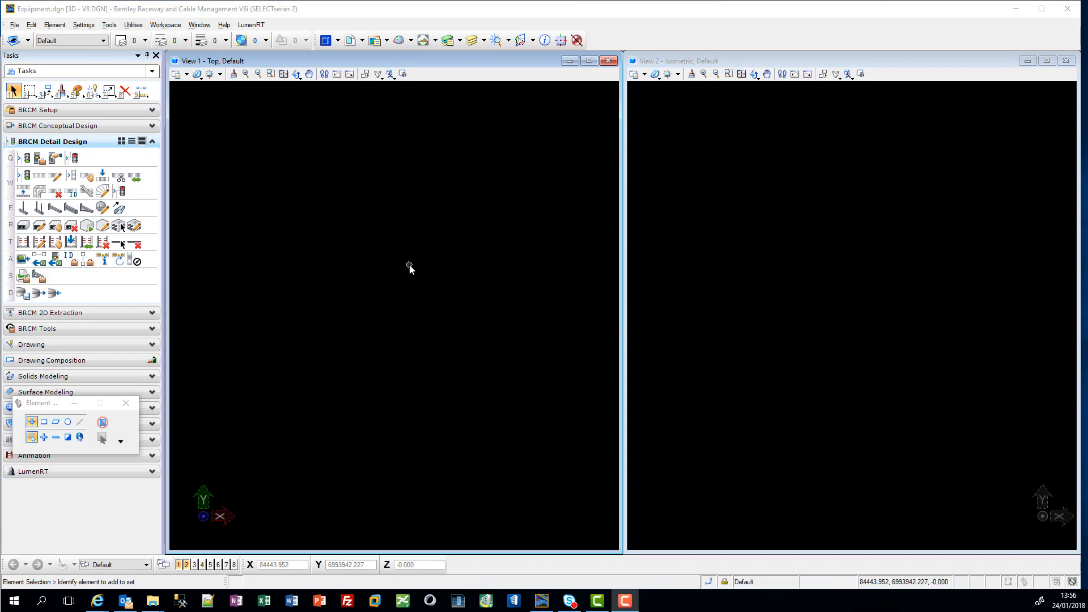
Step: Attach ELECTRICAL KM 478 1a.dgn as a reference, using its Default model with Coincident orientation and full-size scale
click(352, 46)
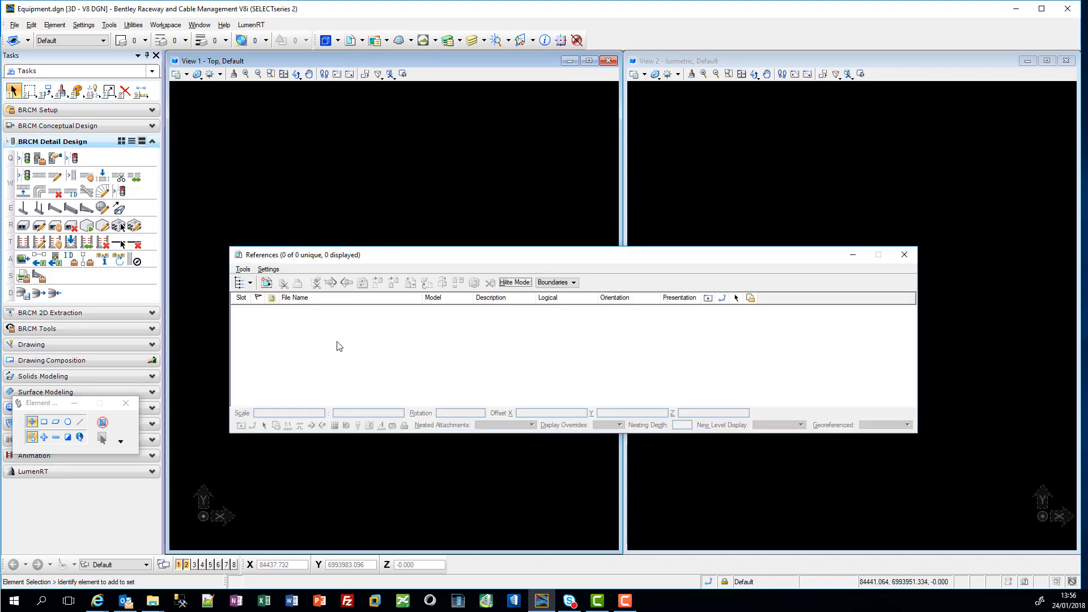
right_click(339, 339)
click(386, 339)
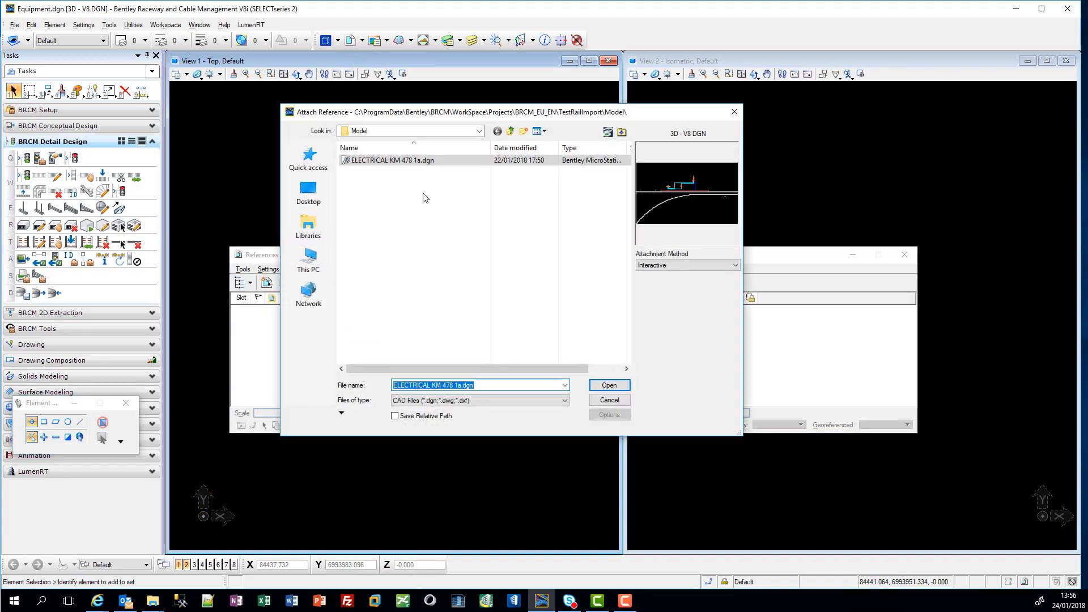
click(610, 386)
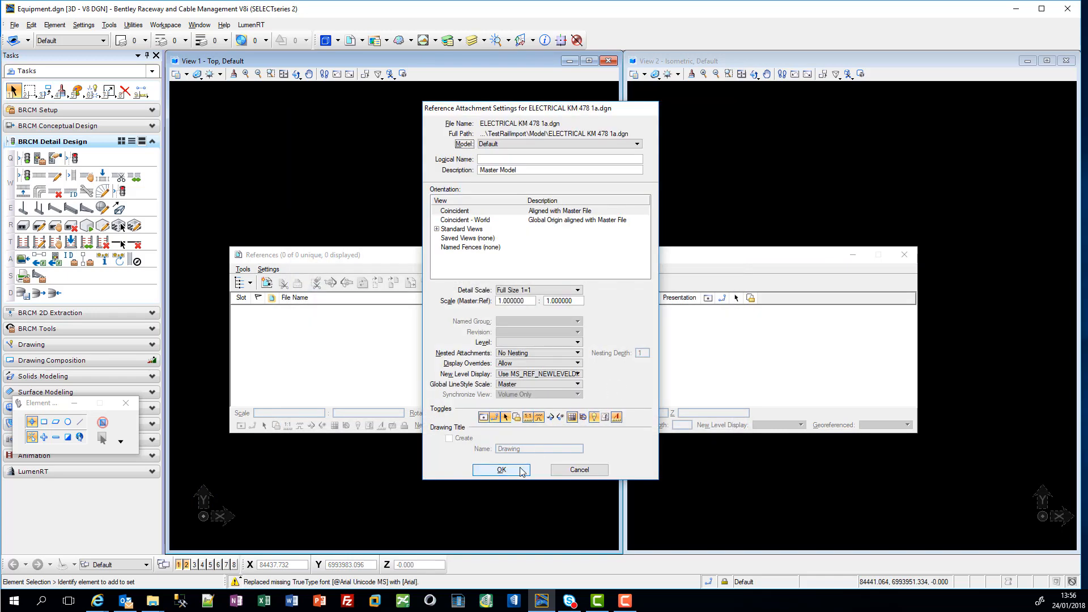
click(502, 469)
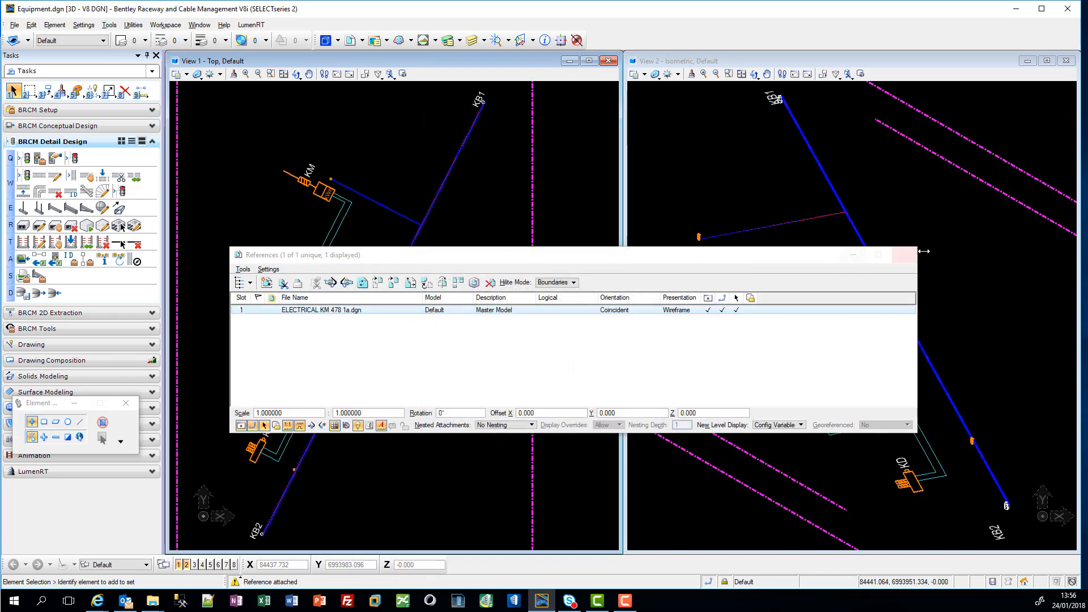
click(905, 256)
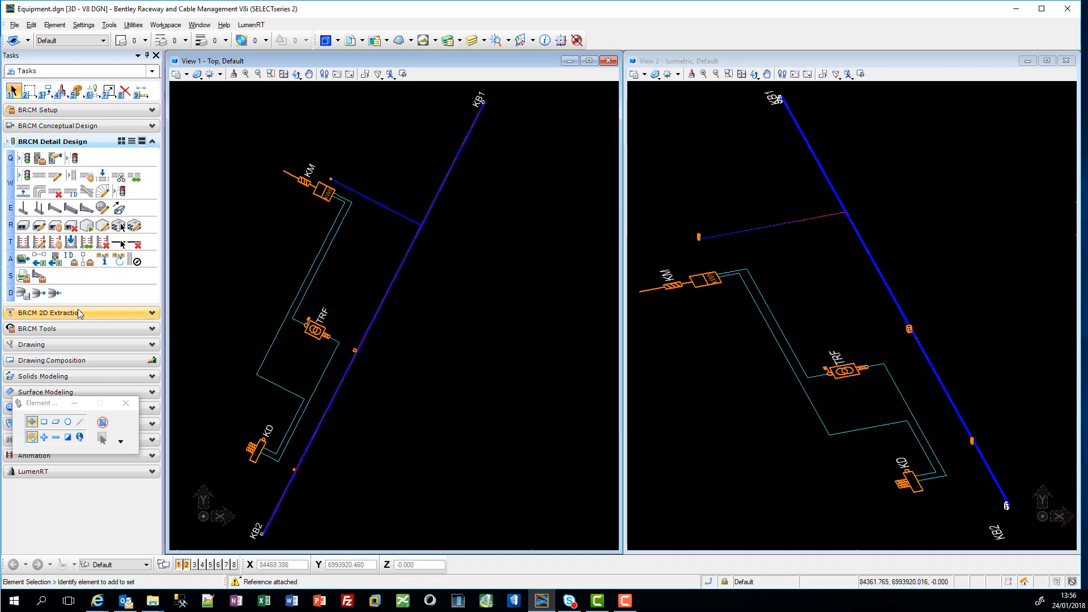
Step: Start the XLS equipment import, browse the Docu folder for XLSX files and select Objects.xlsx as the source
click(22, 295)
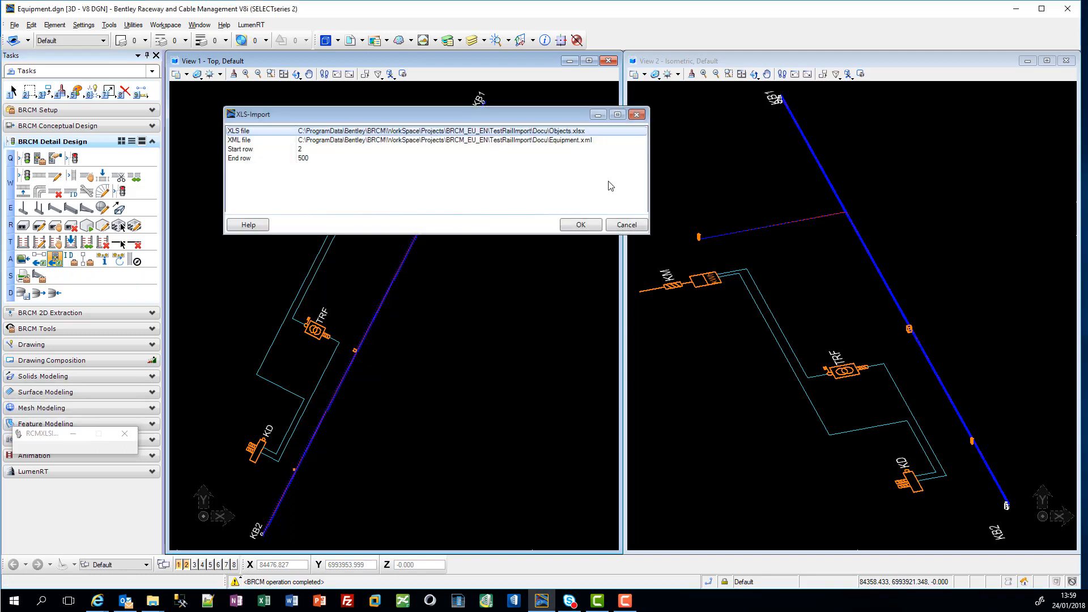
click(638, 132)
click(640, 131)
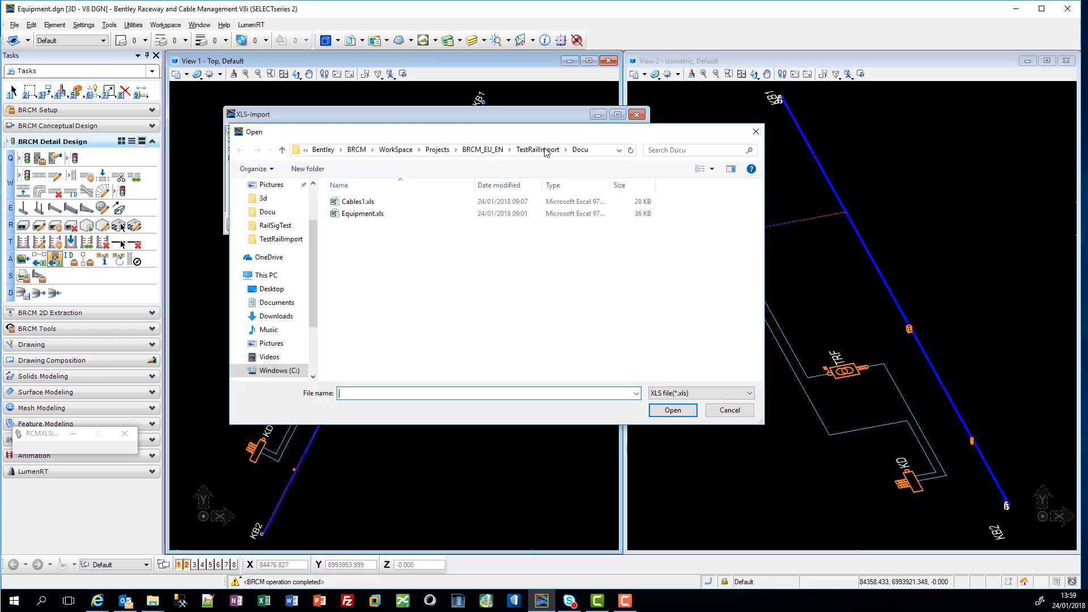
click(689, 396)
click(687, 411)
click(363, 226)
Step: Open Objects.xlsx in Excel to examine KB1's ID and X, Y and Z coordinate entries, and close the workbook
right_click(377, 229)
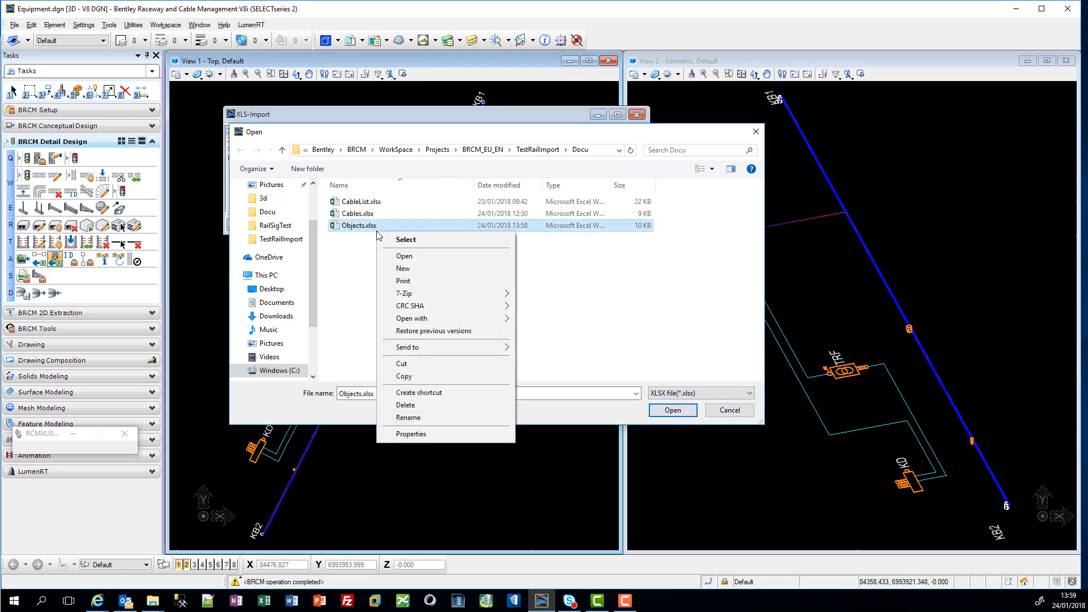
click(420, 260)
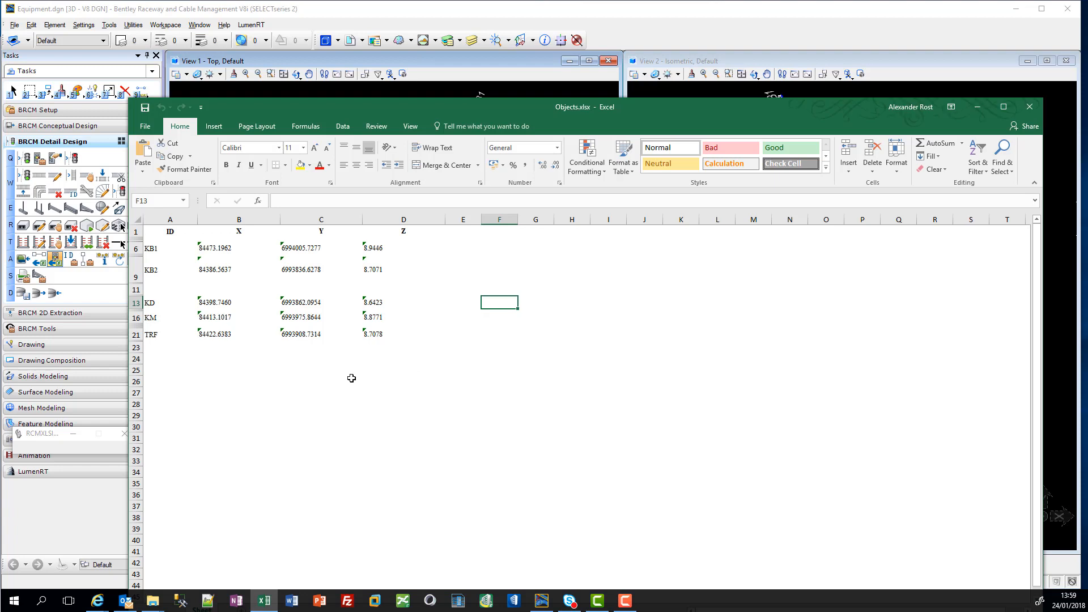
click(169, 249)
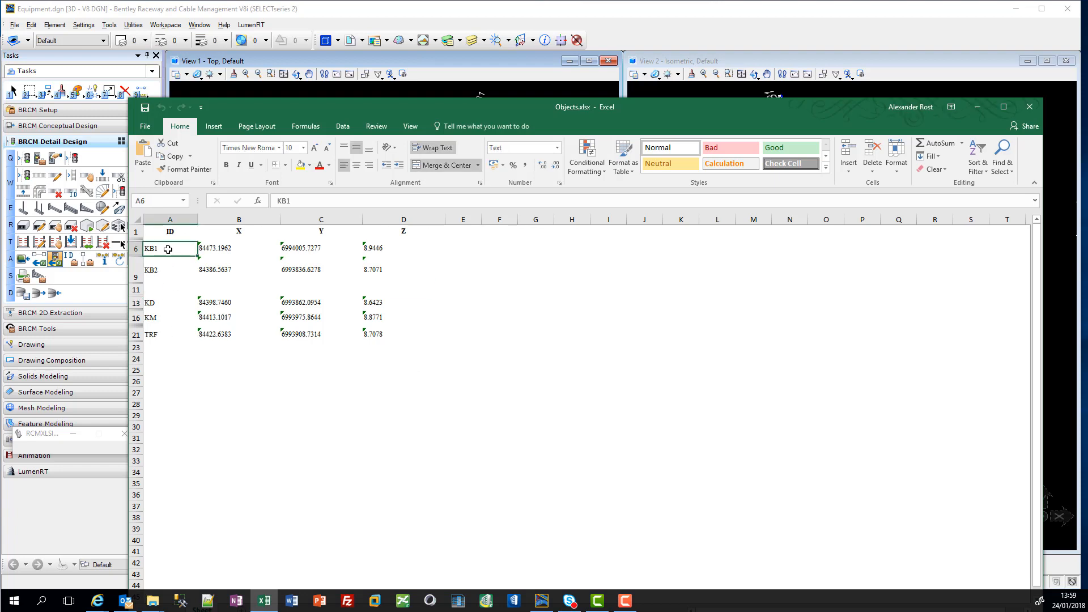
click(231, 248)
click(338, 249)
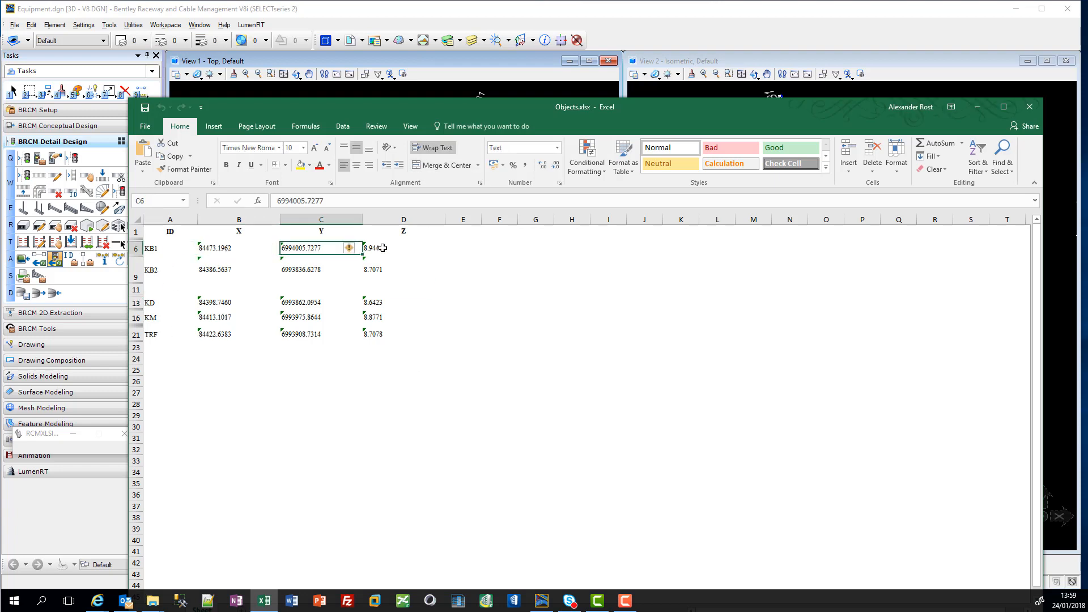
click(383, 248)
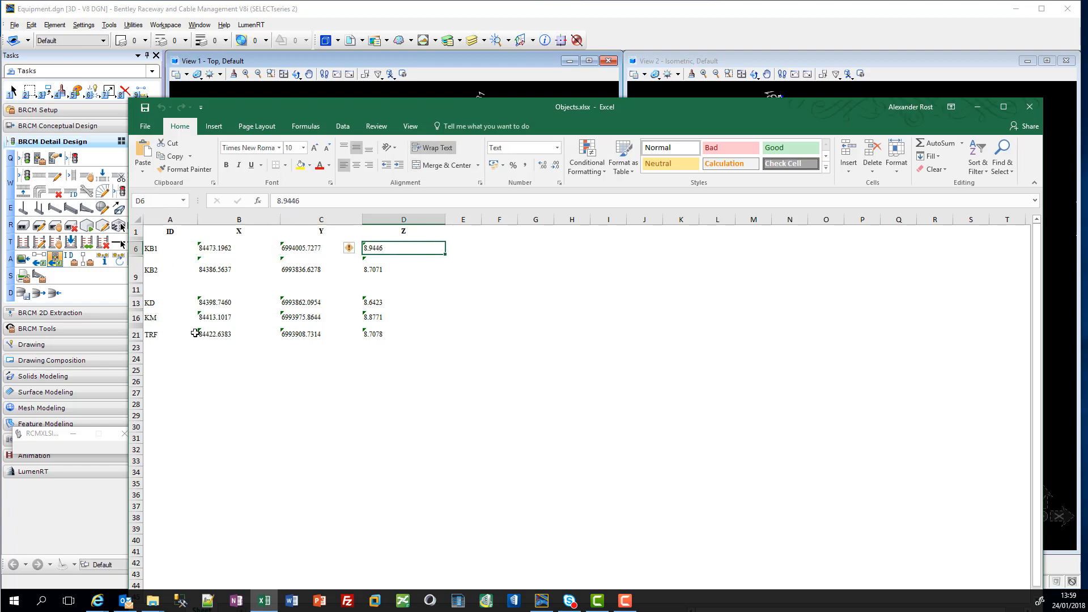
click(1031, 112)
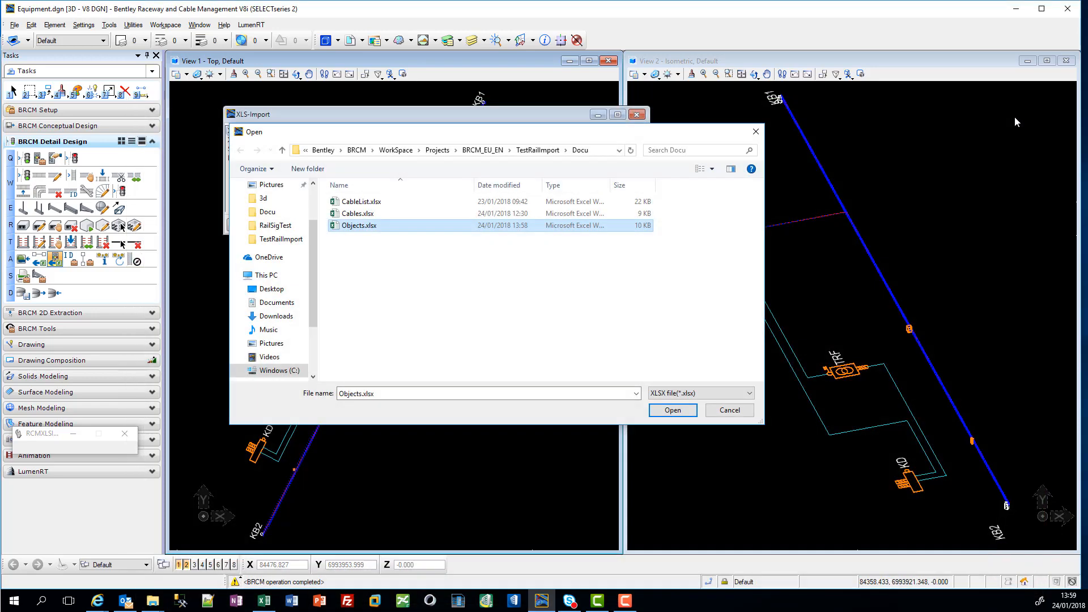
Step: Run the import from Objects.xlsx and accept only equipment KD and KM, rejecting the undecided objects
click(674, 407)
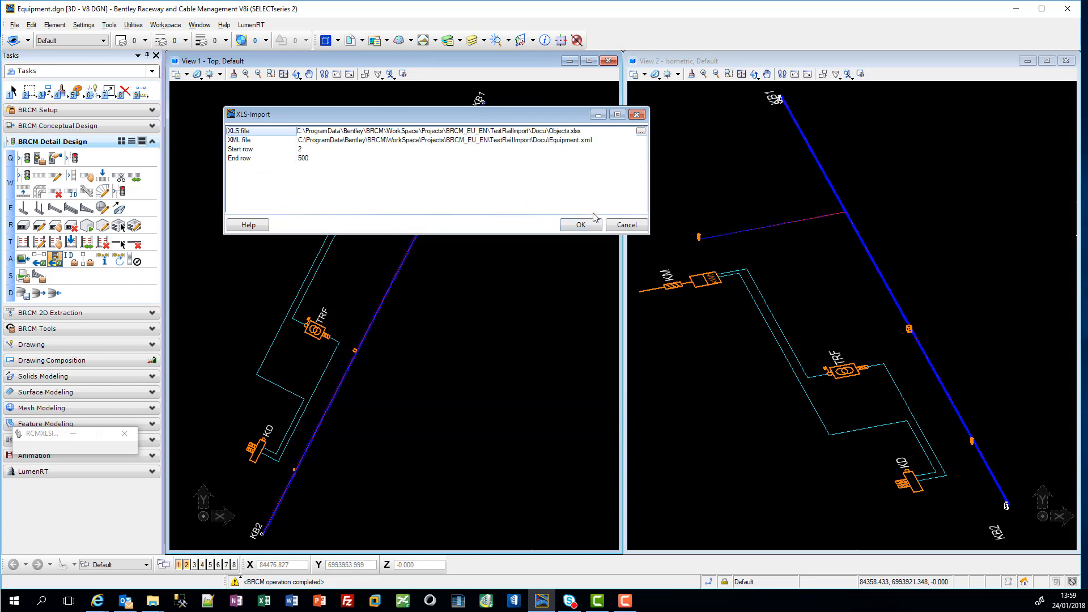
click(582, 225)
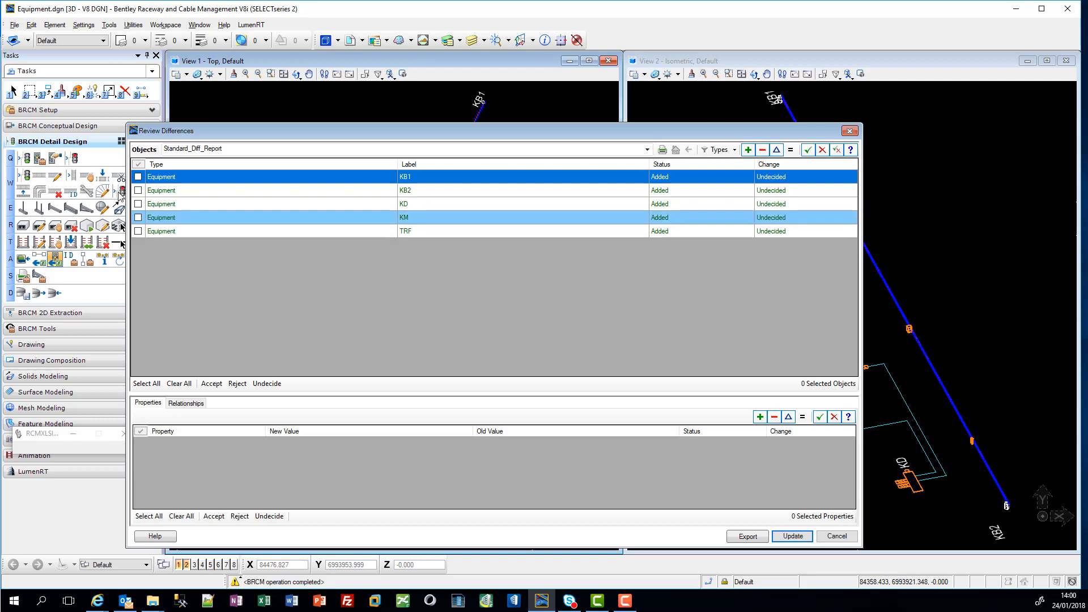
click(138, 204)
click(138, 218)
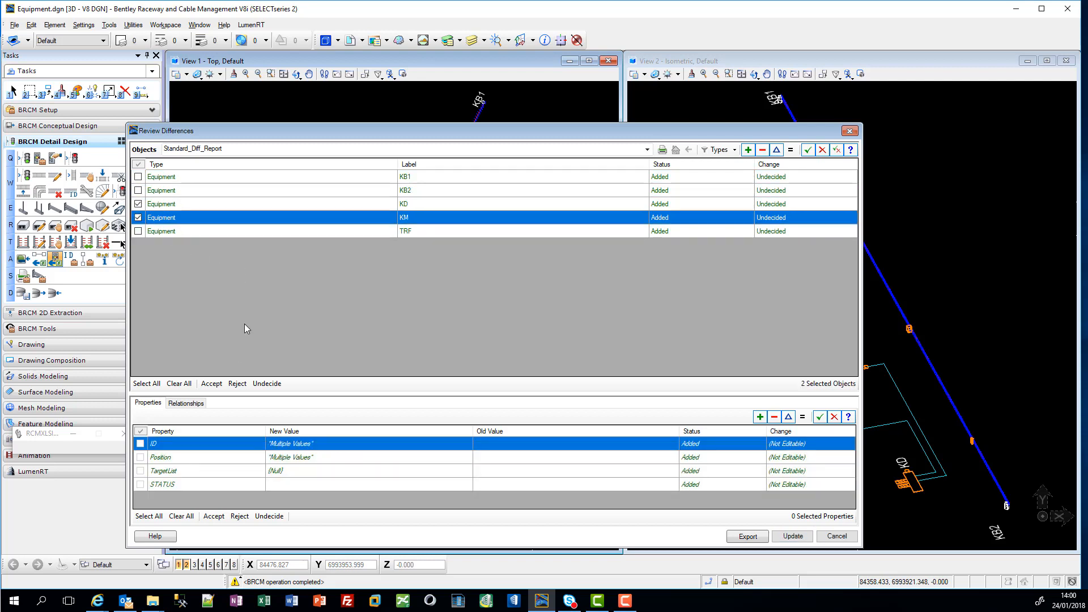
click(212, 384)
click(793, 536)
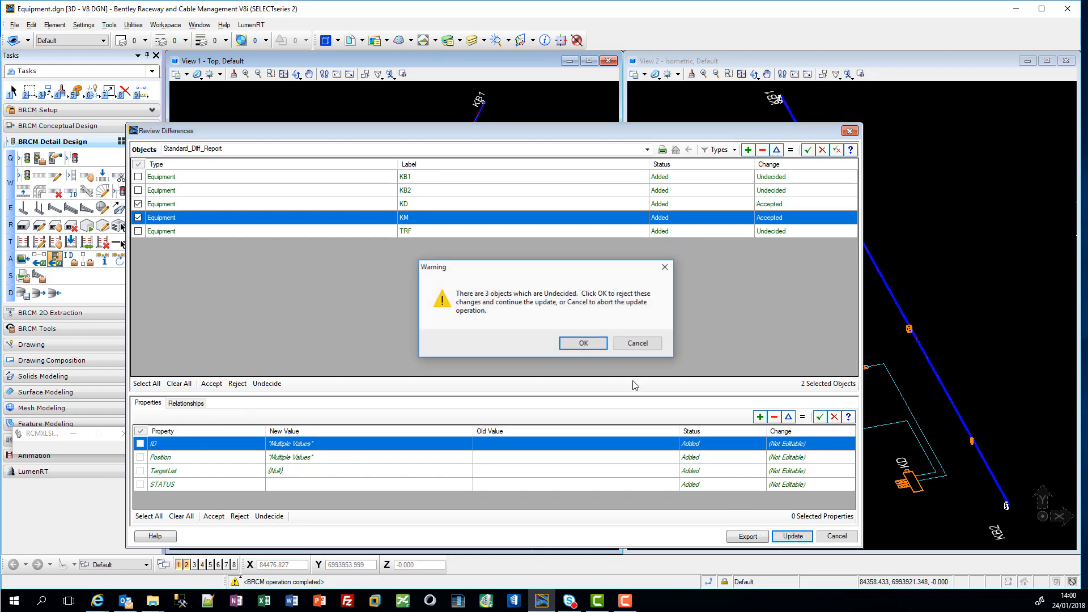
click(590, 343)
click(635, 341)
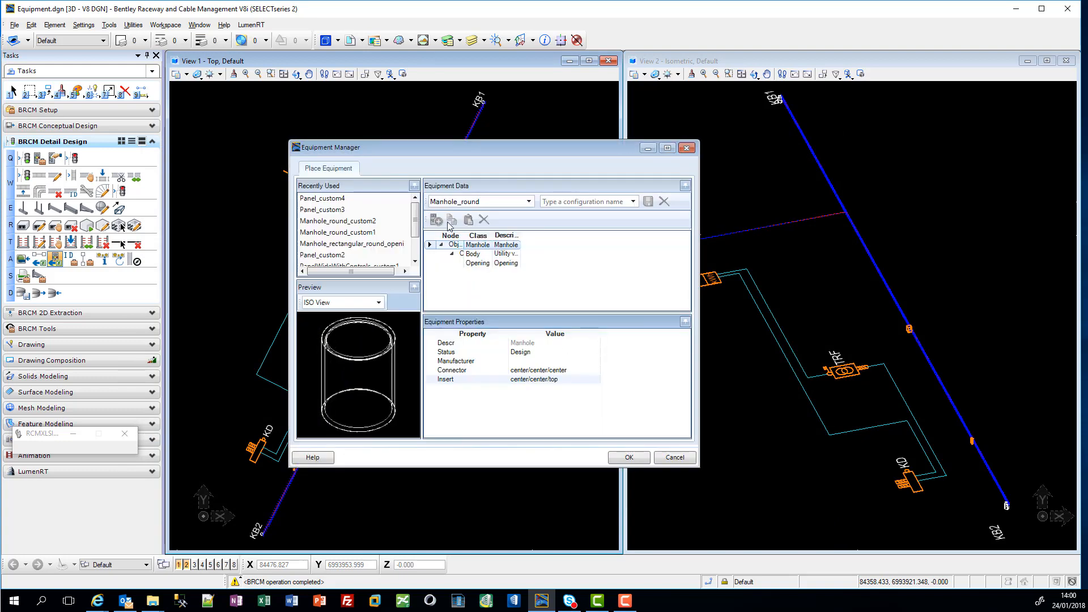
Step: Place KD and KM as Panel_custom4 equipment after checking the panel's cabinet dimensions
click(344, 211)
click(342, 199)
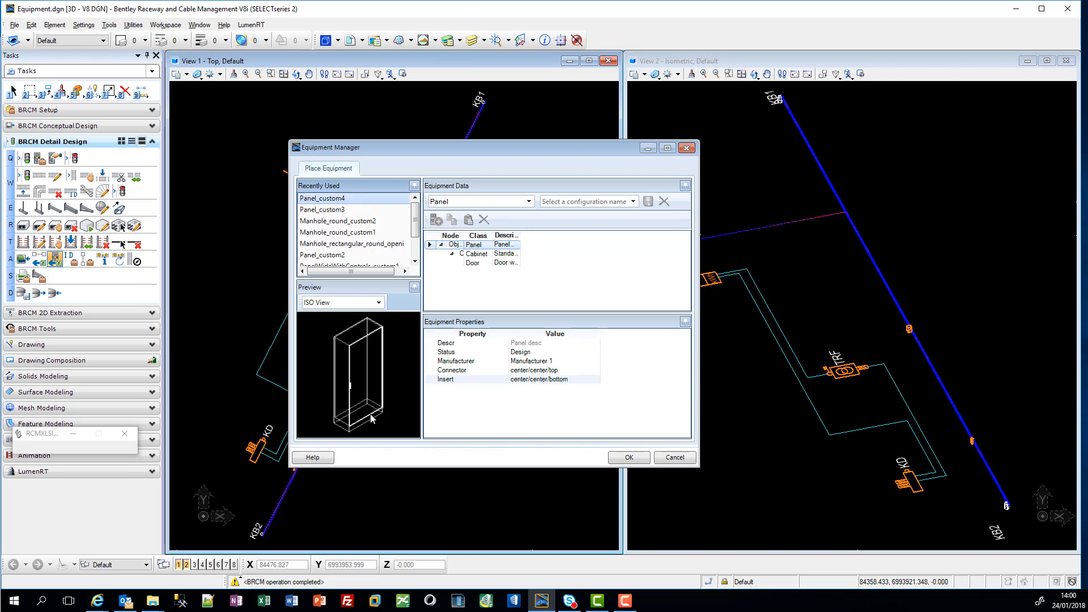
click(485, 255)
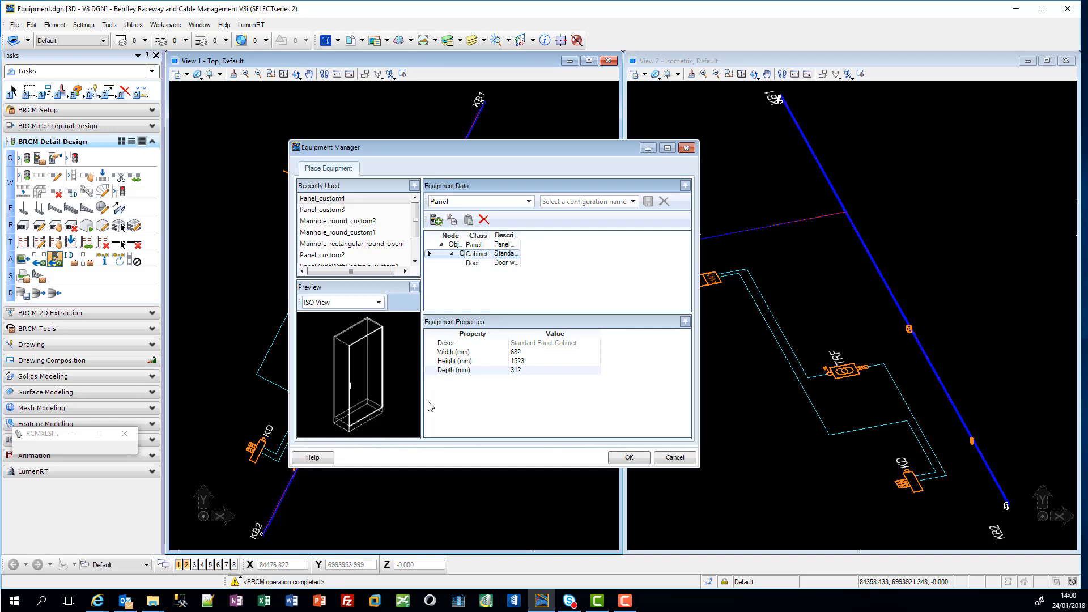
click(629, 458)
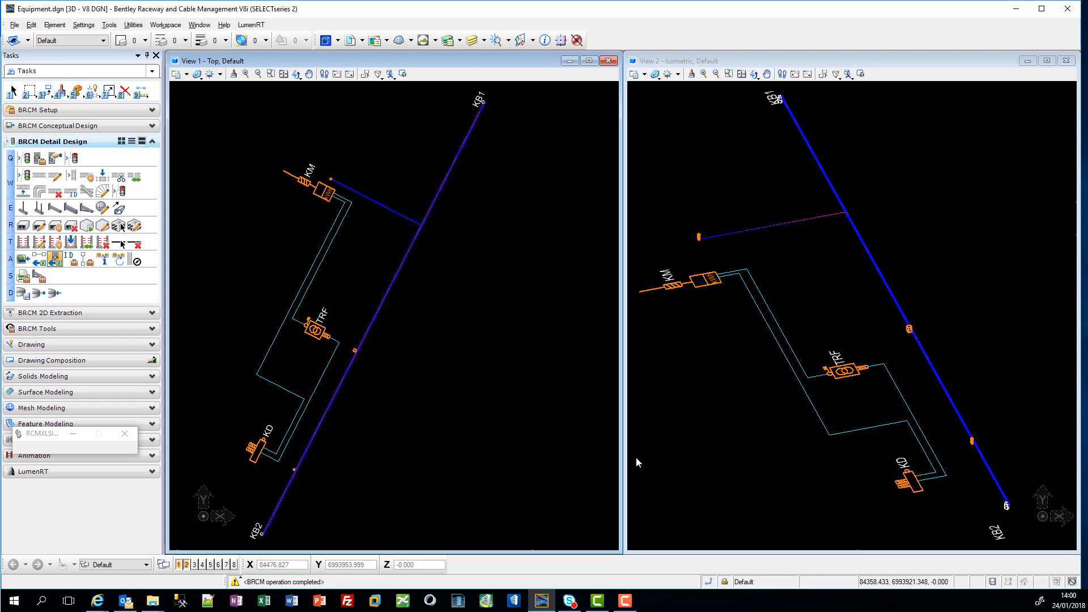
Step: Examine the placed KM and KD panels against the reference model in the isometric view
scroll(701, 243, up, 5)
scroll(691, 242, up, 5)
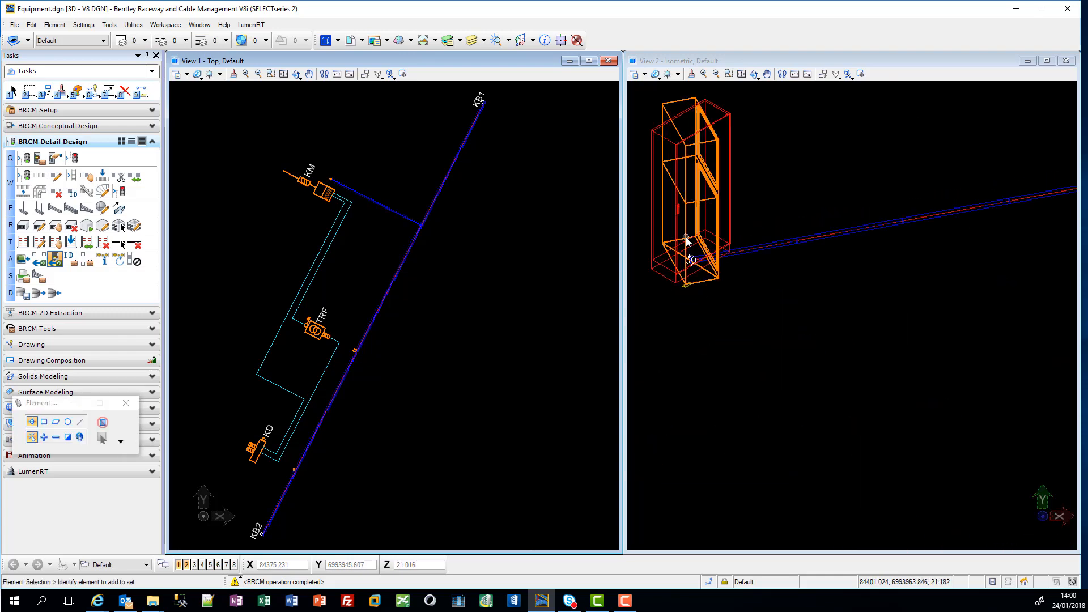
scroll(687, 241, down, 4)
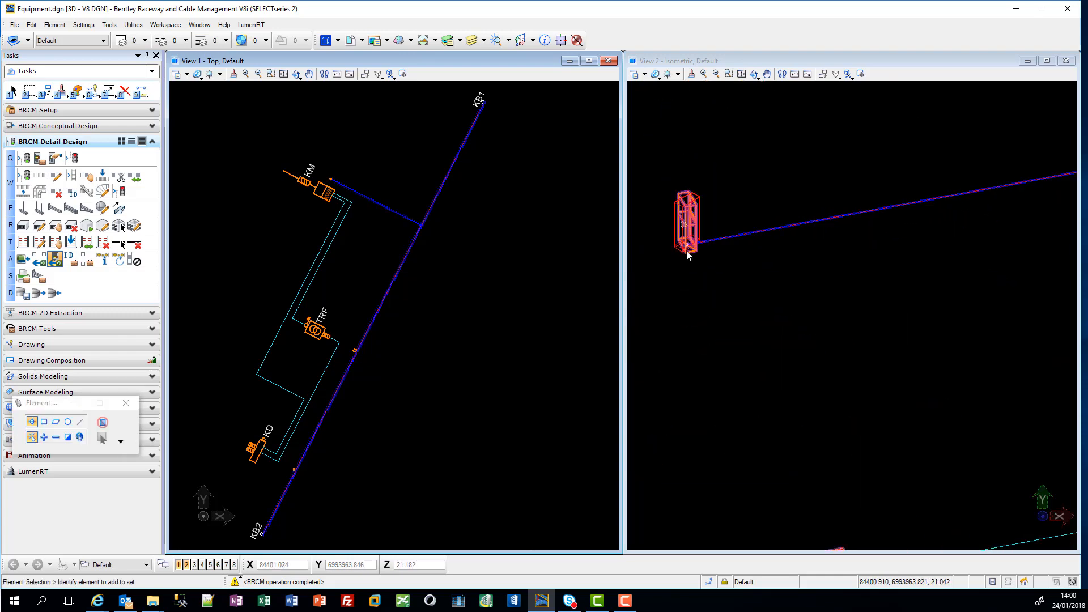
scroll(688, 253, down, 5)
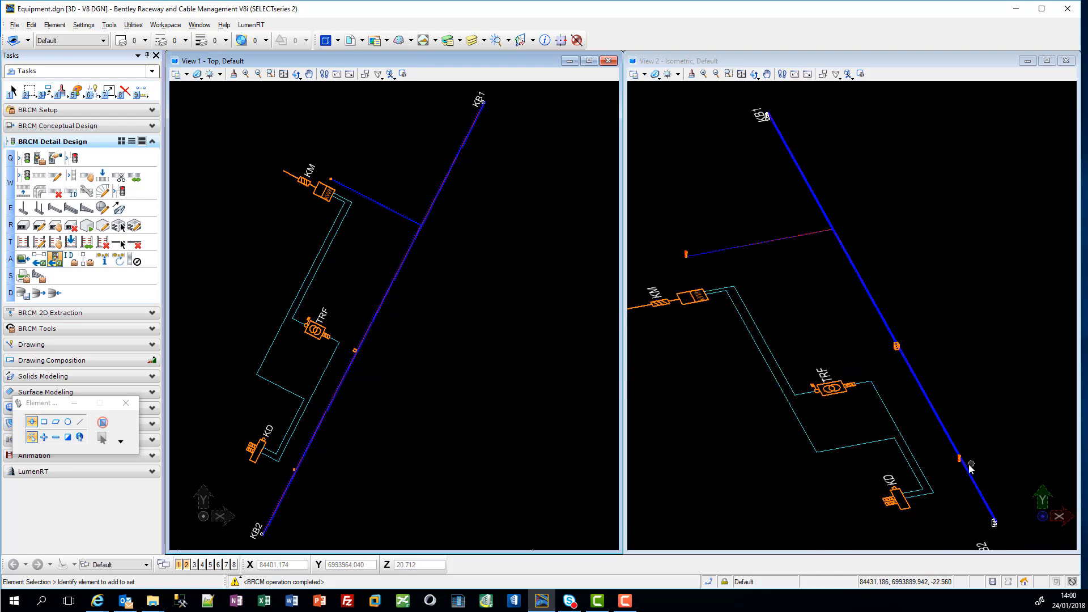
scroll(963, 457, up, 5)
scroll(911, 440, down, 2)
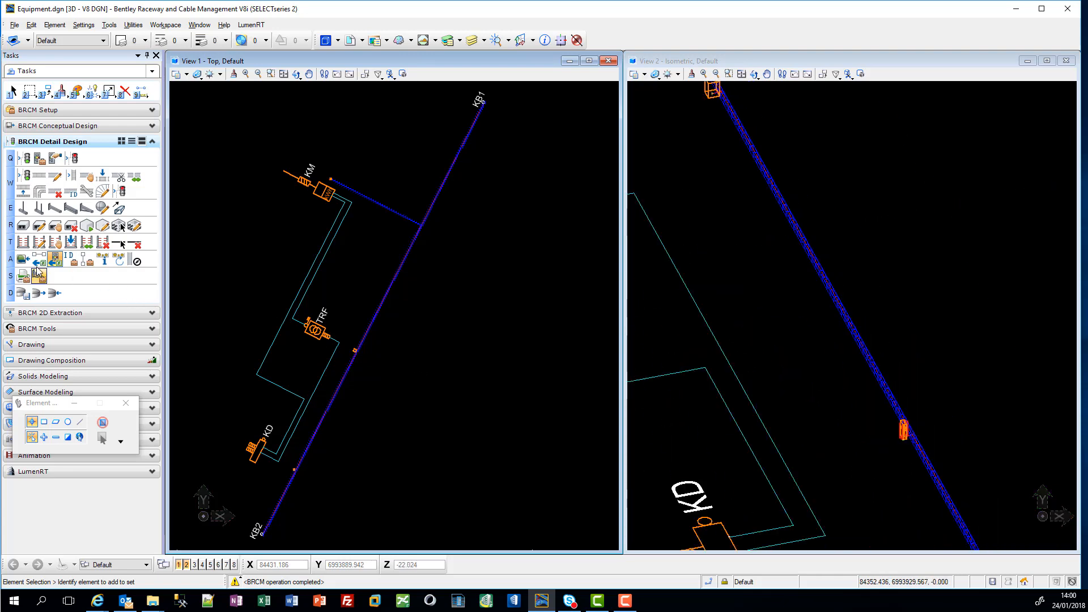
Step: Run the import from Objects.xlsx again and accept only equipment TRF, rejecting the other undecided objects
right_click(479, 291)
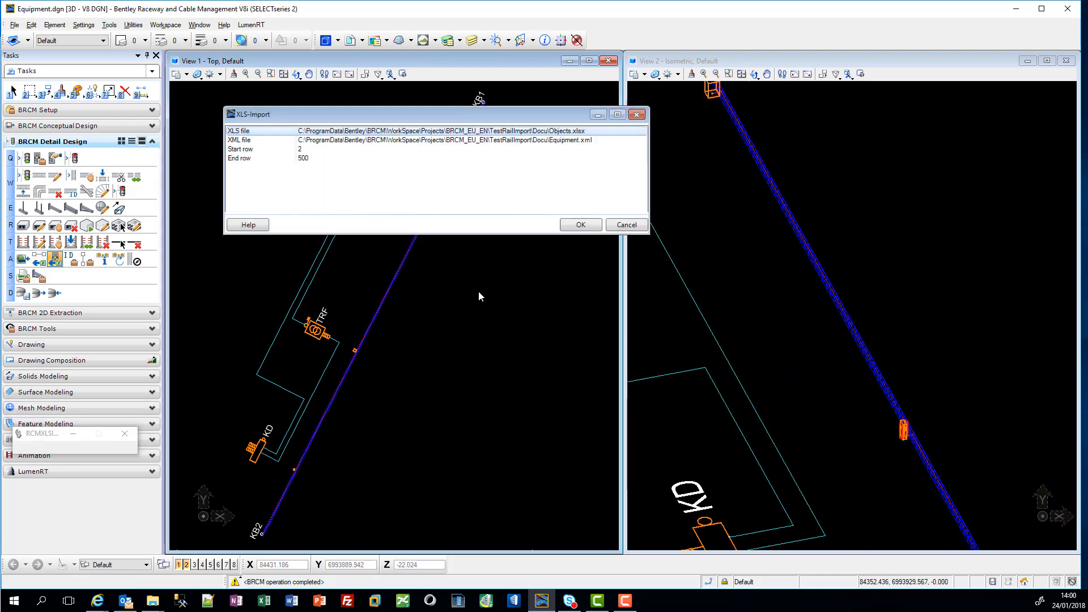
click(582, 225)
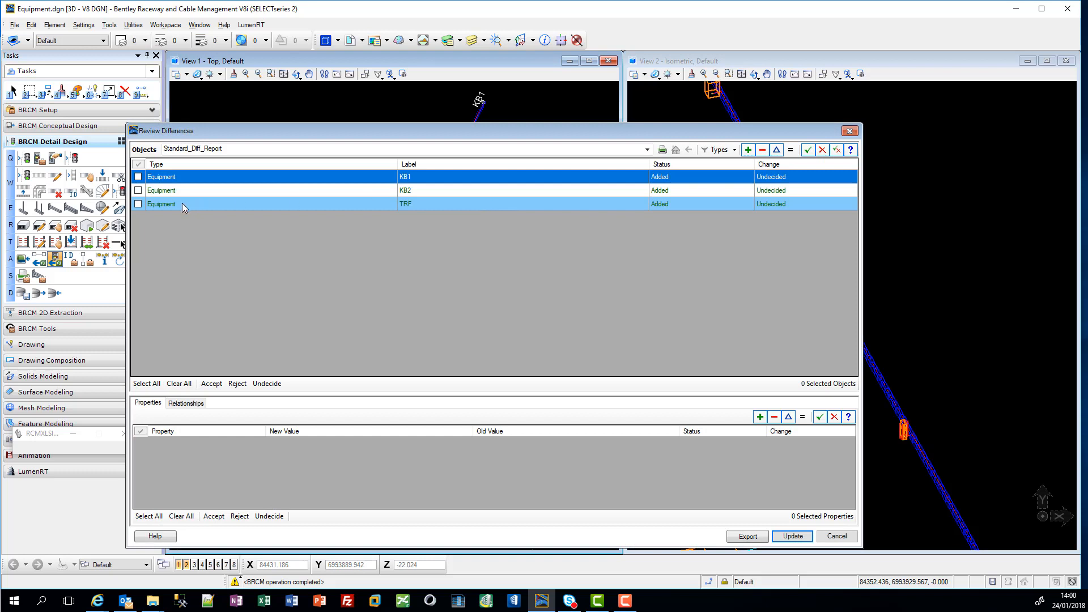
click(138, 204)
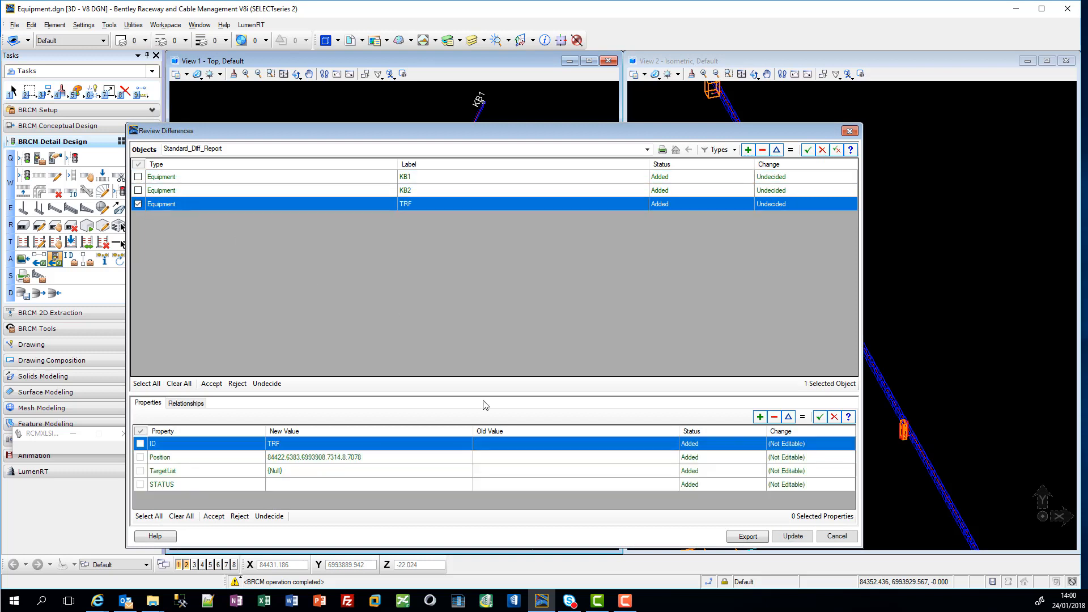
click(213, 384)
click(793, 536)
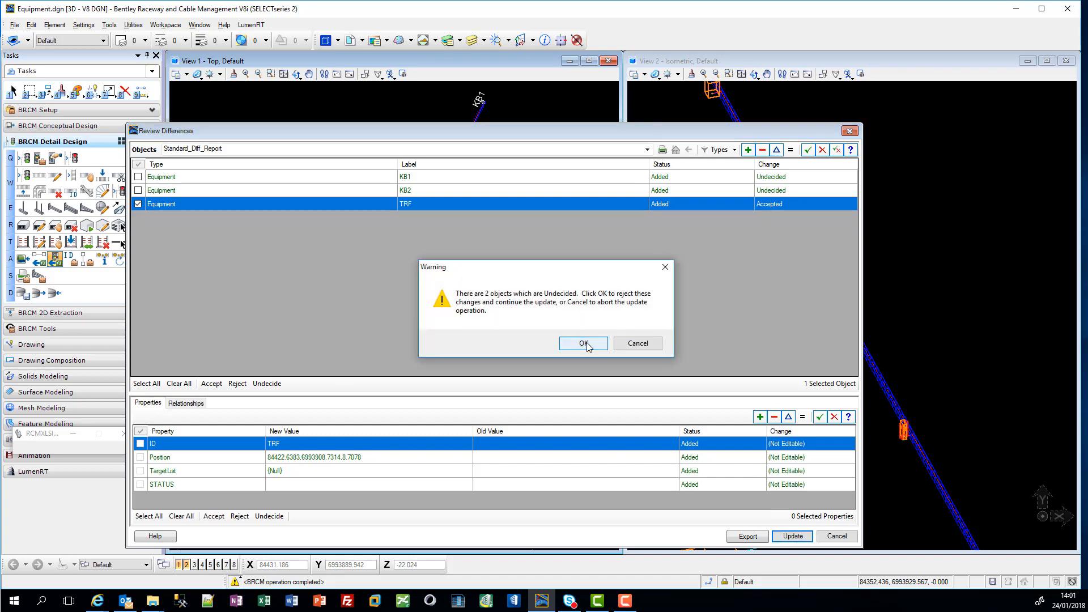
click(588, 342)
click(638, 340)
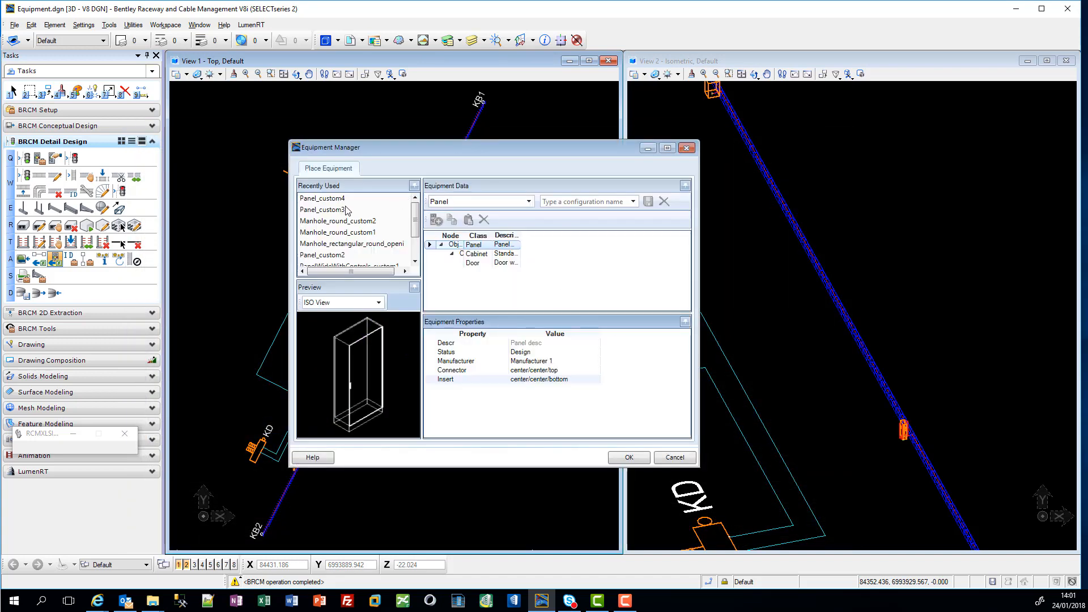
Step: Place TRF as Panel_custom3 equipment after checking the dimensions of its cabinet
click(344, 210)
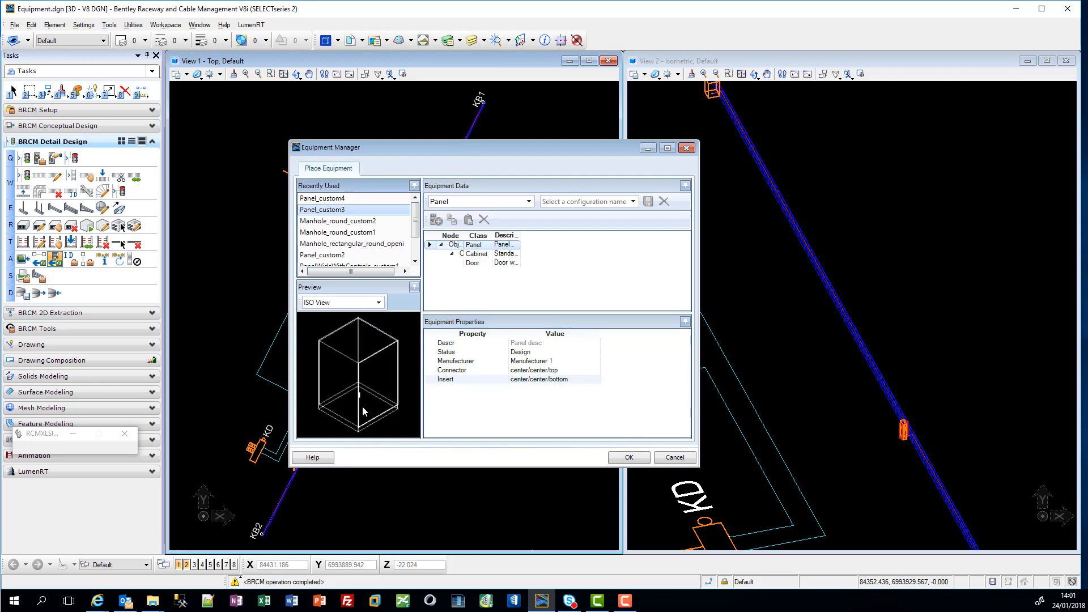
click(492, 254)
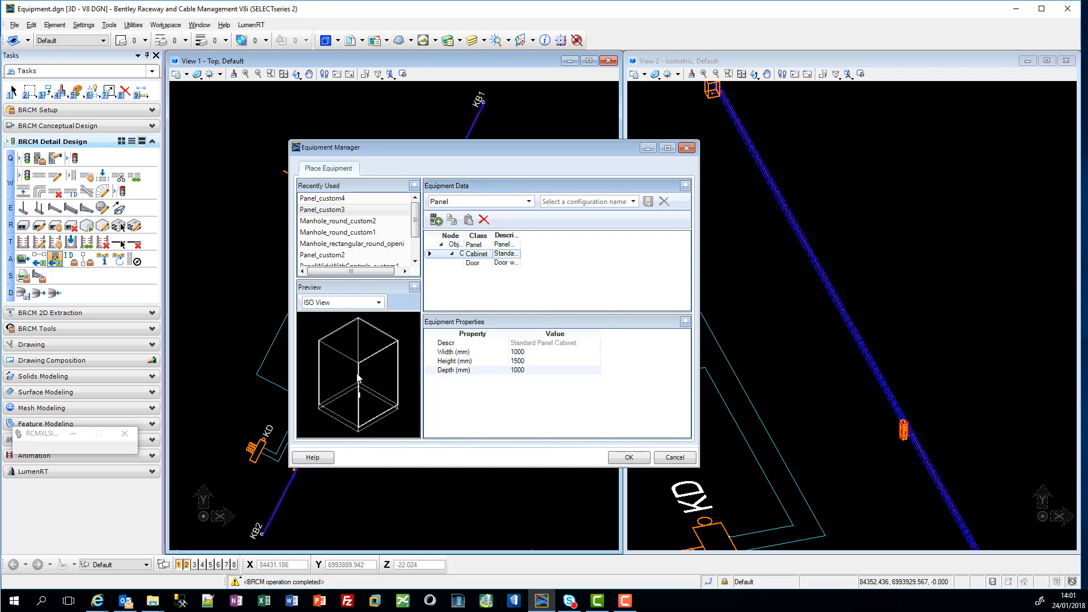
click(640, 457)
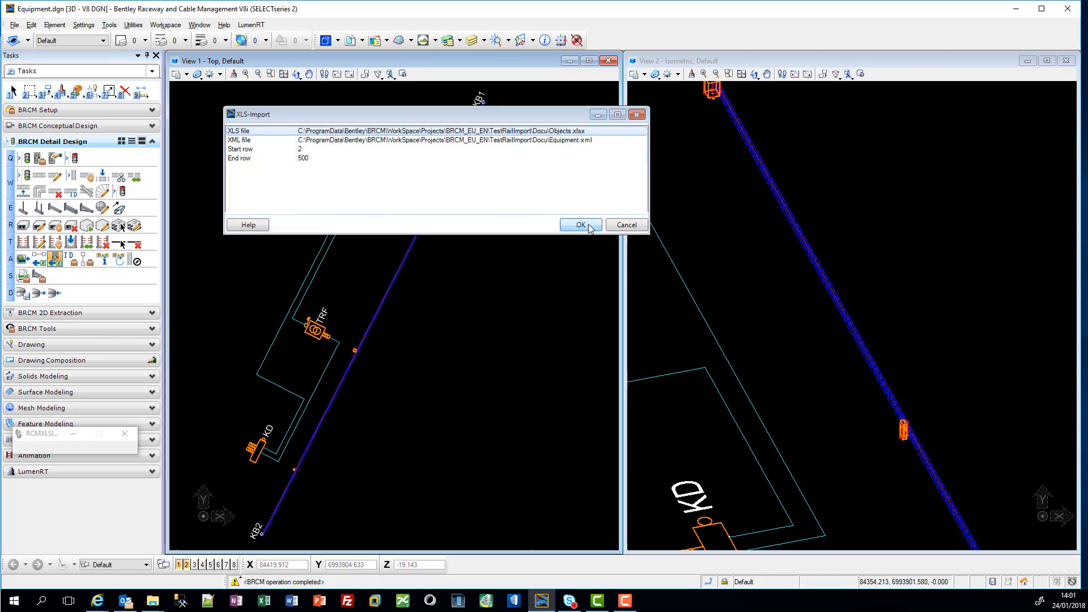
Step: Run the equipment import from Objects.xlsx and accept the added equipment KB1 and KB2, updating the project
click(581, 225)
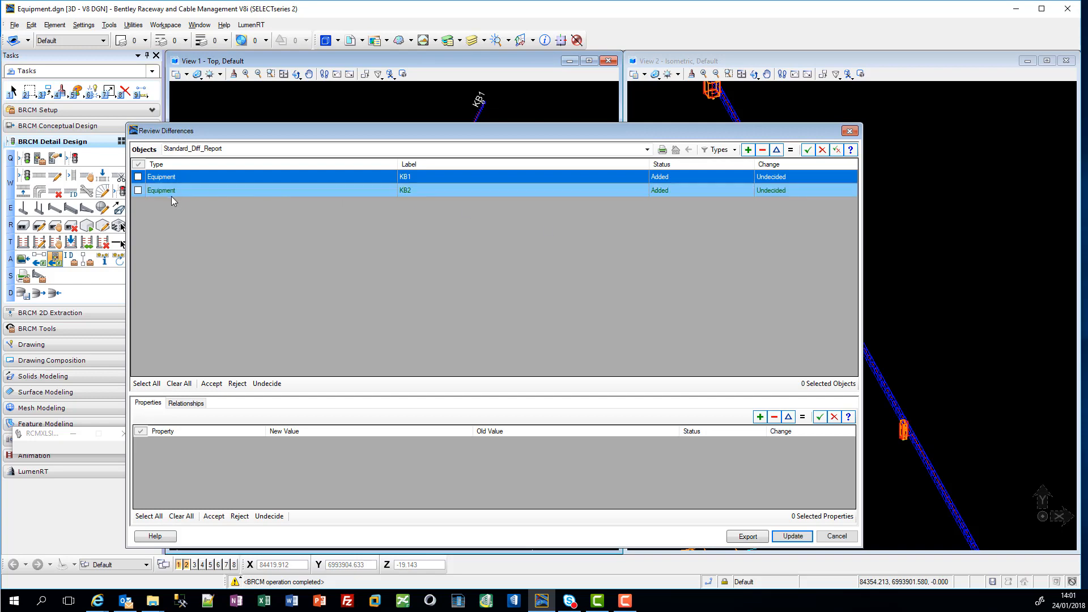
click(137, 176)
click(138, 191)
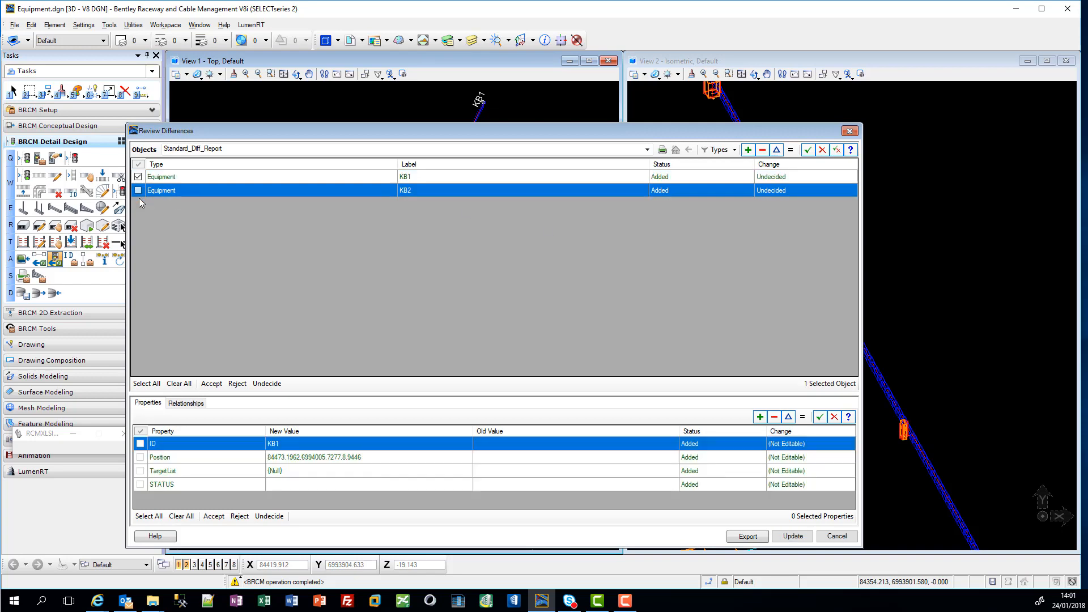
click(212, 384)
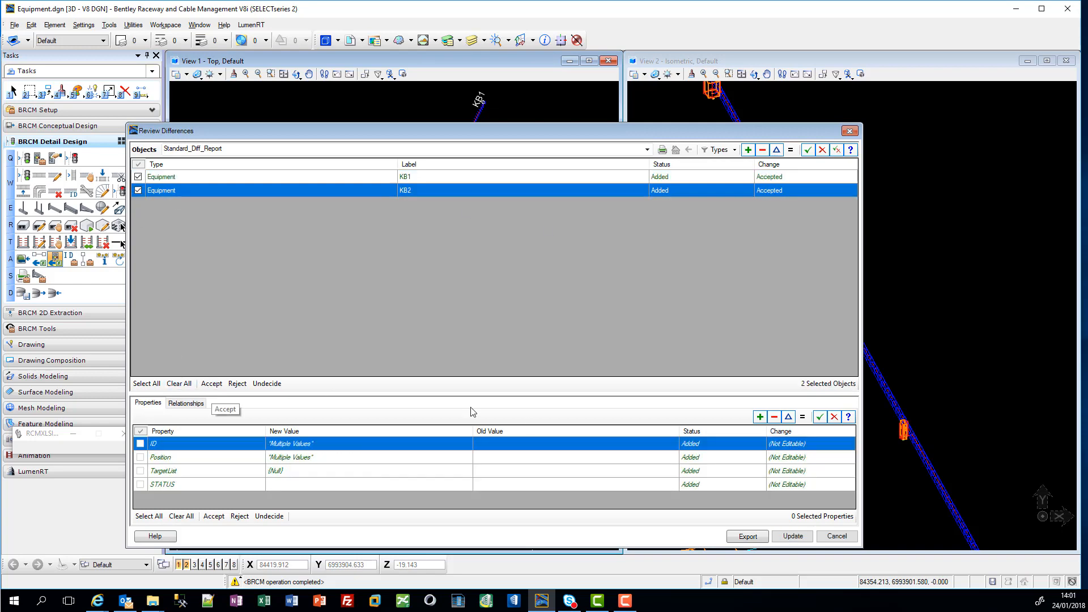
click(793, 537)
click(640, 340)
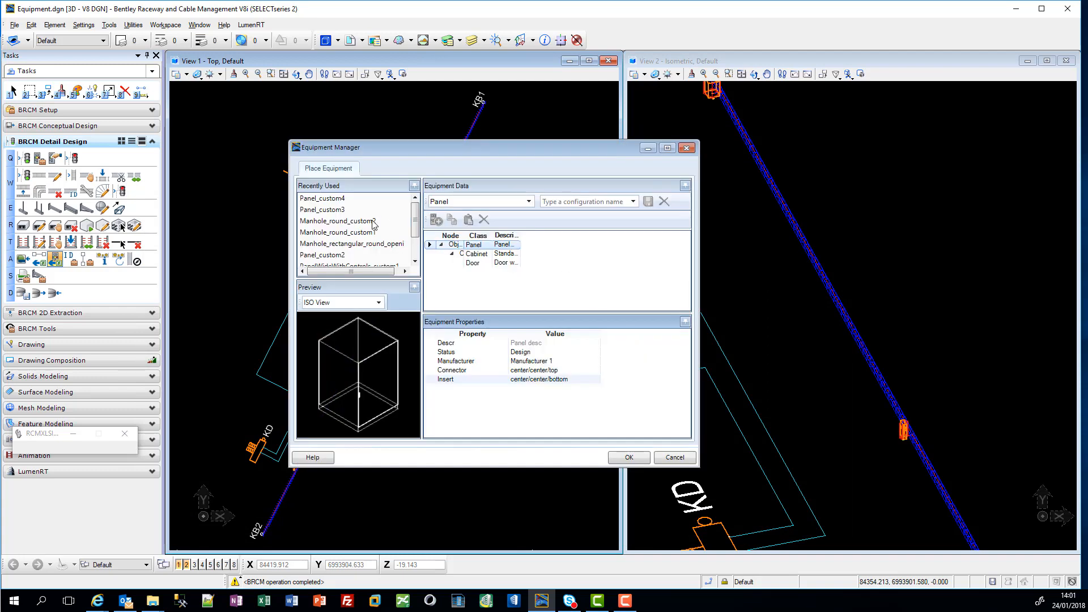
Step: Place KB1 and KB2 as Manhole_round_custom2 equipment after checking the dimensions of the manhole body
click(373, 222)
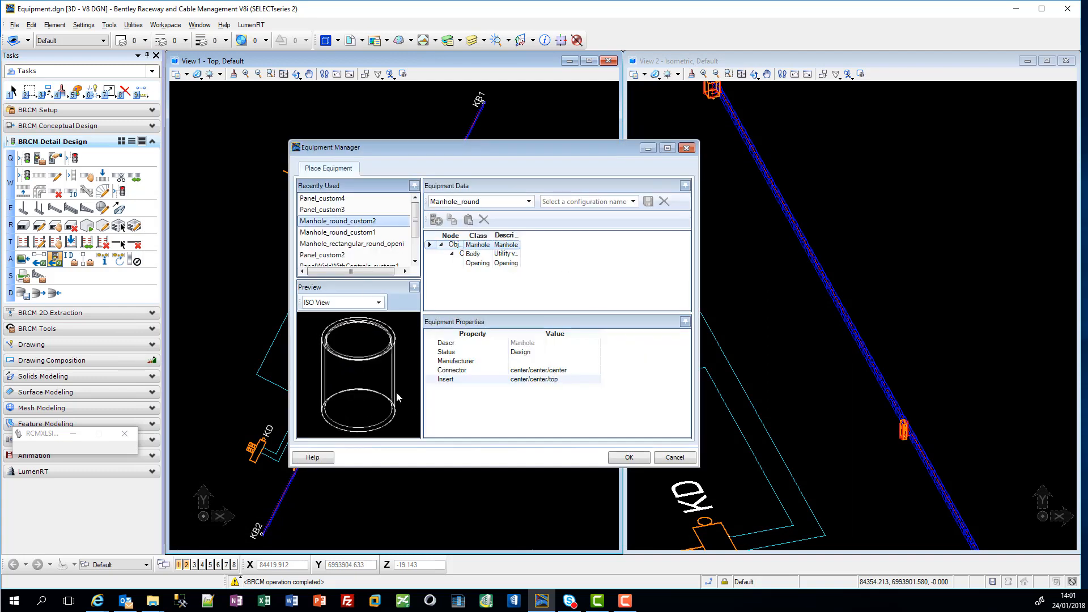
click(490, 255)
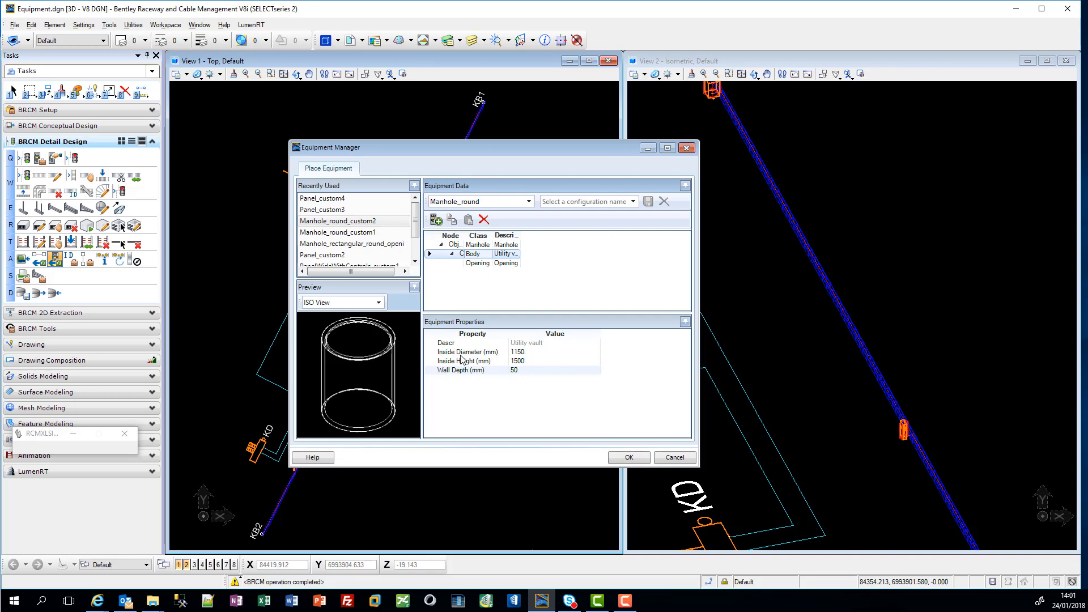
click(628, 459)
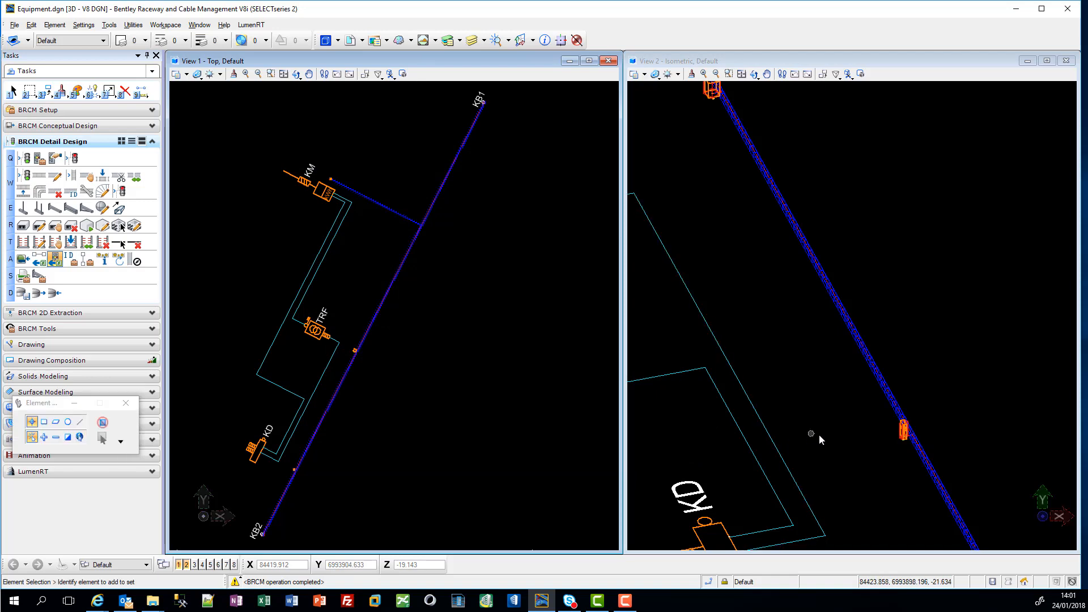
Step: Examine the placed KB1 and KB2 manholes and the other equipment along the raceway in the isometric view
scroll(819, 434, down, 5)
scroll(854, 482, up, 6)
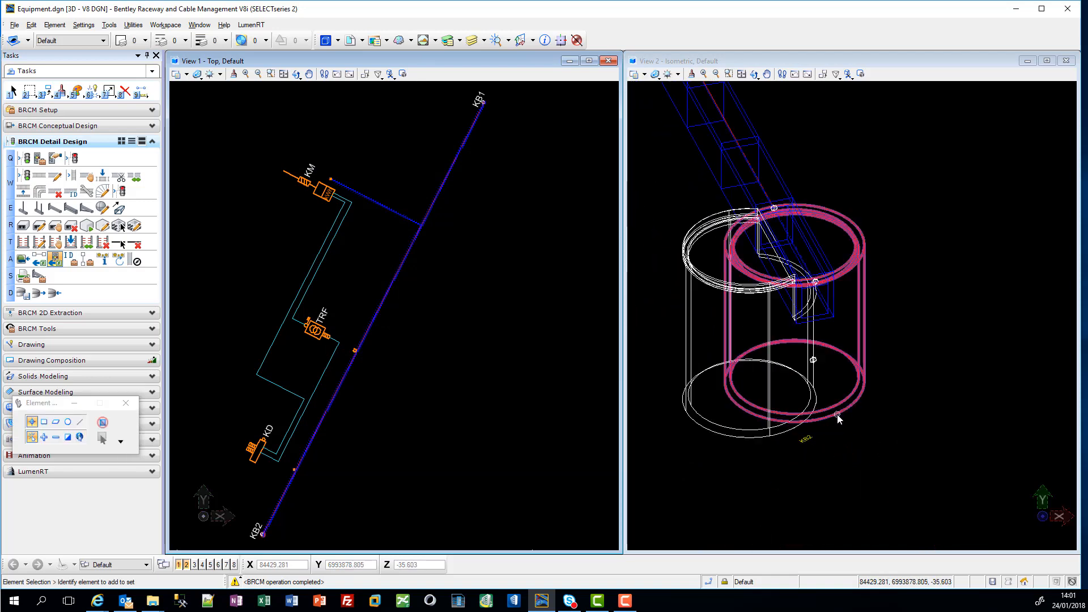
scroll(838, 414, down, 4)
scroll(720, 197, up, 3)
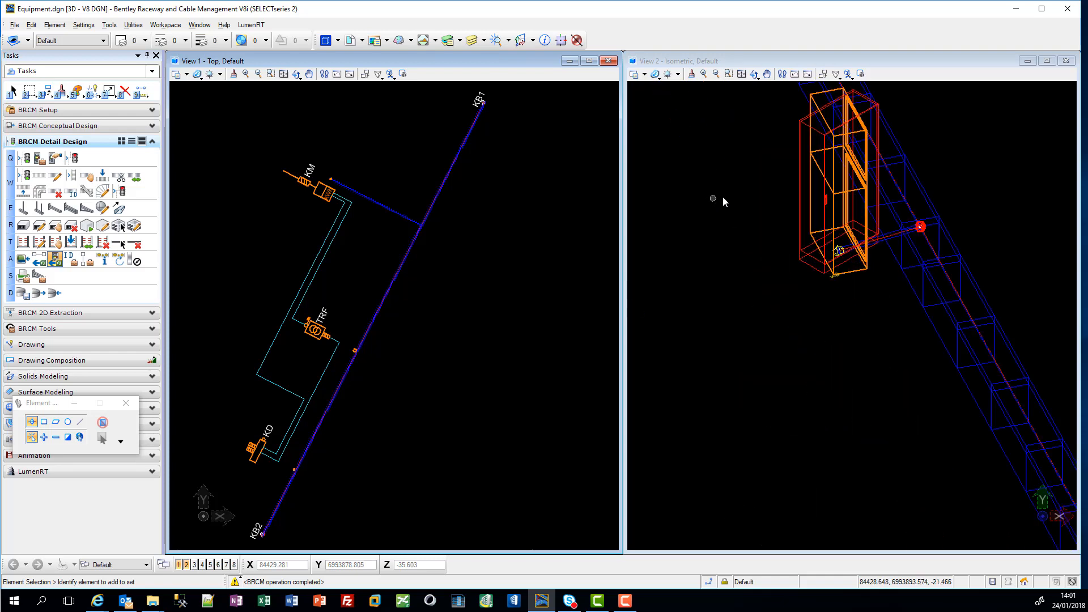
scroll(824, 200, down, 5)
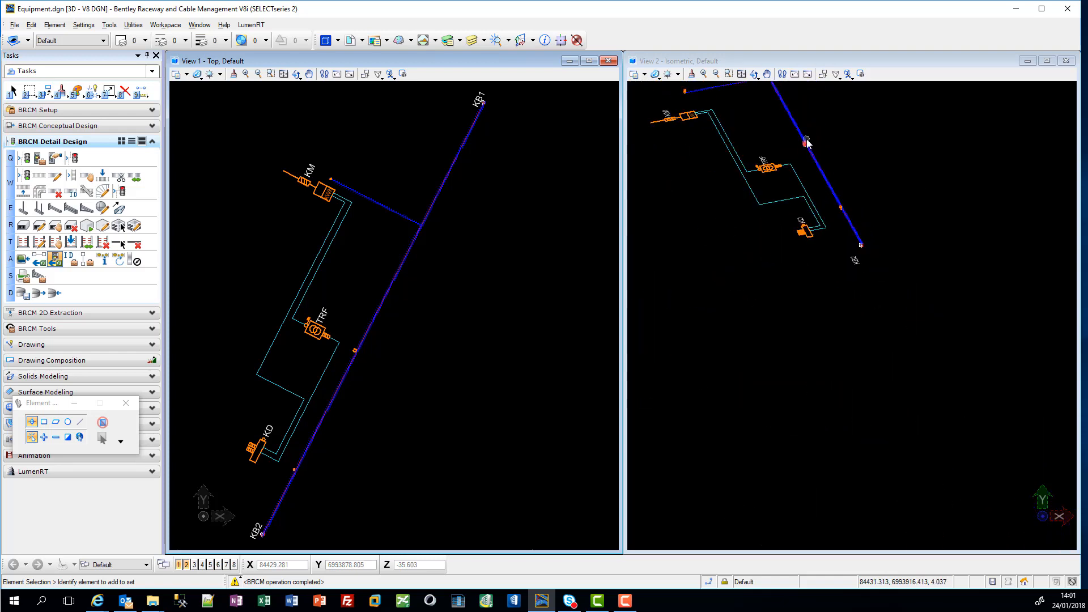
scroll(803, 144, up, 4)
scroll(798, 170, down, 3)
scroll(799, 170, down, 6)
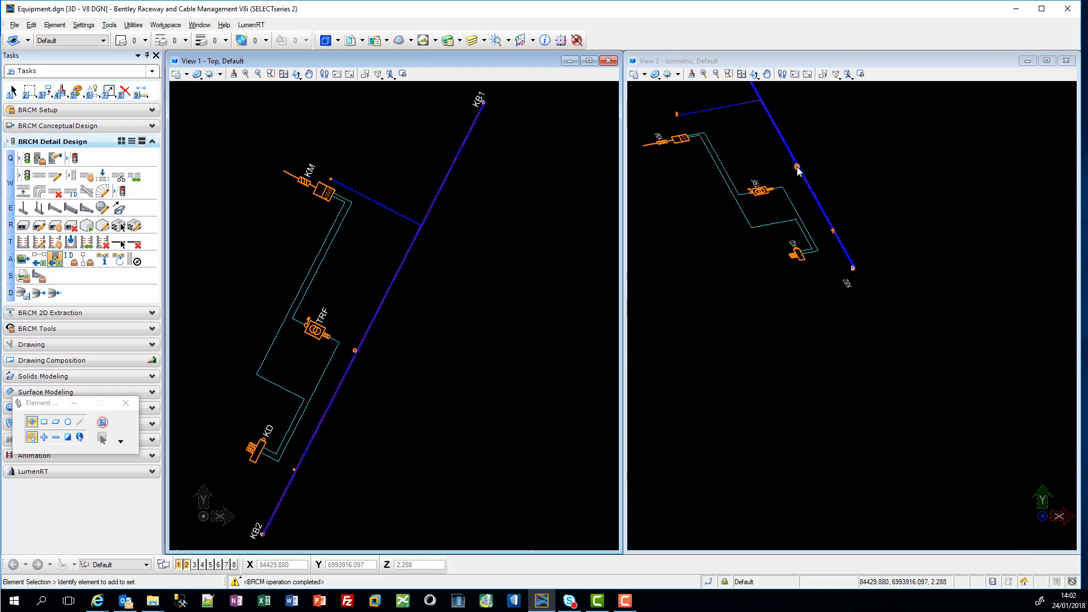
middle_drag(744, 120, 777, 297)
scroll(785, 275, up, 6)
scroll(811, 294, down, 4)
scroll(750, 438, up, 5)
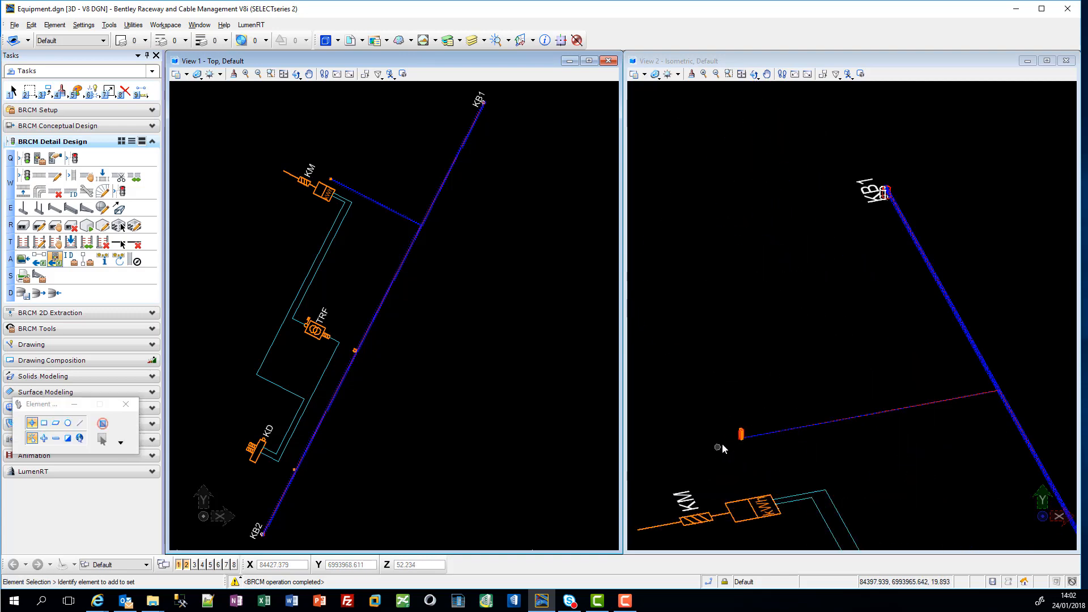
scroll(731, 440, down, 5)
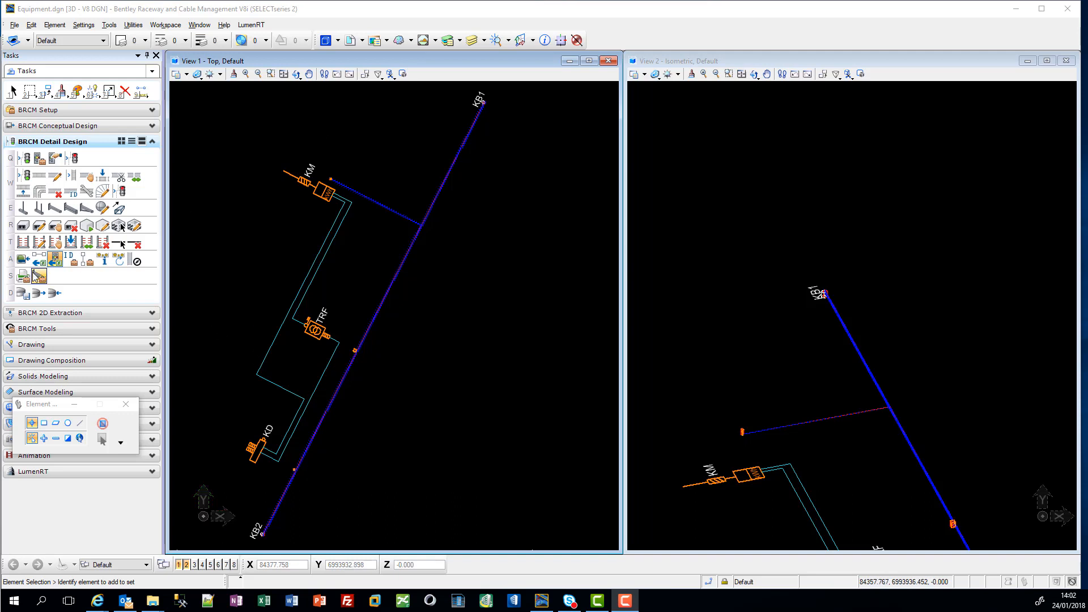
Step: Start the cable XLS import, list the XLSX files in the Docu folder and open Cables.xlsx in Excel
click(55, 260)
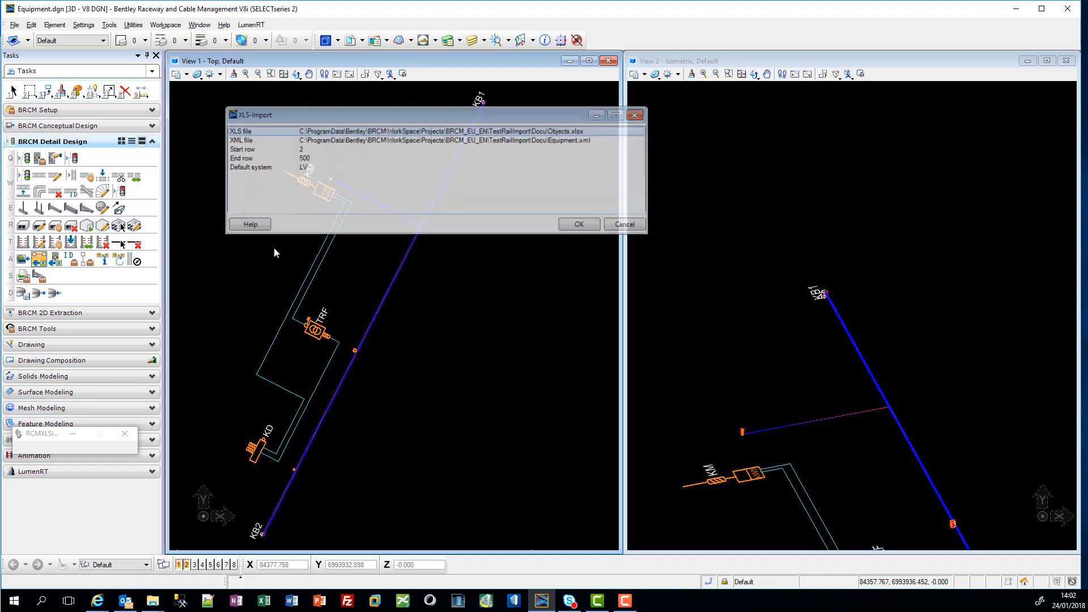
click(635, 132)
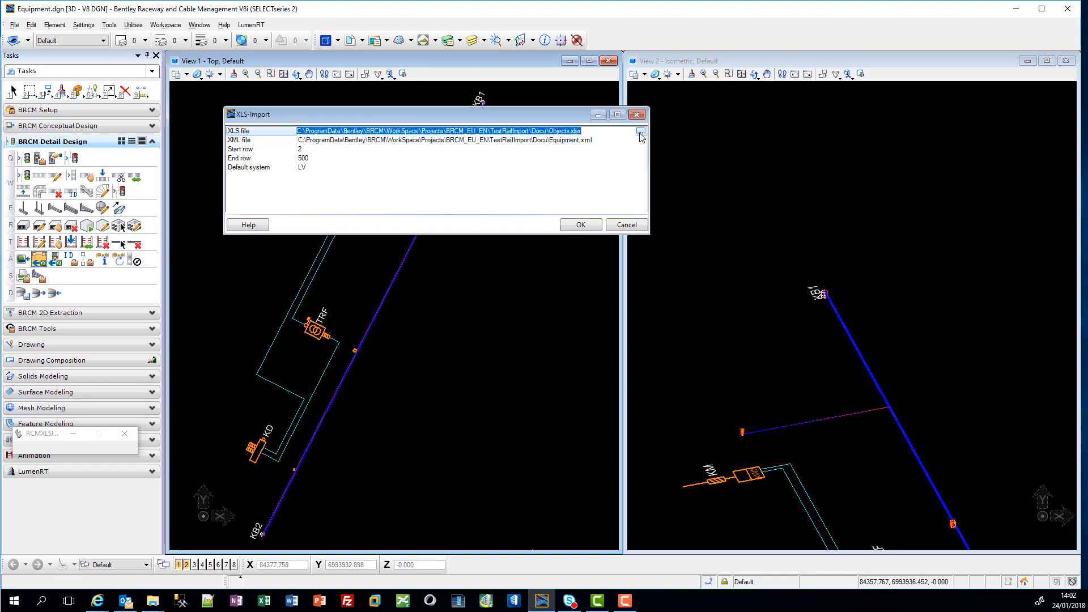
click(641, 132)
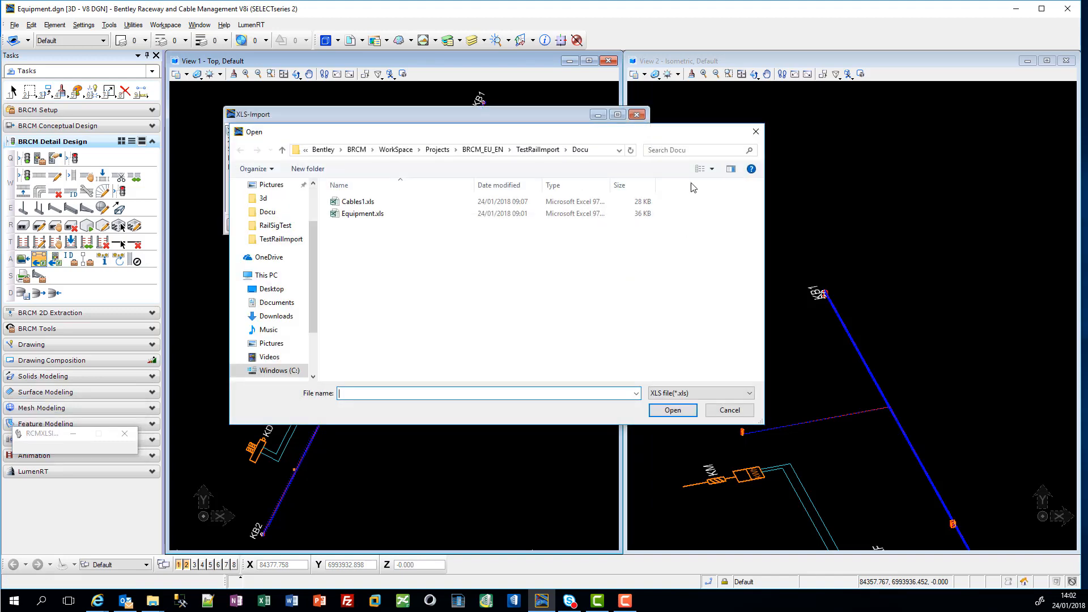
click(708, 393)
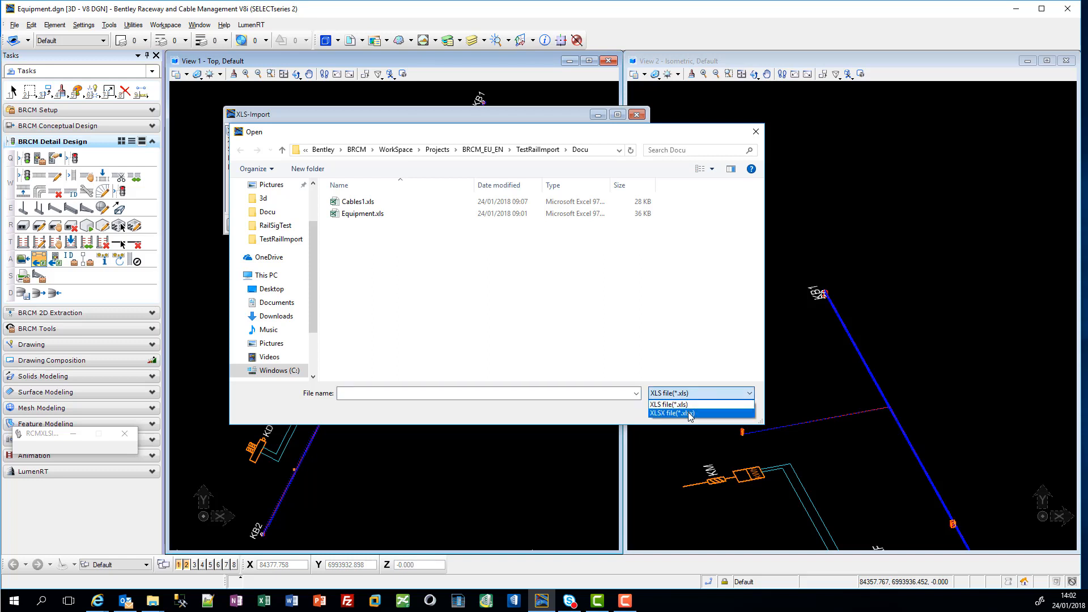
click(691, 414)
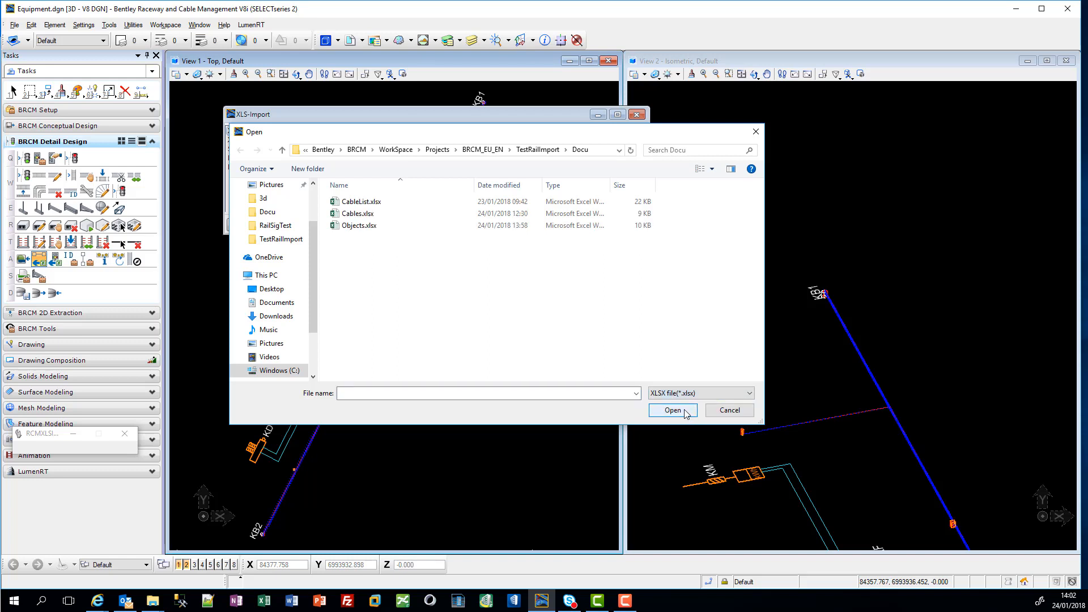
click(362, 213)
right_click(389, 218)
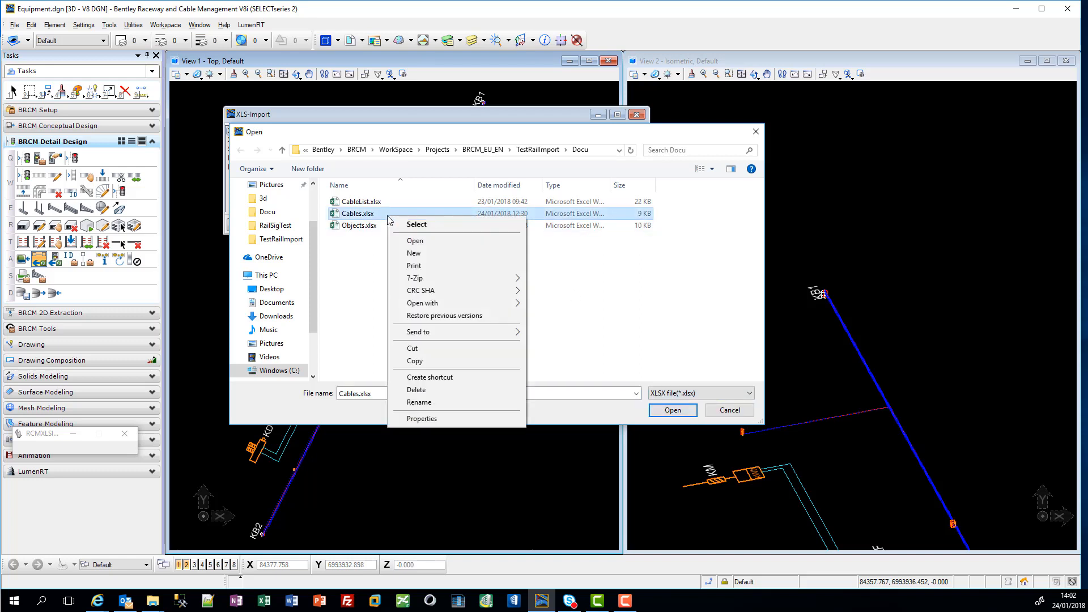
click(440, 242)
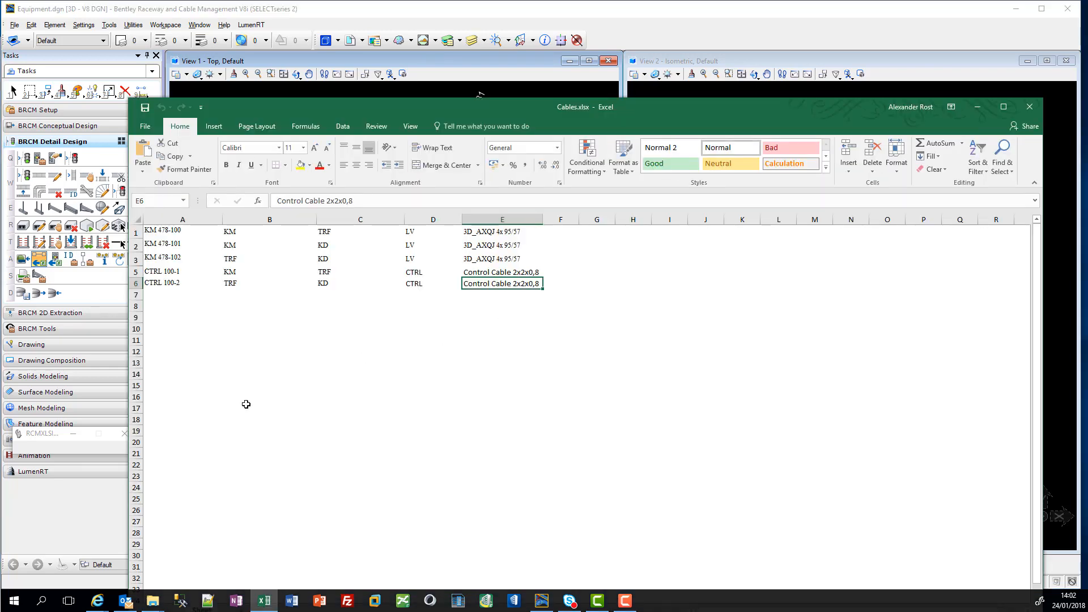
Step: Review columns A to E of Cables.xlsx for cable names, source and target equipment, systems and cable types, and close the workbook
click(198, 219)
click(252, 220)
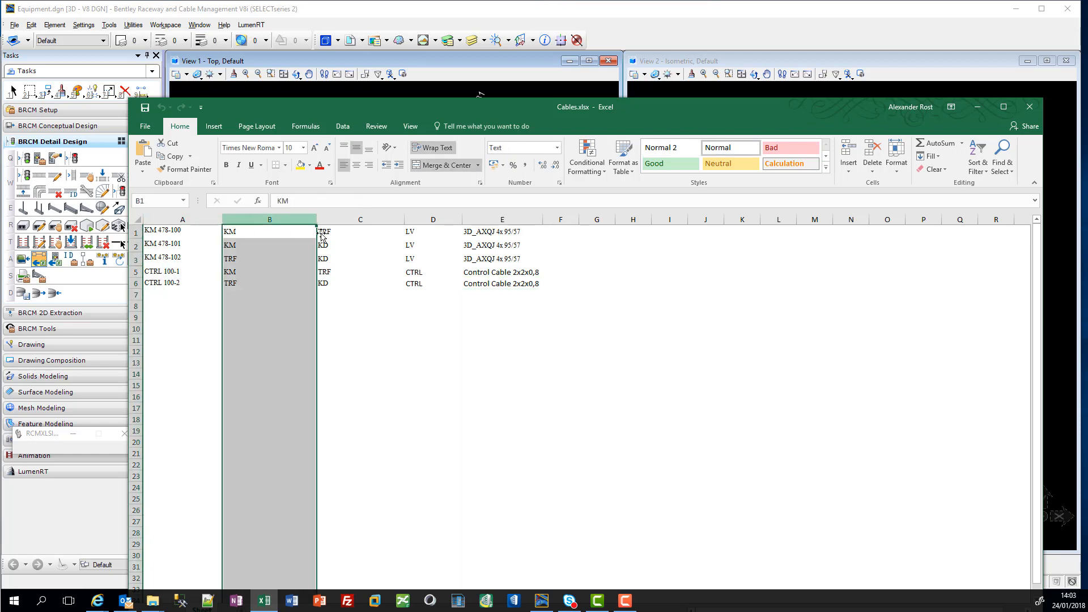
click(358, 220)
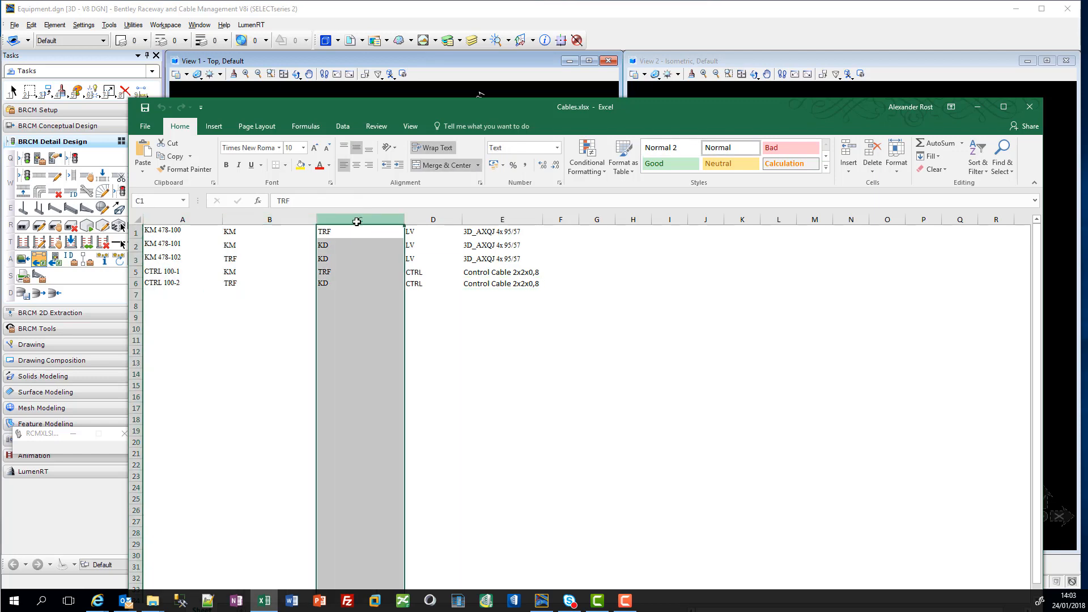
click(434, 219)
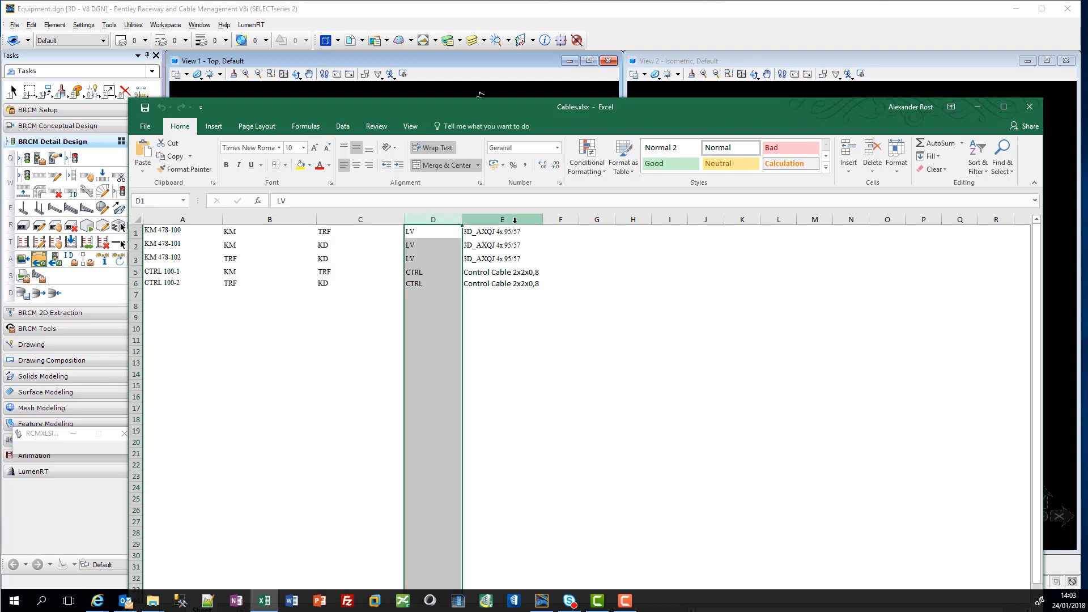
click(501, 220)
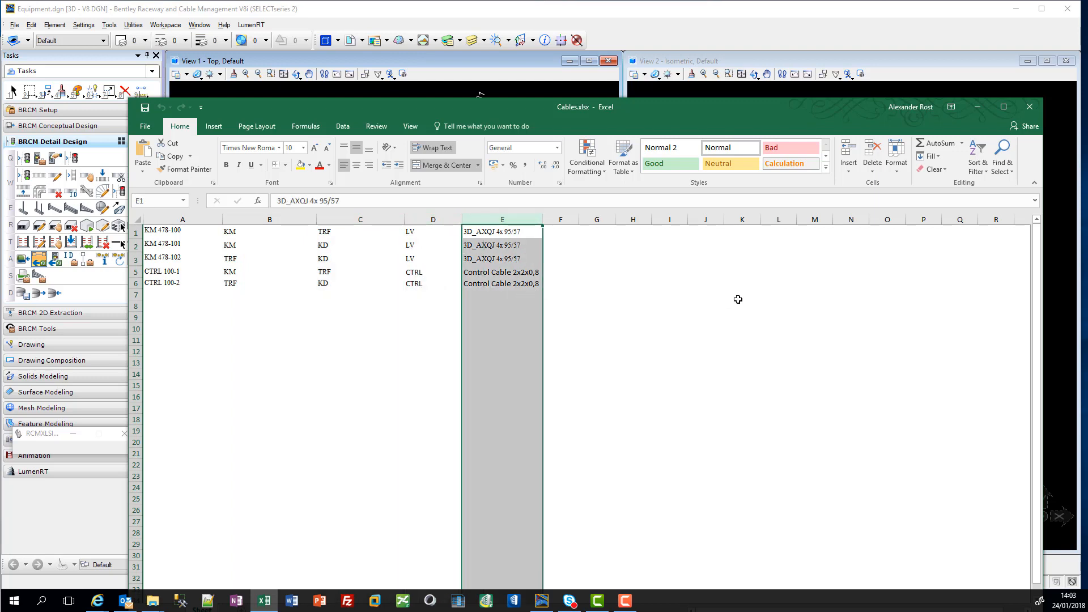
click(1034, 114)
Step: Set Cables.xlsx as the import's XLS file and CableList2.xml as its XML mapping file
click(673, 410)
click(621, 140)
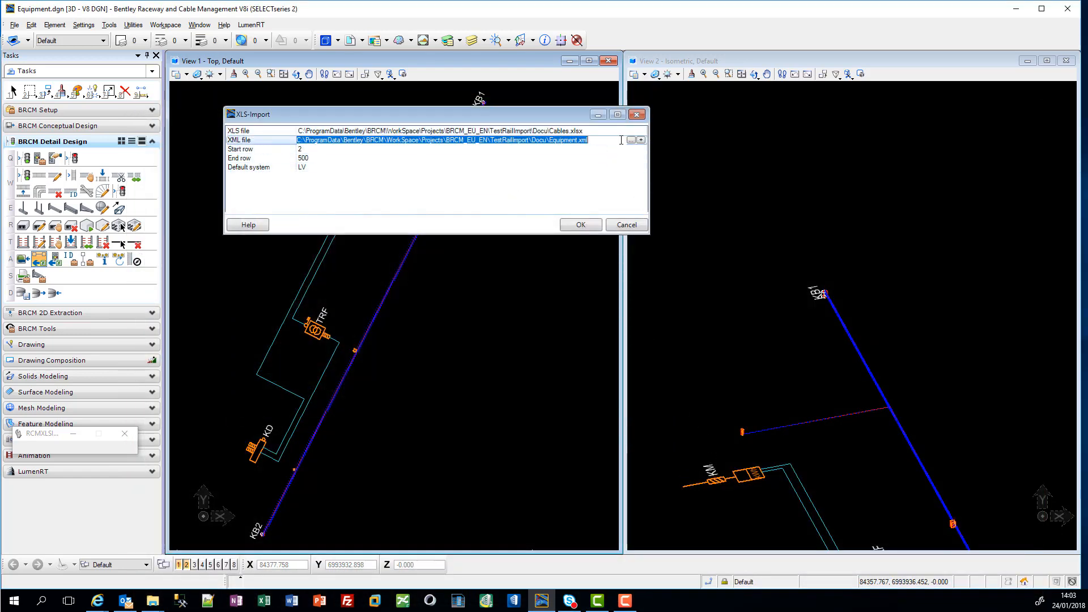
click(631, 141)
click(421, 202)
click(672, 410)
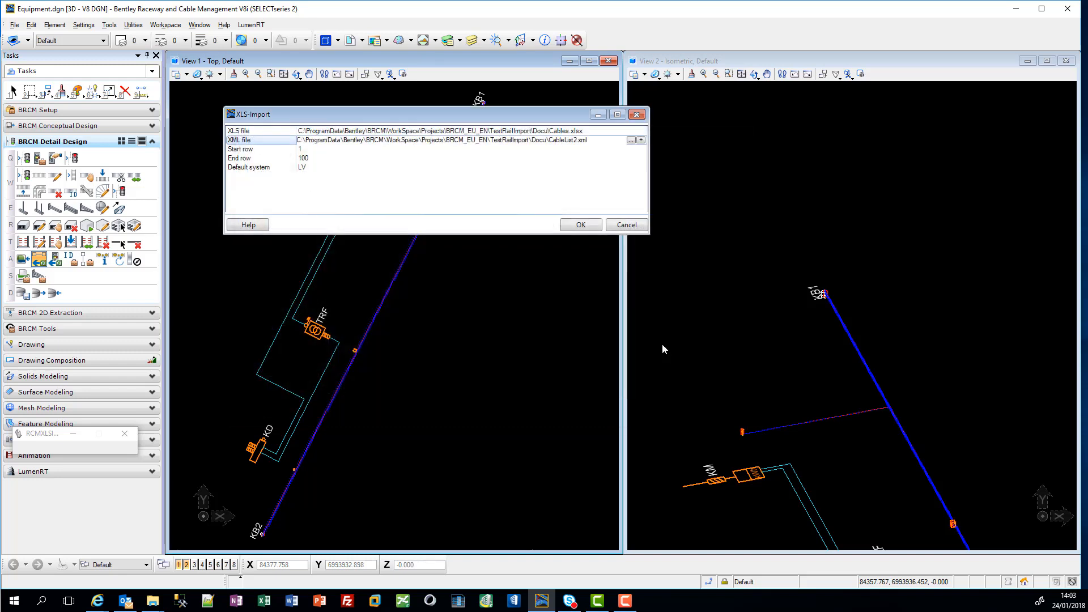
Step: Load the cable rows, check the LV and CTRL entries, and request locks for the LV and CTRL systems
click(581, 225)
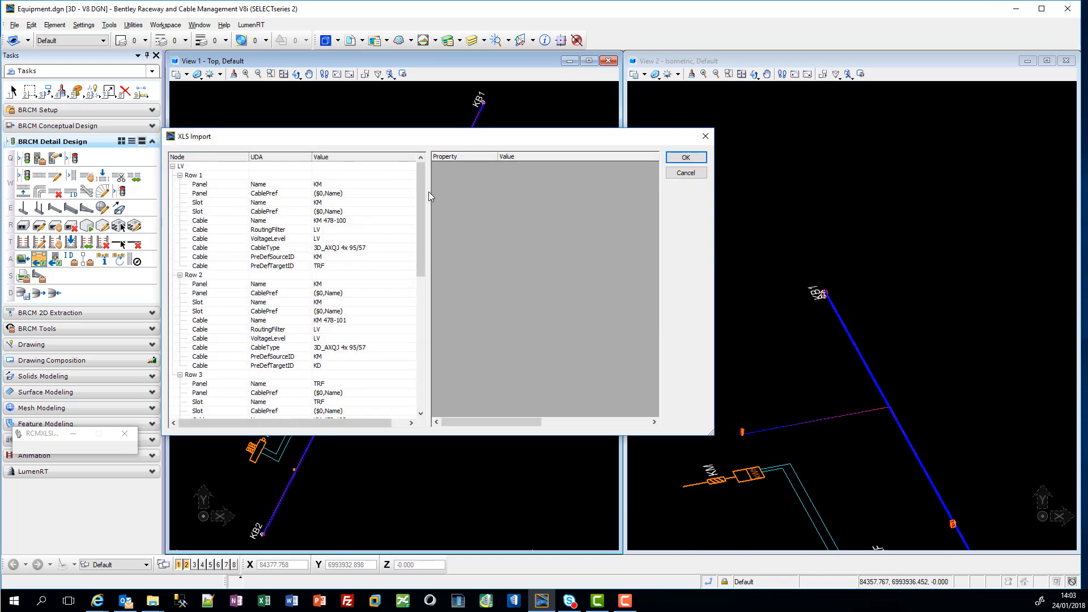
drag(424, 199, 425, 334)
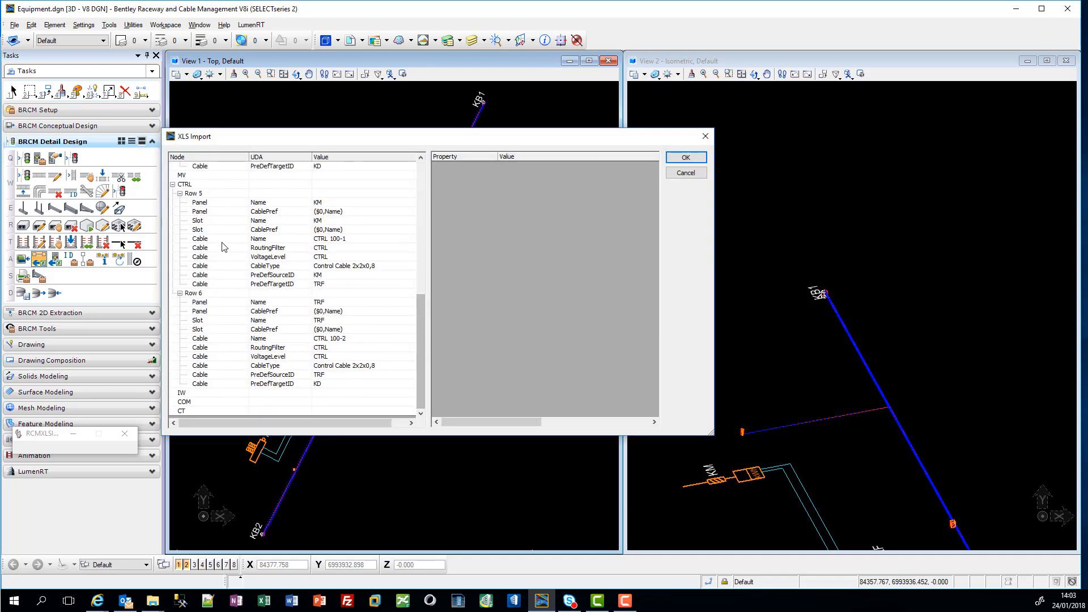
click(685, 159)
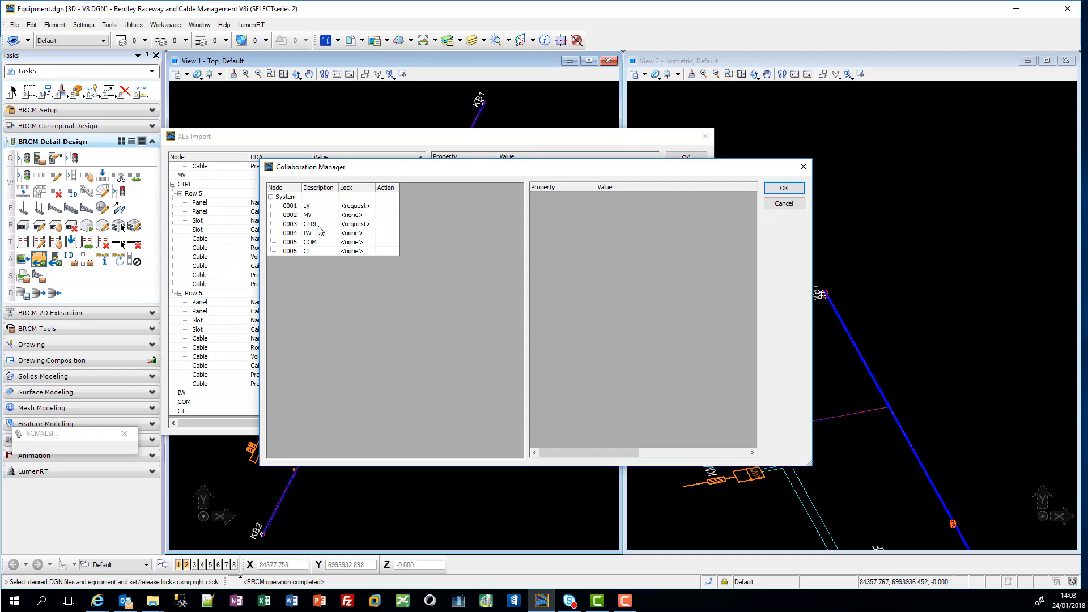
click(786, 188)
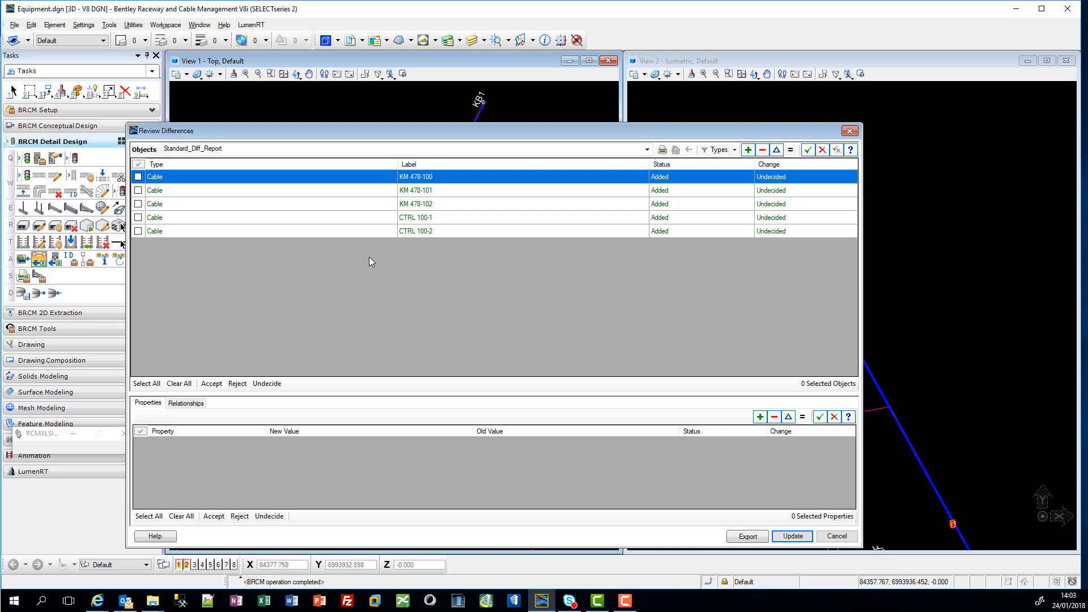
Step: Accept all added cables, KM 478-100 to KM 478-102, CTRL 100-1 and CTRL 100-2, and update the project
click(139, 177)
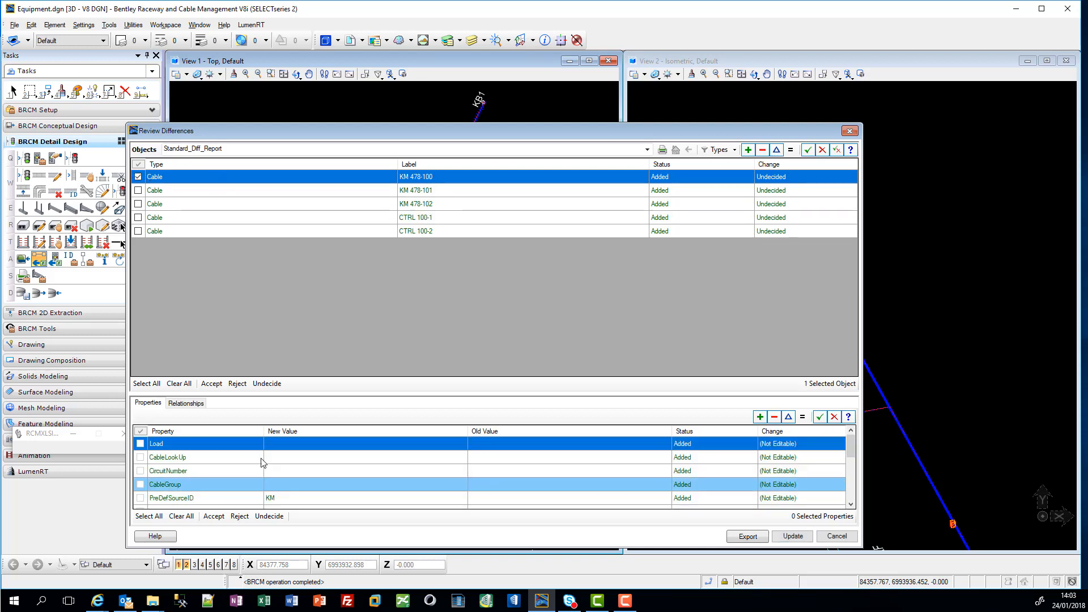
click(146, 384)
click(213, 385)
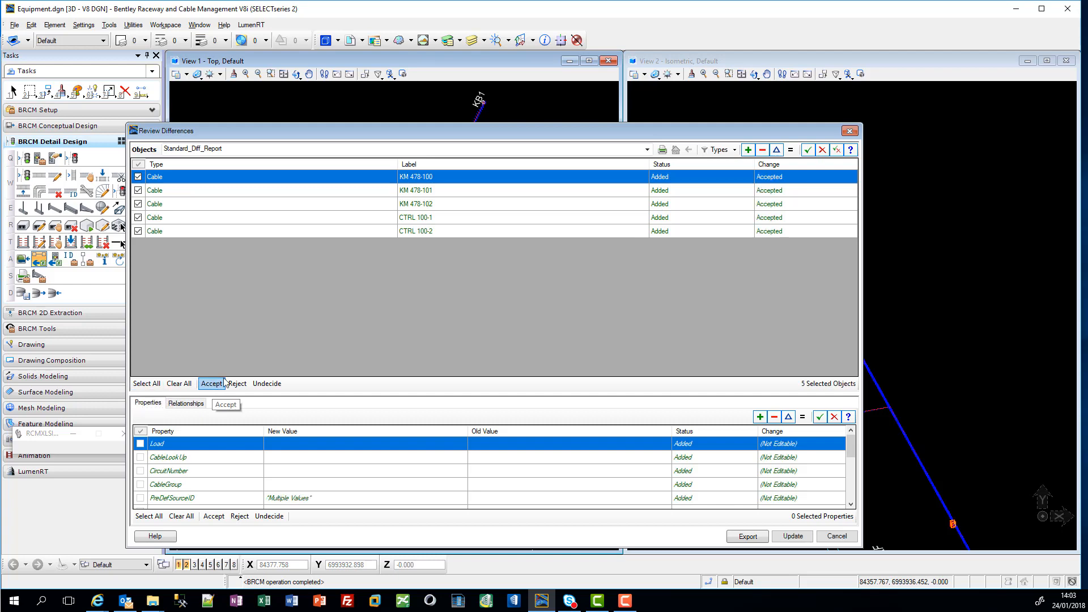
click(794, 537)
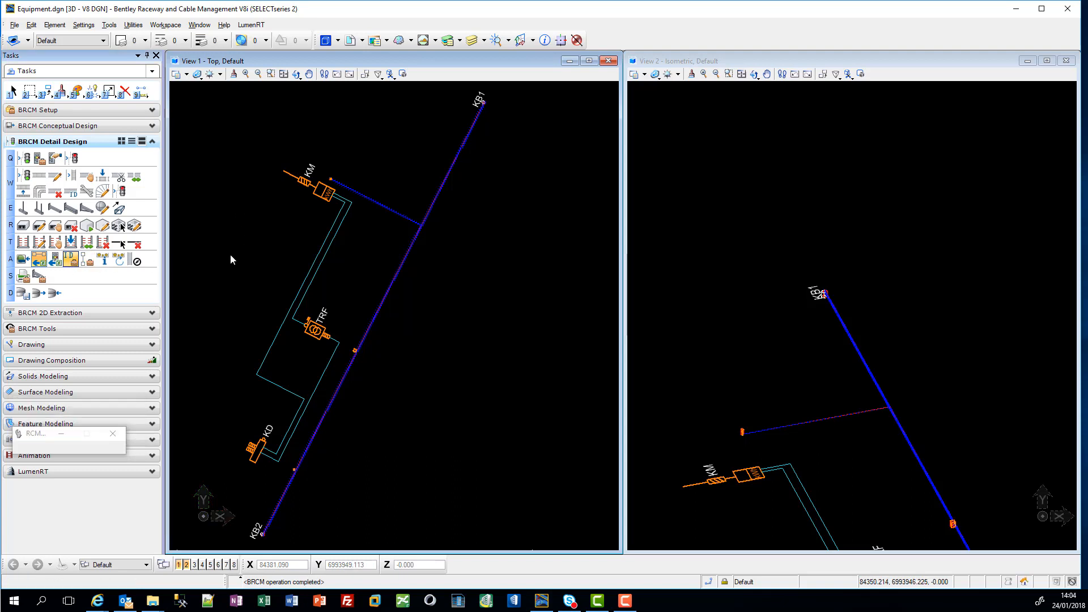
Step: Check the locks in the Collaboration Manager and automatically map the KD, KM and TRF equipment IDs to their CAD objects
click(482, 206)
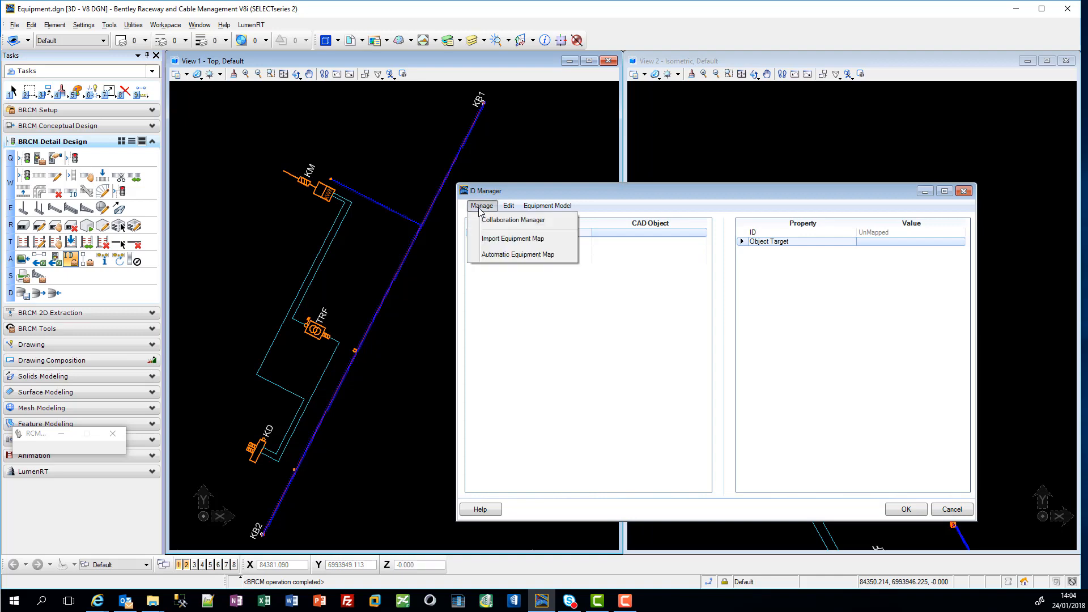
click(489, 230)
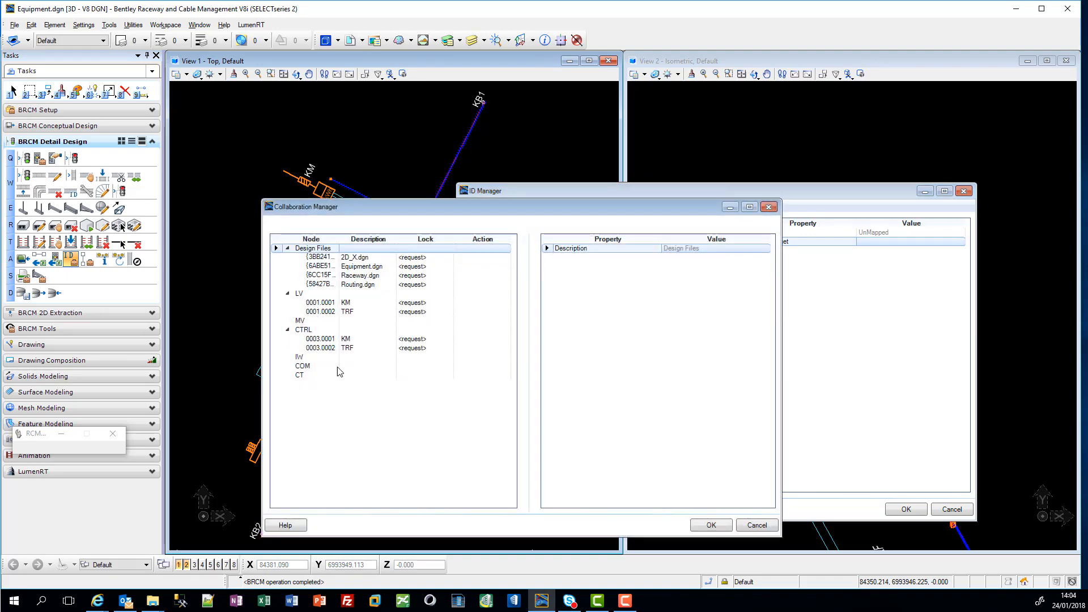
click(711, 528)
click(497, 207)
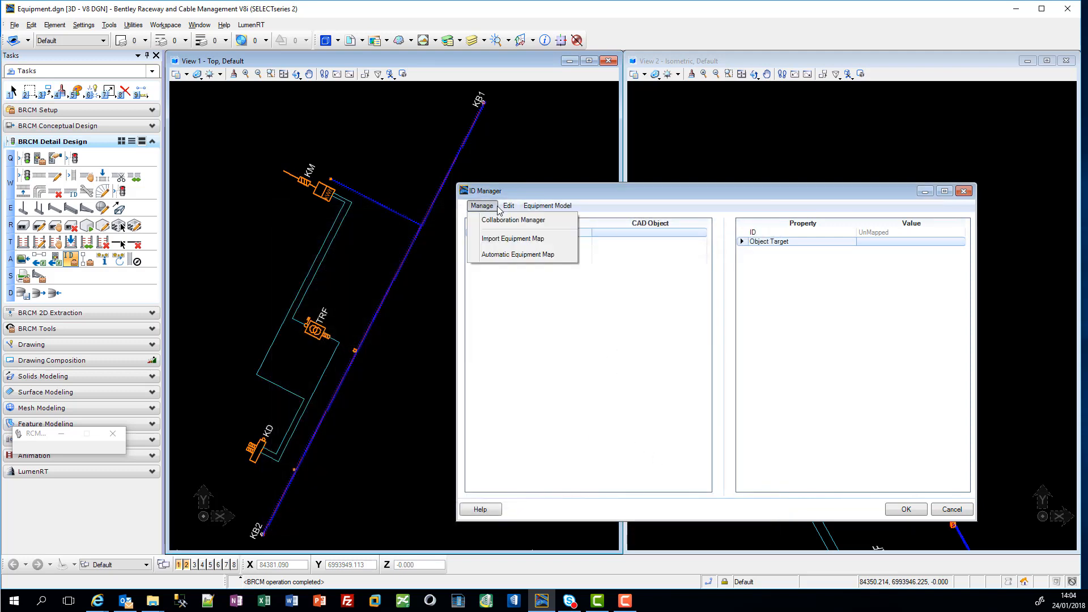
click(504, 255)
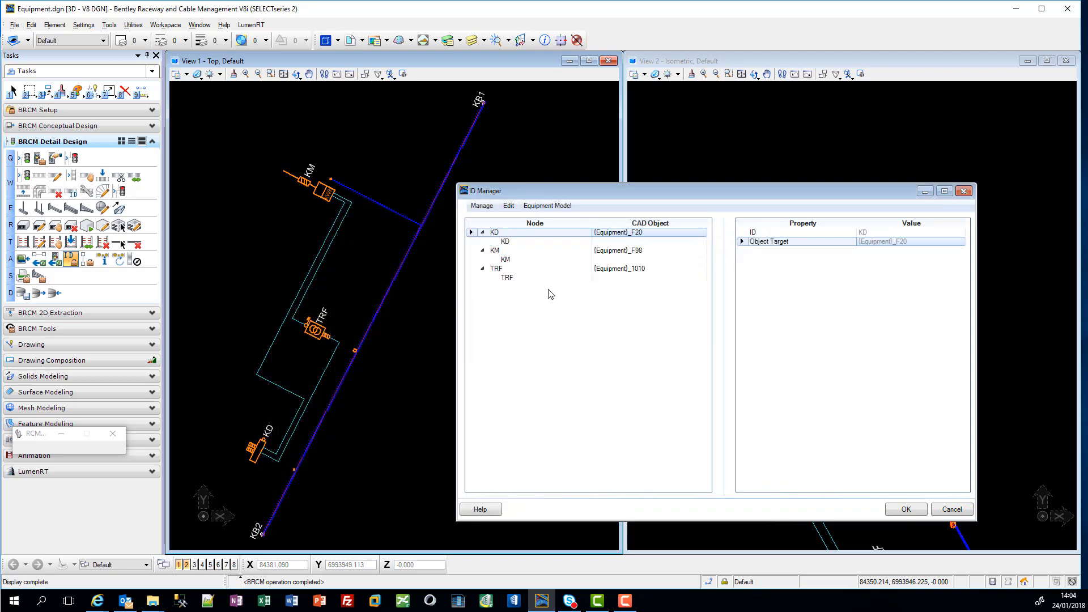
Step: Visualize the mapped KD equipment in the top view to check its placed object
click(509, 206)
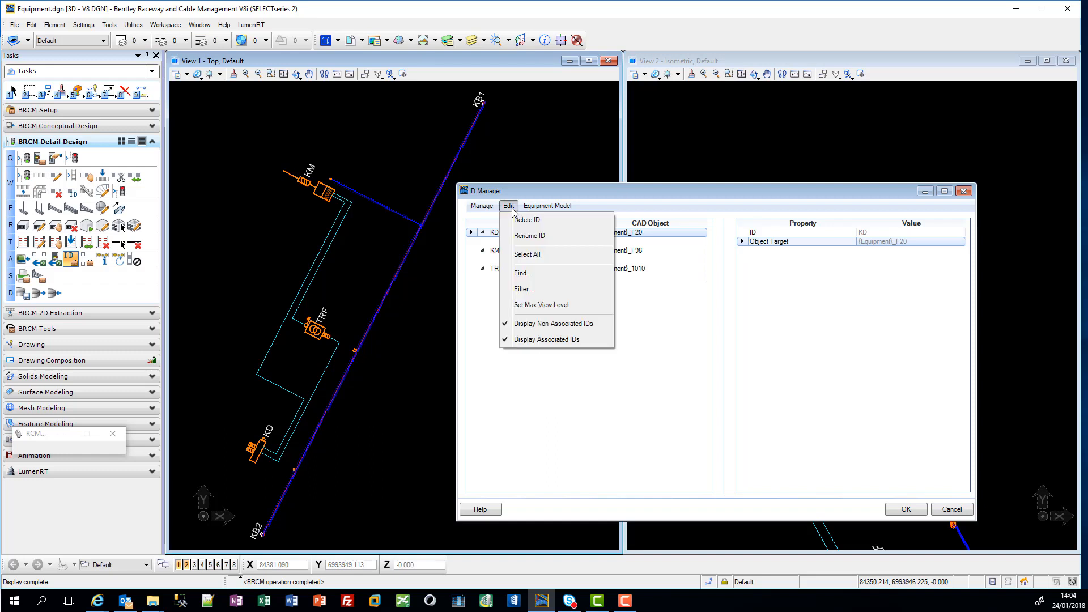
click(492, 365)
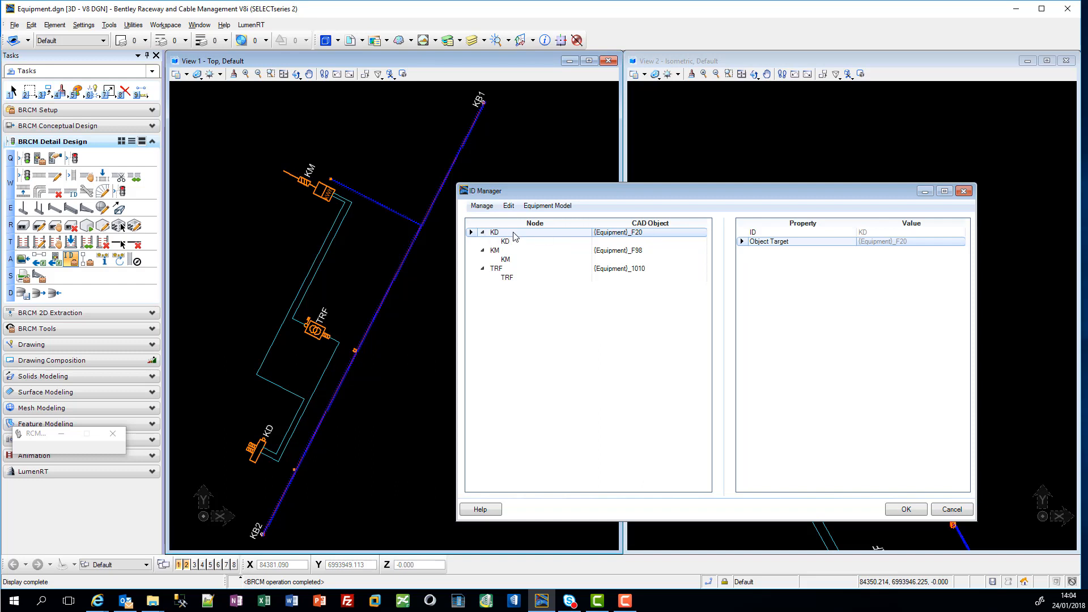
right_click(612, 233)
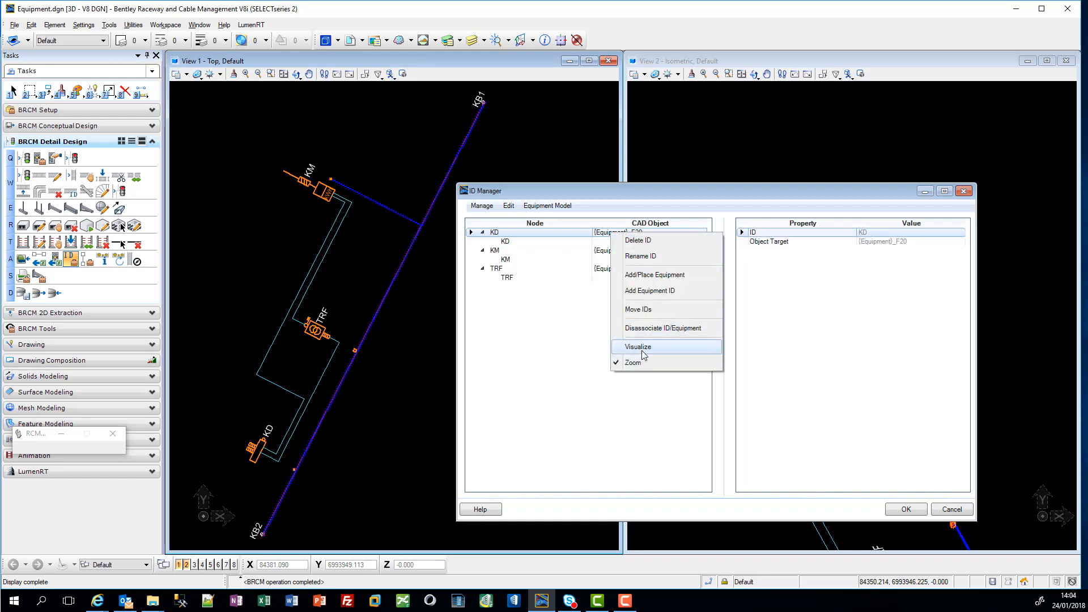
click(643, 348)
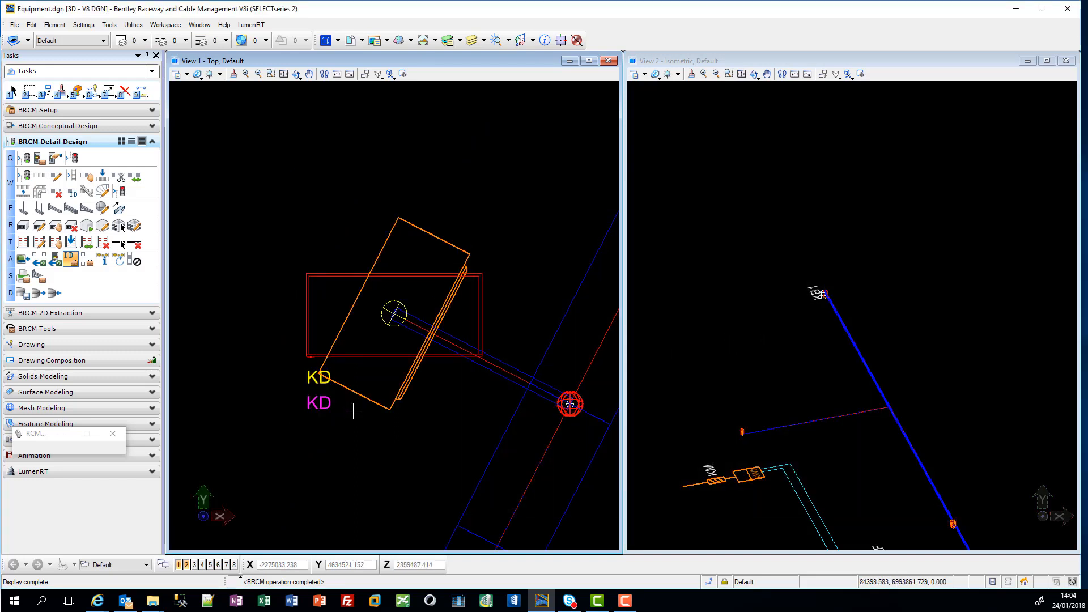
click(407, 342)
Step: Visualize the mapped KM equipment in the top view to check its placed object
click(594, 251)
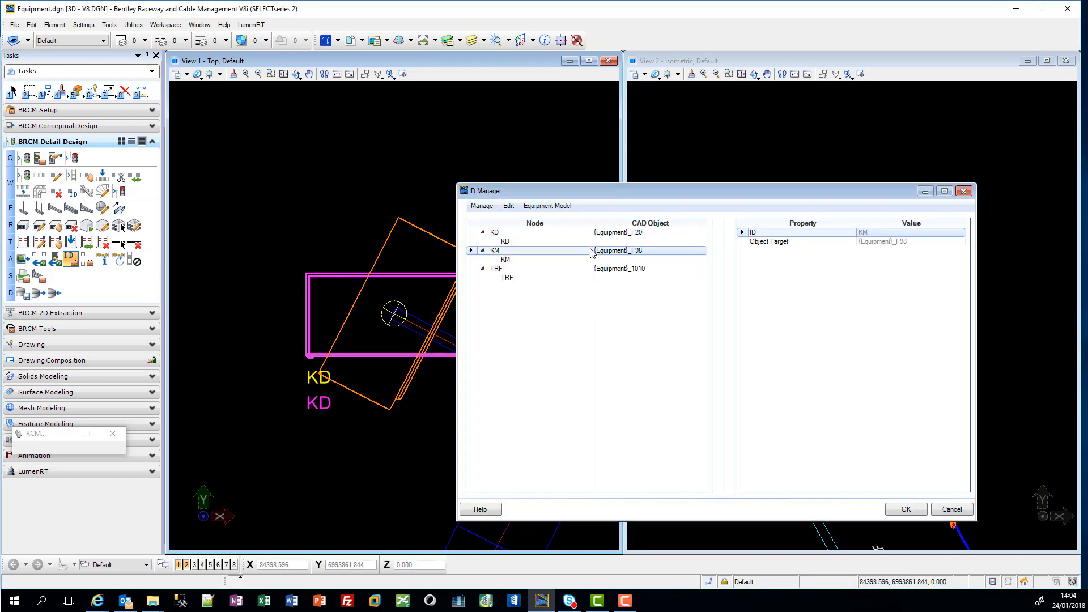
right_click(594, 251)
click(618, 370)
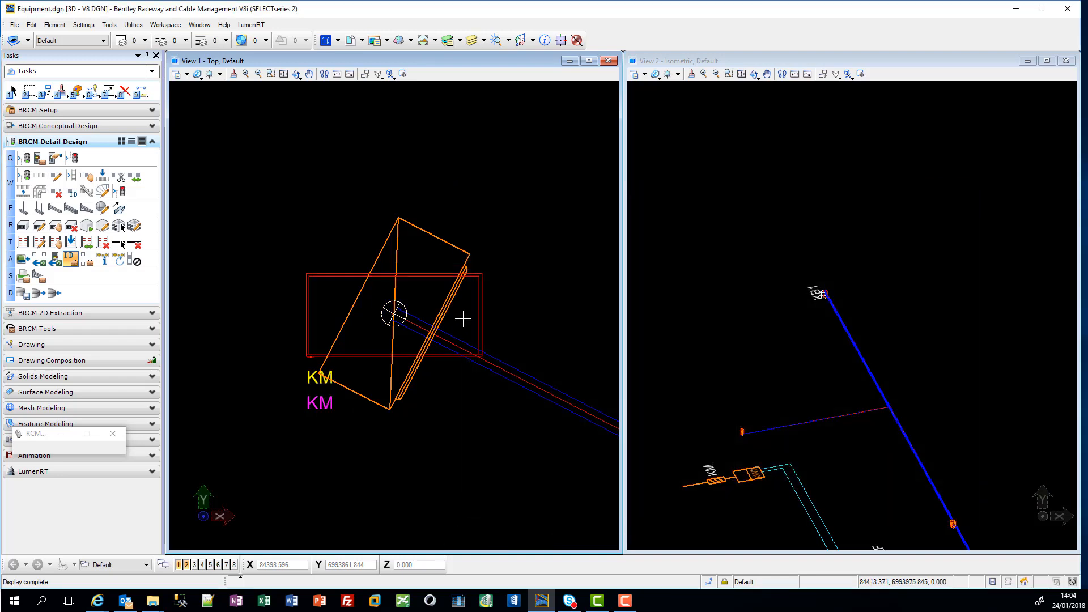
click(461, 317)
Step: Visualize the mapped TRF equipment in the top view and save the equipment mapping changes
click(528, 278)
click(530, 269)
right_click(532, 270)
click(558, 386)
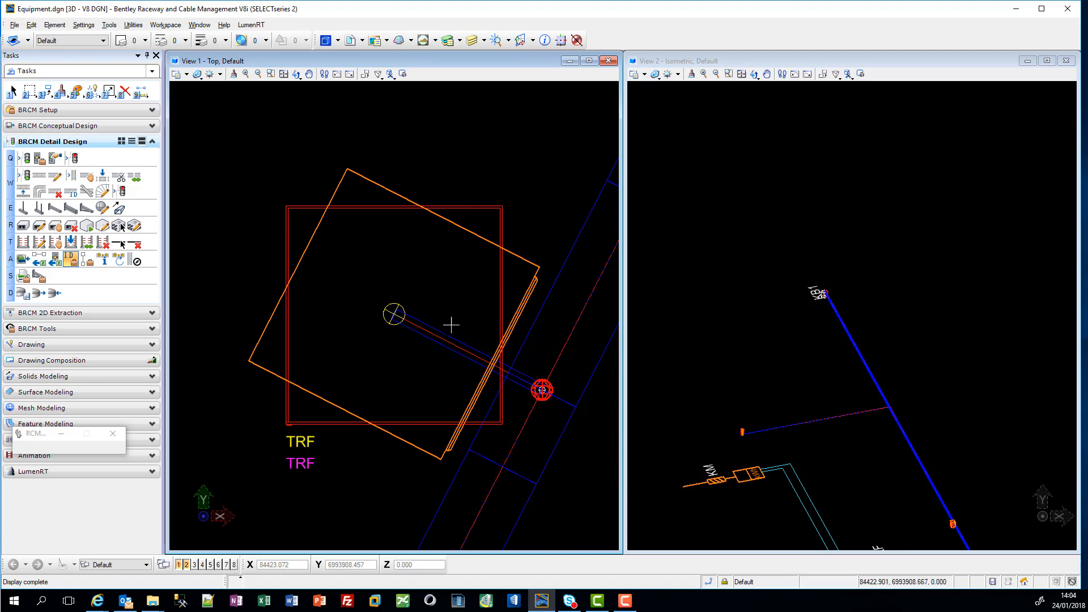
click(452, 324)
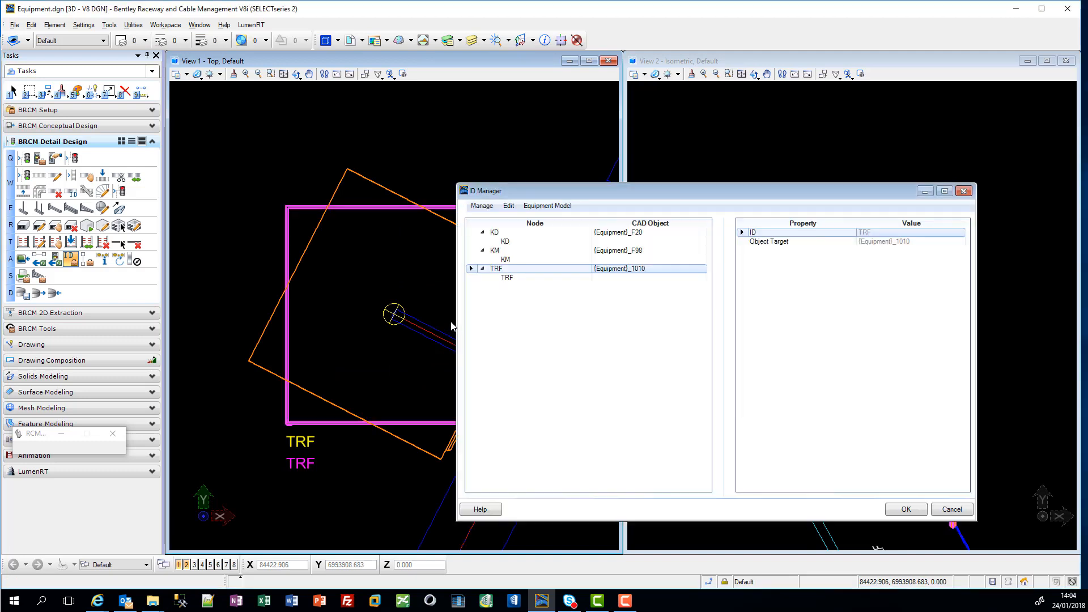
click(903, 512)
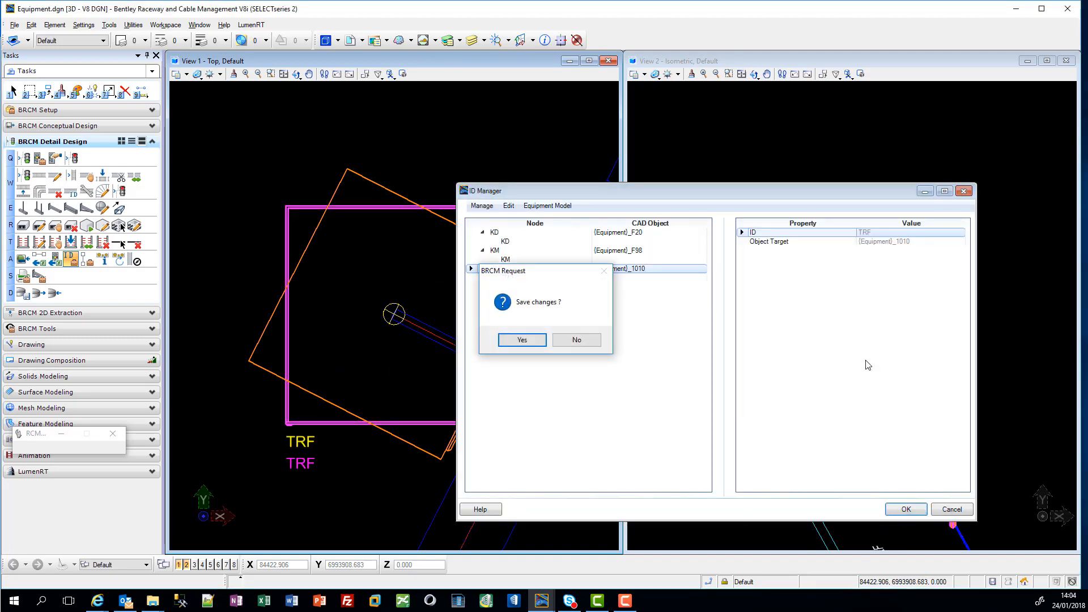
click(522, 340)
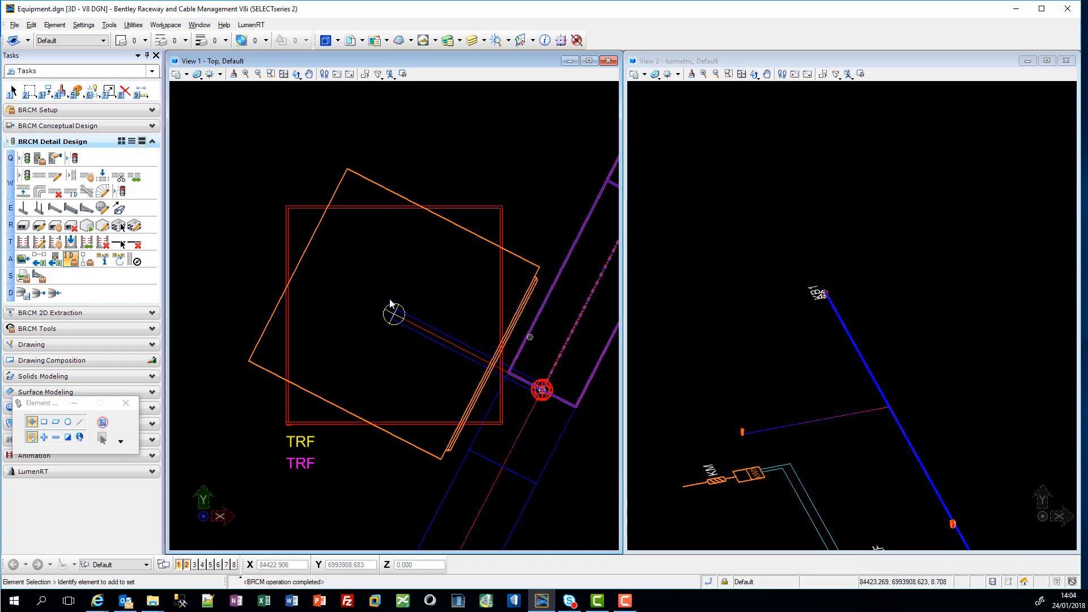
Step: Open the Raceway.dgn design file and check its attached reference files
click(26, 294)
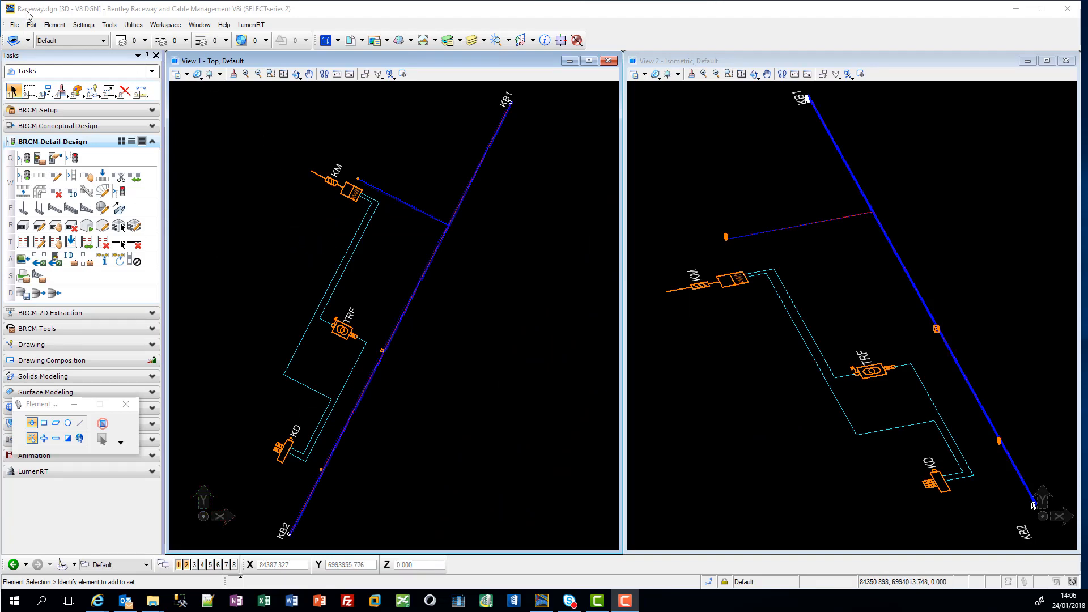
click(15, 25)
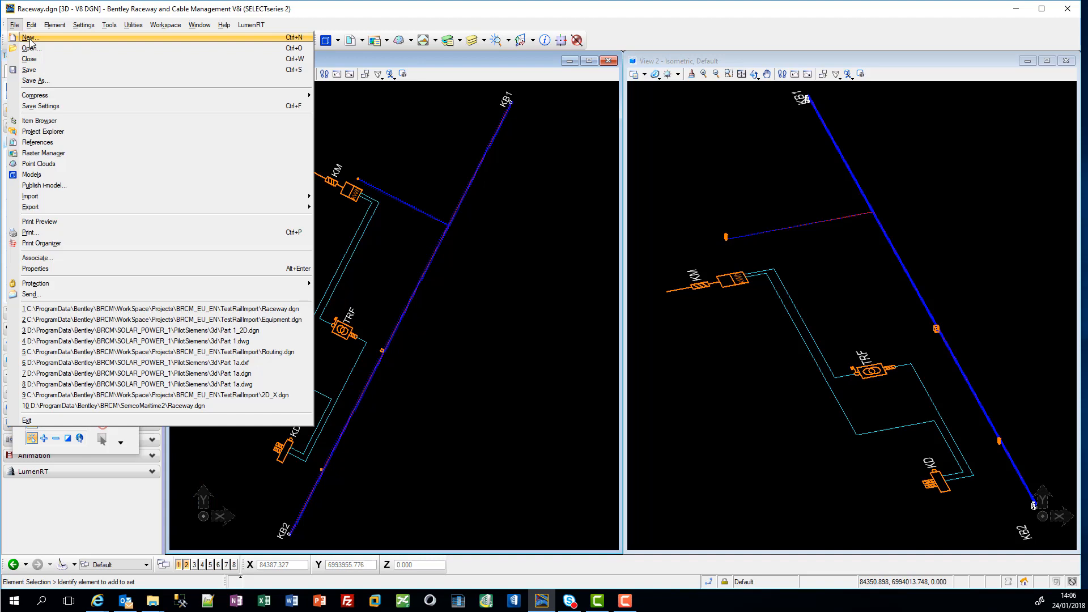
click(31, 49)
double_click(378, 207)
click(494, 248)
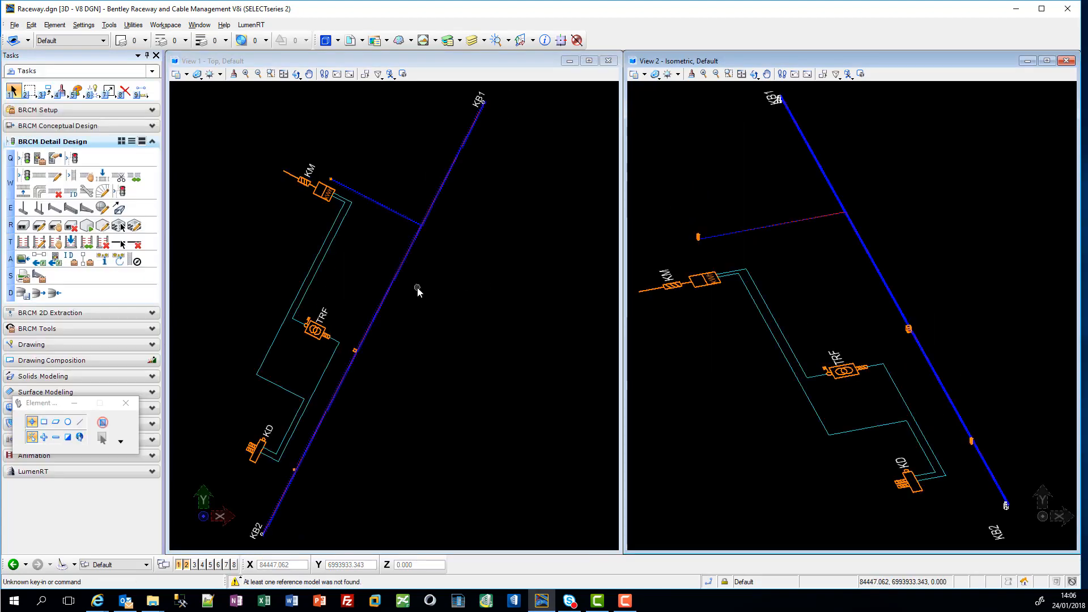
click(350, 41)
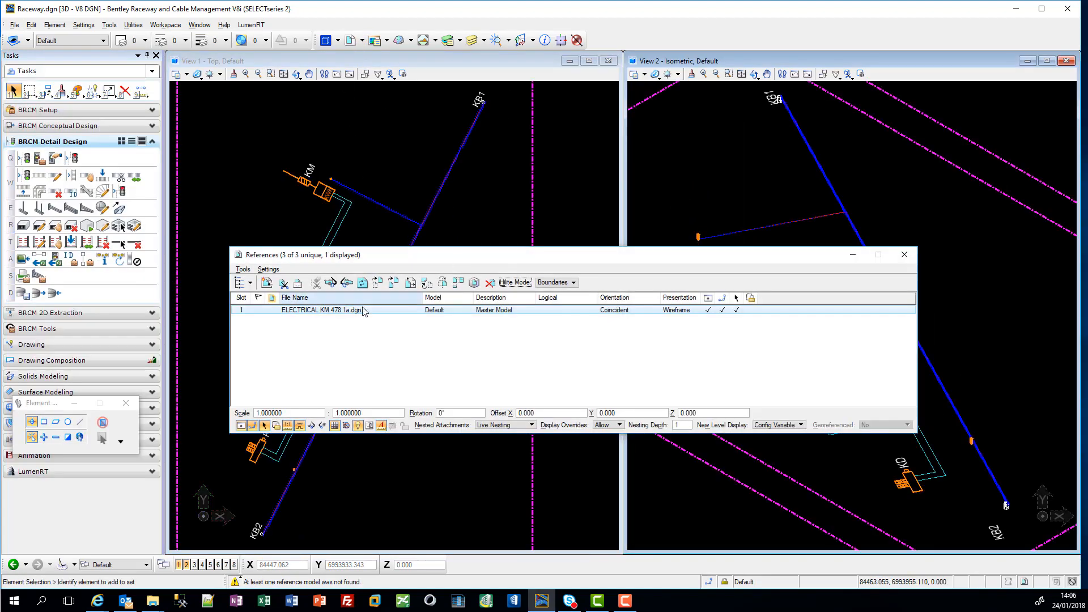
click(905, 255)
Step: Generate a raceway on the KM branch's cable path centre line using system Conduits, catalog Rehau Cable Tube and variant 90 mm
scroll(422, 224, up, 4)
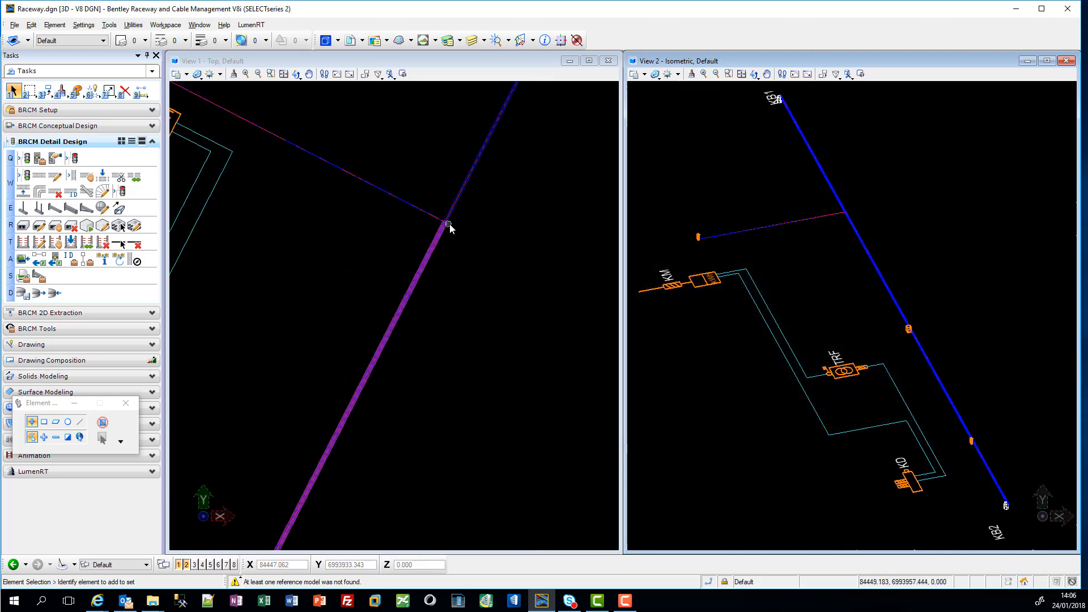
scroll(441, 221, up, 2)
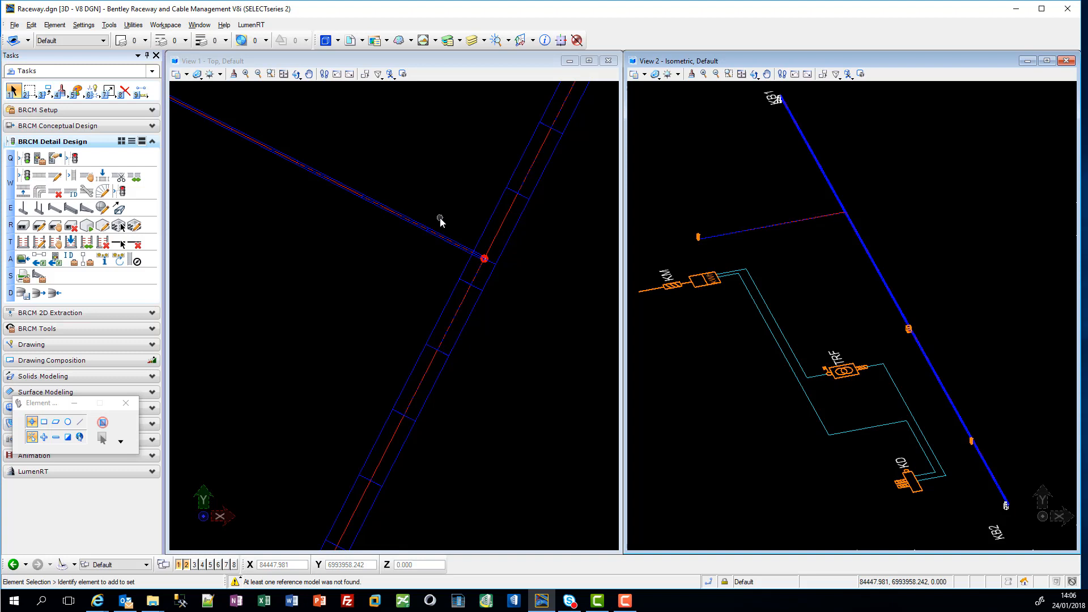
scroll(428, 218, up, 3)
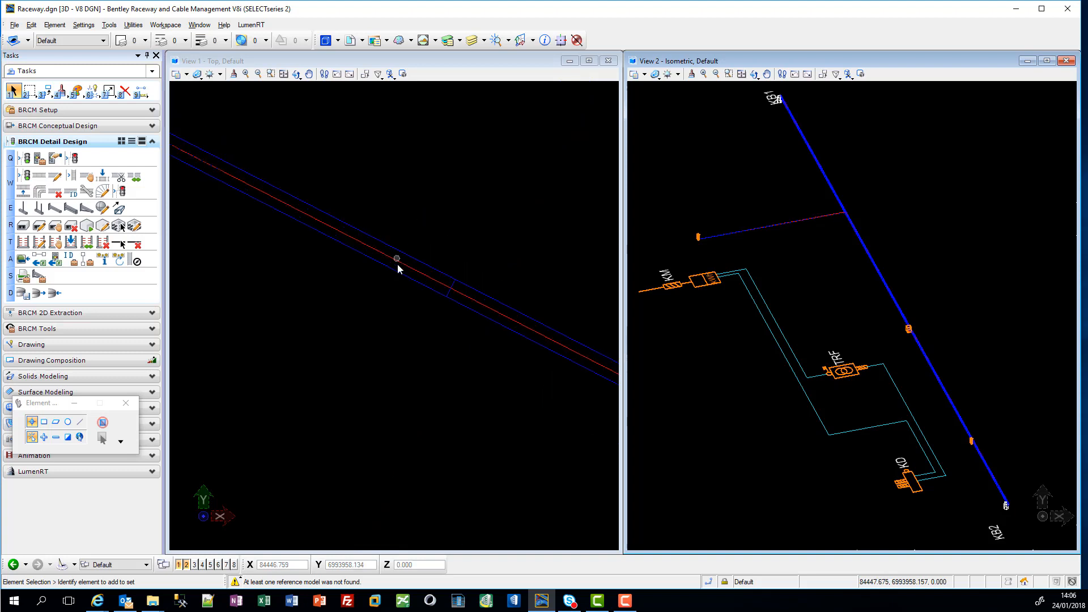
click(405, 265)
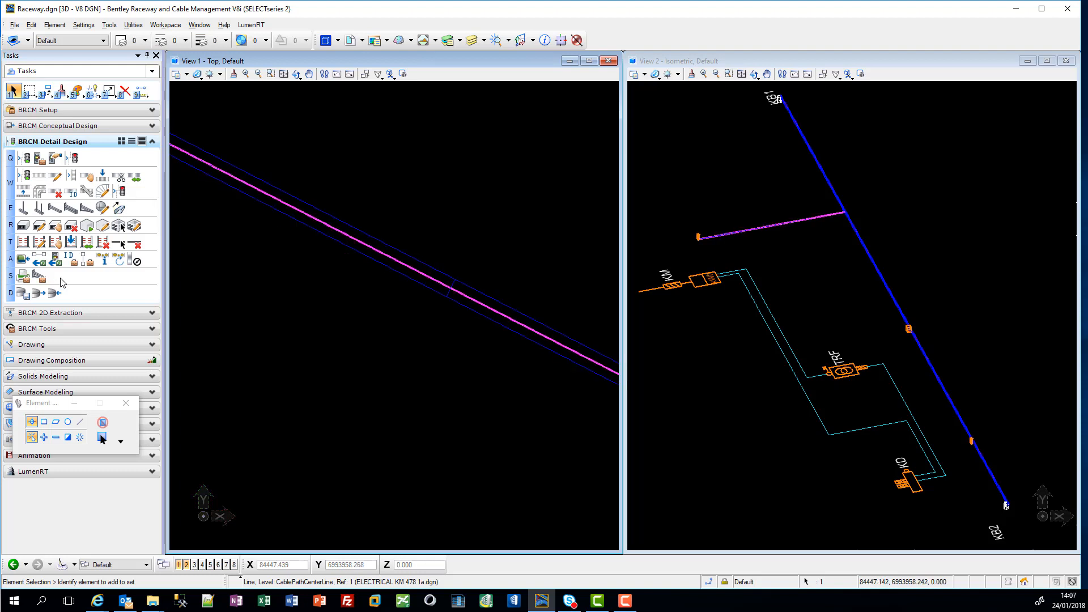
click(76, 178)
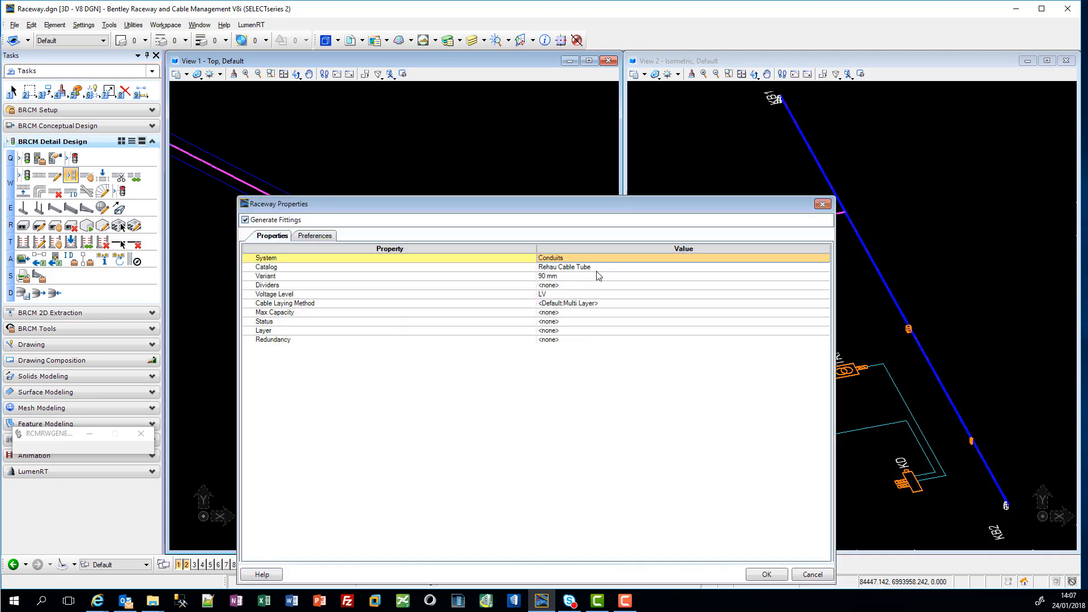
click(592, 260)
click(592, 261)
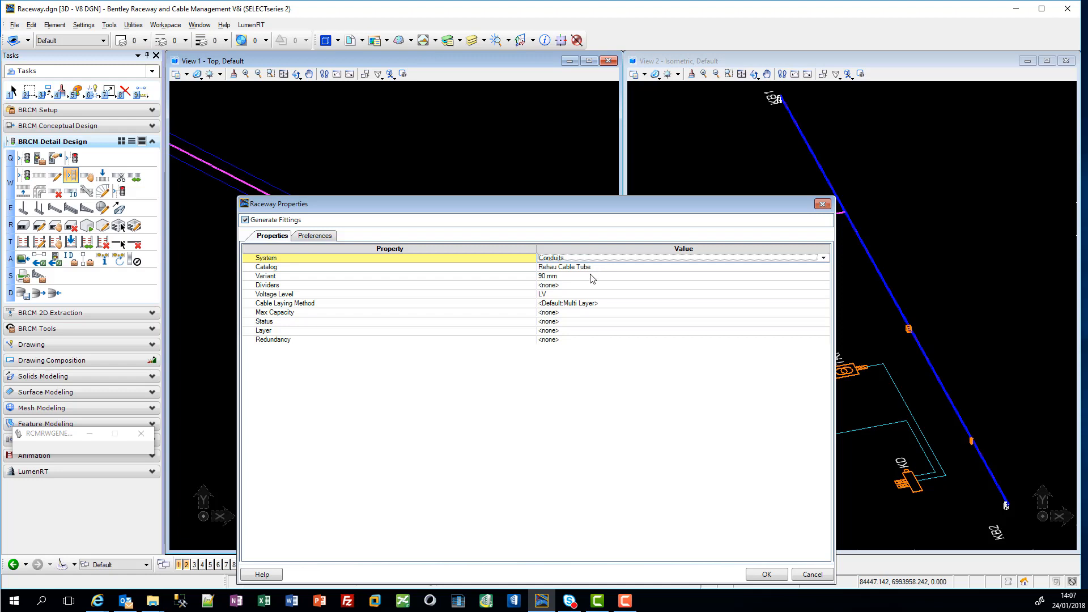
click(597, 270)
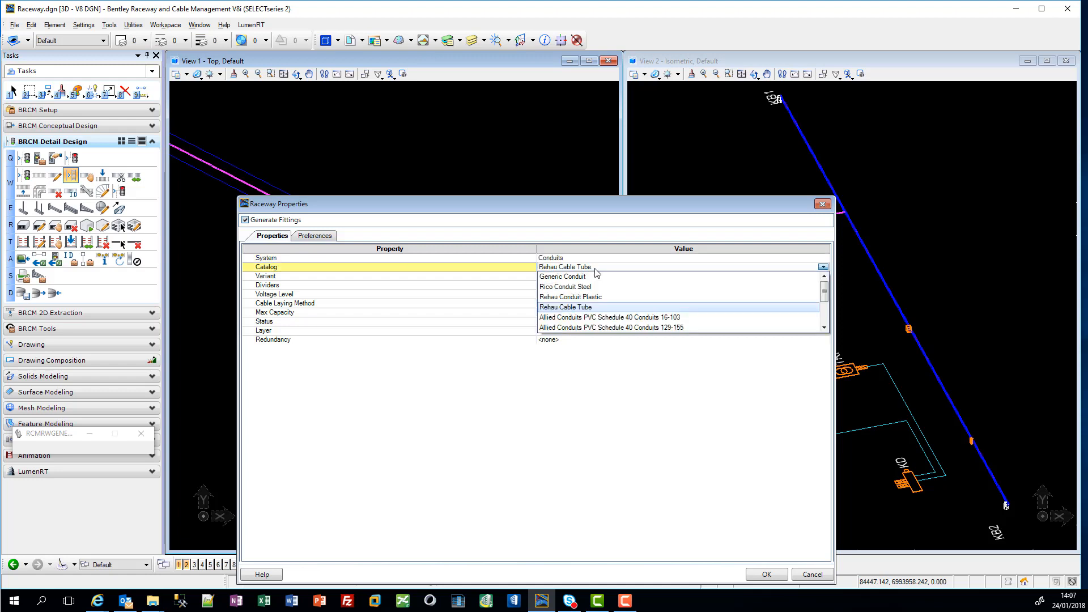
click(595, 269)
click(593, 277)
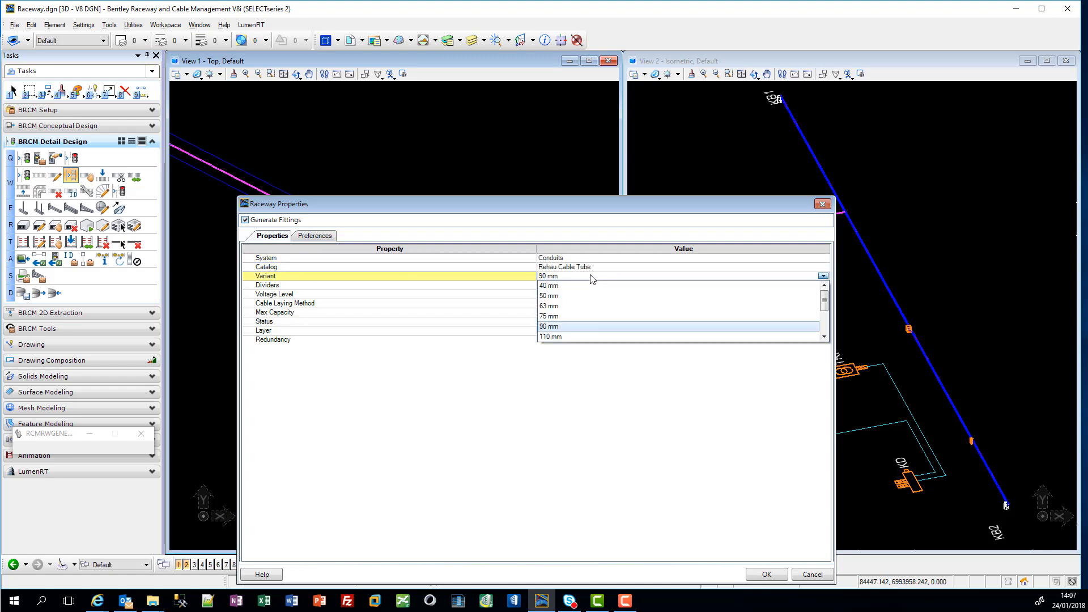
click(593, 278)
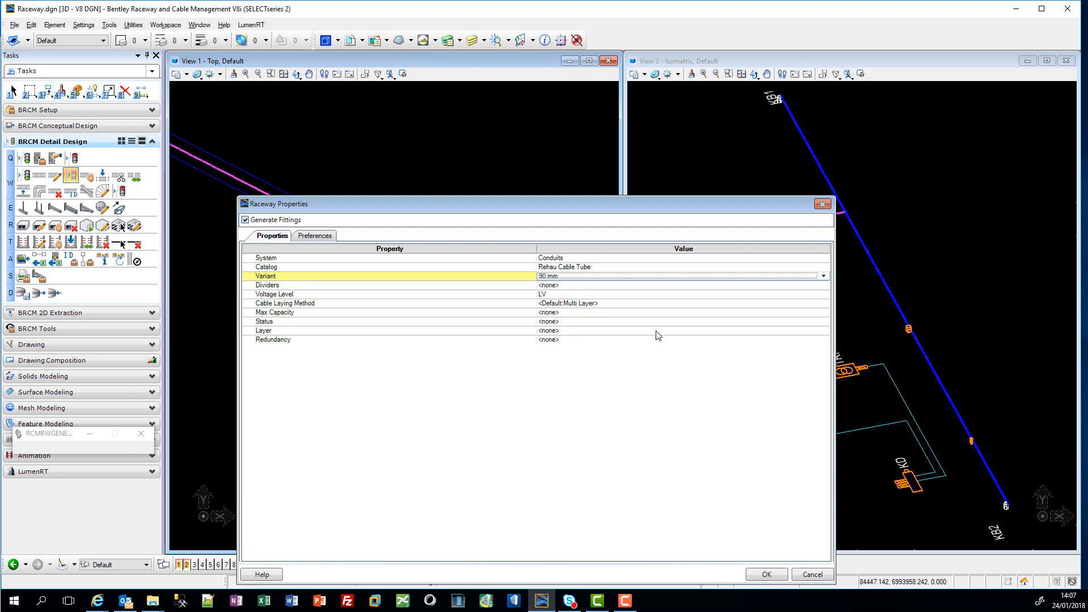
click(767, 574)
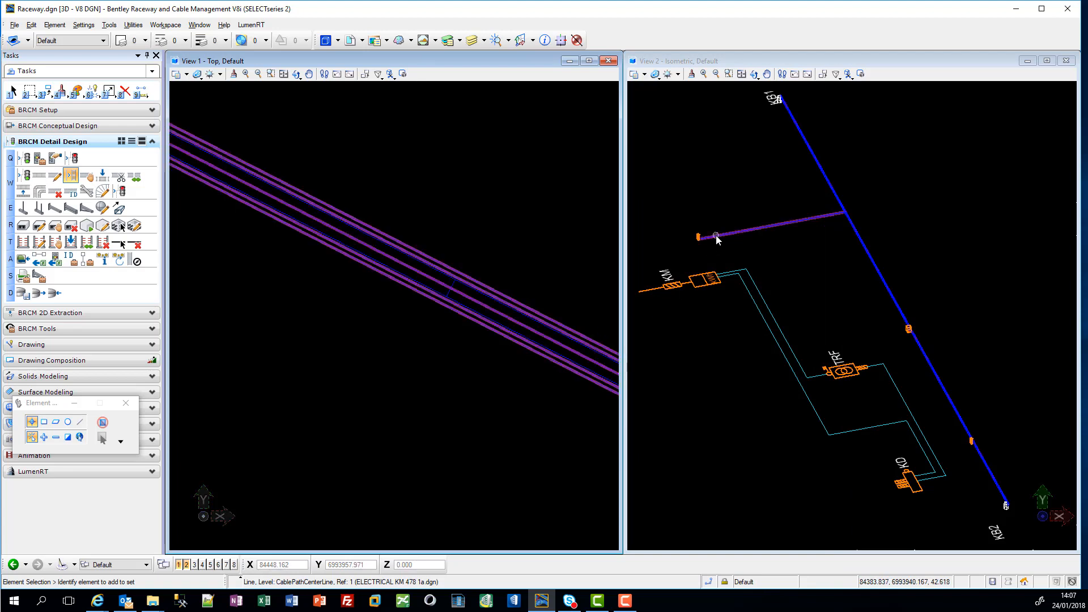
Step: Inspect the generated conduit along the KM branch in the isometric view
scroll(719, 237, up, 3)
scroll(724, 244, down, 4)
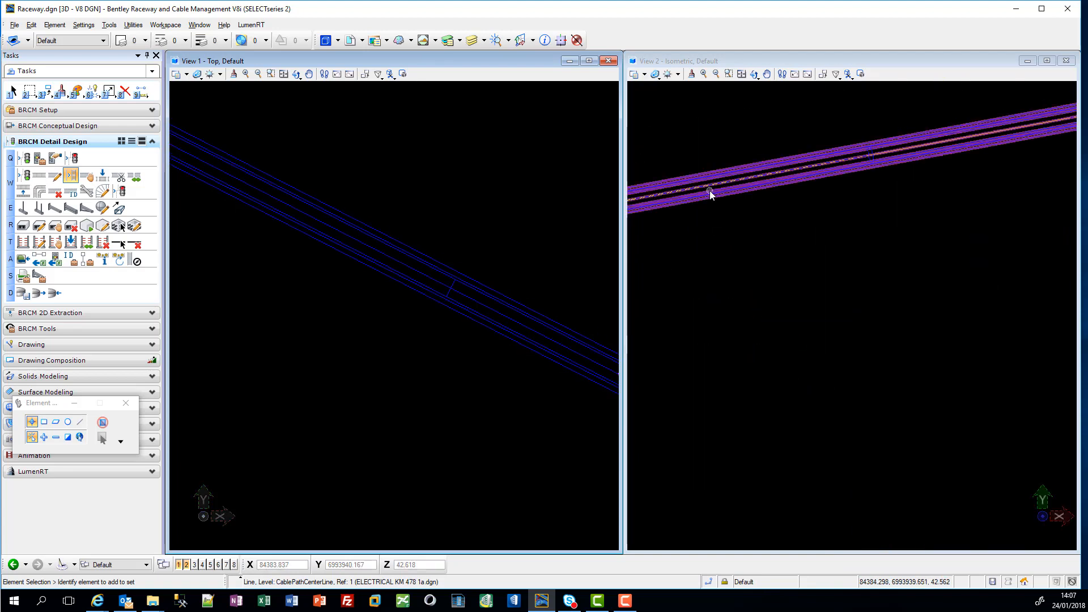
click(720, 210)
scroll(777, 306, down, 5)
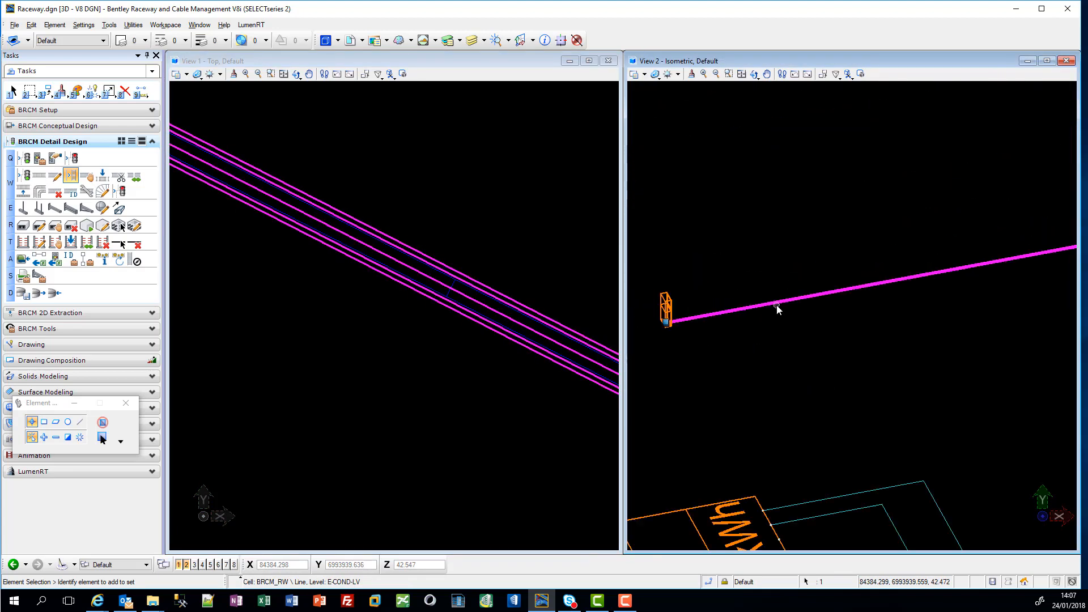
Step: Select the cable path centre line that connects the TRF equipment to the main raceway
scroll(818, 306, up, 2)
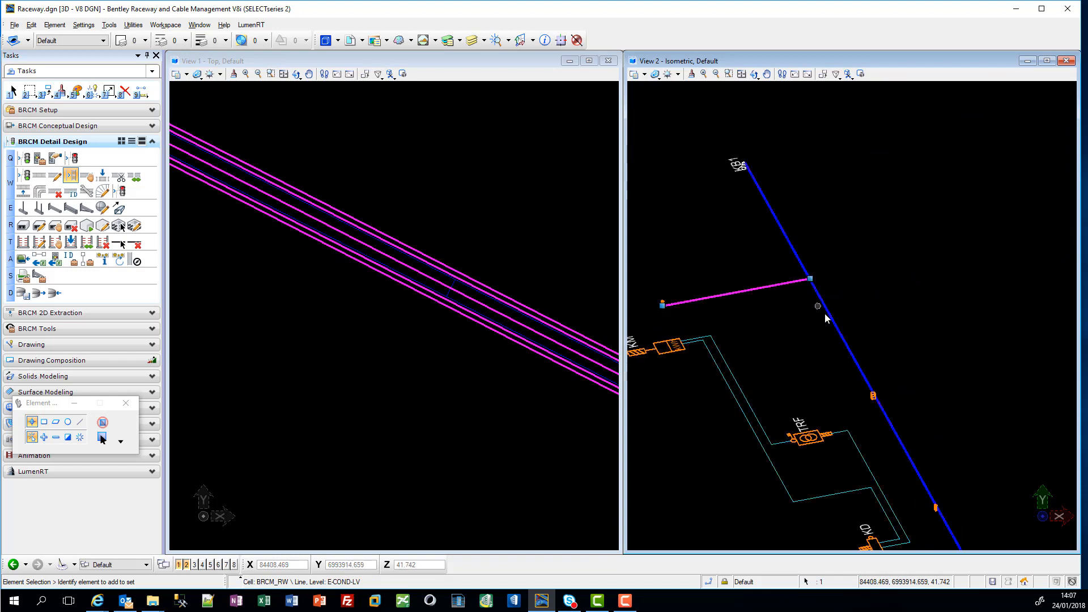
scroll(818, 306, down, 2)
scroll(813, 291, up, 4)
scroll(813, 292, up, 5)
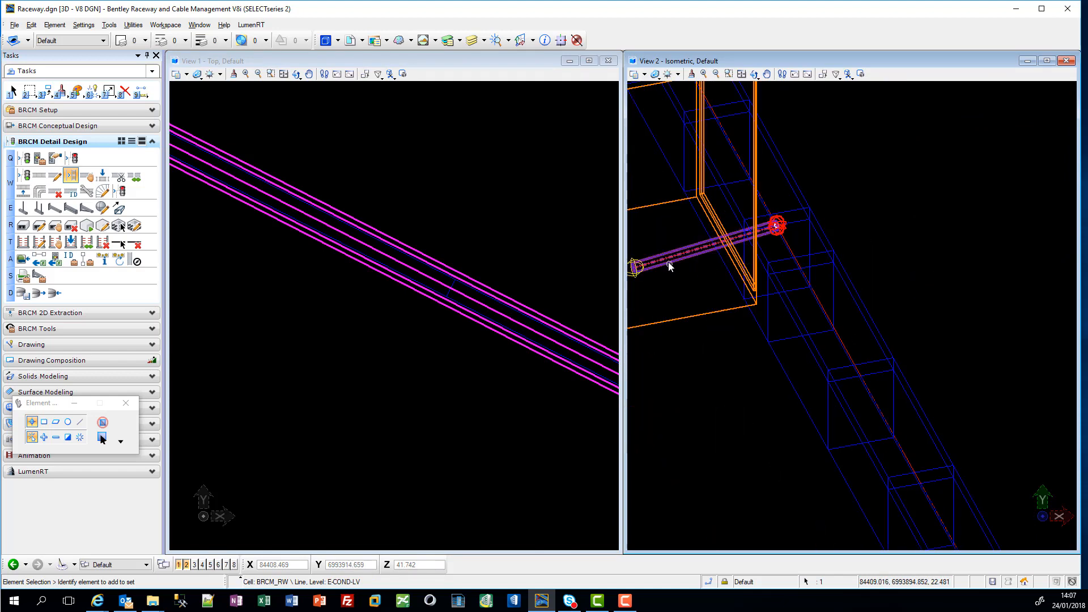
scroll(676, 274, up, 5)
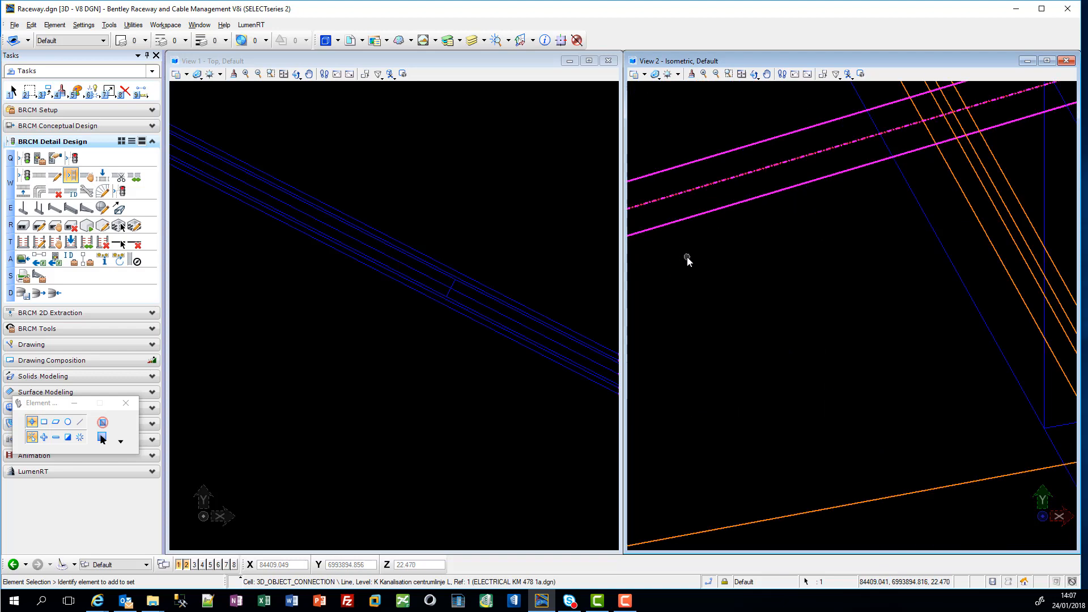
scroll(729, 343, down, 5)
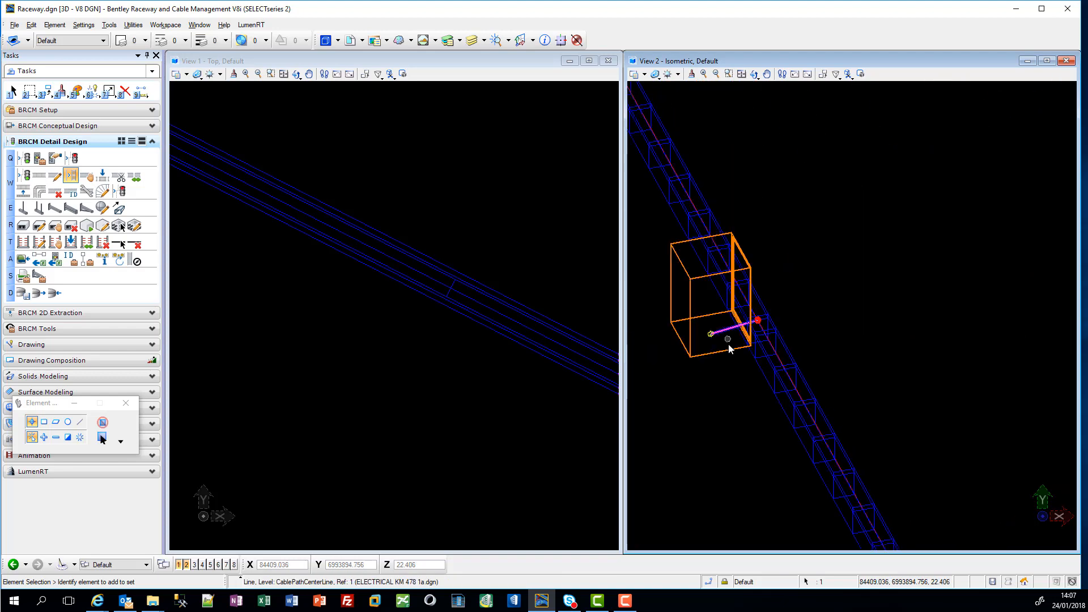
Step: Add the next equipment's connecting cable path centre line to the selection and generate conduits using catalog Rehau Cable Tube, variant 90 mm
scroll(761, 425, up, 5)
middle_drag(768, 364, 776, 216)
scroll(851, 312, up, 8)
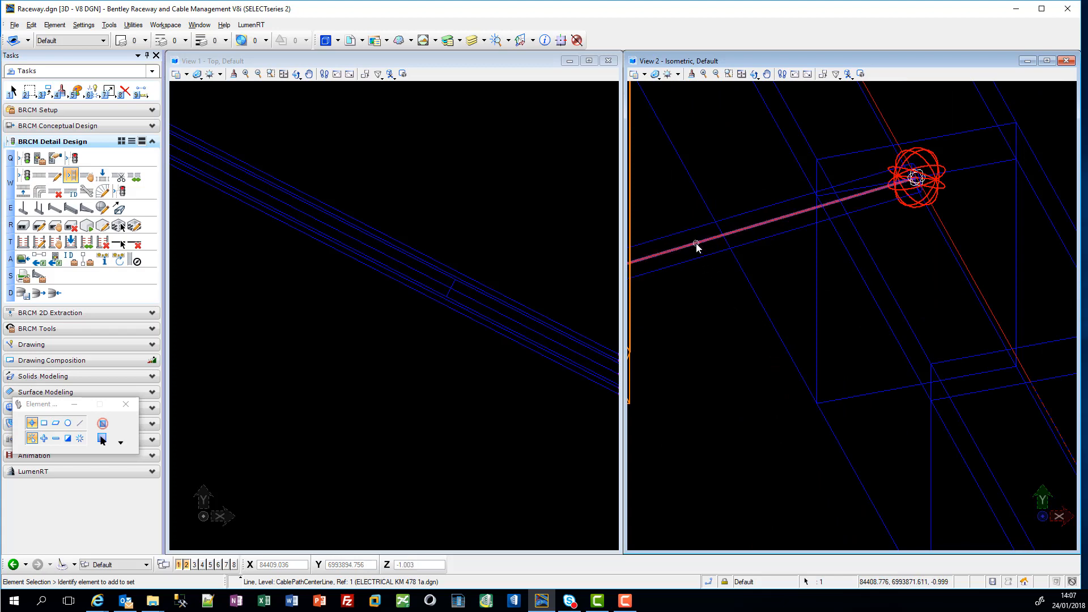
scroll(649, 348, down, 5)
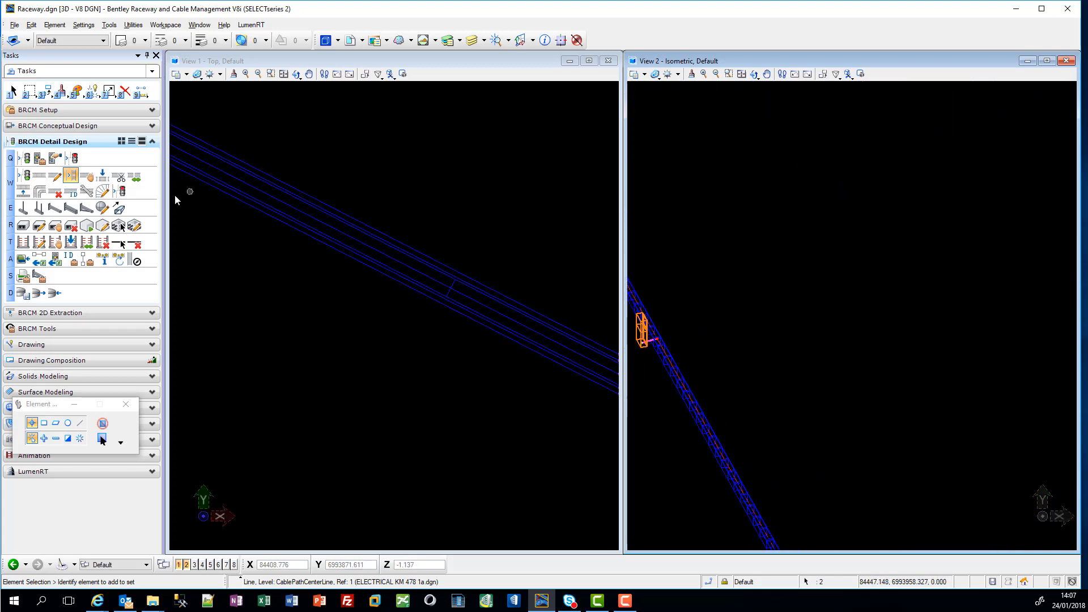
click(71, 177)
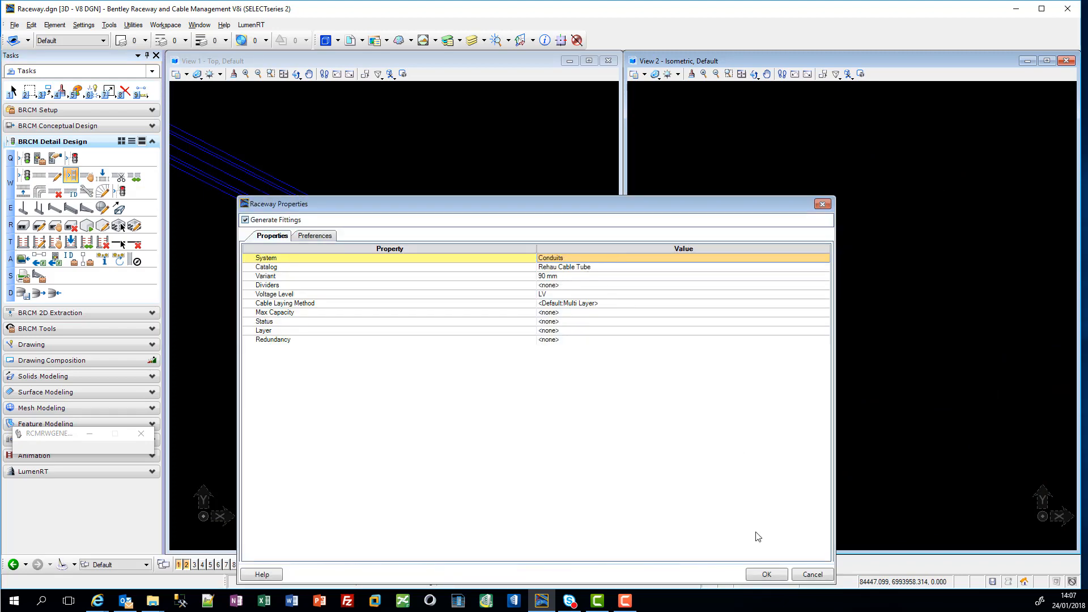
click(768, 573)
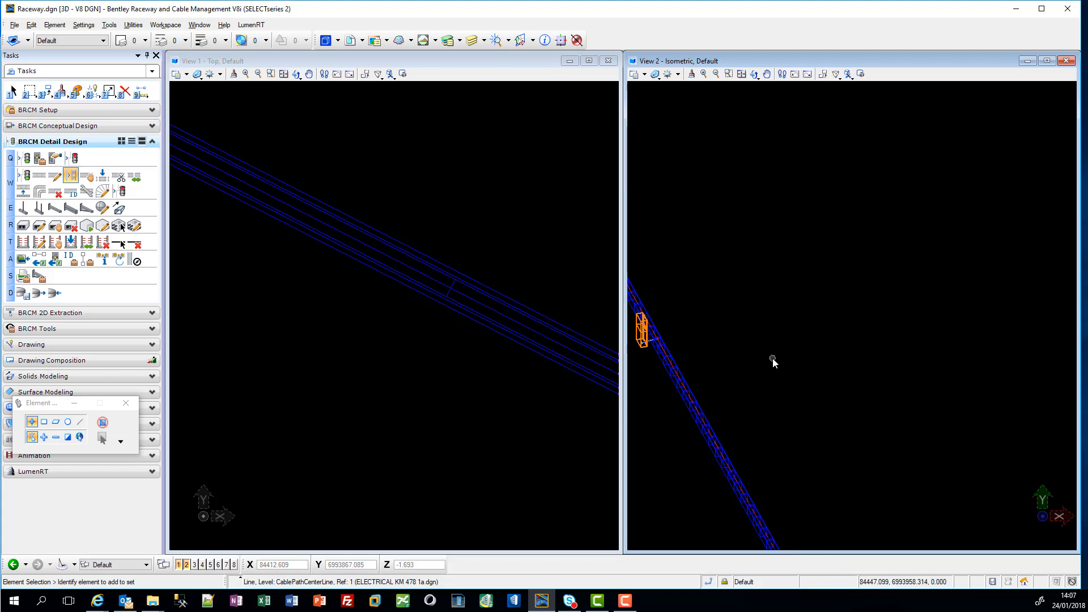
scroll(651, 352, up, 8)
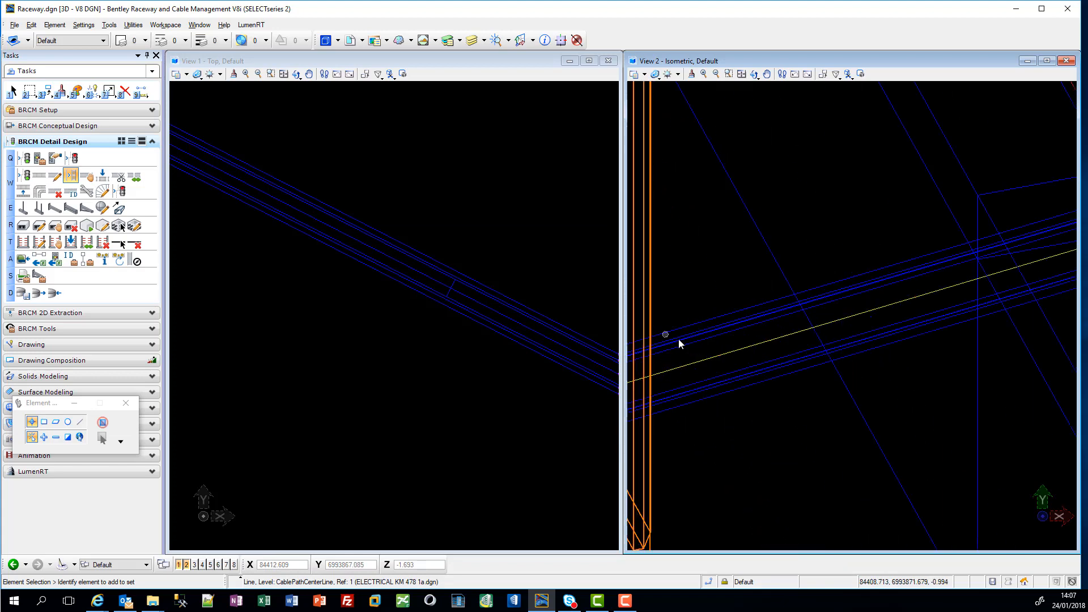
scroll(720, 386, down, 10)
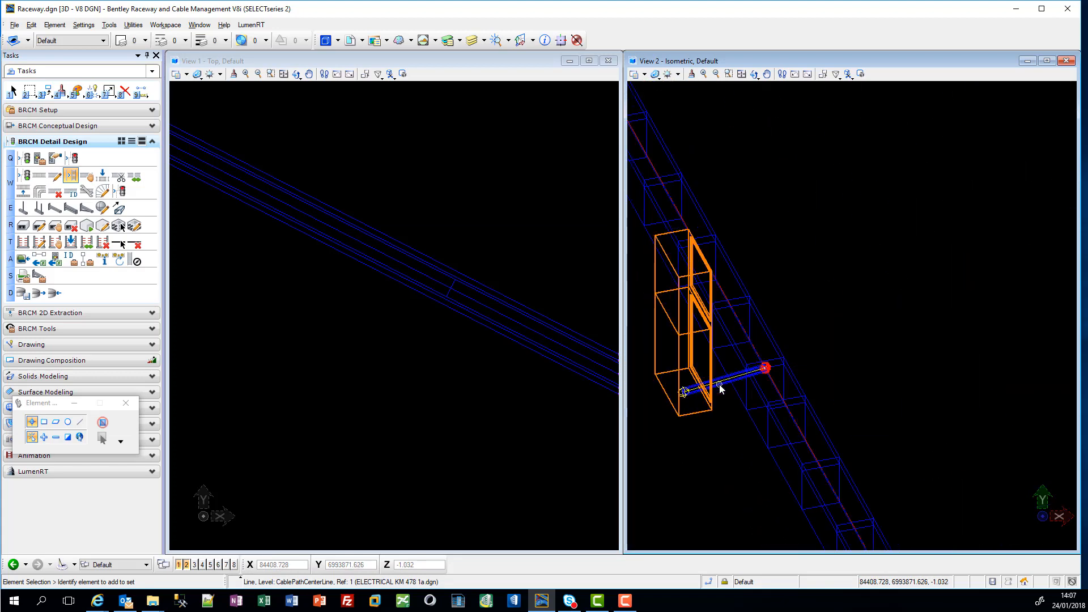
scroll(781, 504, up, 8)
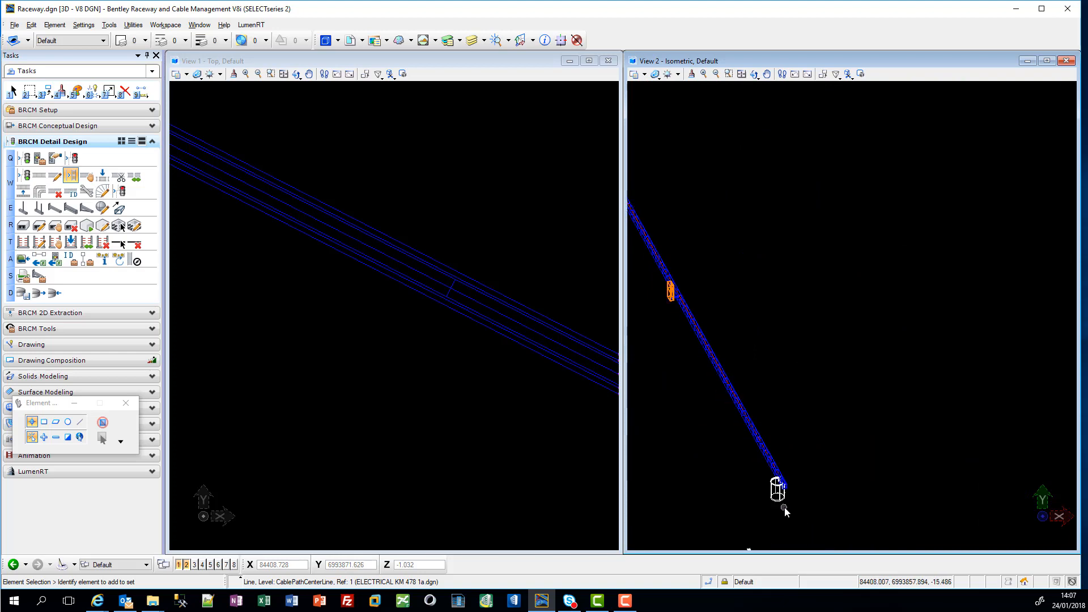
Step: Configure covered concrete trench TR-ABC-1234 with an LV left support at offset 50 and a CTRL right support at offset 20
scroll(793, 429, up, 2)
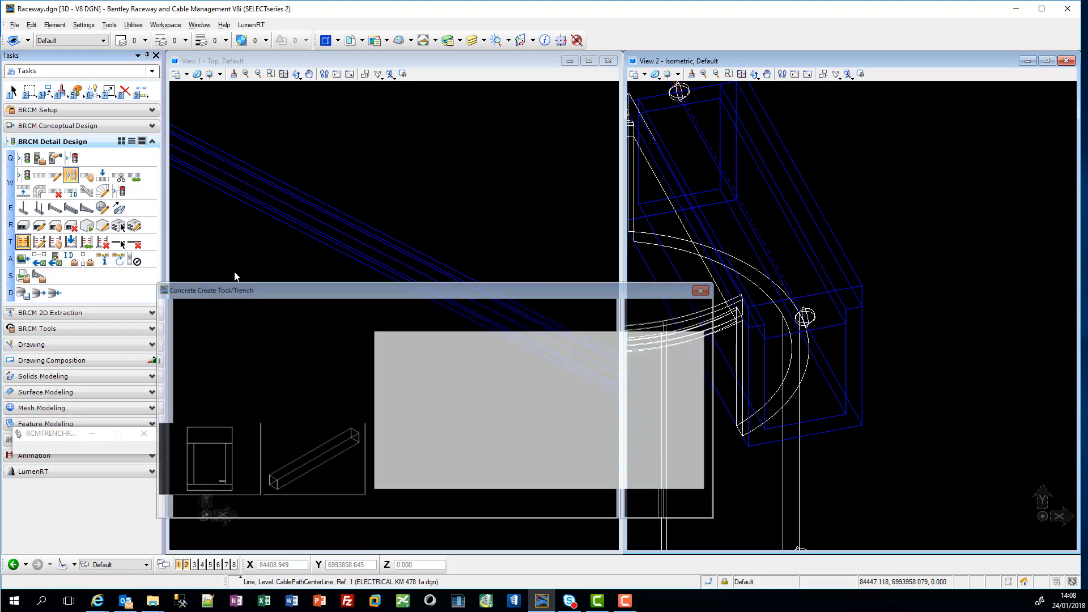
drag(297, 289, 227, 183)
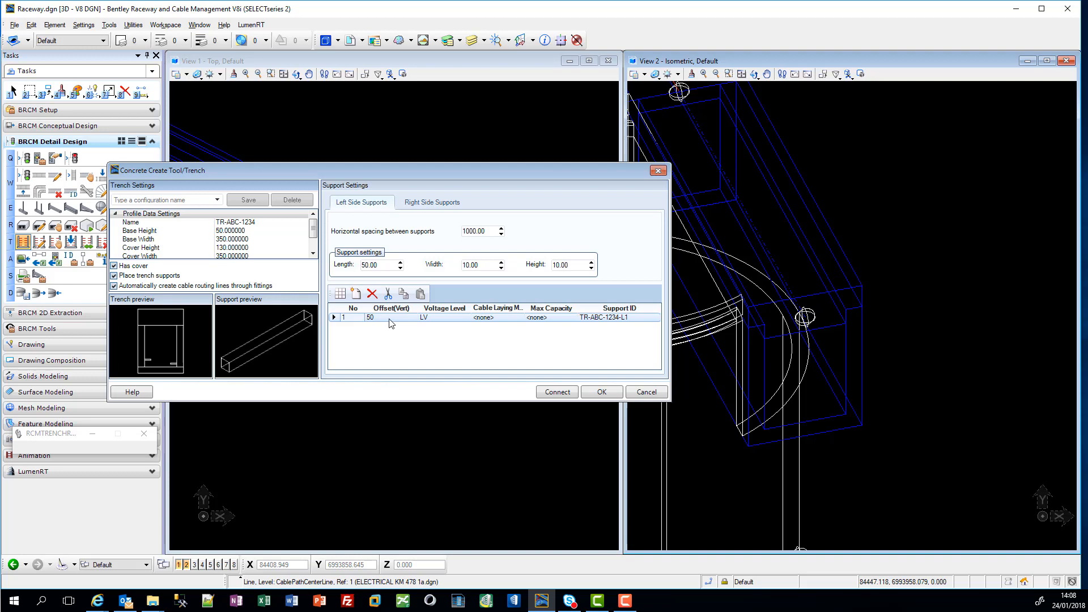
click(435, 205)
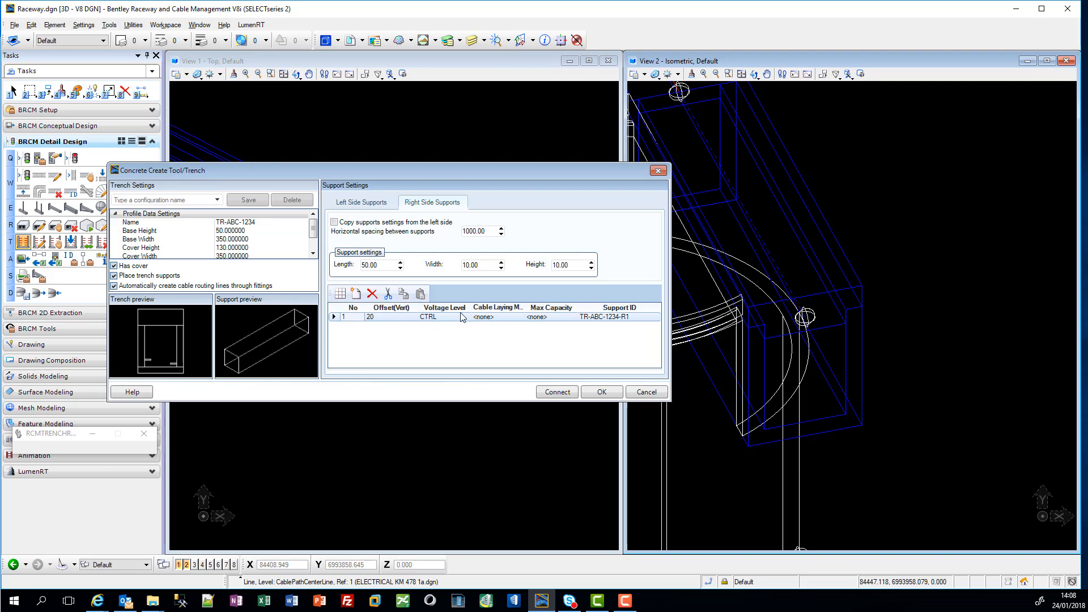
click(612, 396)
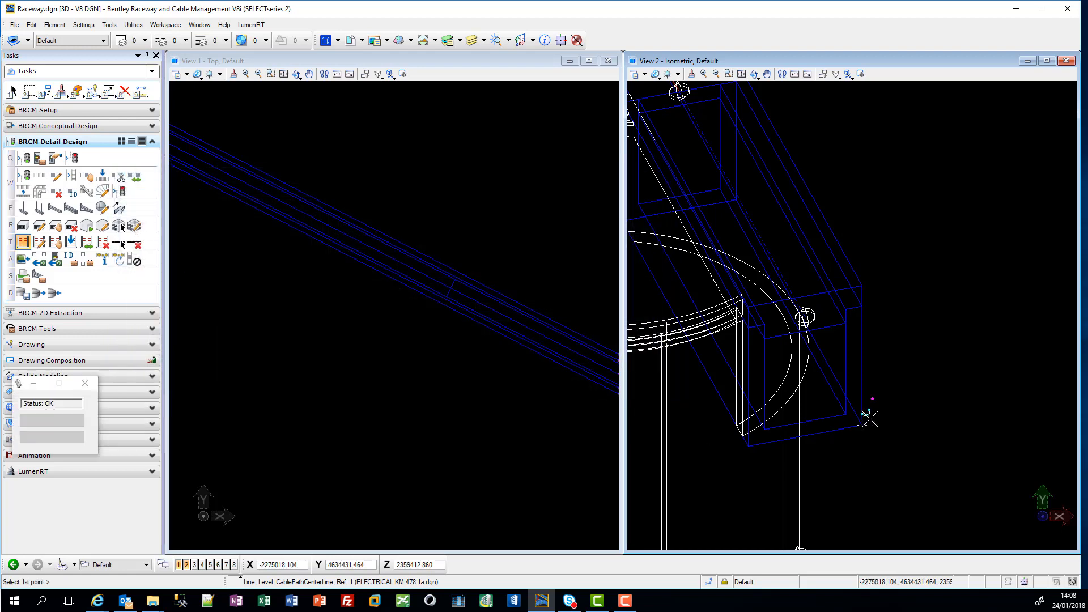
Step: Place the trench along the main cable path from the KB2 chamber to the chamber at the far end
click(805, 296)
scroll(775, 233, down, 9)
middle_drag(747, 163, 873, 480)
scroll(872, 479, down, 5)
scroll(766, 287, up, 8)
middle_drag(697, 228, 1016, 477)
scroll(954, 424, up, 7)
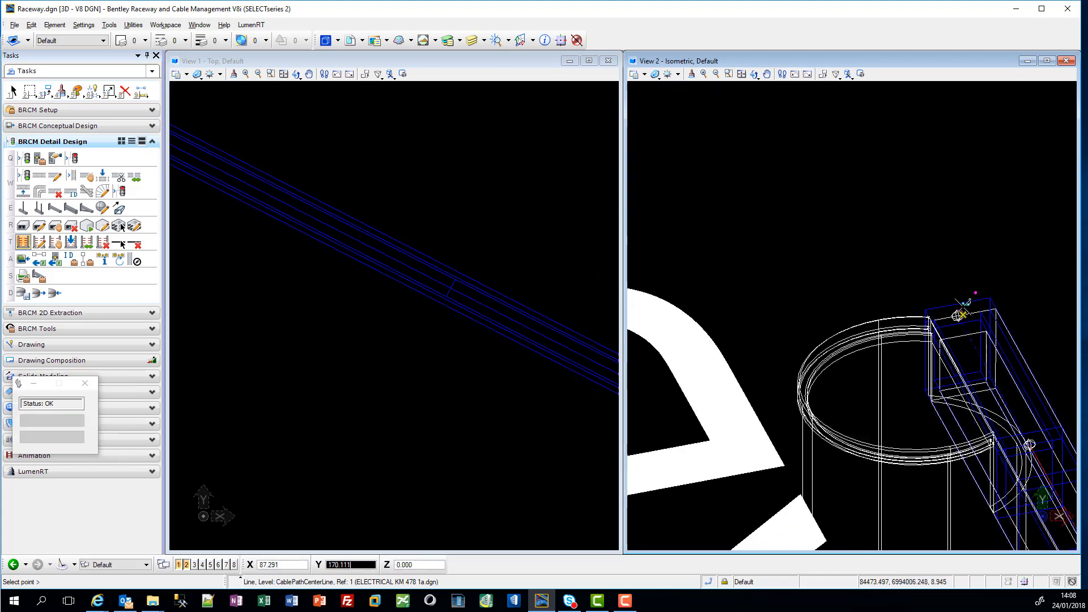
scroll(963, 308, up, 5)
click(948, 297)
click(914, 232)
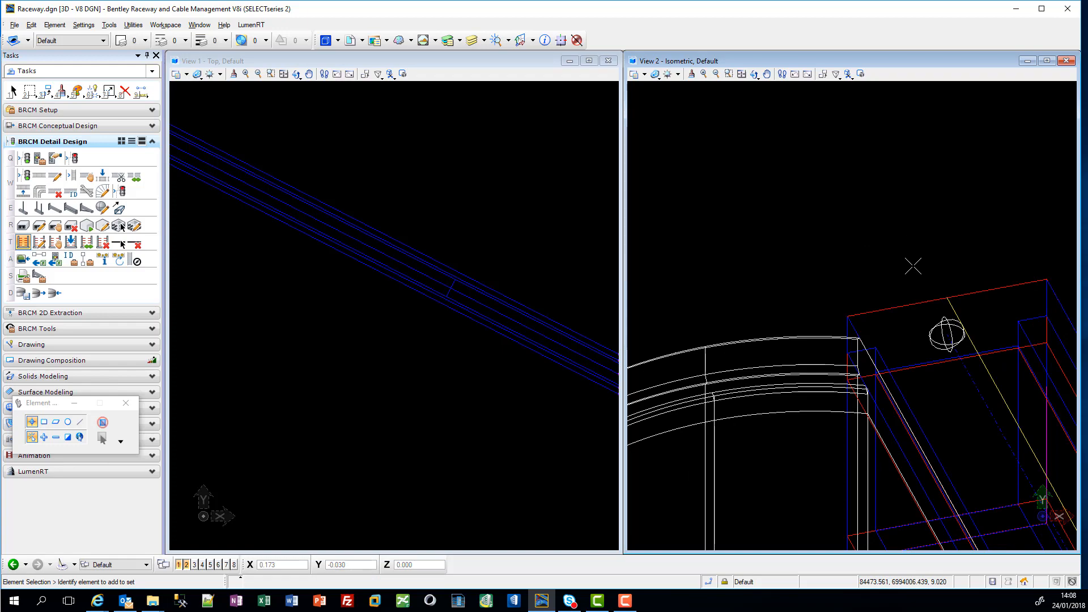
Step: Inspect the placed trench, its supports and its cable routing lines at both cable chambers
scroll(913, 267, down, 3)
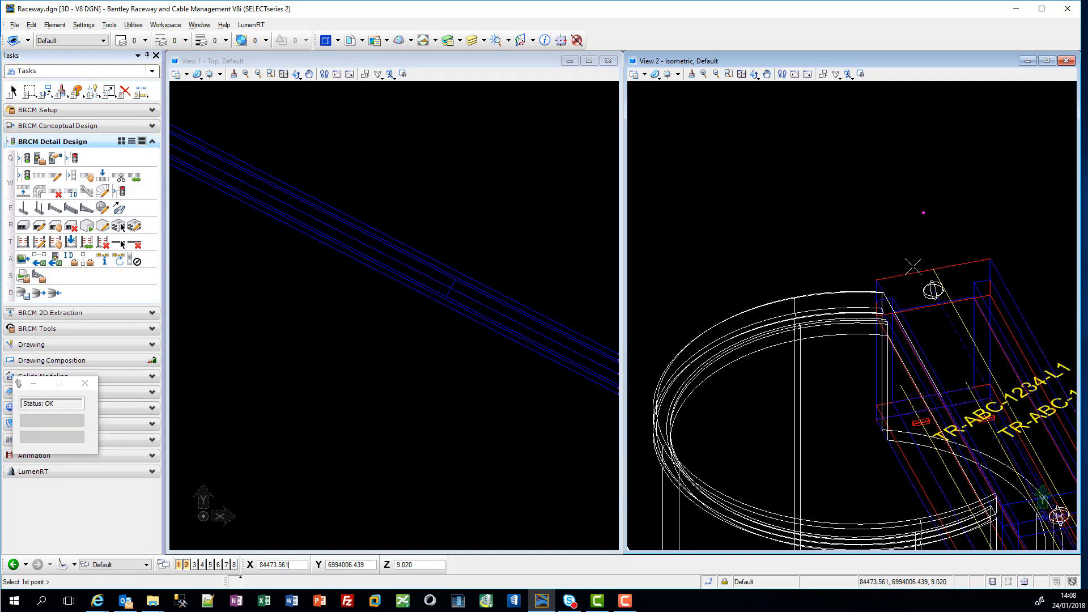
scroll(924, 371, down, 3)
scroll(982, 450, up, 4)
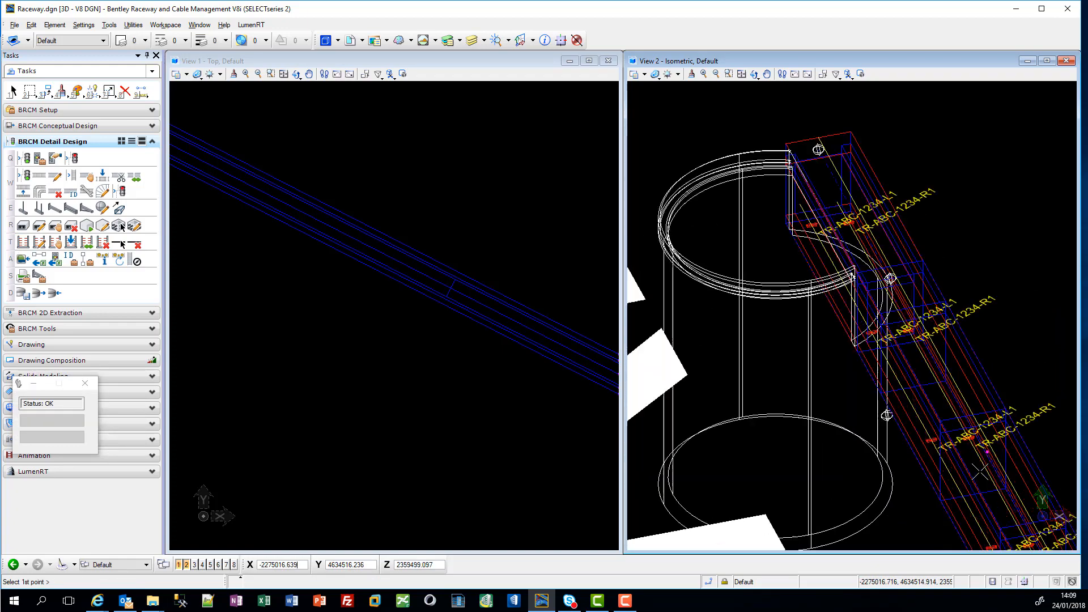
scroll(982, 469, down, 5)
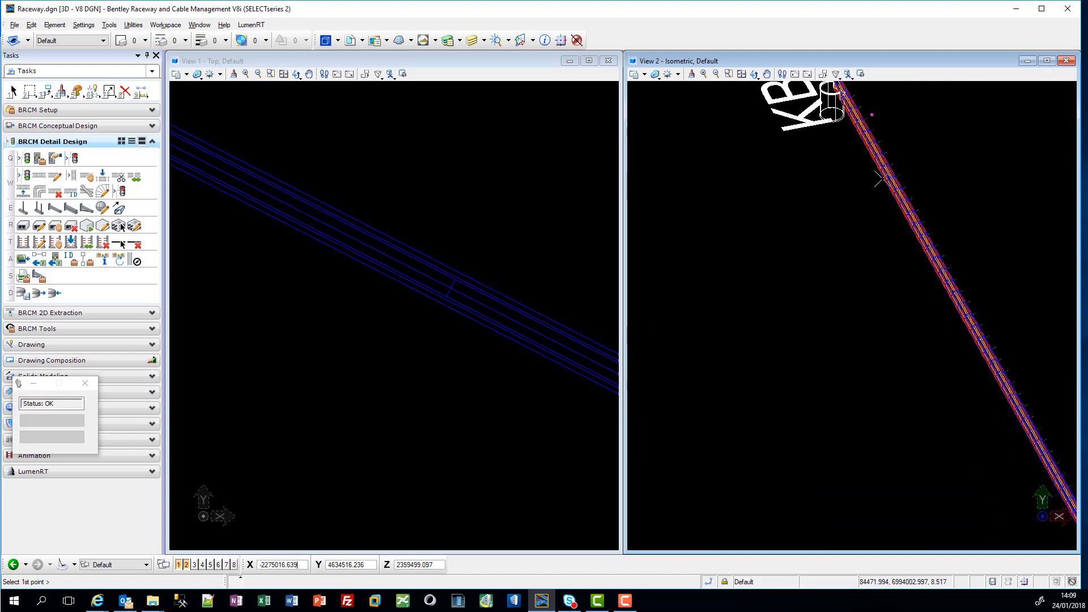
middle_drag(1027, 448, 817, 234)
middle_drag(962, 447, 823, 178)
scroll(917, 374, up, 2)
scroll(916, 372, up, 4)
middle_drag(859, 143, 933, 349)
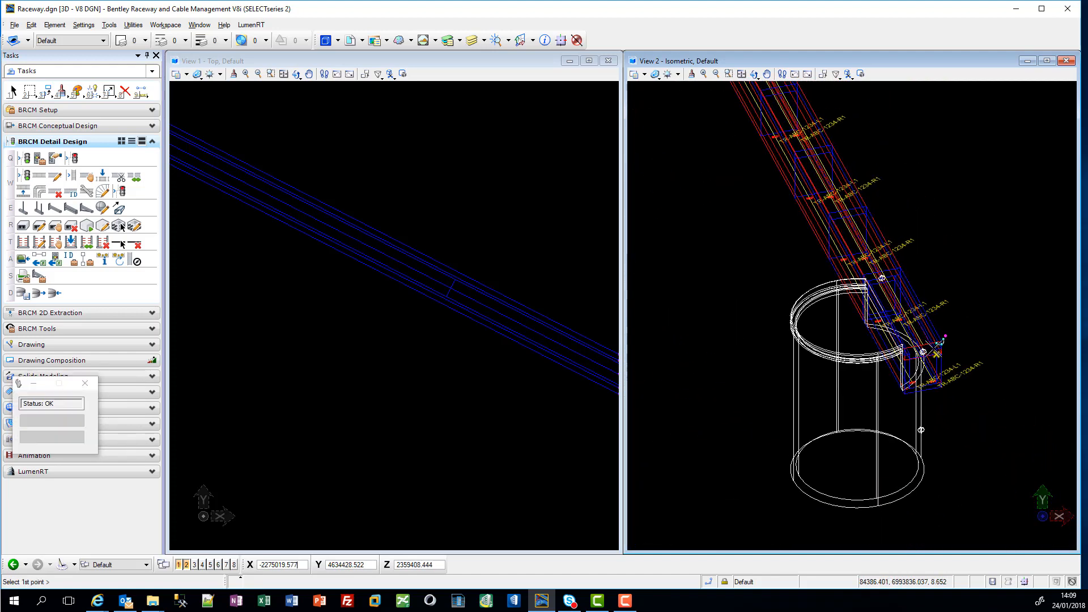
scroll(933, 347, up, 3)
scroll(986, 423, down, 2)
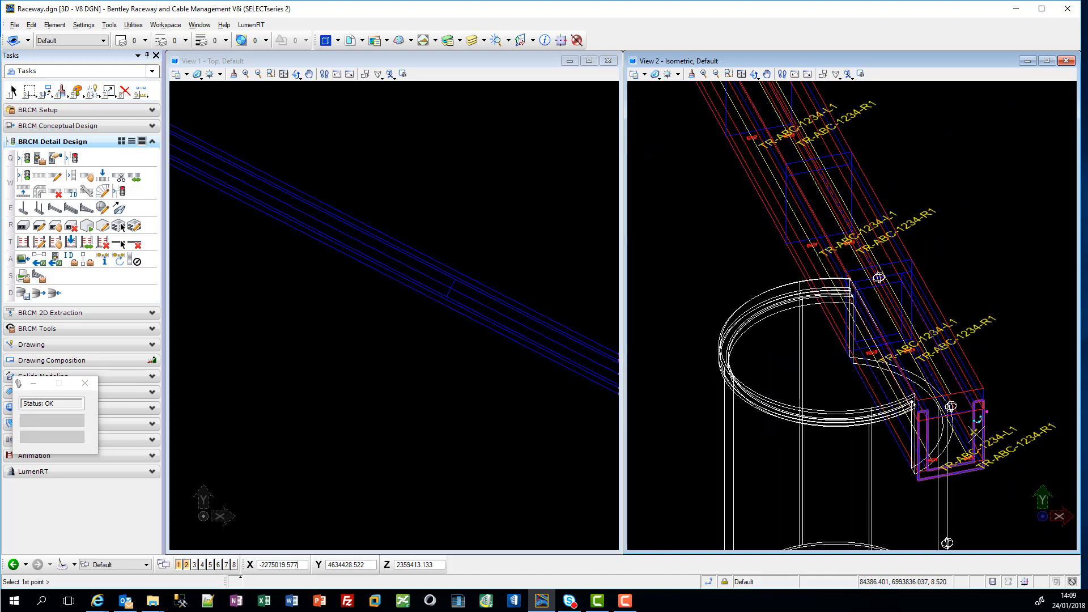
scroll(1017, 283, up, 2)
right_click(1021, 274)
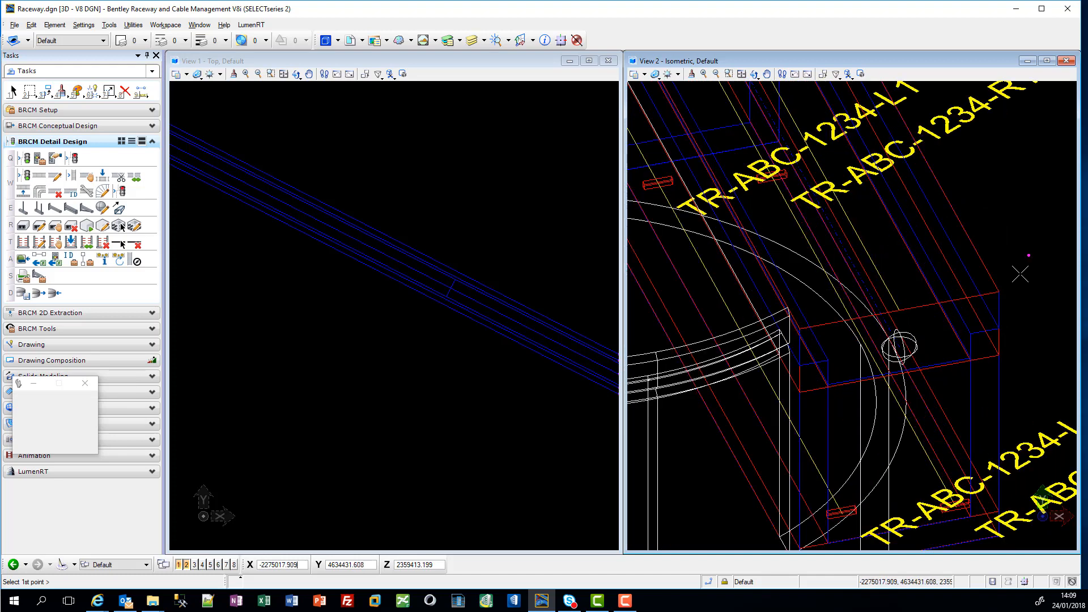
Step: Configure a raceway route at the equipment conduit using system Cable Routes, catalog Generic Virtual Connection and variant Width 100 mm, Height 100 mm
scroll(1014, 245, down, 5)
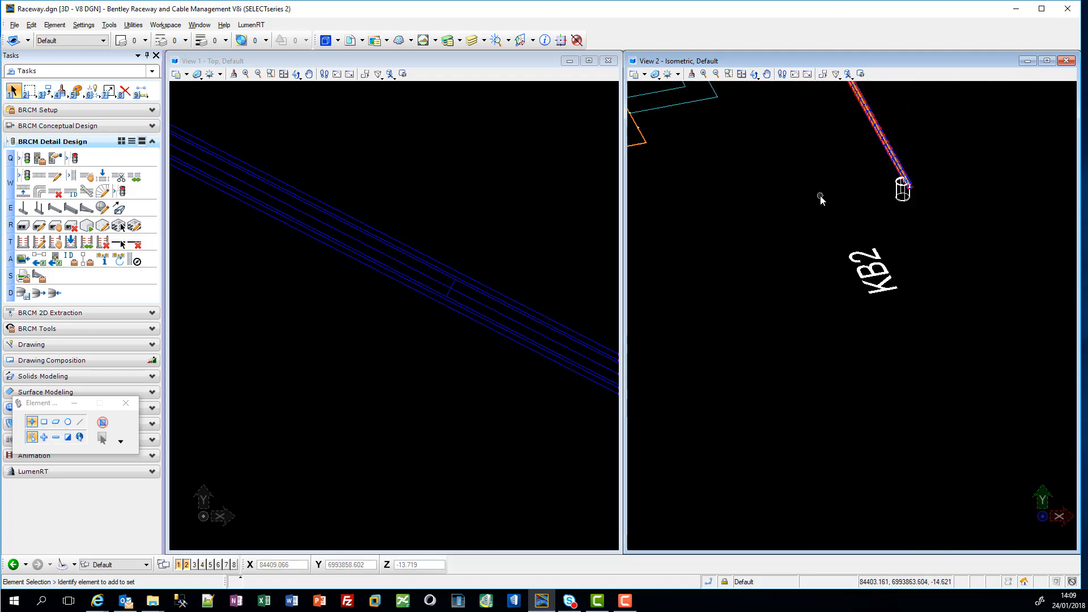
scroll(820, 196, down, 3)
middle_drag(802, 176, 833, 398)
scroll(842, 335, up, 6)
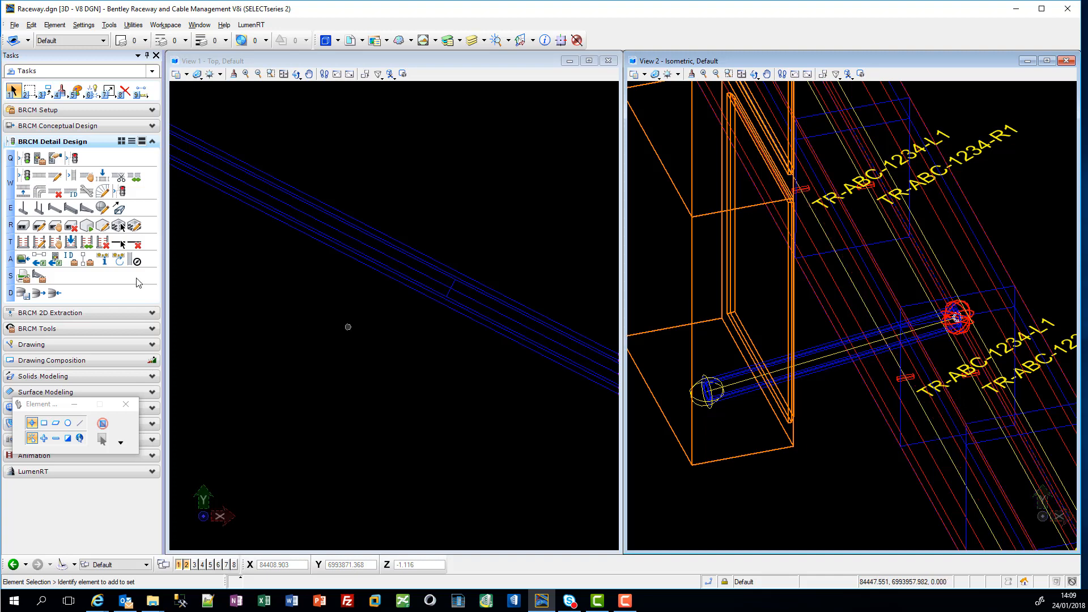
click(397, 192)
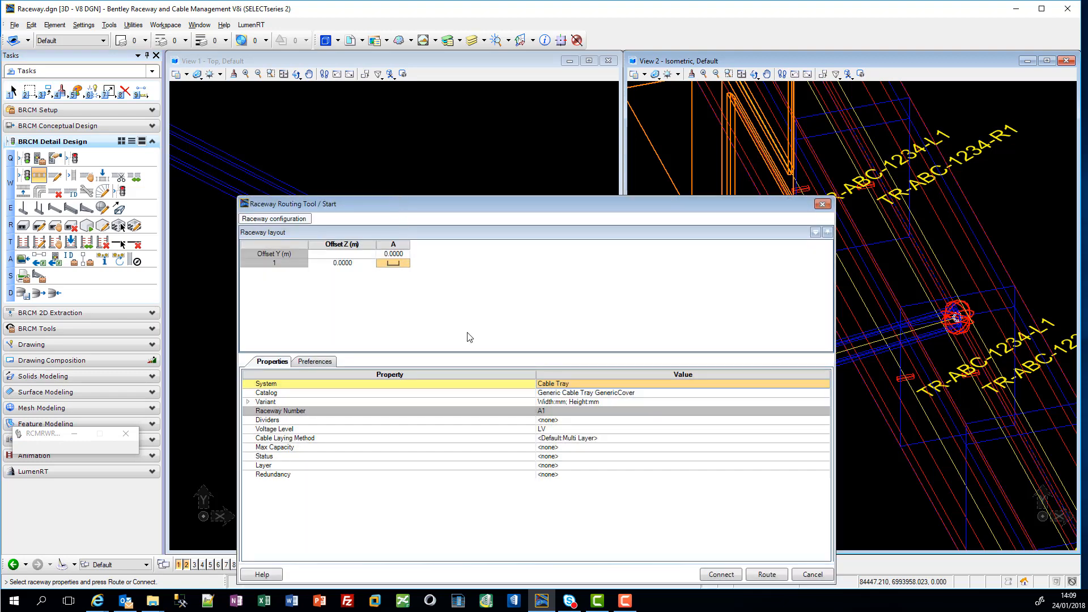
click(595, 383)
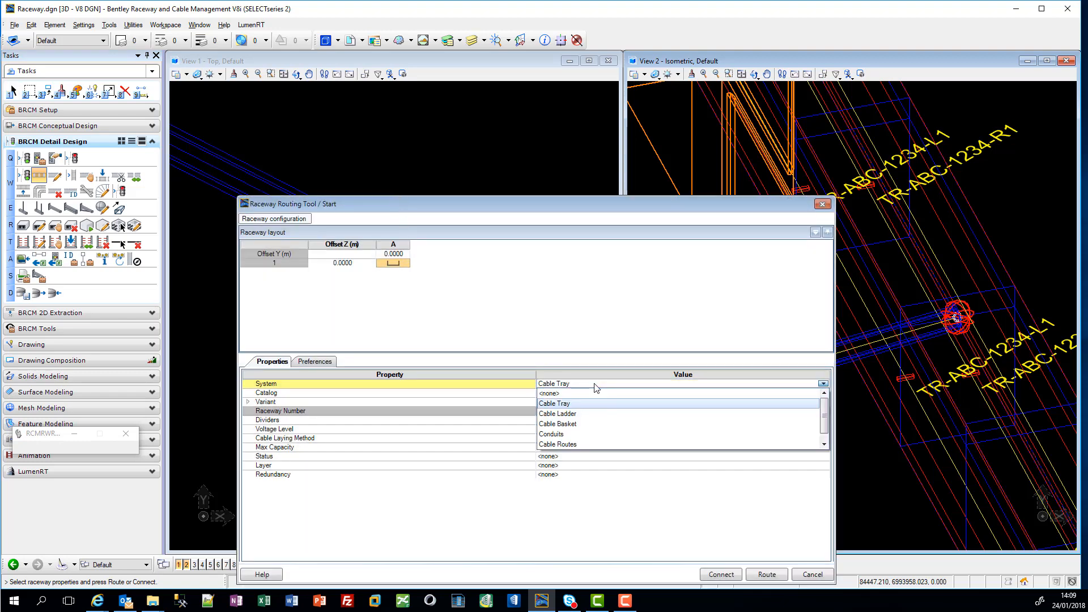
click(583, 451)
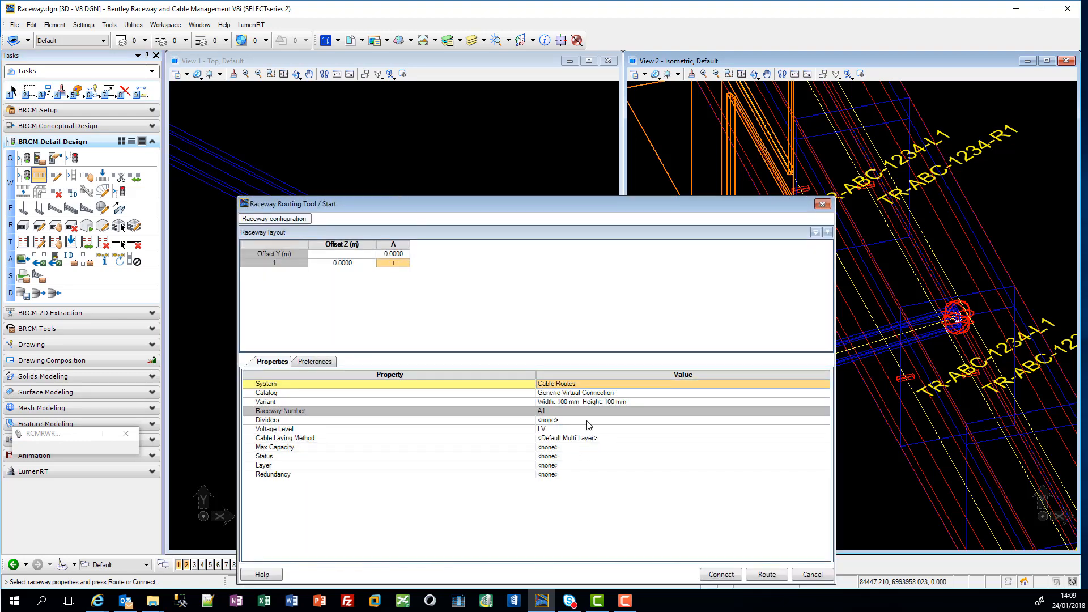
click(767, 575)
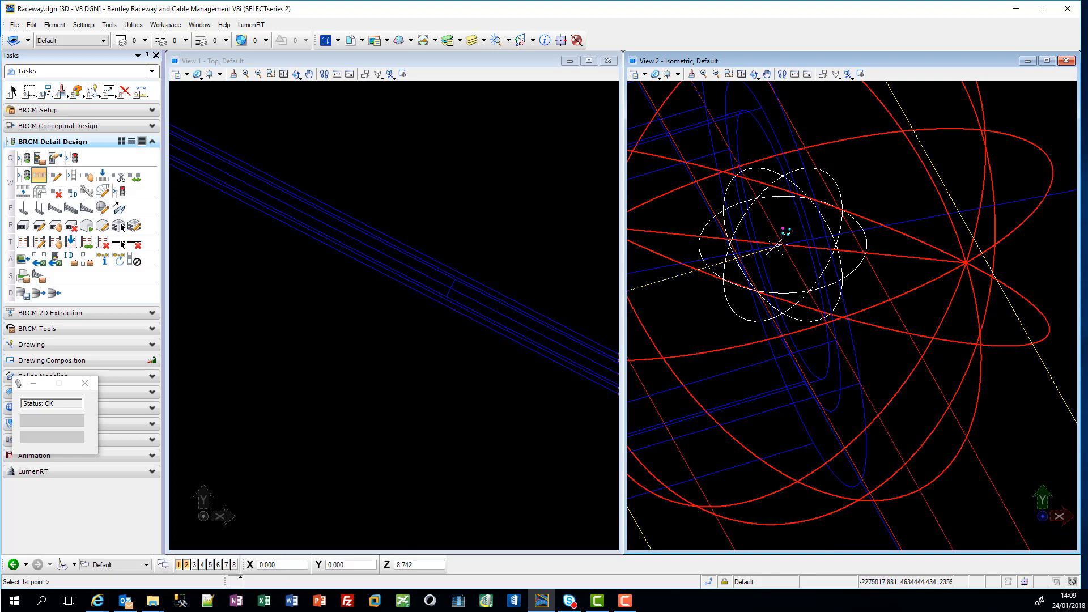
Step: Route the virtual connection from the conduit's trench-side end perpendicular to the trench's left support routing line
click(783, 245)
scroll(831, 448, down, 8)
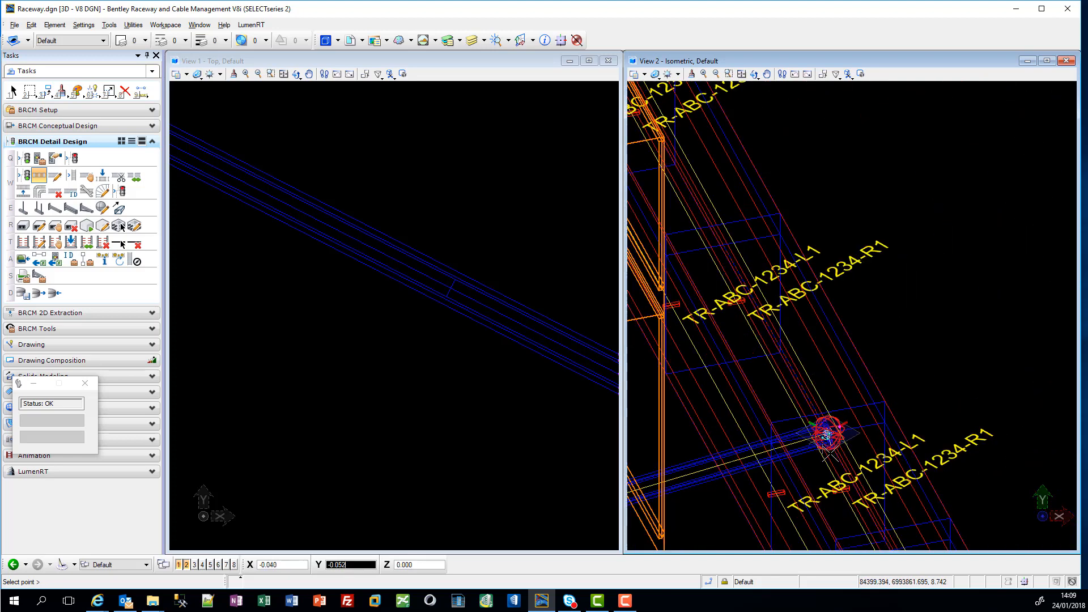
click(709, 581)
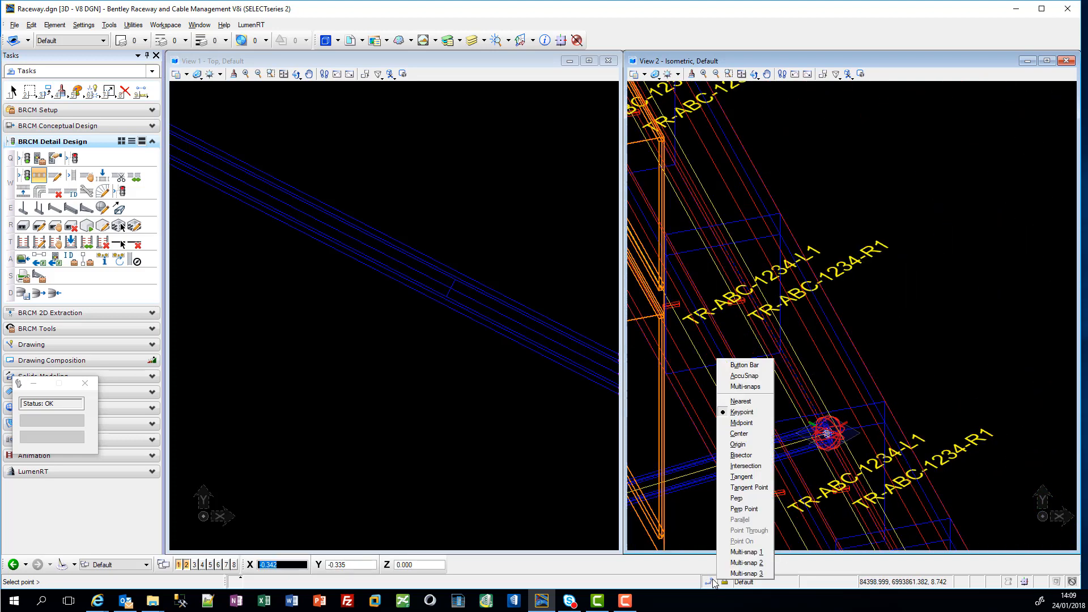
click(745, 499)
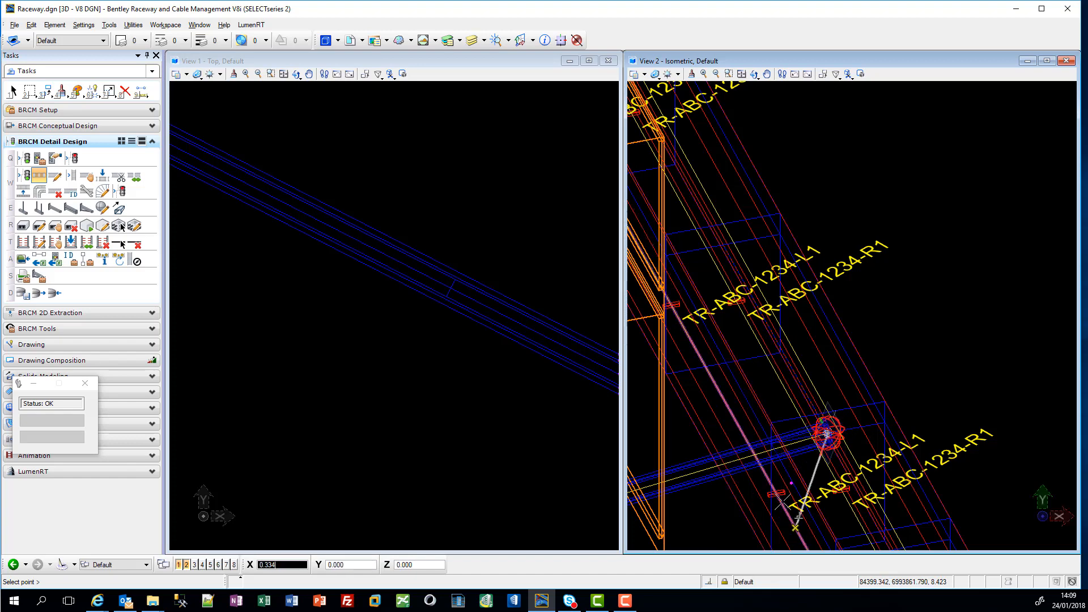
right_click(790, 483)
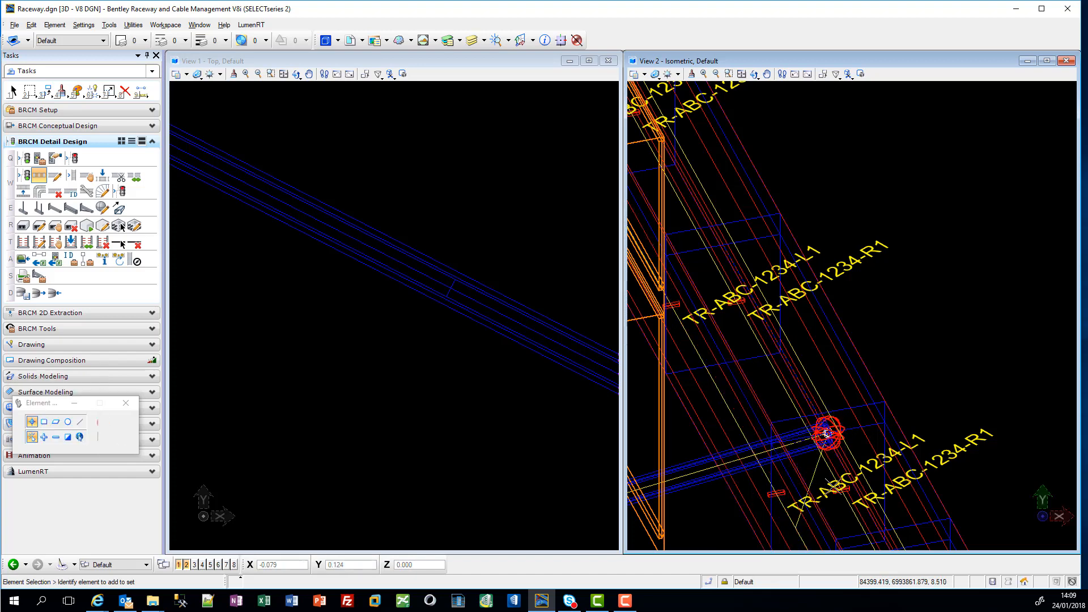
Step: Route a virtual connection from the trench-side end of the conduit near TRF perpendicular to the trench's left support routing line
scroll(830, 485, down, 10)
scroll(830, 480, up, 3)
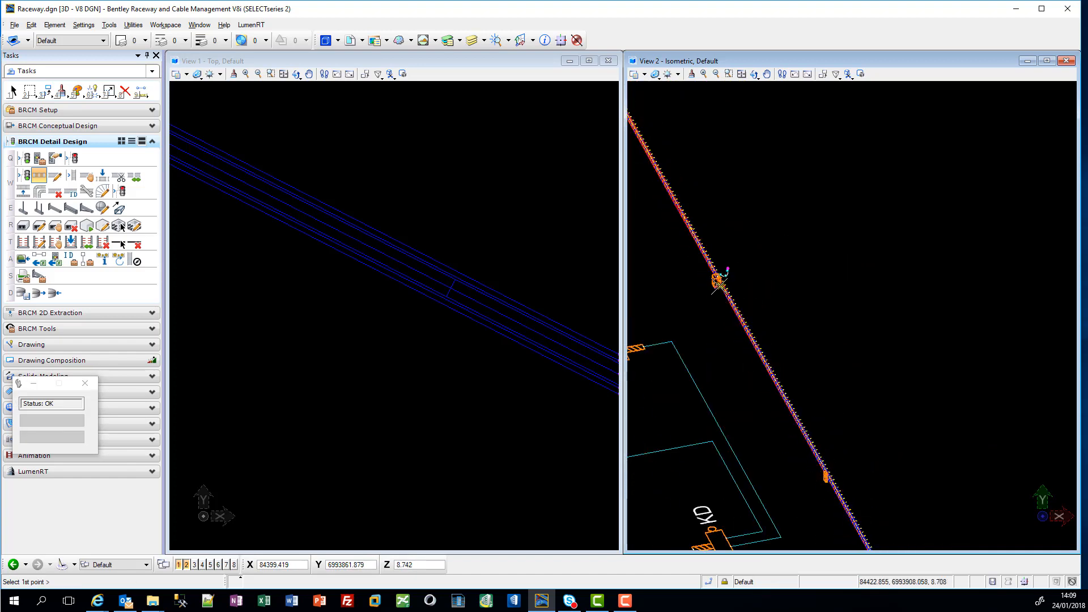
scroll(856, 382, up, 3)
scroll(857, 381, up, 5)
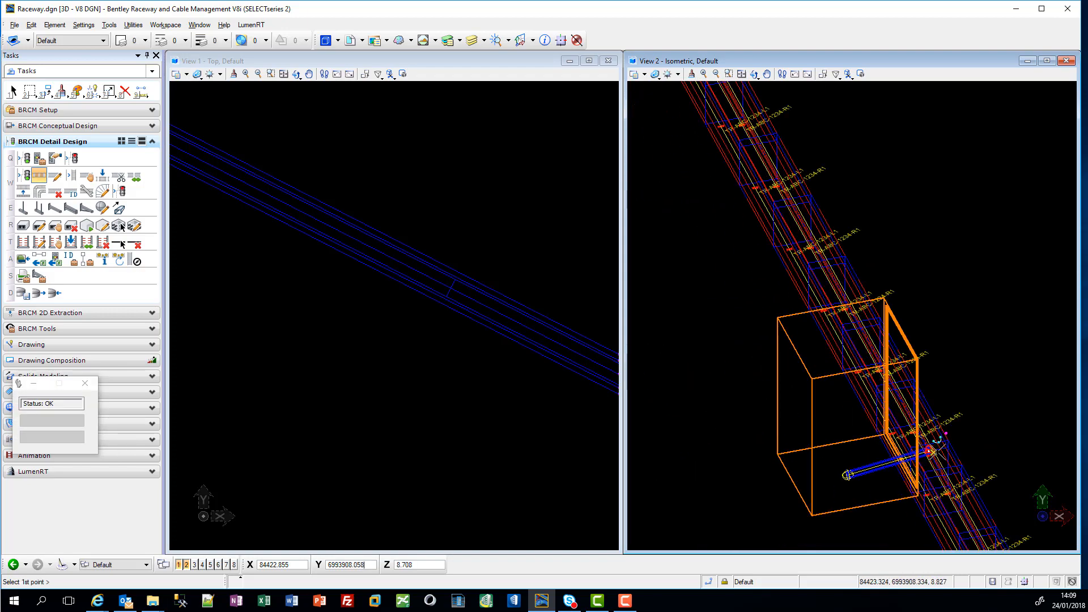
scroll(938, 451, up, 10)
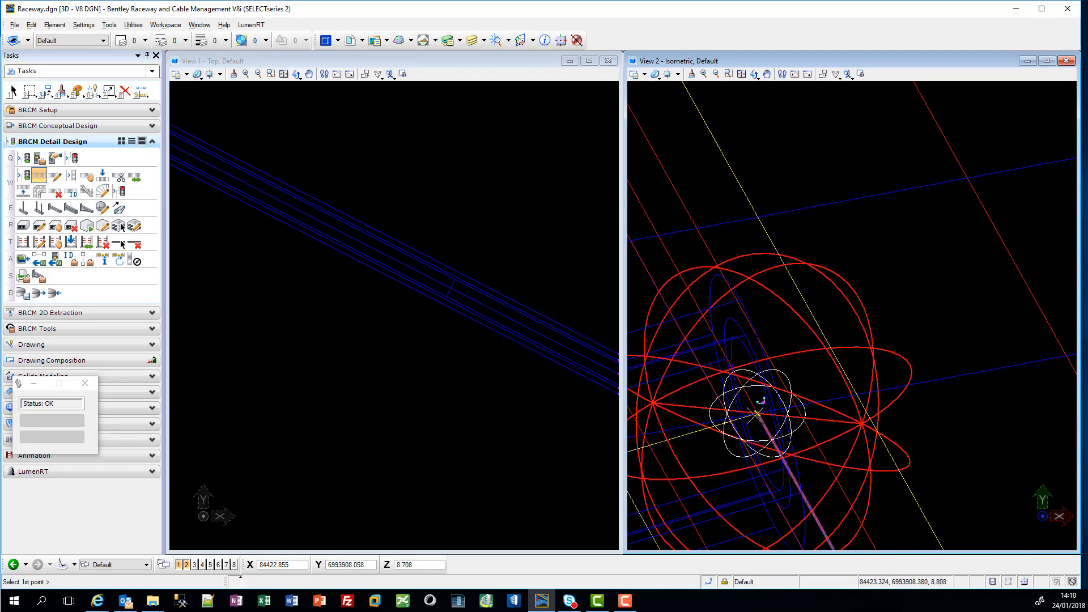
scroll(758, 415, down, 10)
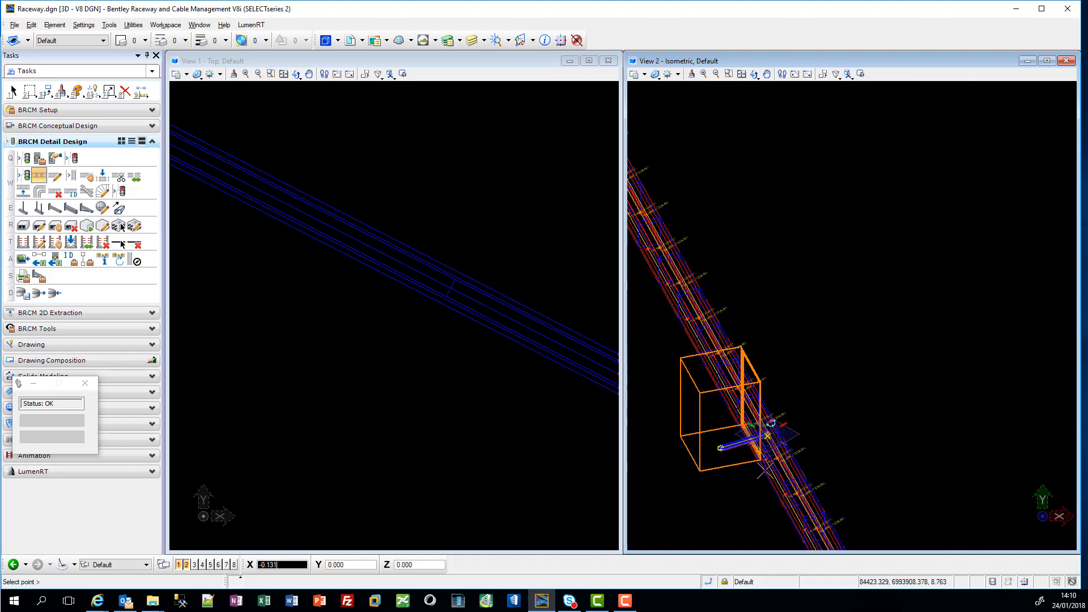
click(709, 583)
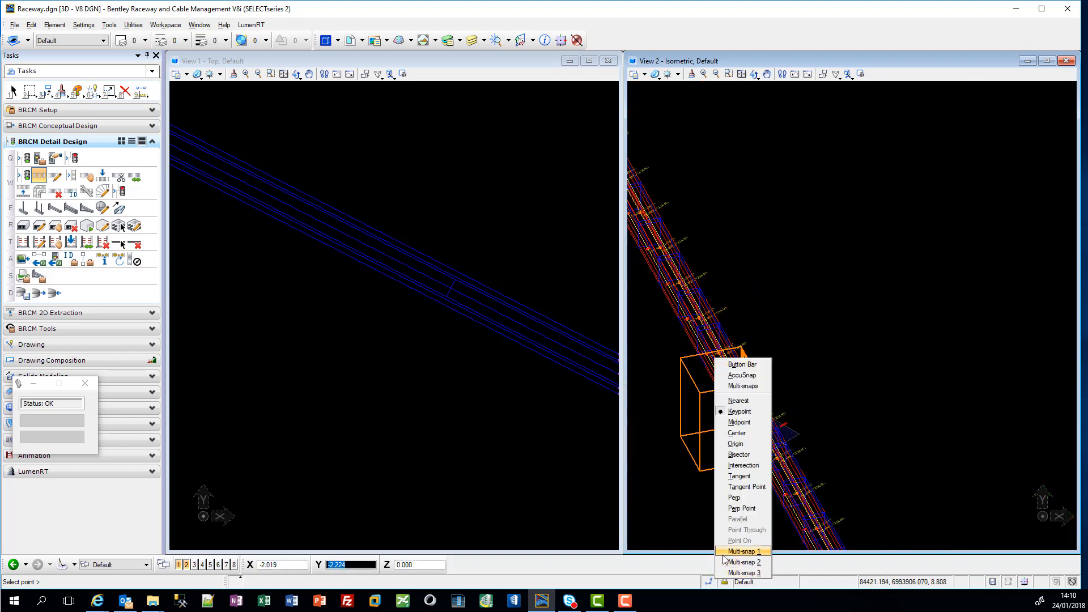
click(747, 500)
scroll(720, 448, up, 5)
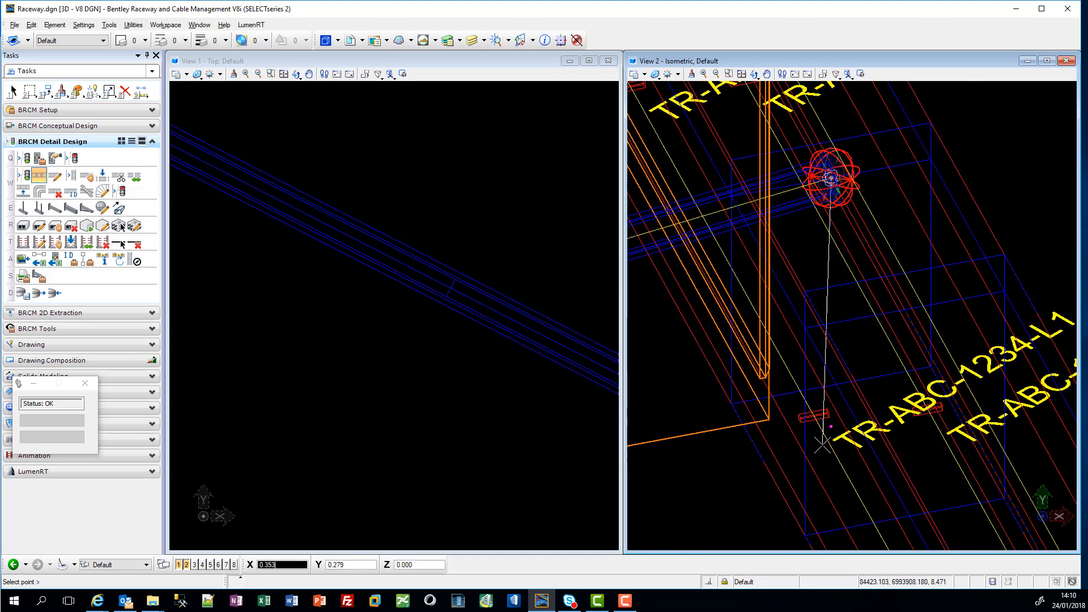
click(775, 341)
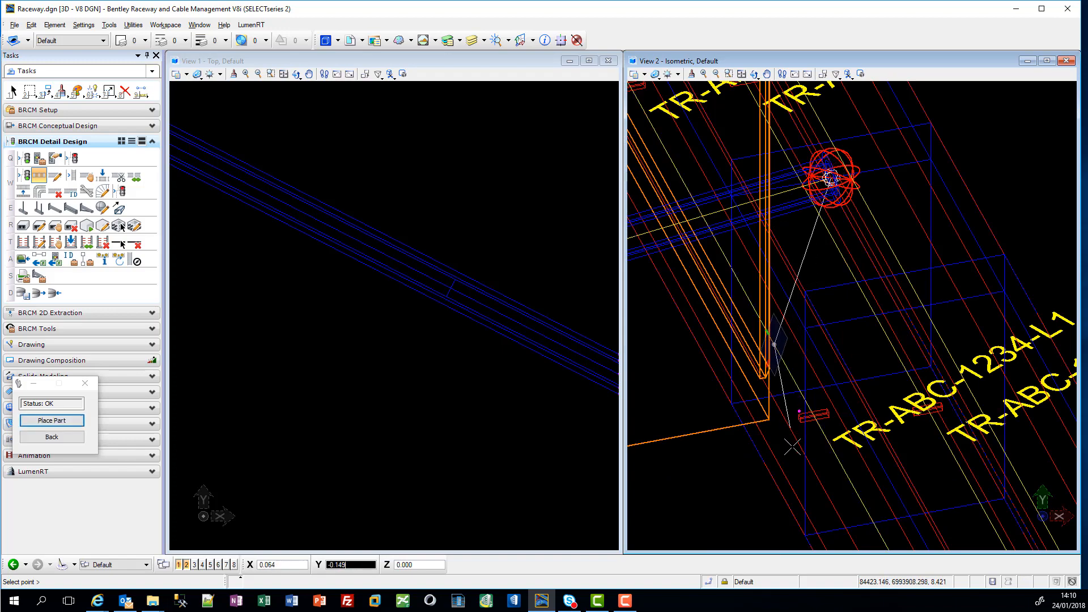
Step: Route a virtual connection from the trench-side end of the long KM conduit perpendicular to the trench's left support routing line
scroll(795, 448, down, 8)
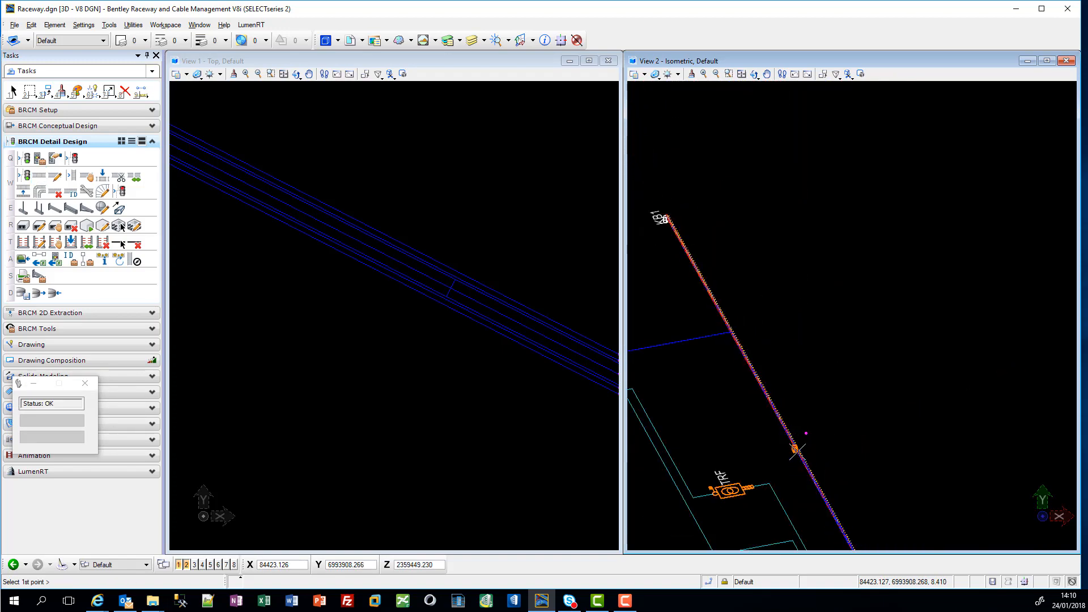
scroll(788, 435, up, 8)
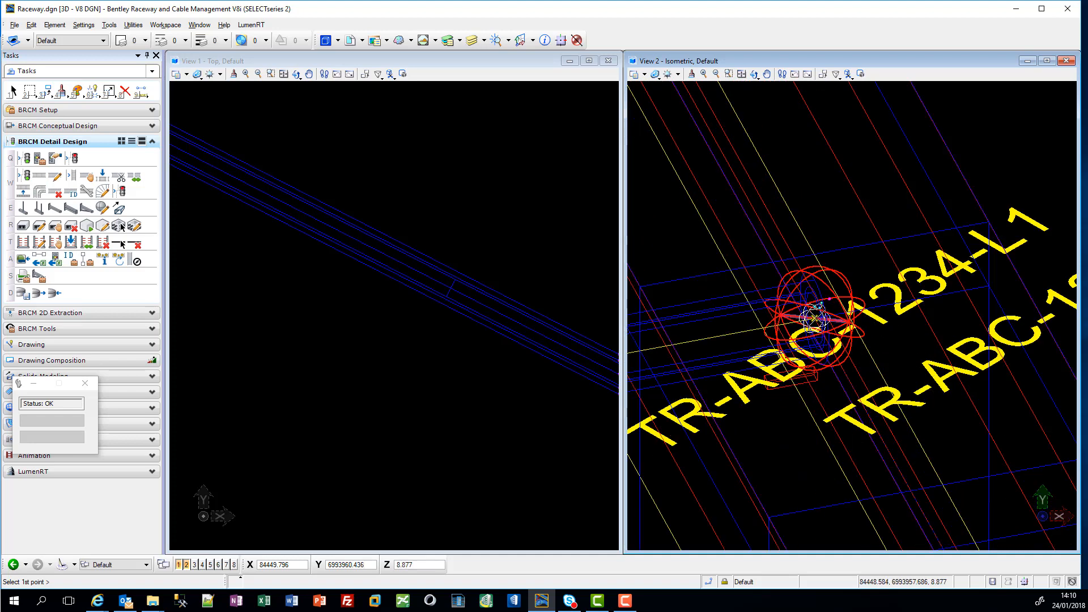
click(814, 319)
scroll(790, 403, down, 2)
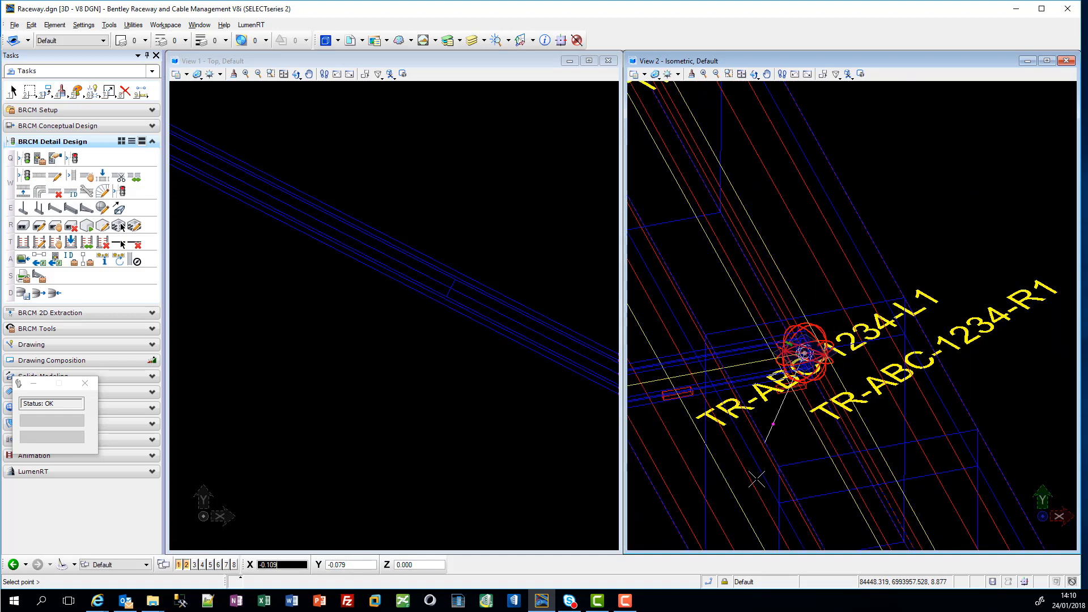
click(710, 579)
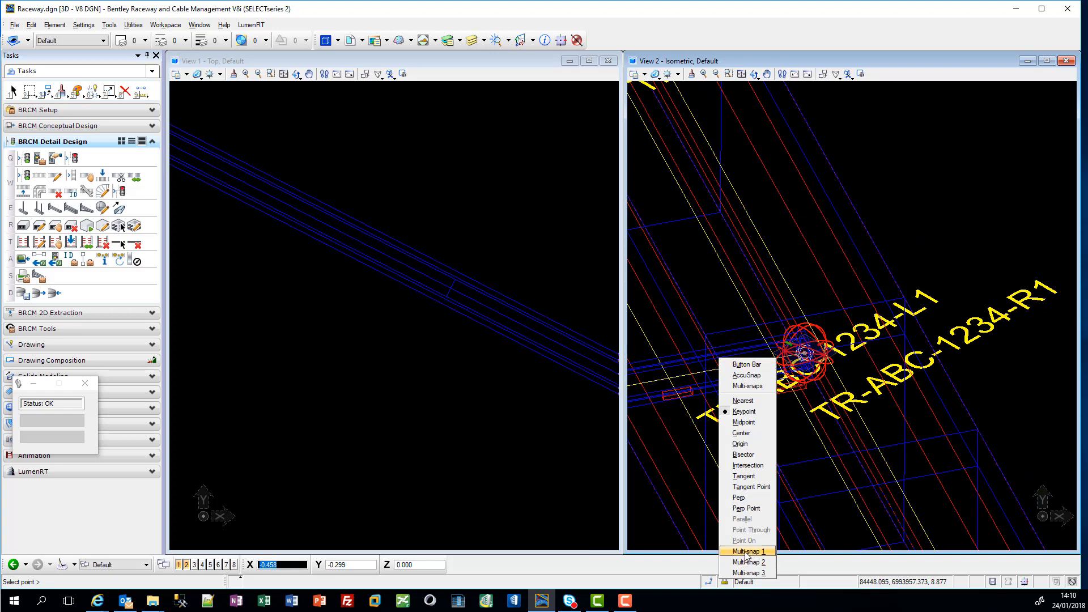
click(752, 499)
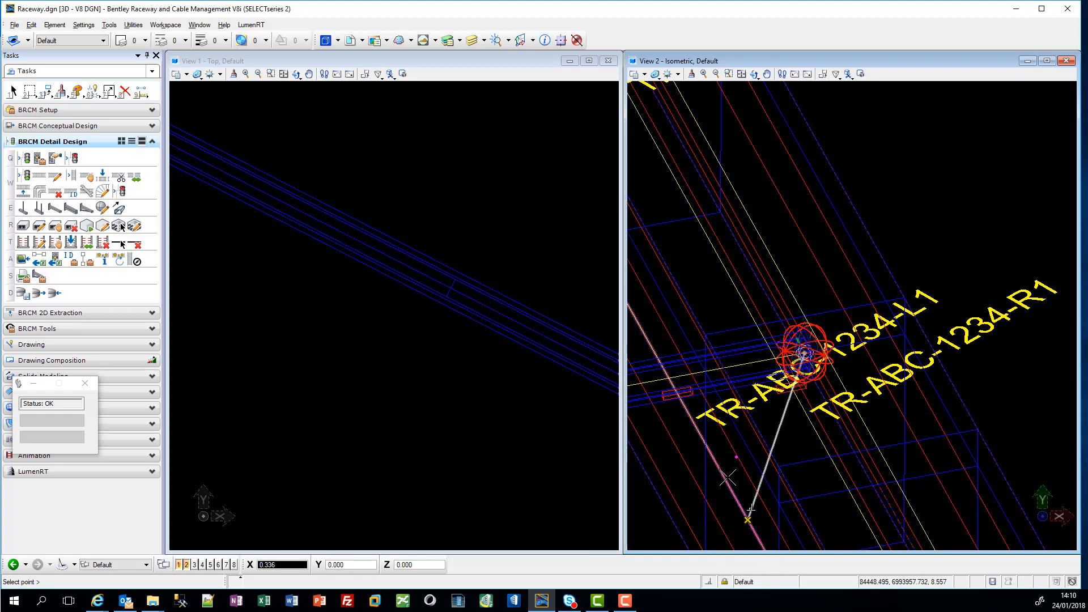
click(744, 470)
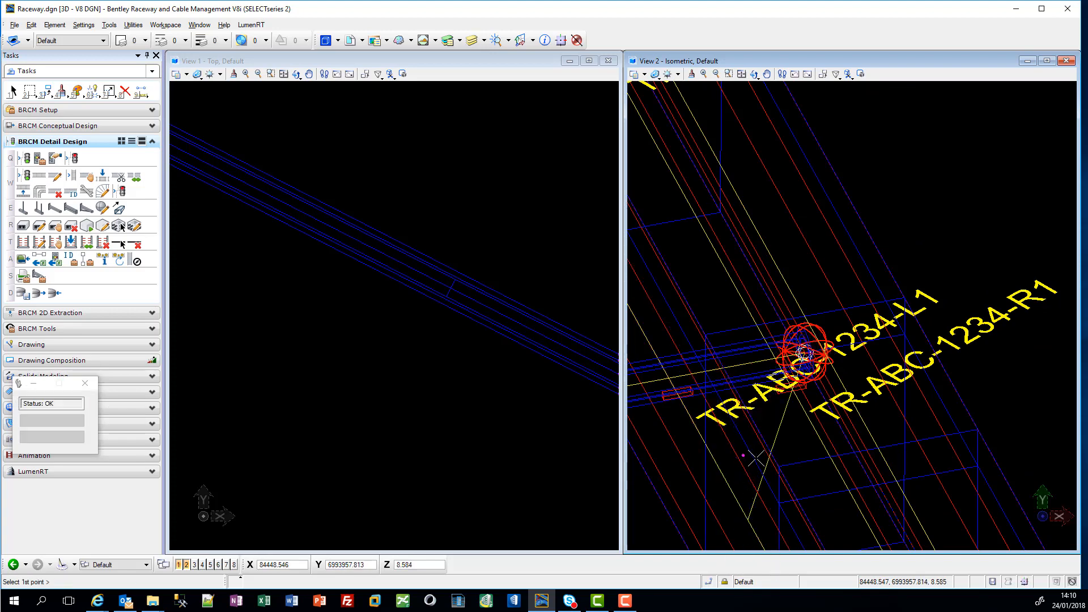
scroll(747, 454, down, 5)
scroll(754, 433, down, 4)
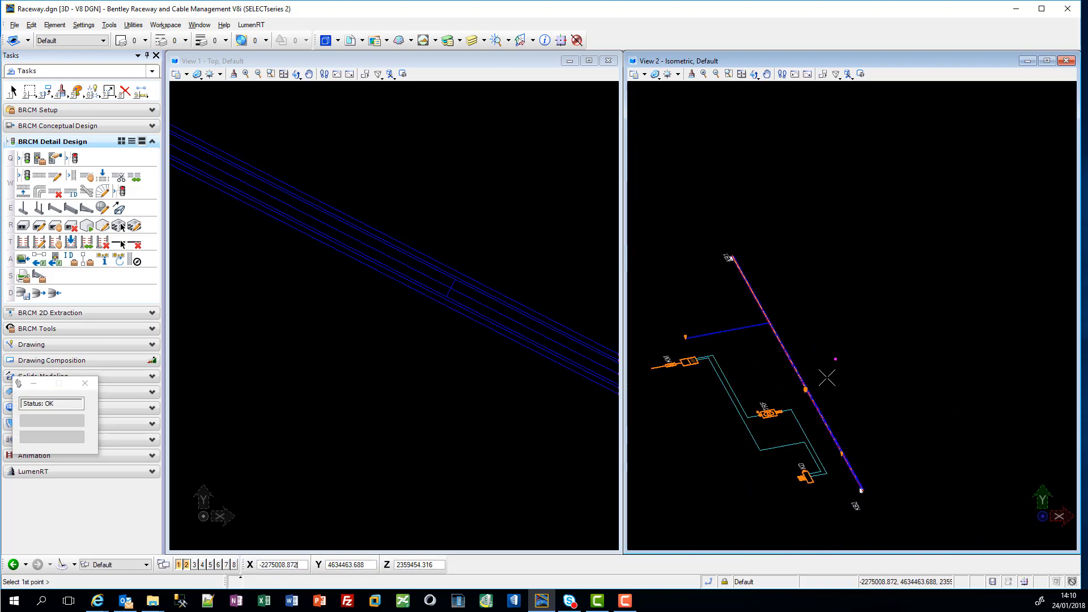
key(Escape)
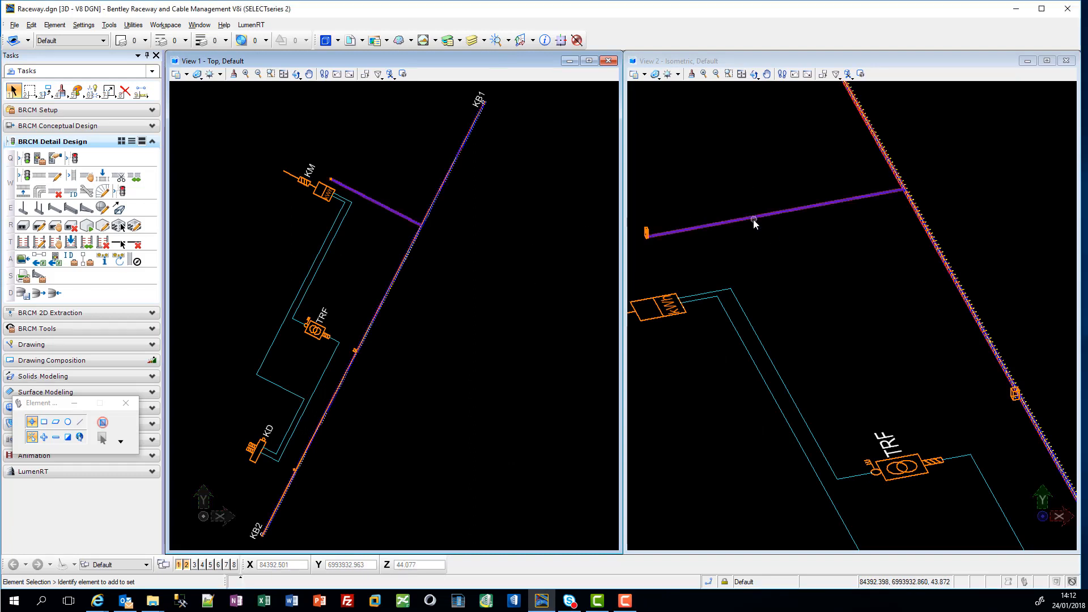
Step: Make one parallel copy of the long KM conduit beside the original, offset in the top plane
click(771, 212)
drag(741, 256, 701, 189)
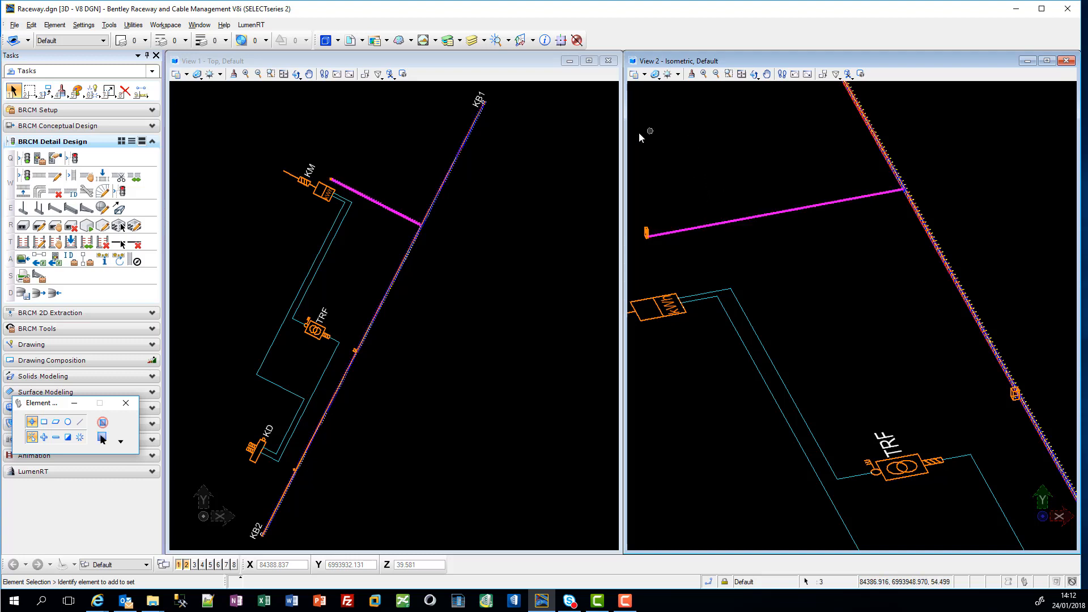
click(49, 96)
click(100, 98)
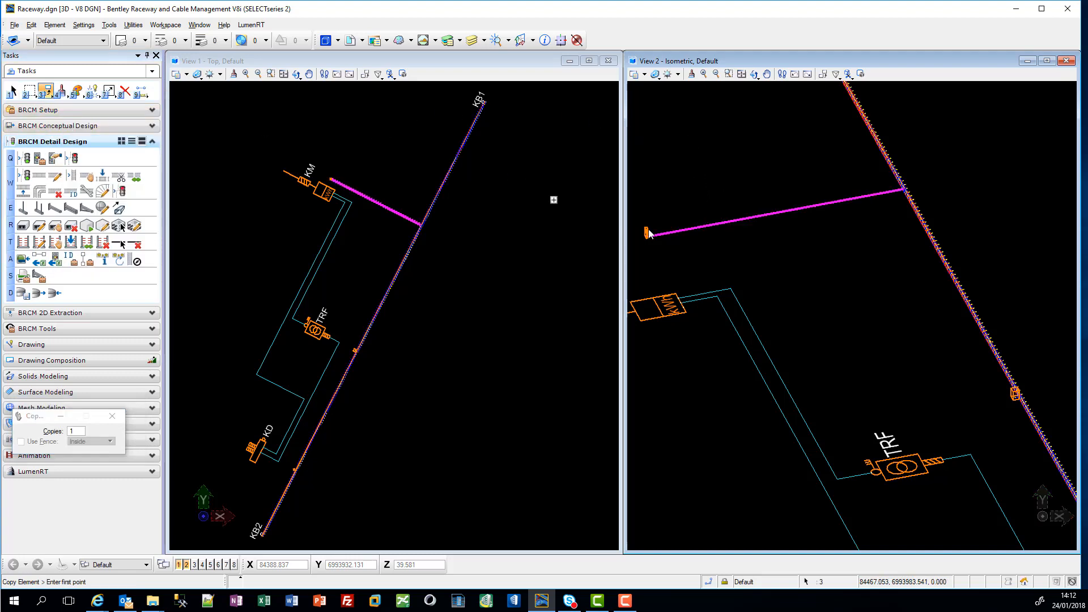
scroll(648, 235, up, 5)
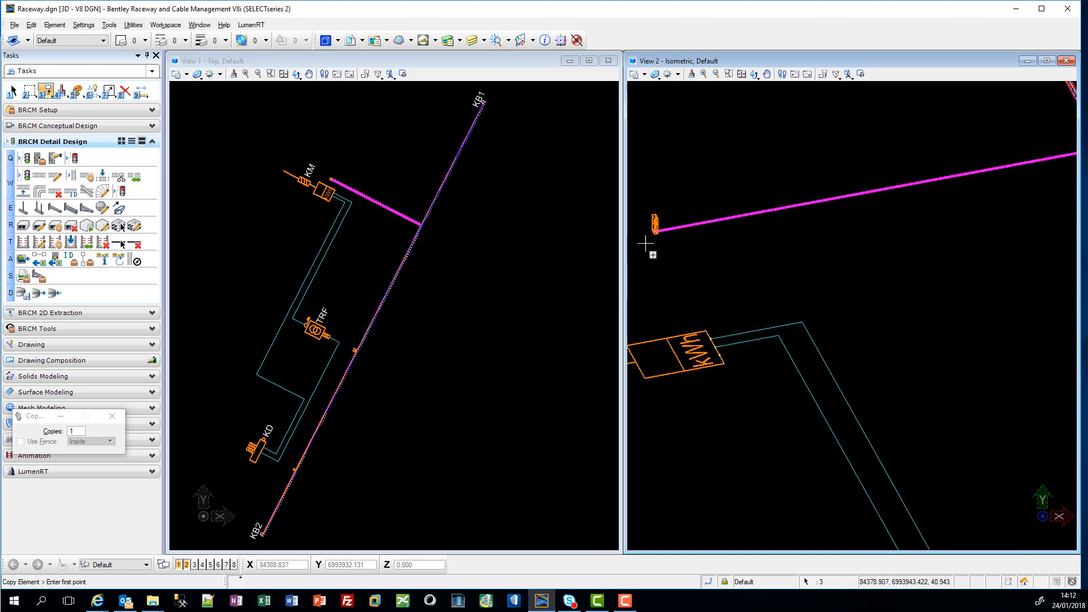
click(691, 233)
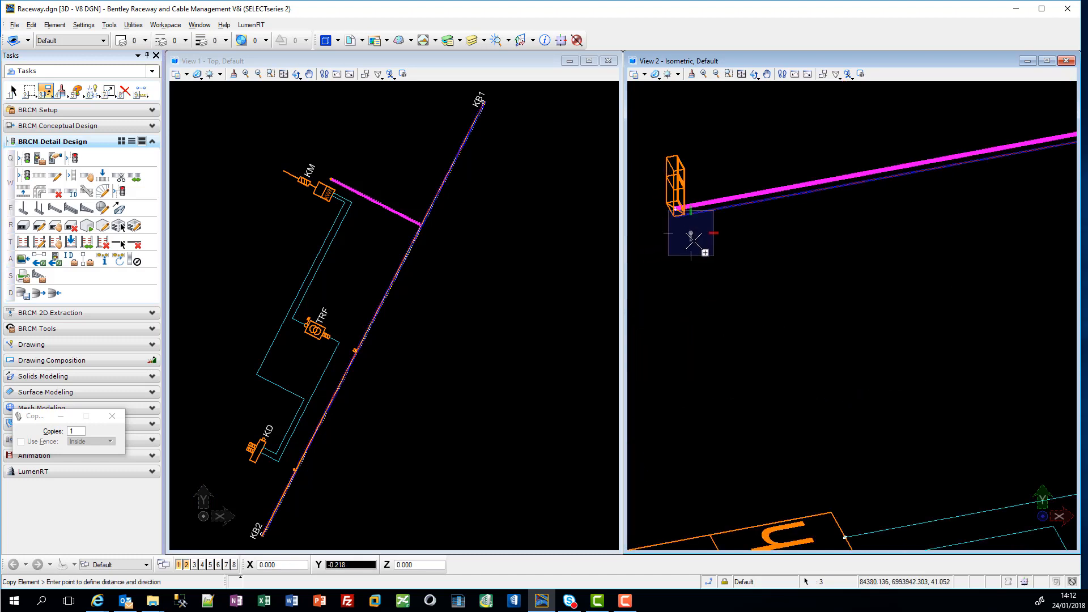
key(t)
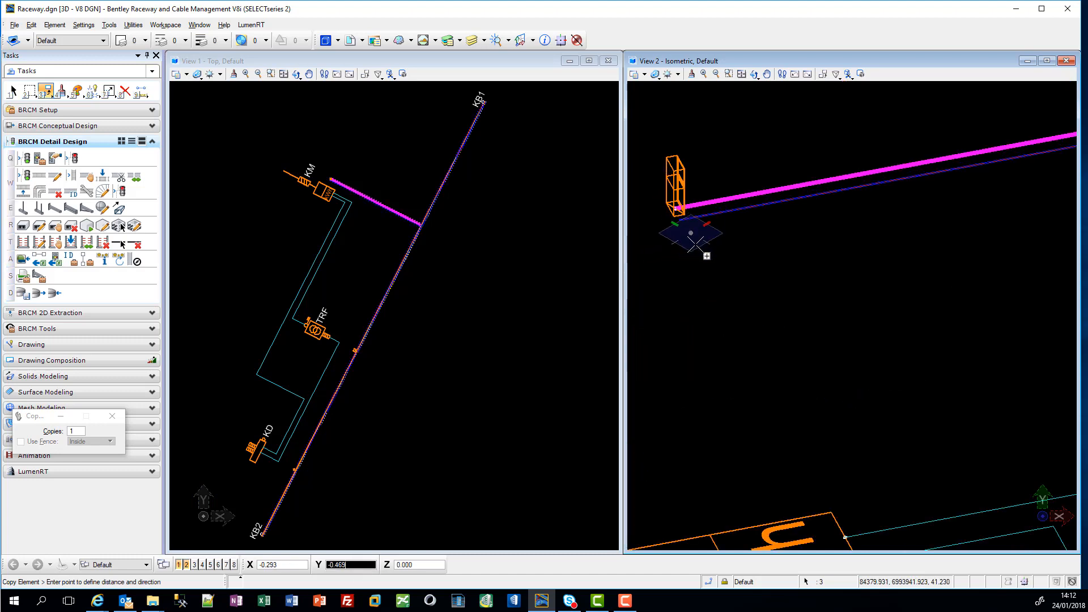
click(696, 248)
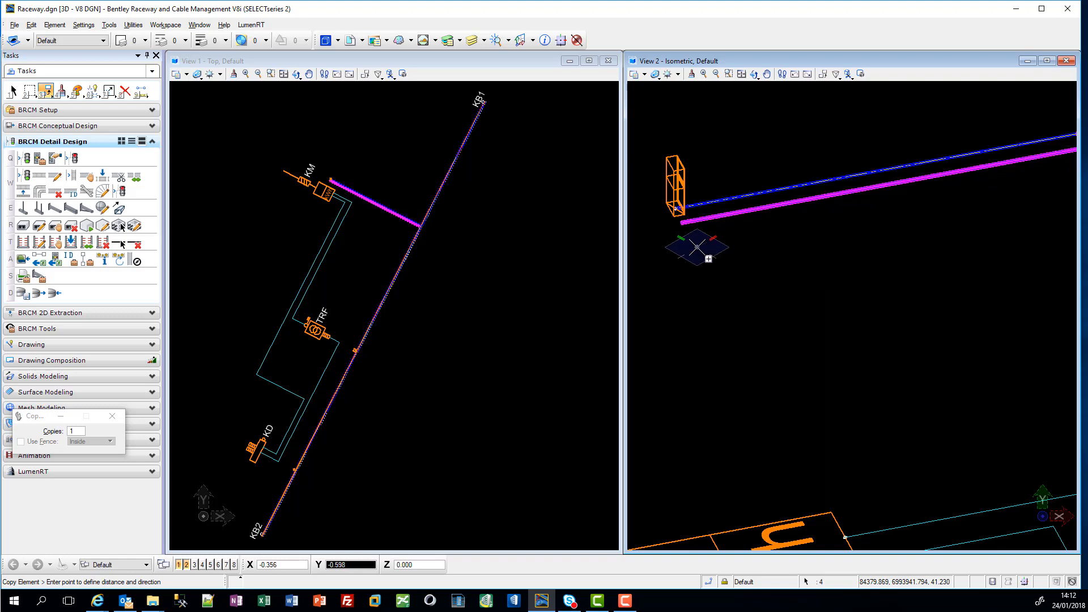
key(Escape)
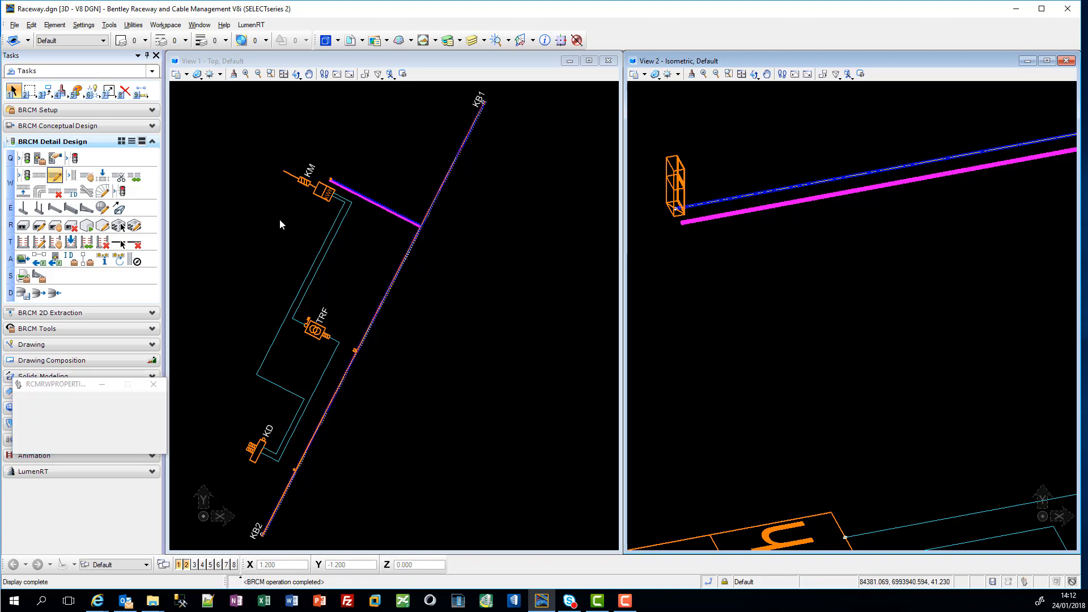
Step: Set the voltage level of the copied KM conduit to CTRL in its raceway properties
click(693, 221)
click(560, 290)
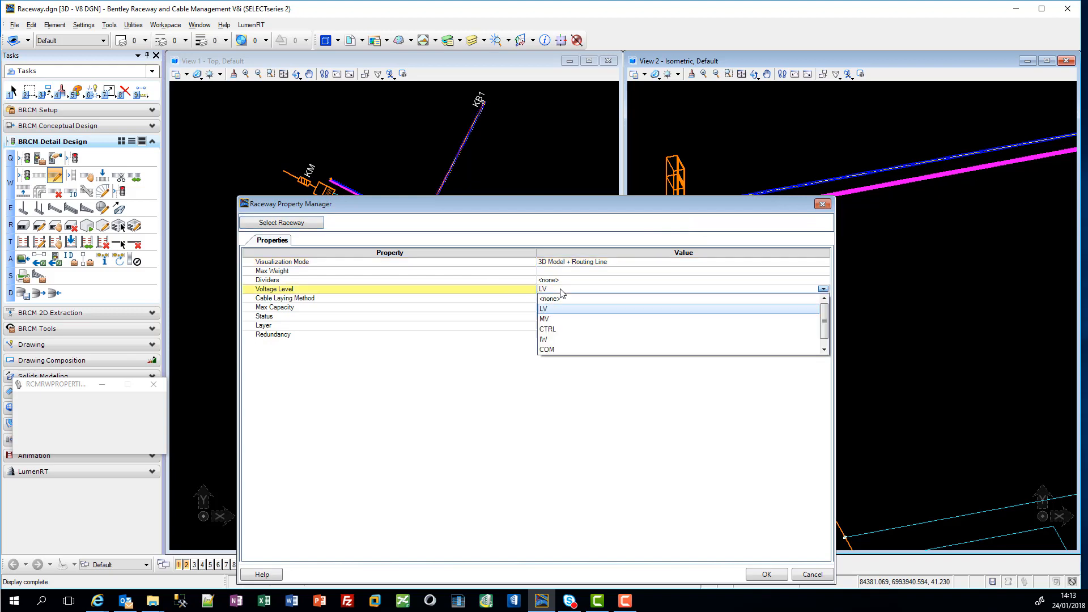
click(566, 330)
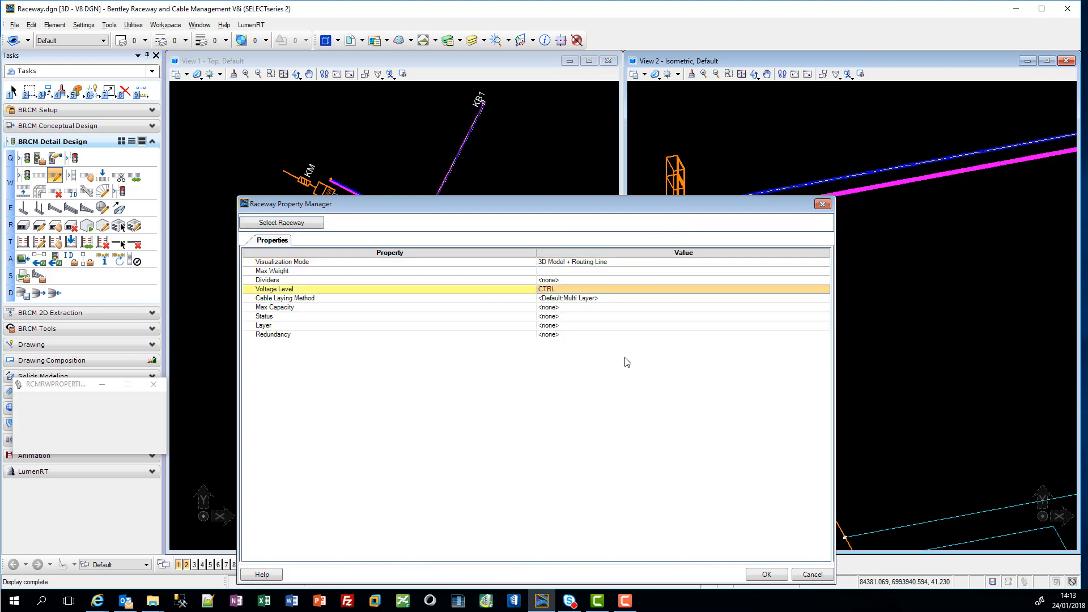
click(813, 575)
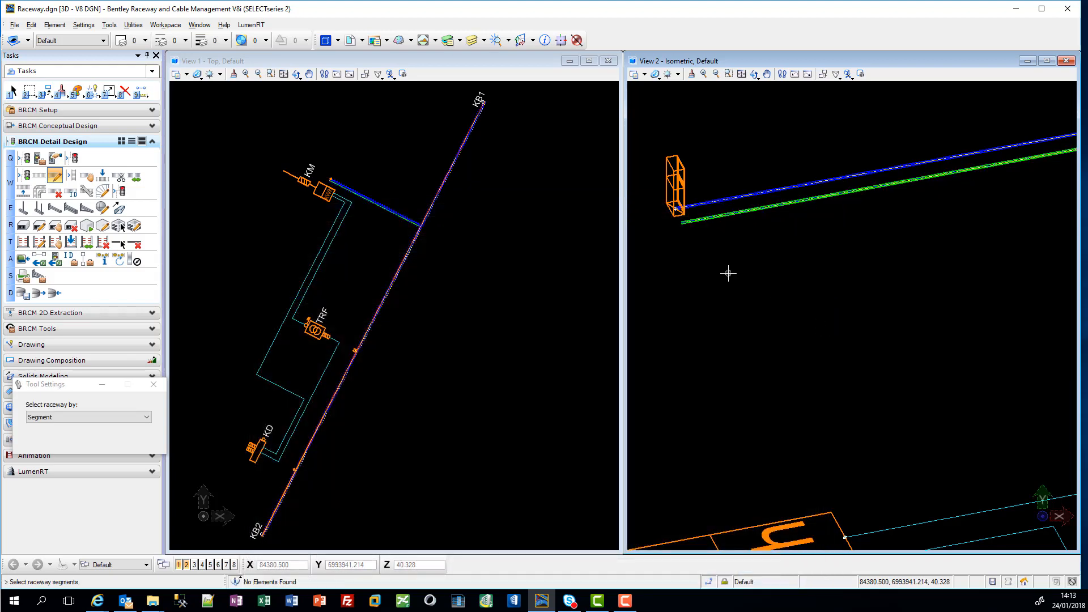
Step: Make one parallel copy of the short conduit near TRF beside the original and keep the copy selected
scroll(725, 236, down, 2)
scroll(978, 196, up, 3)
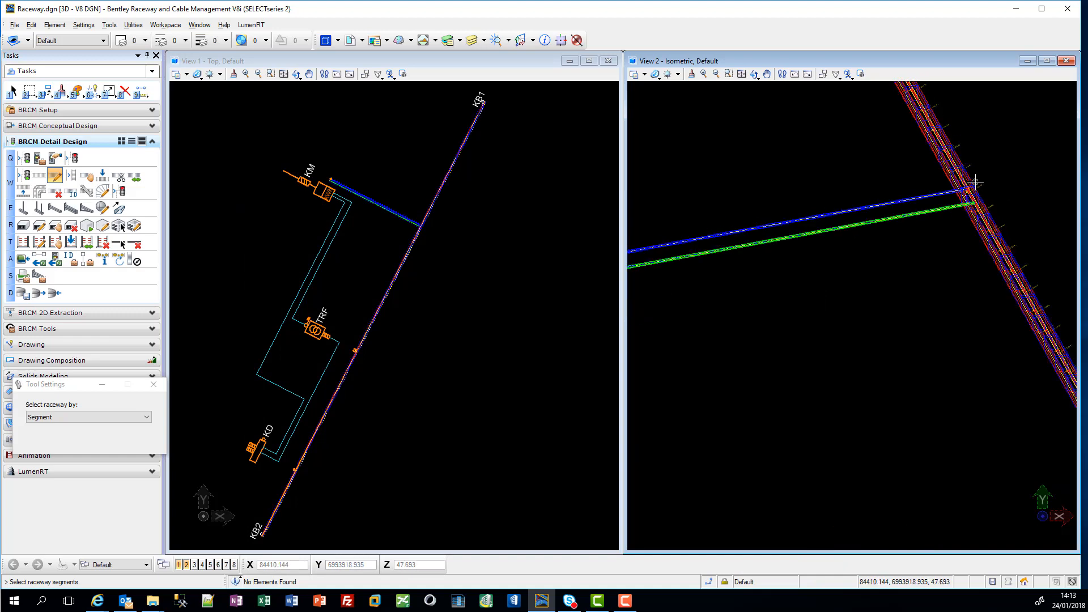
scroll(967, 201, down, 3)
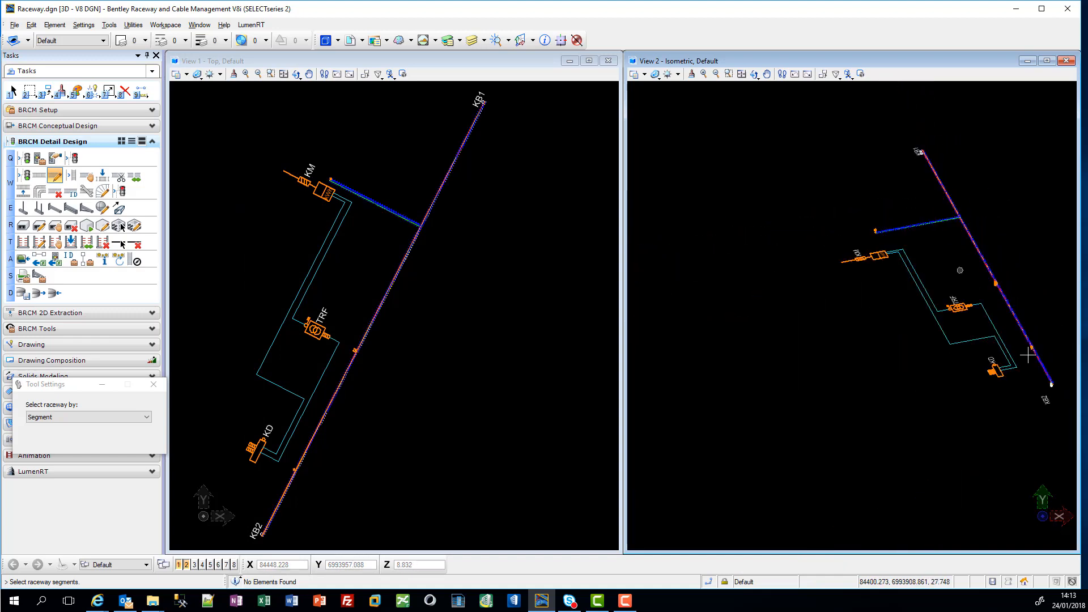
scroll(973, 268, up, 4)
scroll(973, 267, up, 2)
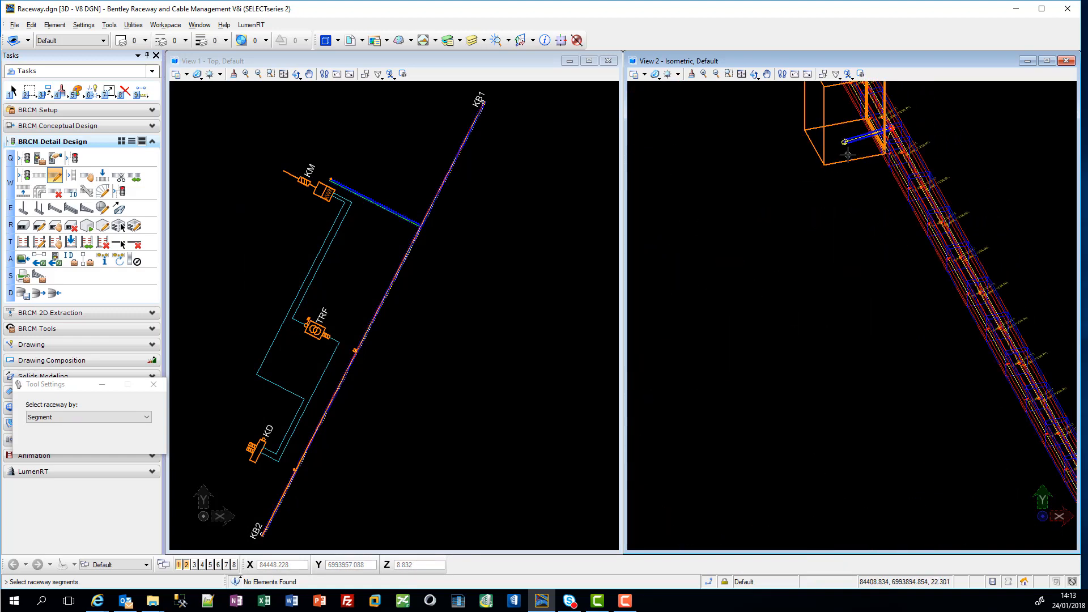
middle_drag(875, 121, 838, 267)
key(Escape)
scroll(845, 295, up, 5)
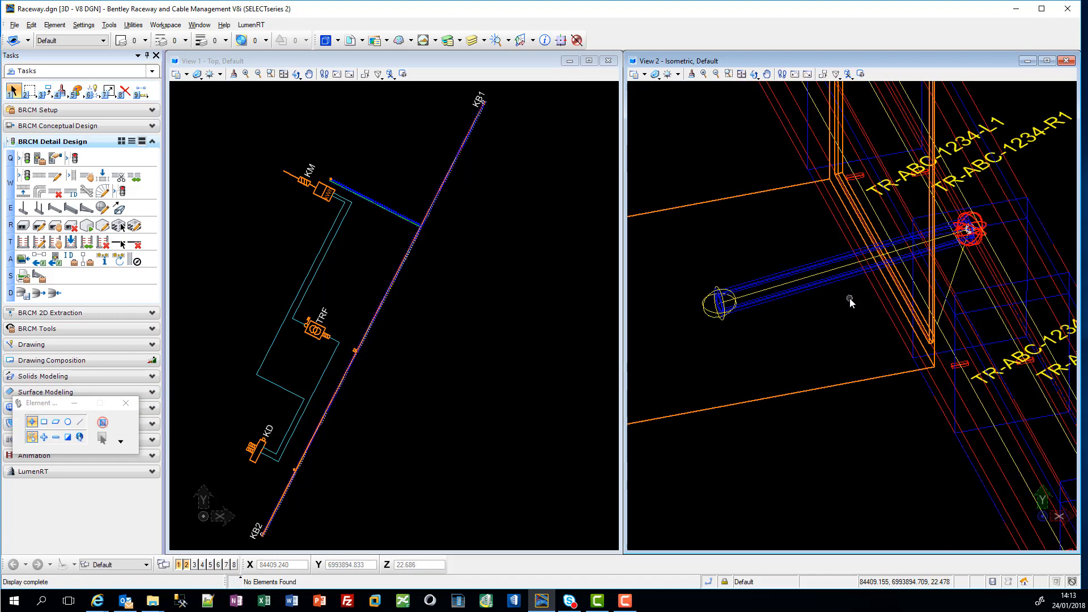
click(777, 287)
key(3)
click(700, 355)
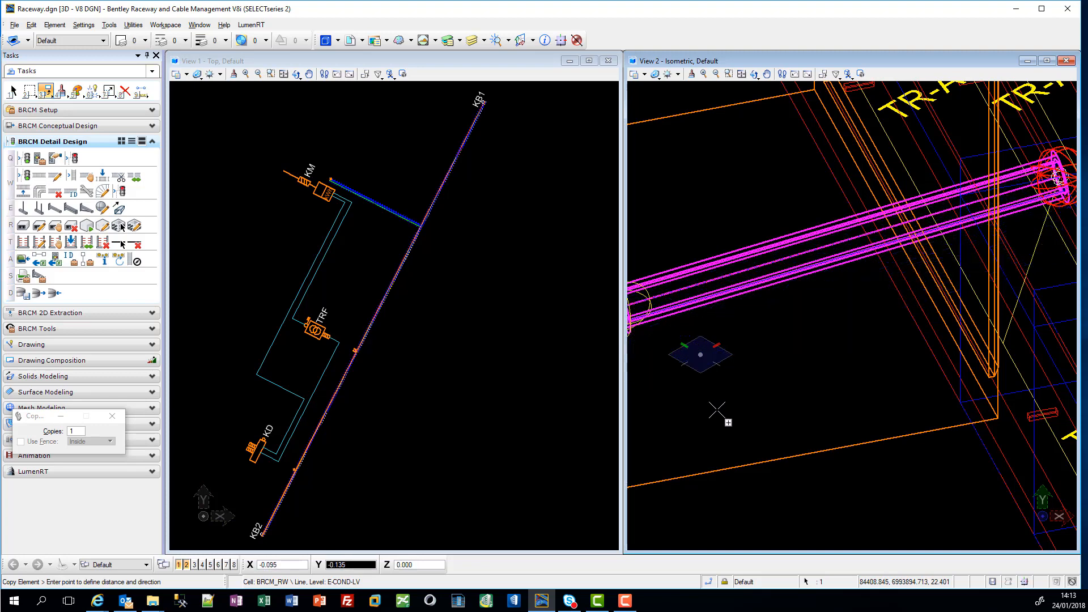
click(761, 408)
key(1)
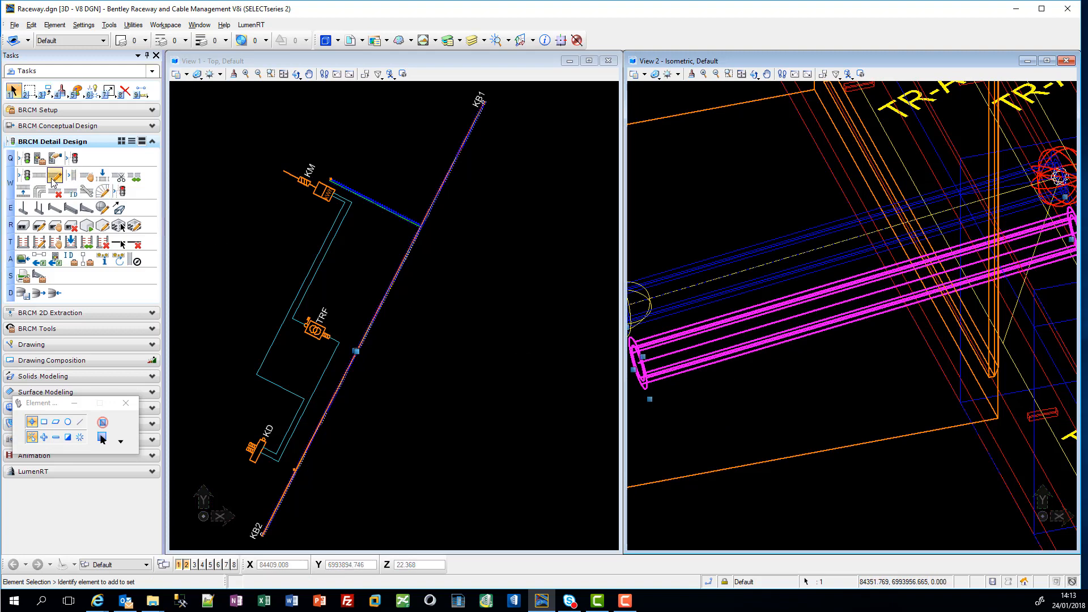
Step: Set the voltage level of the copied conduit near TRF to CTRL in its raceway properties
click(117, 193)
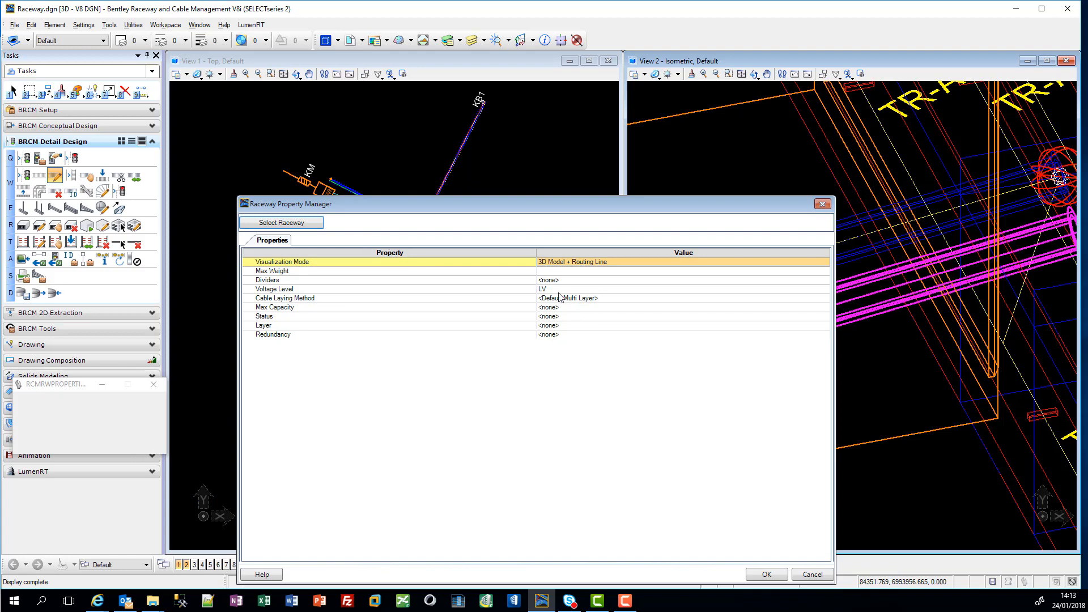
click(559, 290)
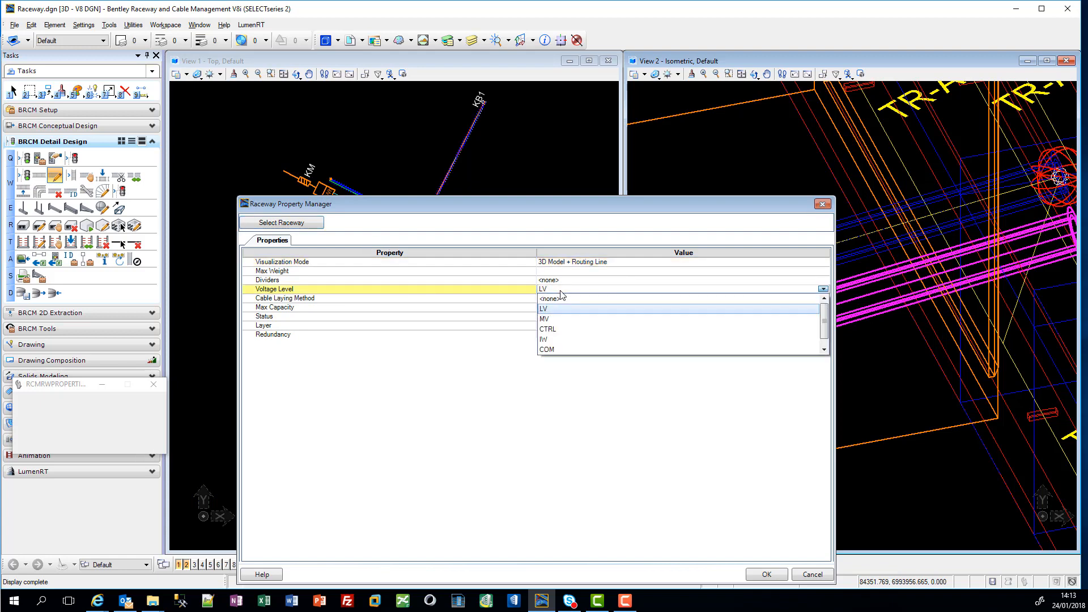
click(568, 329)
click(767, 574)
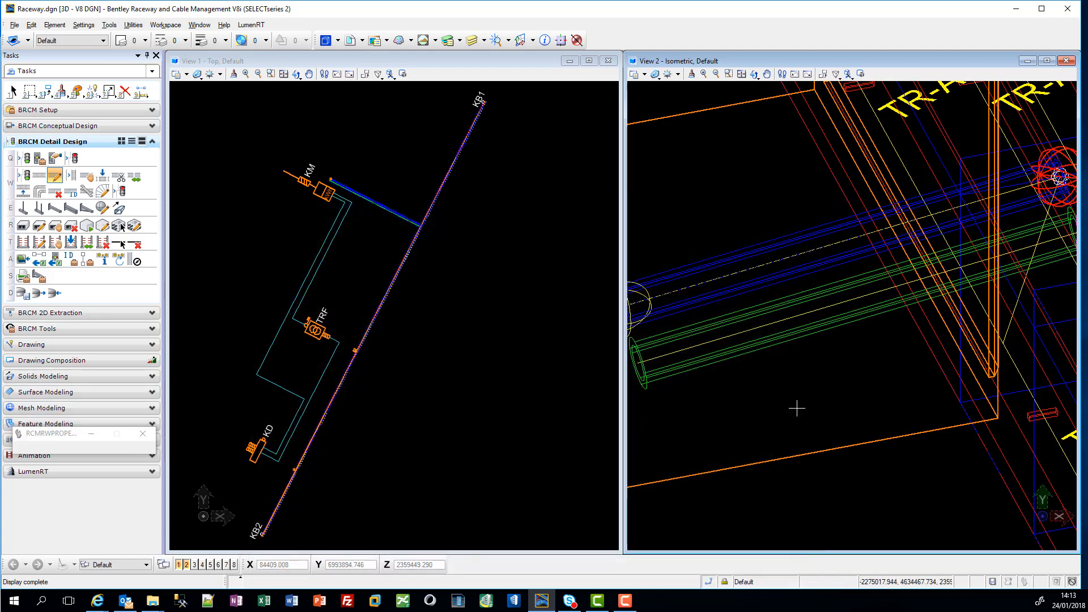
middle_drag(839, 477, 721, 248)
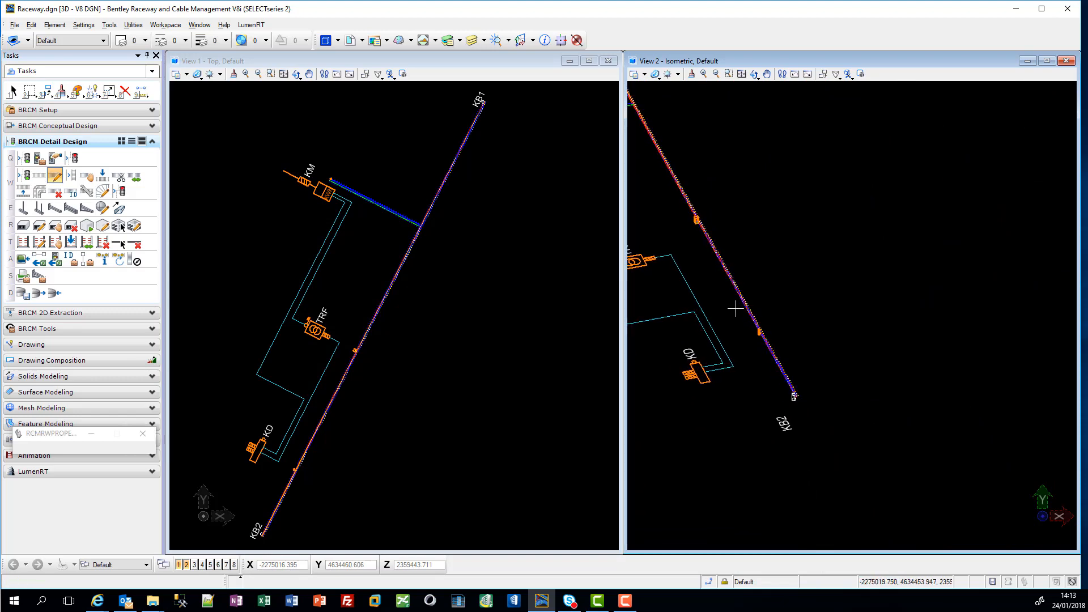
Step: Make one parallel copy of the short conduit near KD beside the original and keep the copy selected
scroll(761, 332, up, 5)
scroll(744, 343, up, 5)
right_click(749, 353)
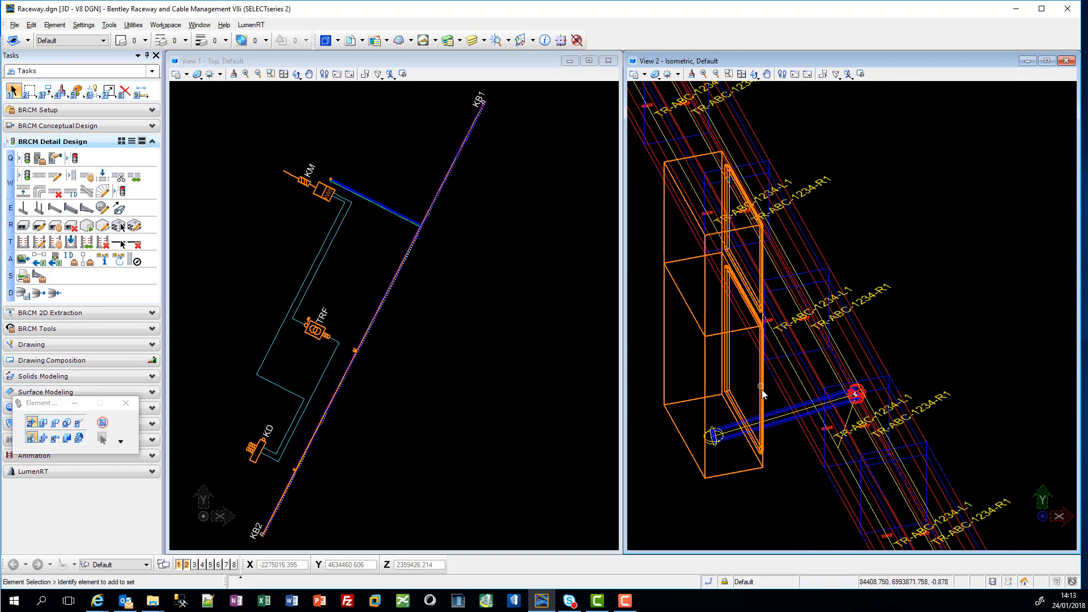
click(775, 416)
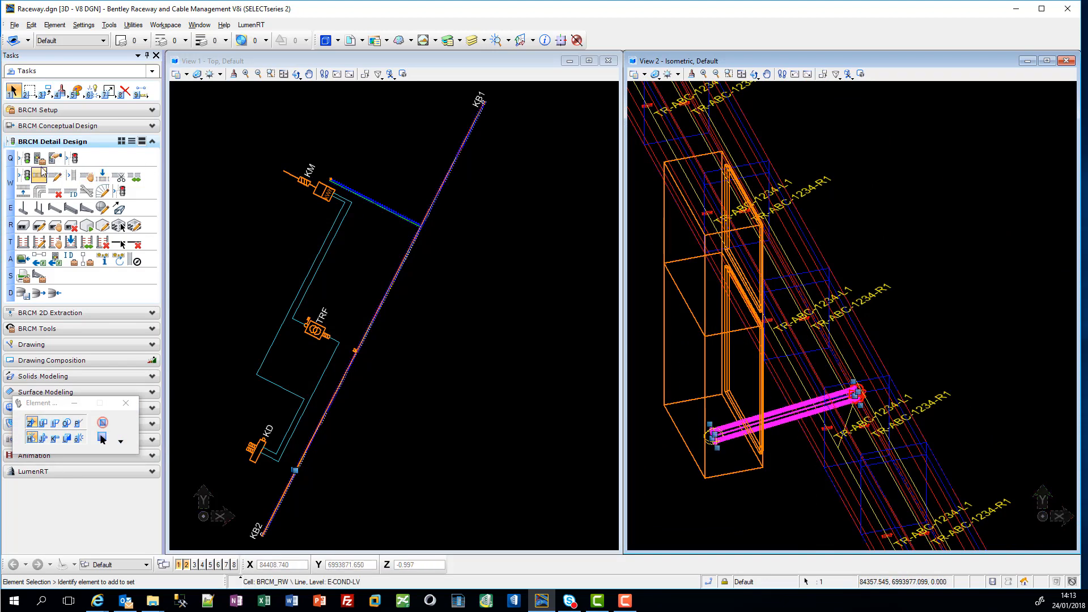
click(46, 91)
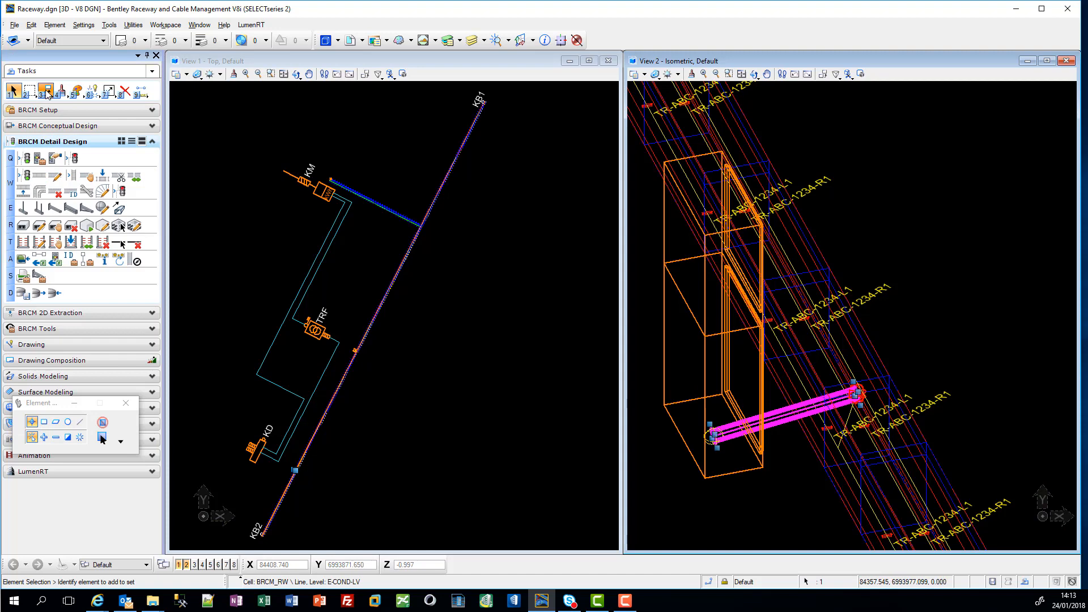
click(673, 458)
click(661, 440)
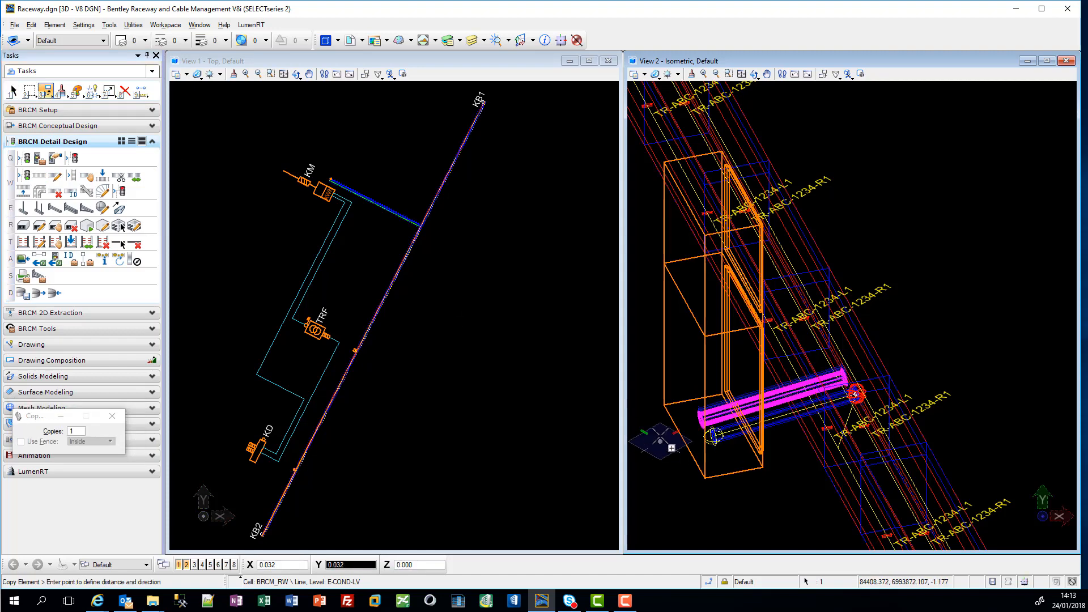
right_click(661, 439)
Step: Set the voltage level of the copied conduit near KD to CTRL in its raceway properties
click(54, 177)
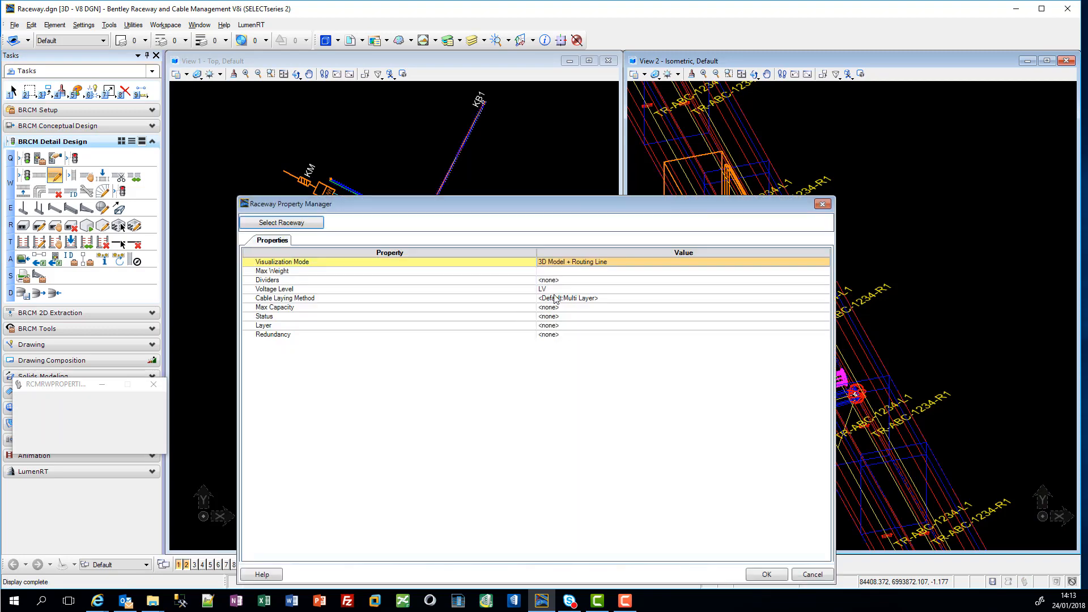
click(556, 289)
click(566, 326)
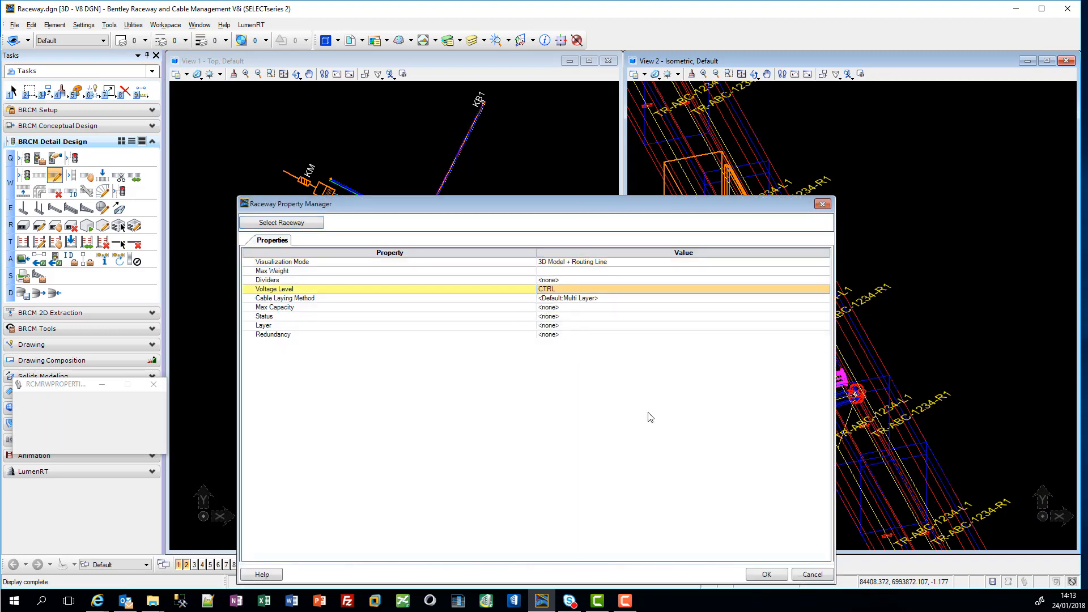
click(767, 575)
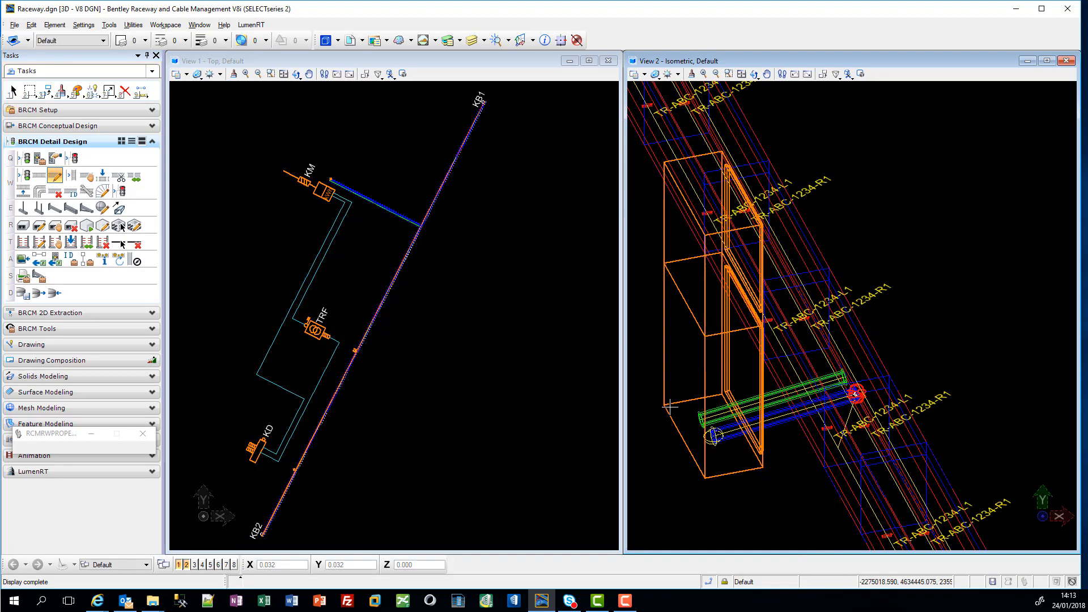
Step: Route a Generic Virtual Connection with voltage level CTRL from the copied KD conduit's trench end perpendicular to the trench raceway line
click(53, 177)
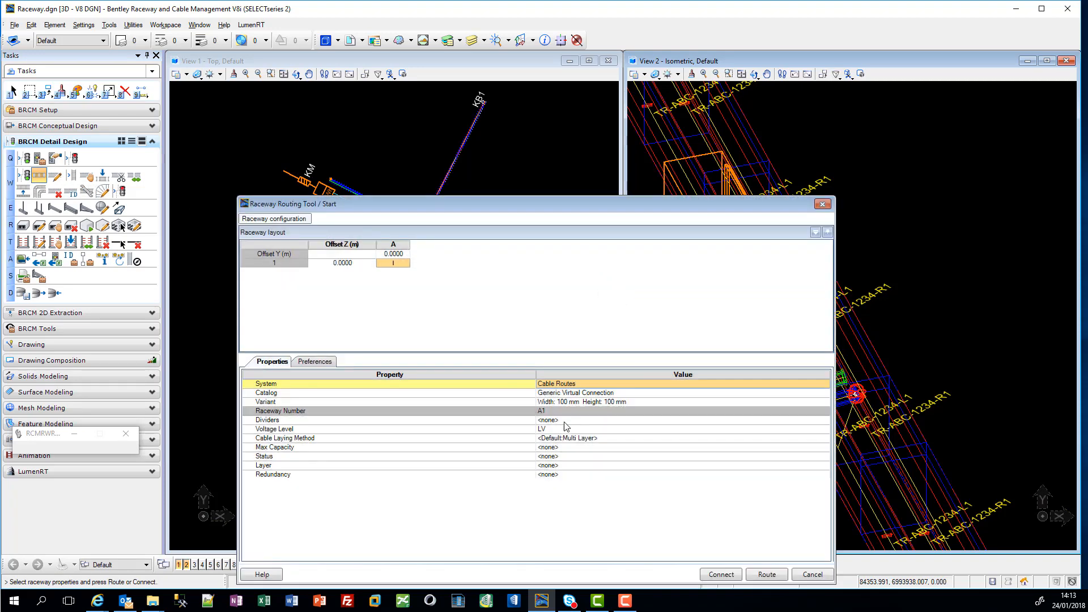
click(568, 433)
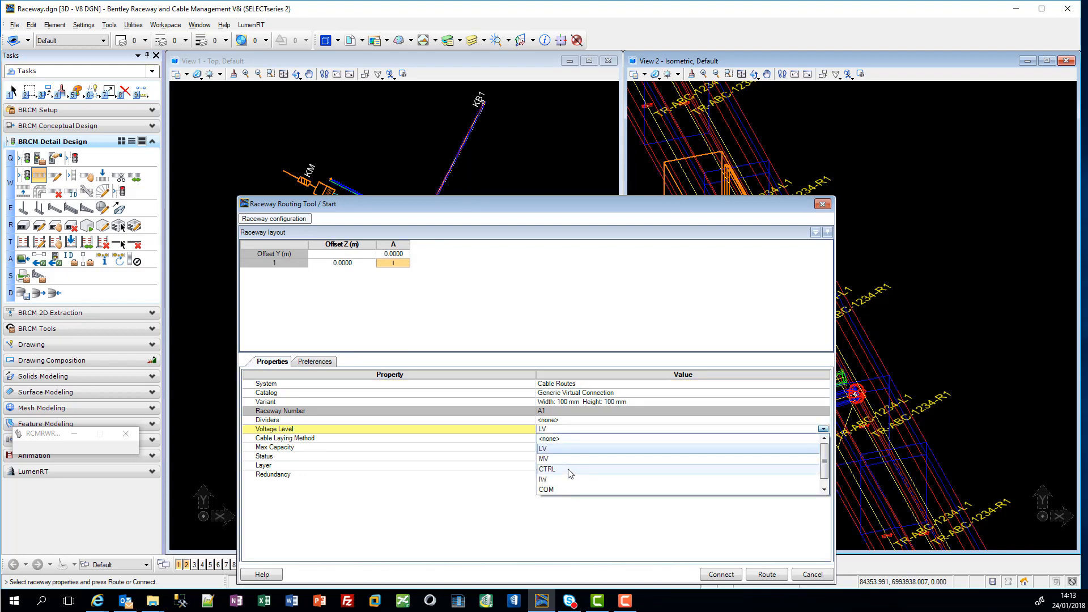
click(574, 471)
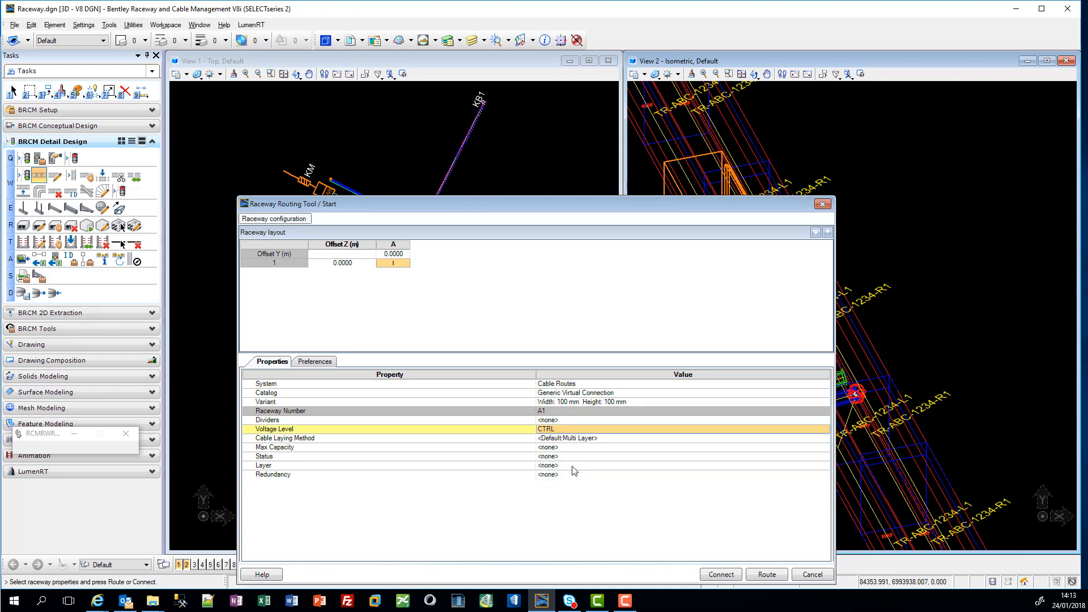
click(773, 576)
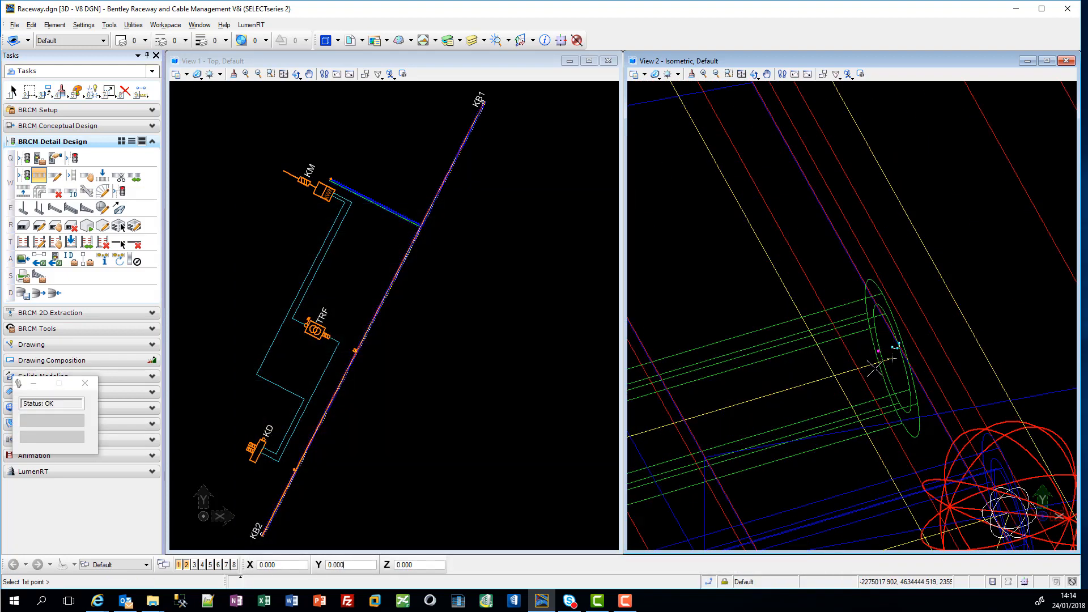
click(892, 359)
scroll(892, 369, down, 6)
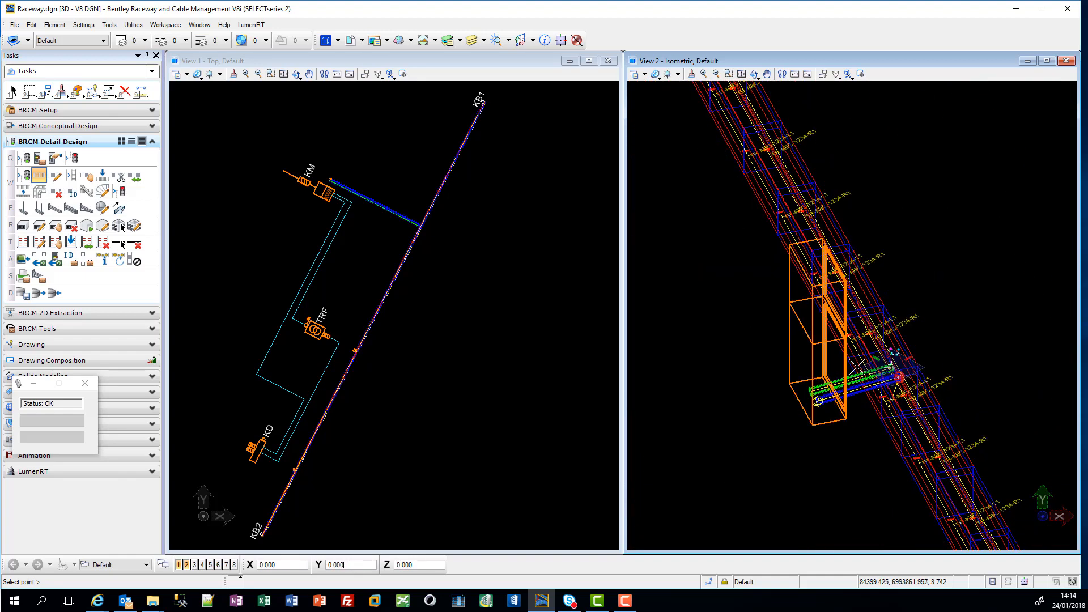
click(713, 584)
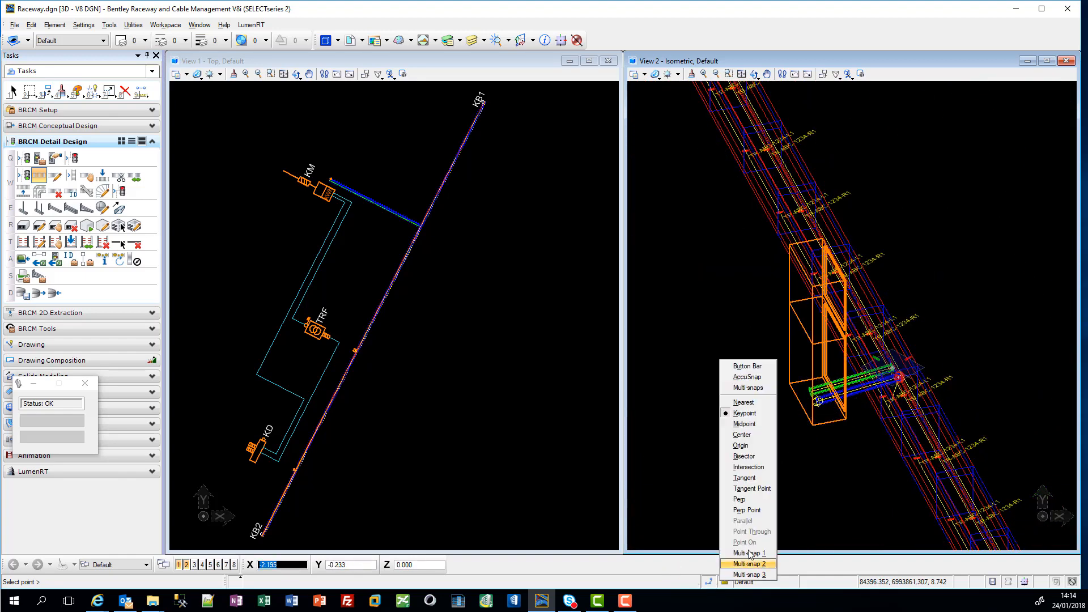
click(740, 500)
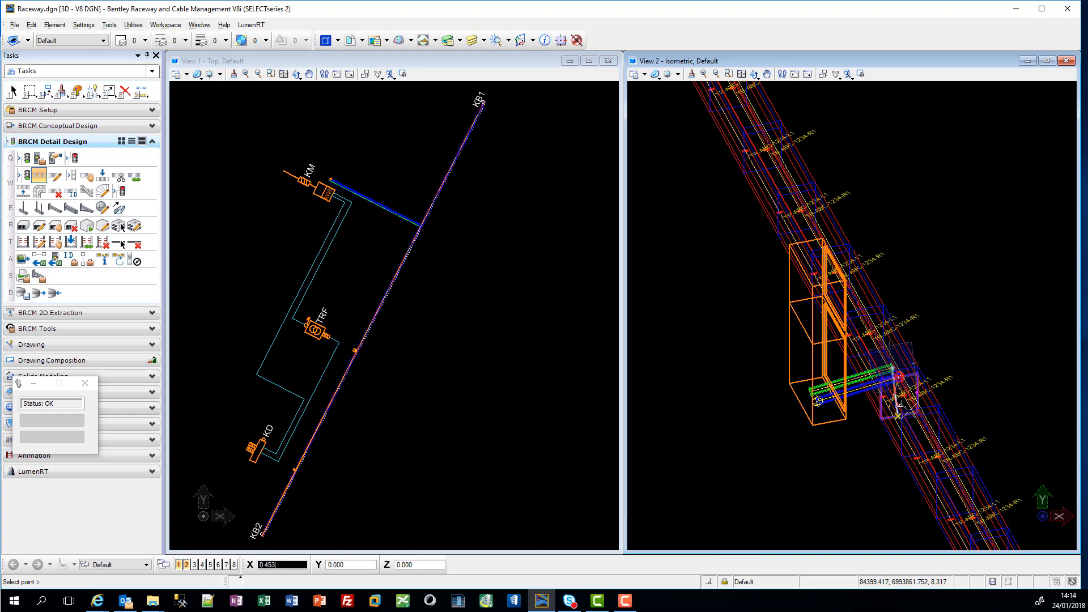
scroll(910, 412, up, 5)
scroll(906, 407, up, 2)
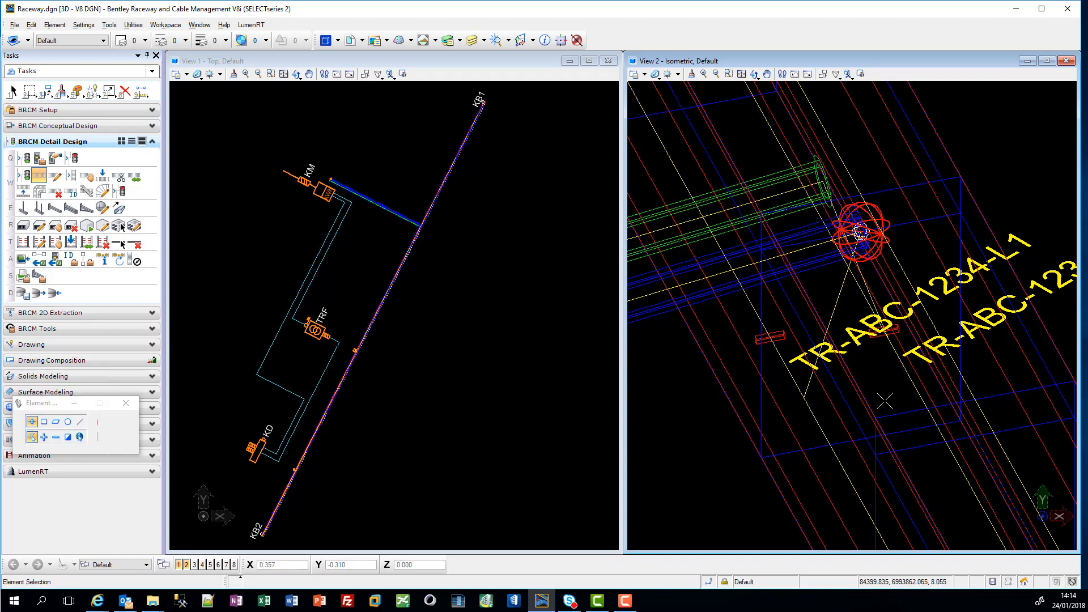
Step: Route a CTRL virtual connection from the copied TRF conduit's trench end perpendicular to the trench raceway line
scroll(878, 335, down, 2)
scroll(866, 272, down, 5)
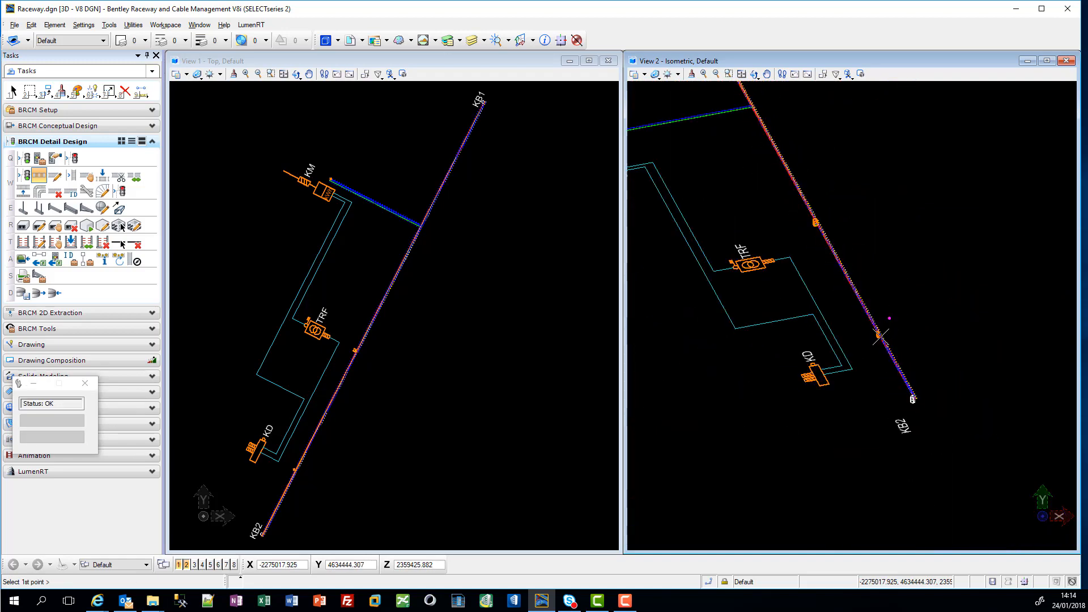
scroll(825, 231, up, 8)
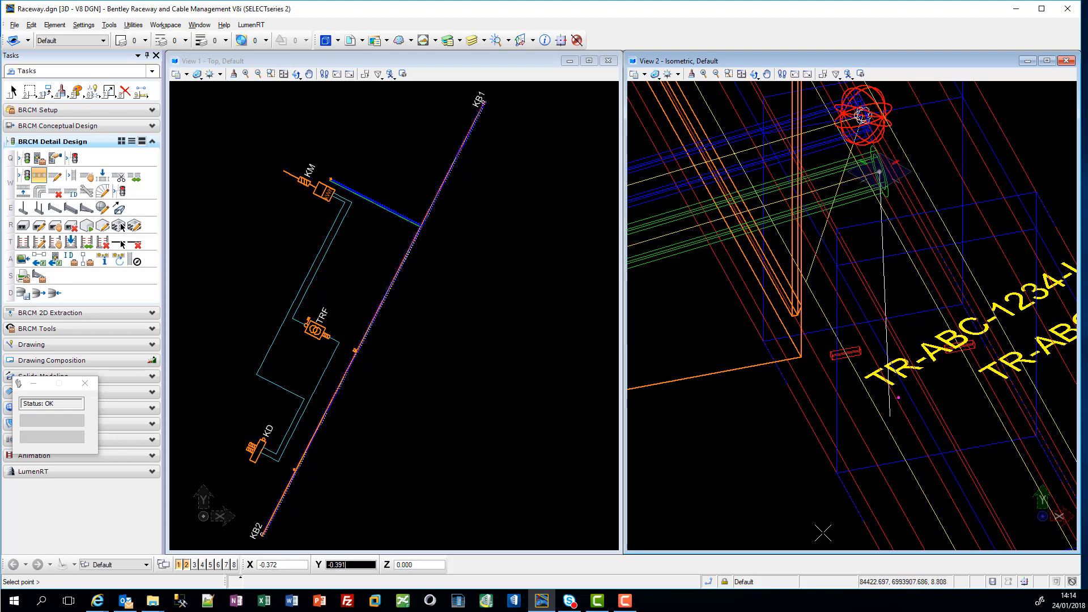
click(712, 581)
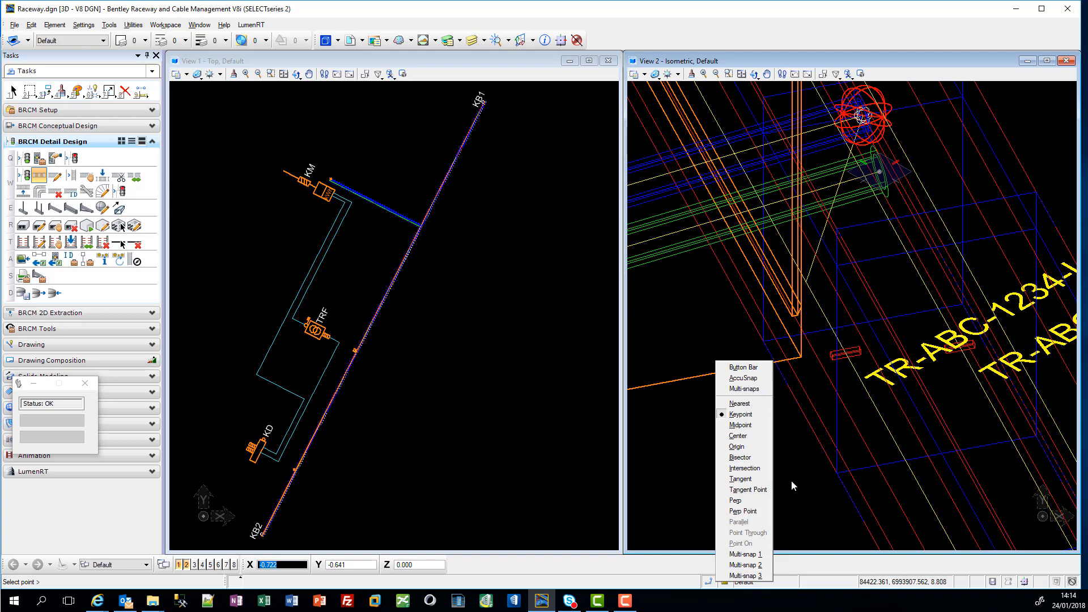
click(767, 491)
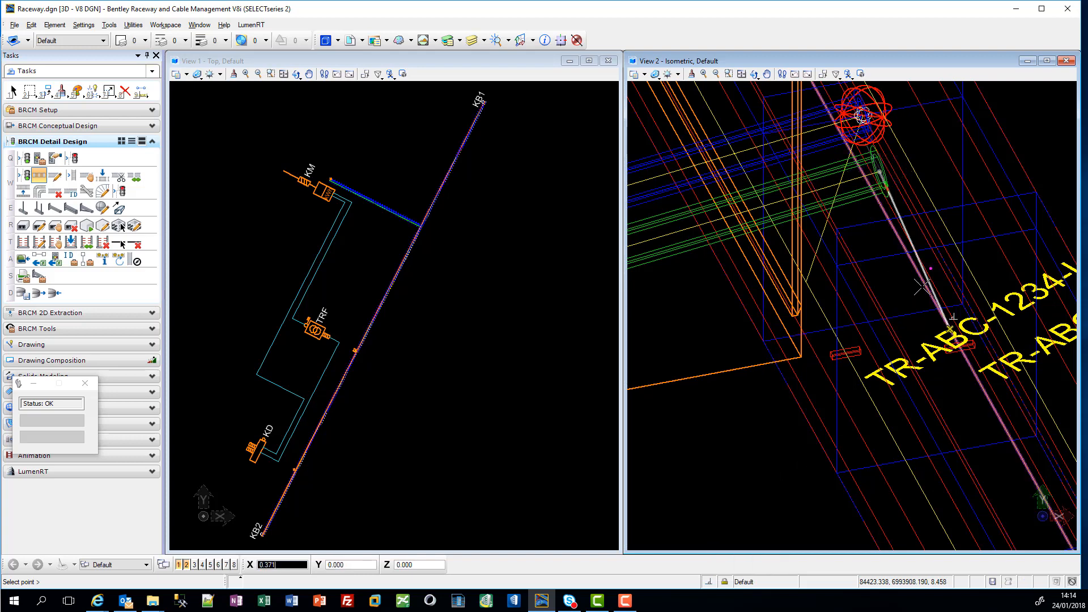
right_click(923, 287)
right_click(908, 326)
scroll(906, 328, down, 8)
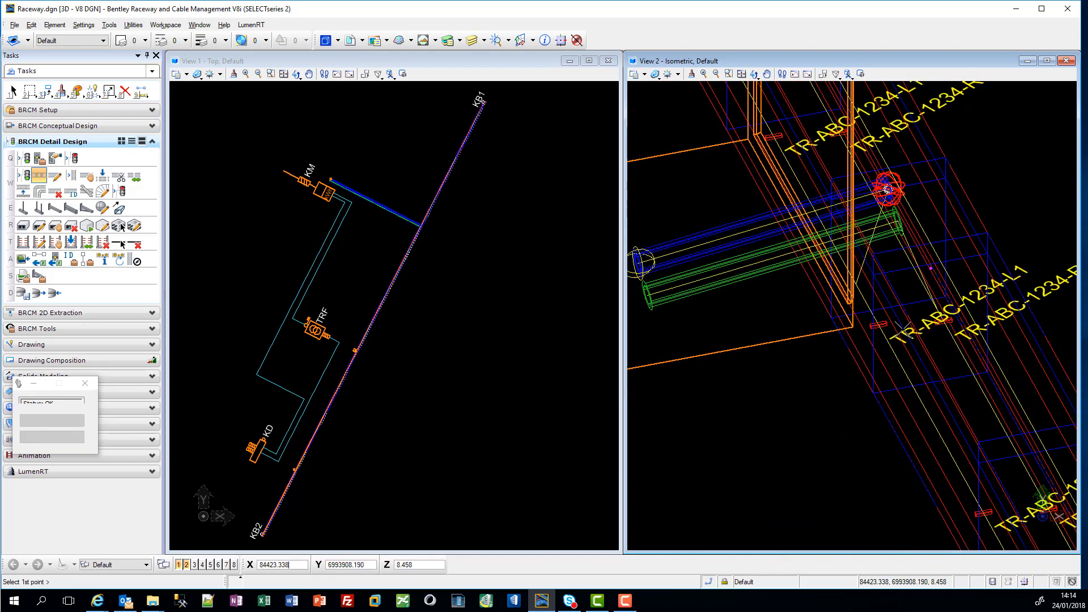
Step: Route a CTRL virtual connection from the copied KM conduit's trench end perpendicular to the trench raceway line and finish routing
scroll(903, 329, up, 4)
scroll(823, 118, up, 4)
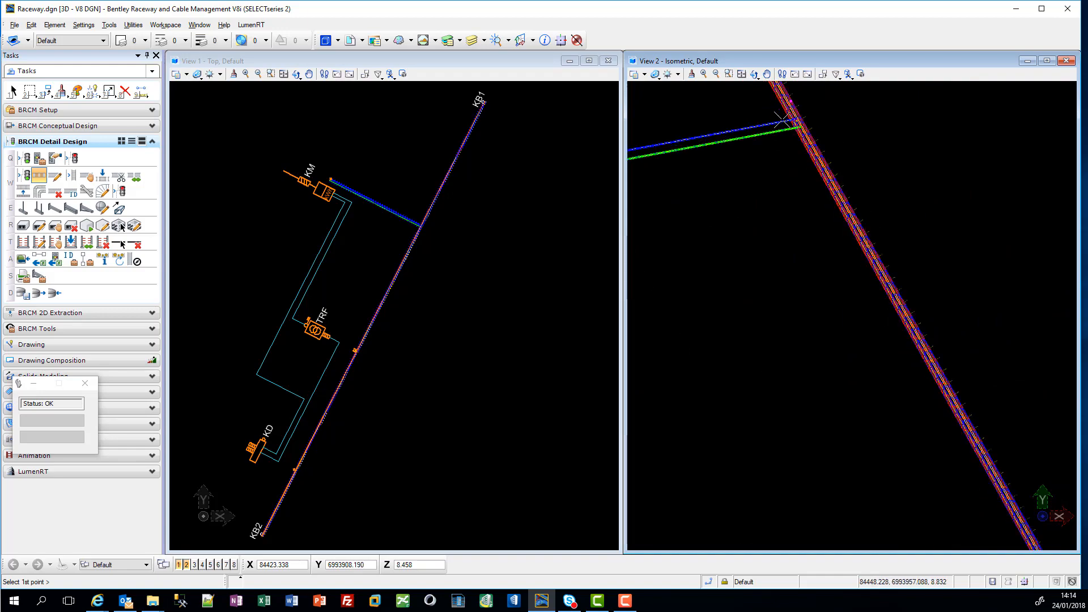
scroll(839, 119, up, 4)
scroll(839, 119, up, 3)
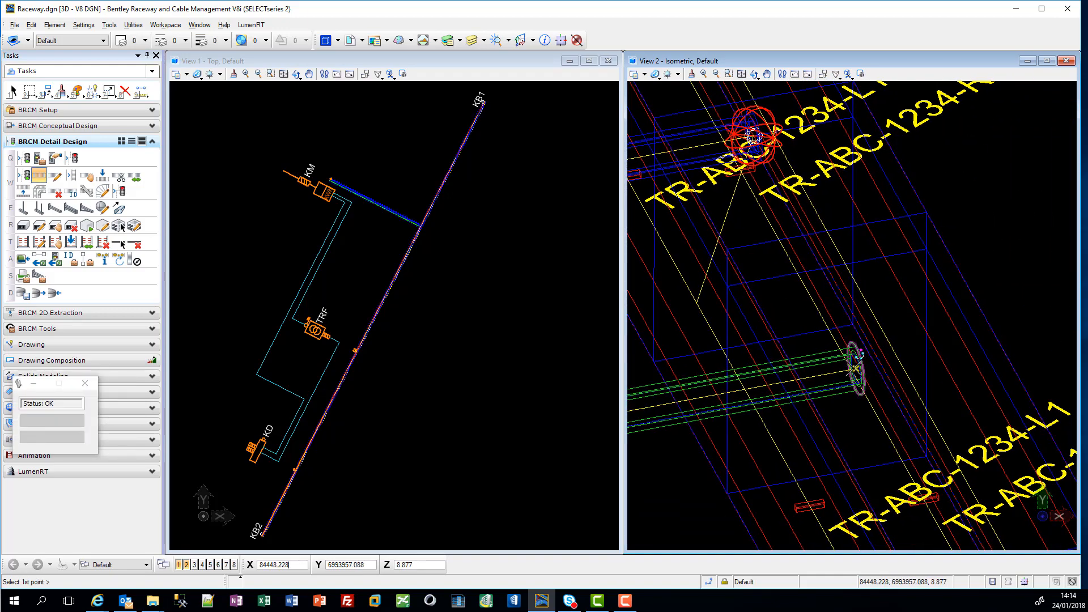
scroll(865, 371, up, 5)
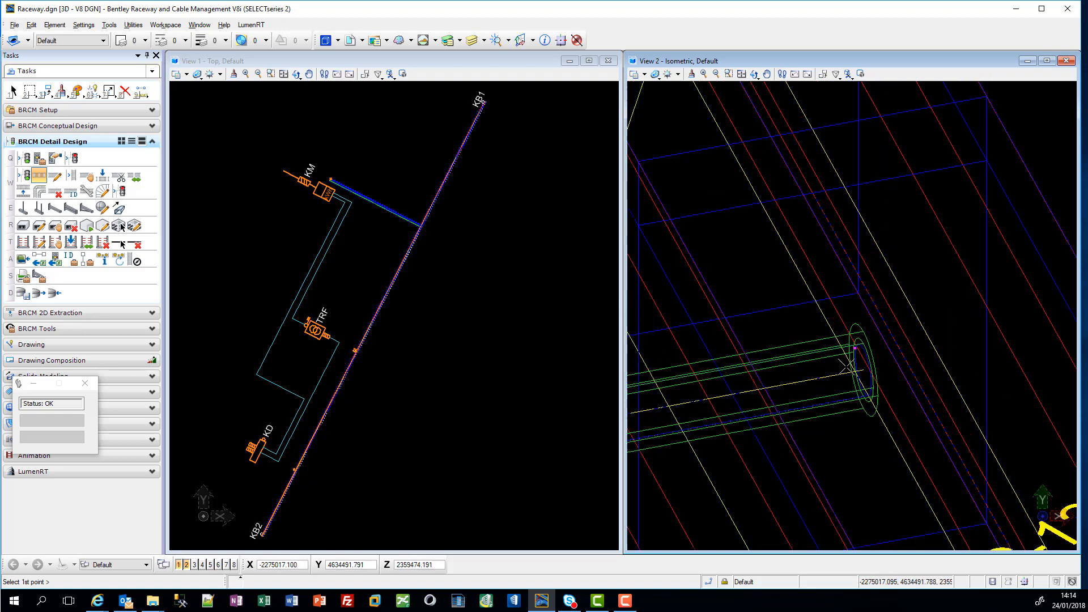
click(888, 371)
scroll(890, 374, down, 5)
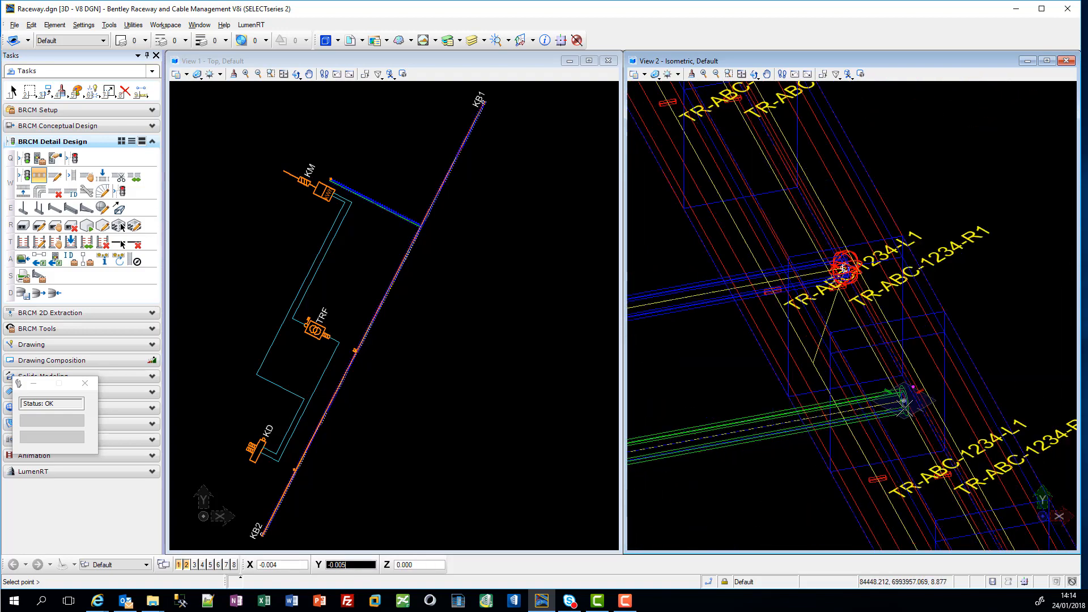
click(710, 582)
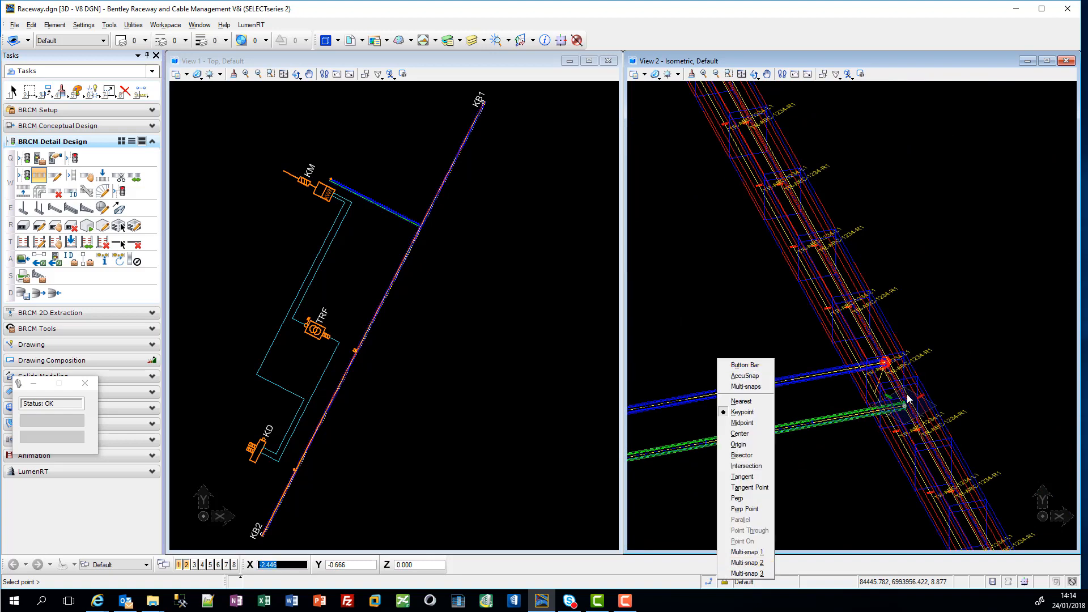
click(750, 499)
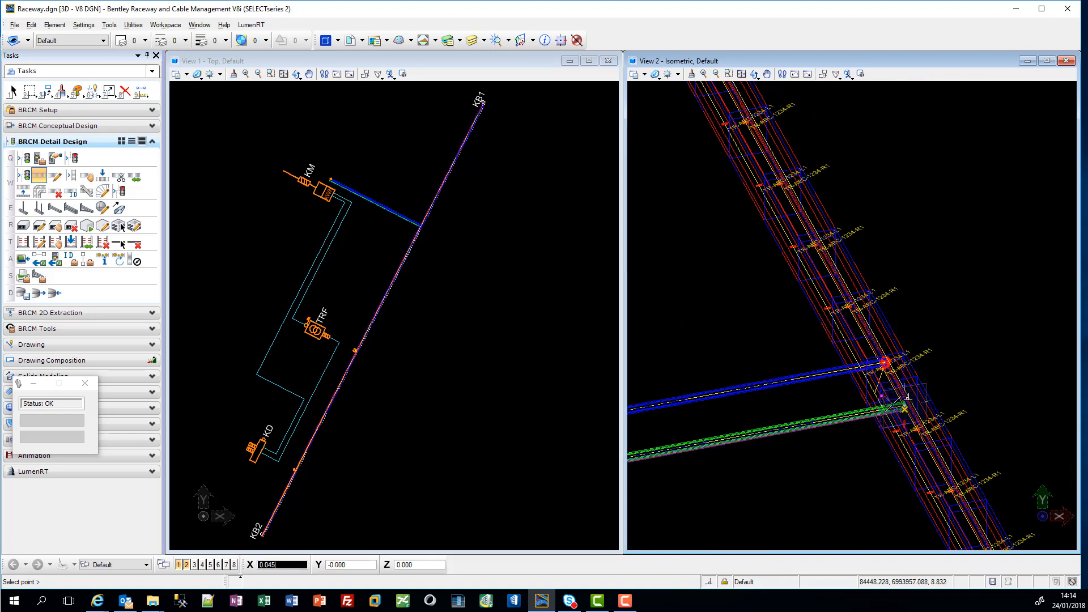
scroll(892, 404, up, 7)
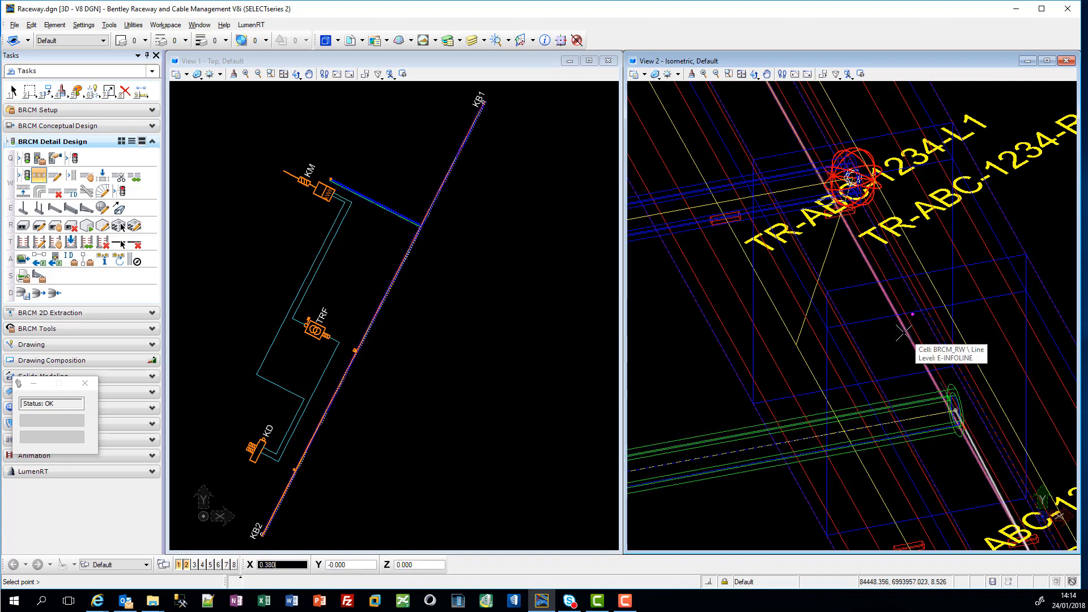
click(904, 333)
right_click(887, 350)
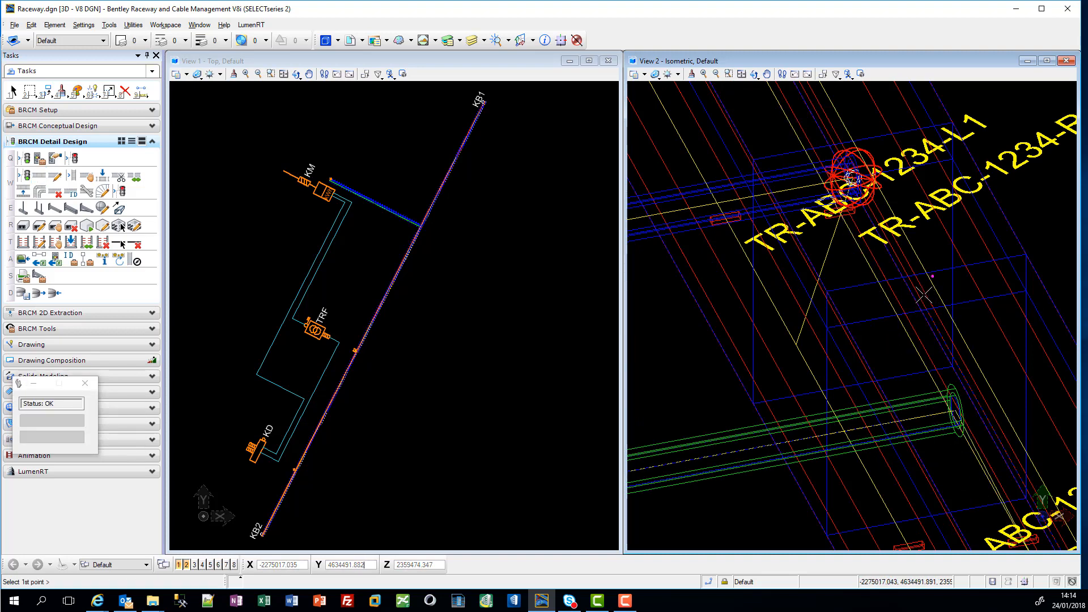
Step: Inspect the trench between KB1 and KB2 and the CTRL conduit near KM in the isometric view
key(Escape)
scroll(884, 244, down, 4)
scroll(953, 333, up, 4)
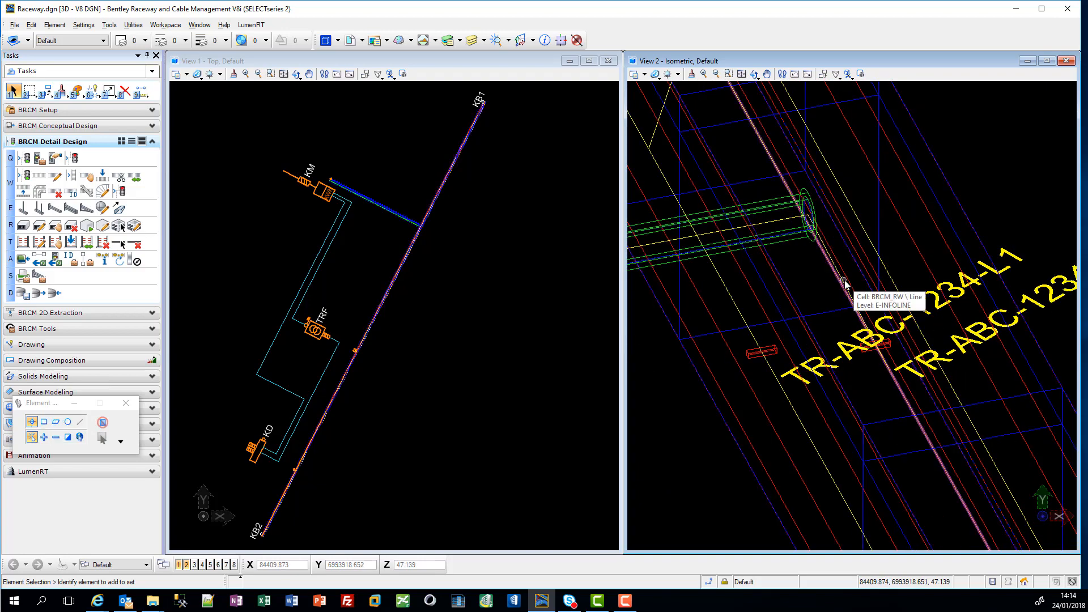
click(800, 326)
scroll(800, 326, down, 4)
key(Delete)
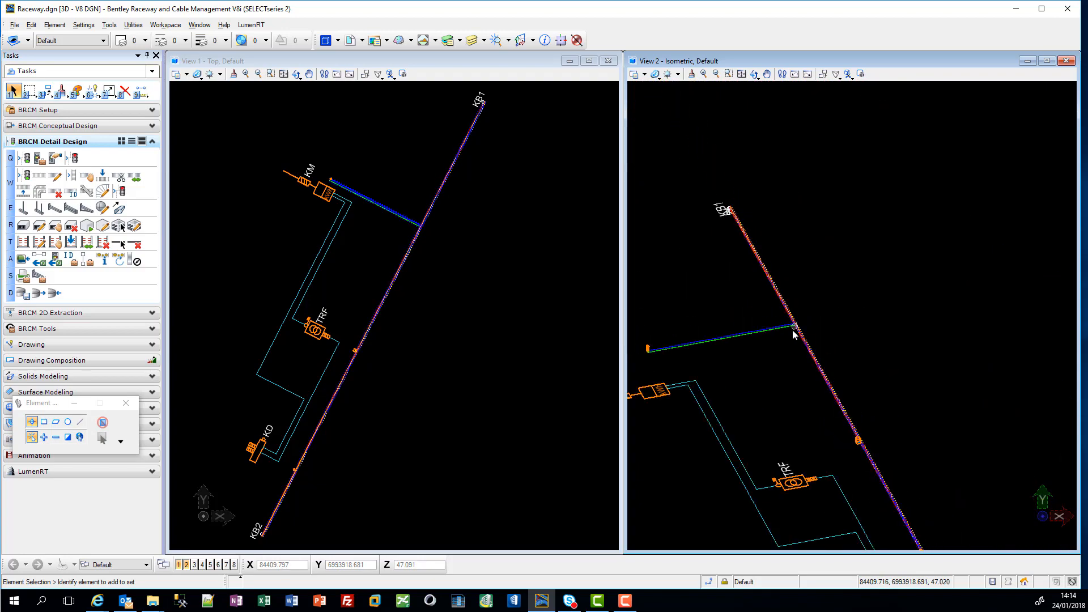
middle_drag(774, 390, 793, 307)
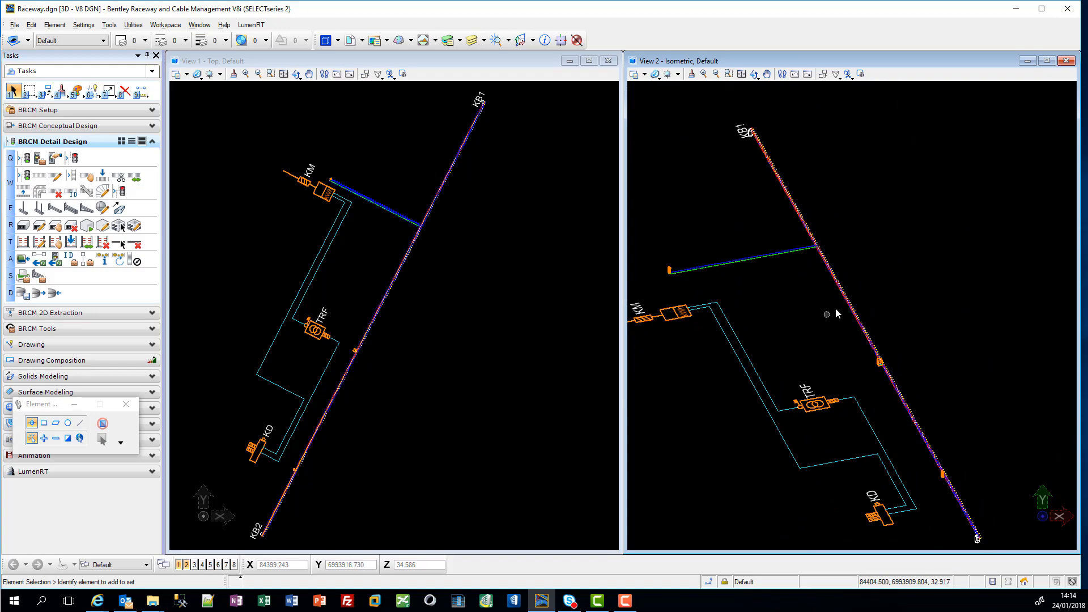
scroll(829, 319, up, 8)
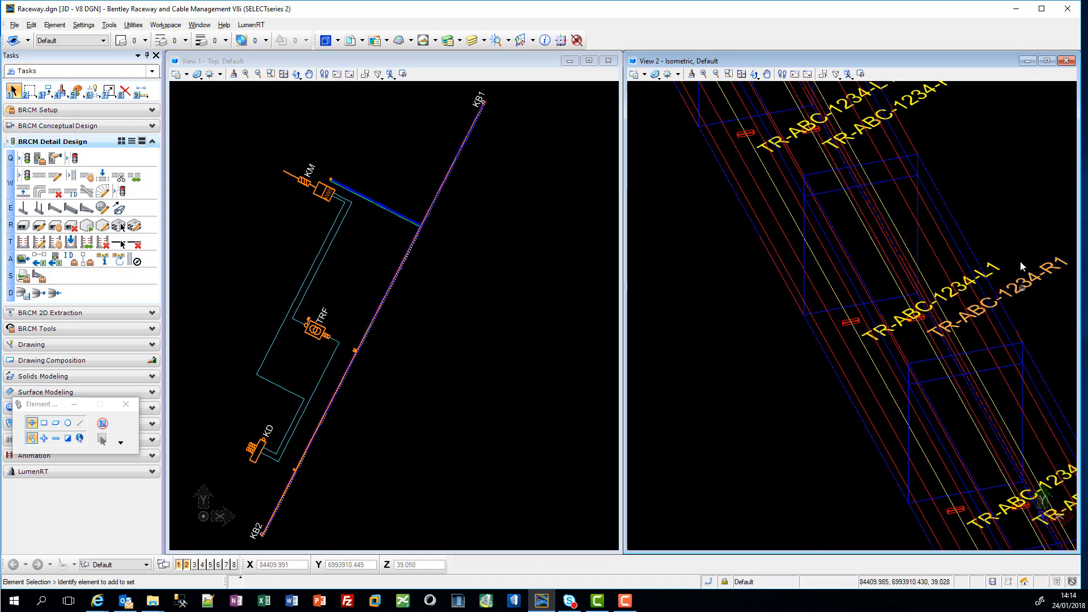
scroll(1014, 276, down, 6)
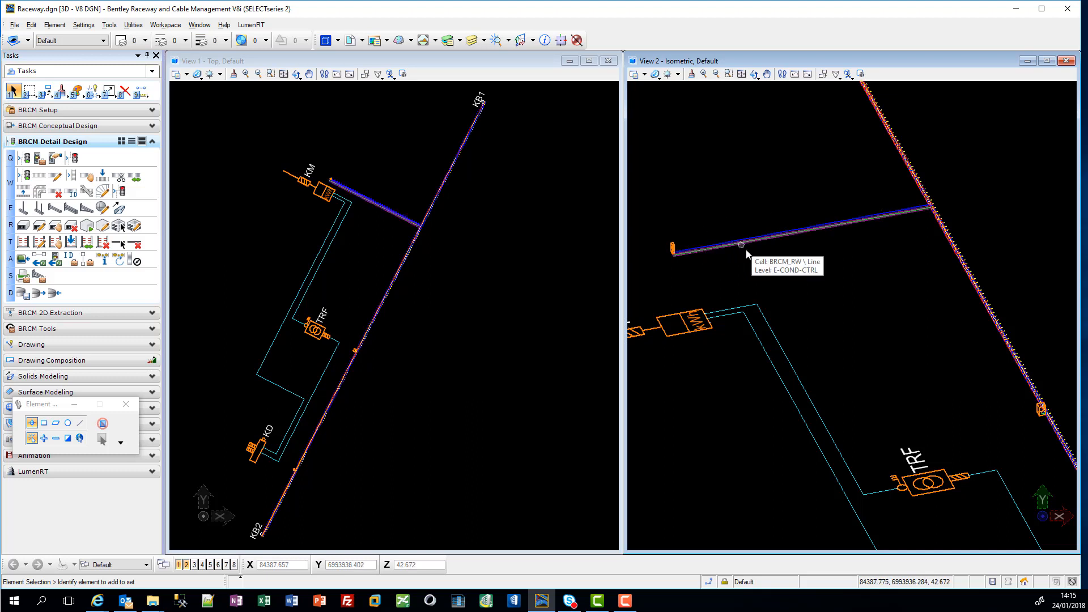
scroll(784, 328, down, 5)
Step: Run the detail design data operation on the completed raceway network
middle_drag(813, 343, 783, 351)
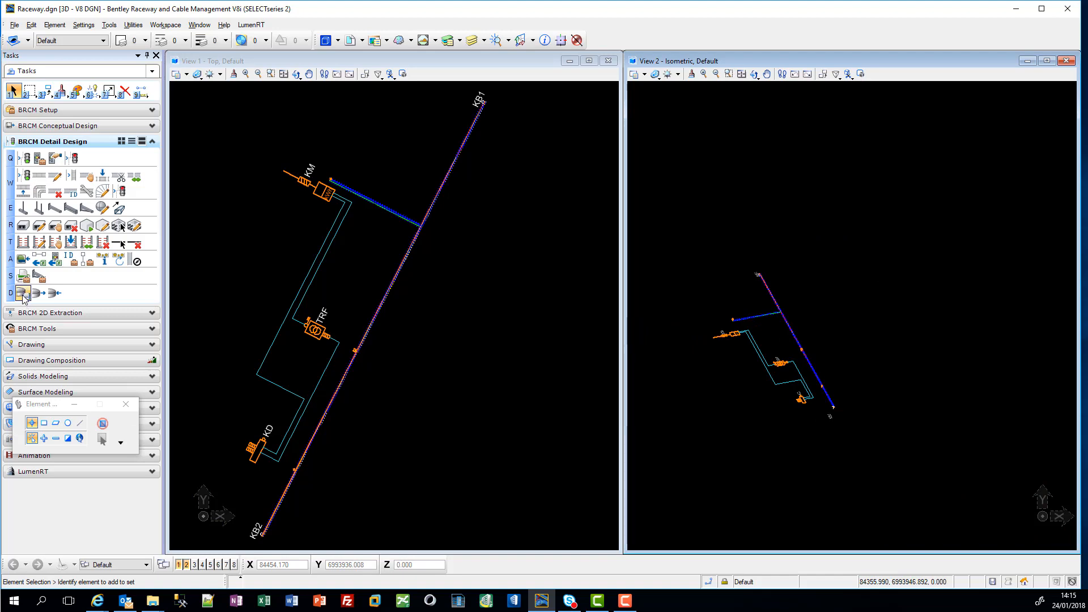
click(367, 215)
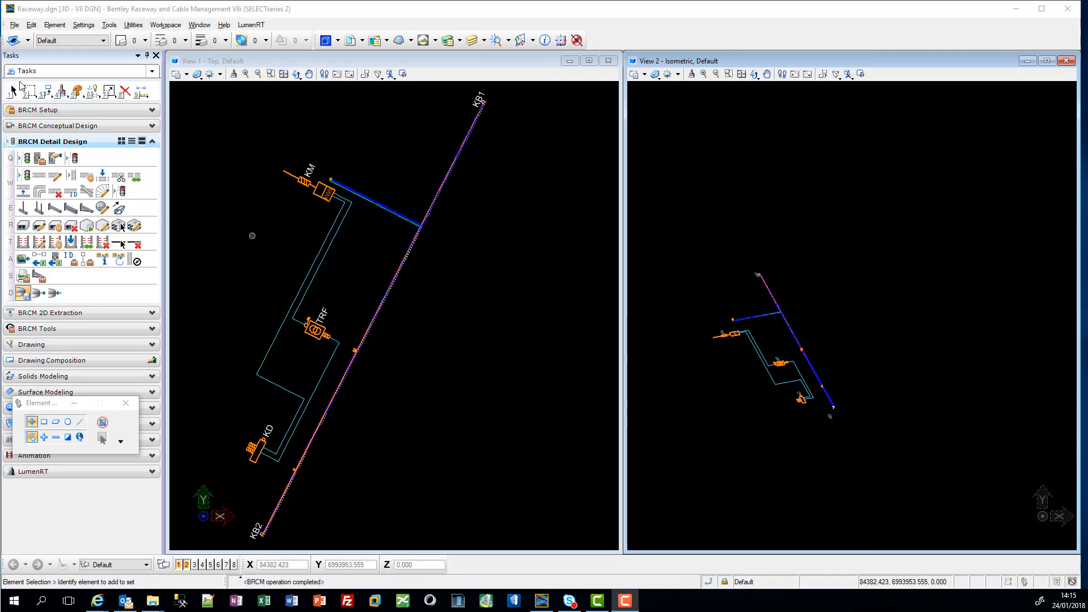
Step: Open the Routing.dgn design file from the TestRailImport project folder
click(16, 25)
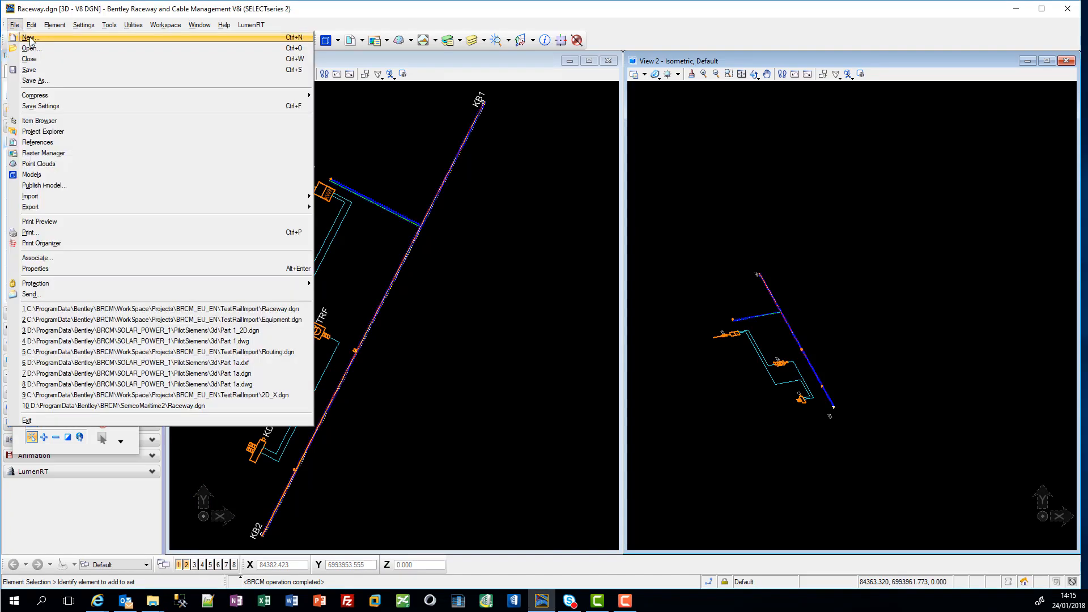
click(30, 49)
click(391, 215)
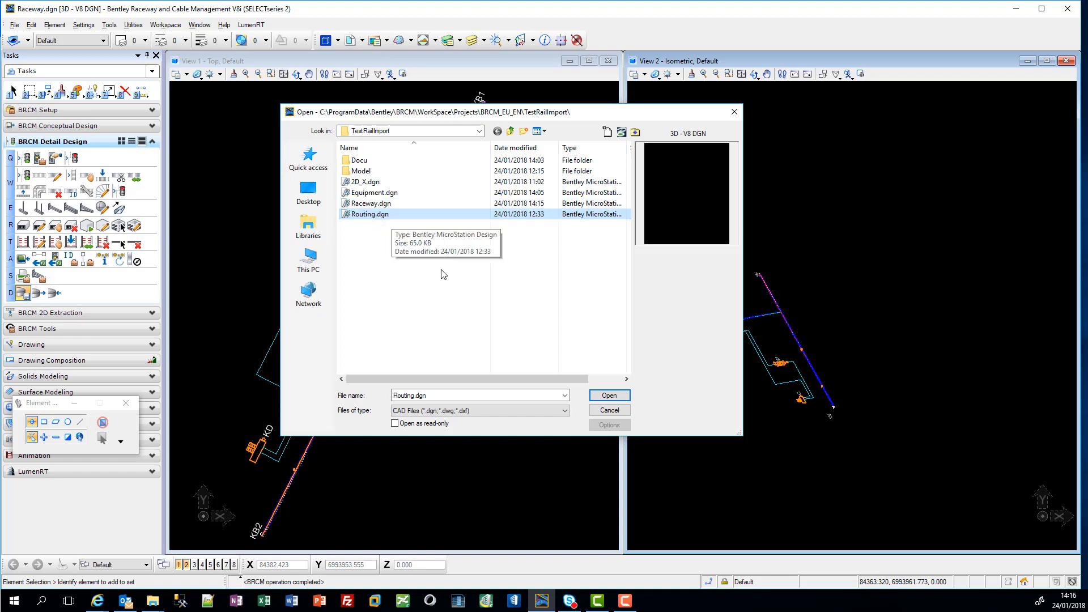
click(609, 395)
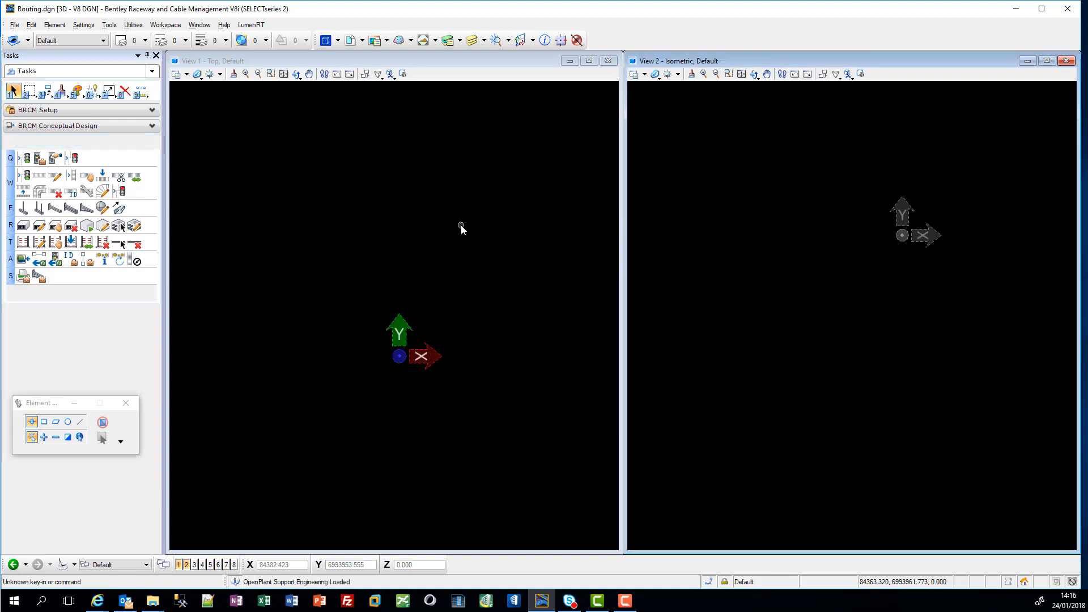
Step: Bring up the Cable Manager and run Auto Connect on all listed cables
click(87, 259)
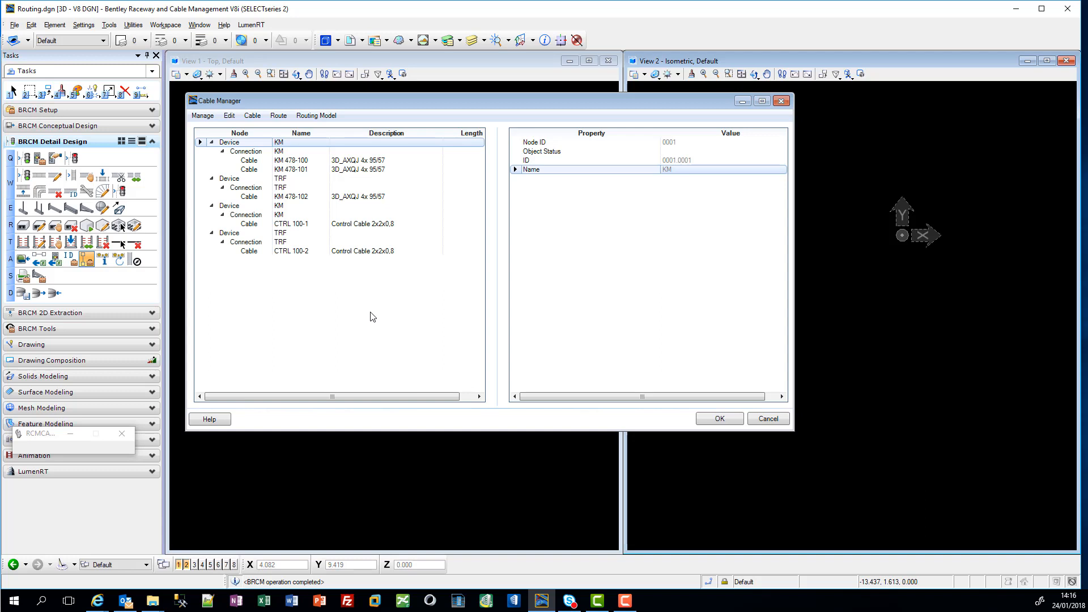
right_click(344, 162)
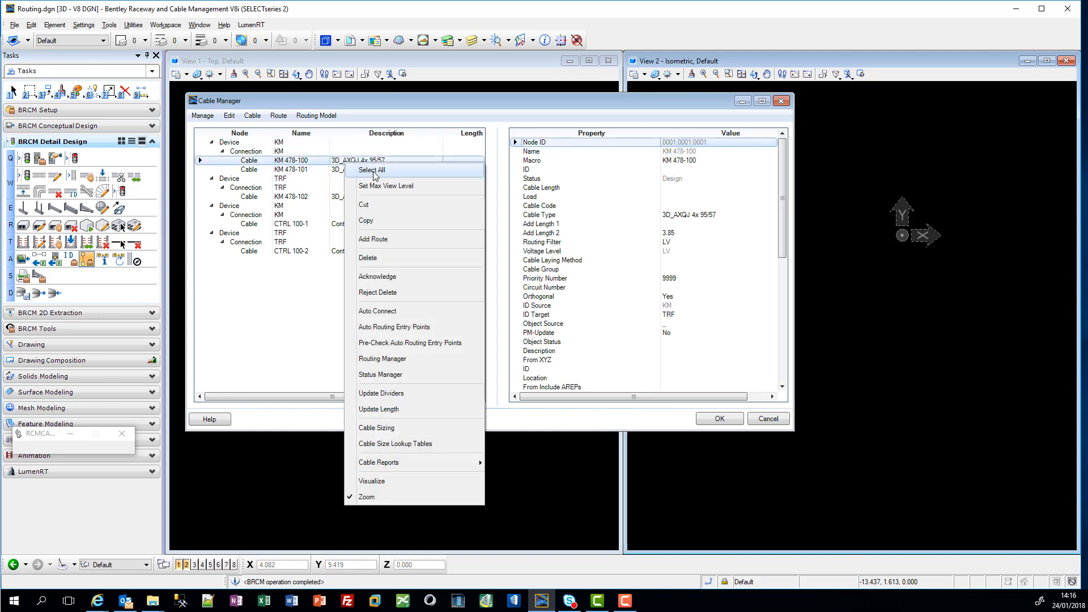
click(373, 169)
right_click(375, 164)
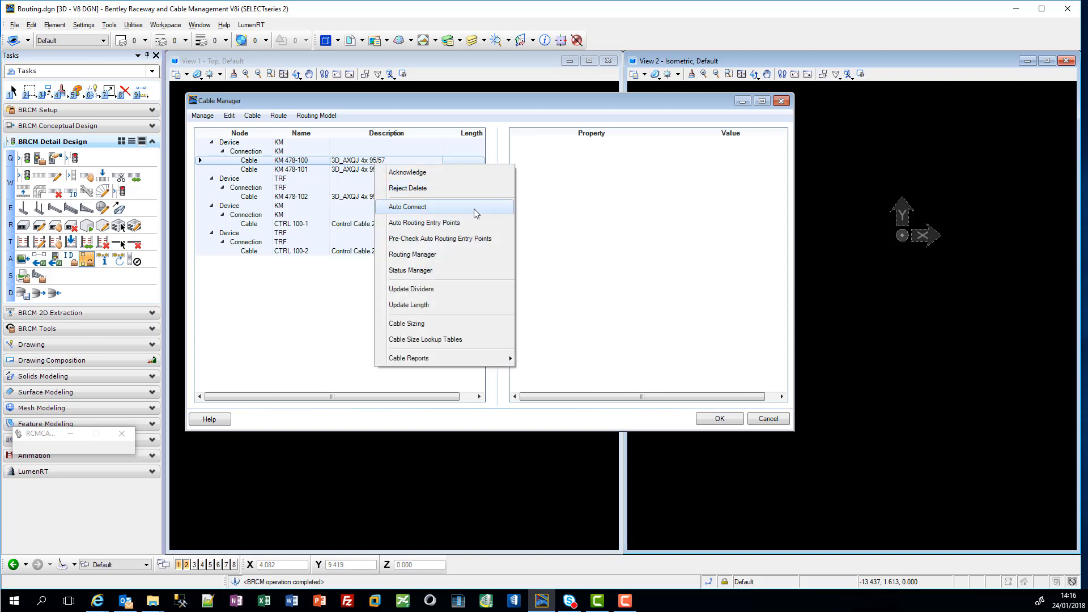
click(444, 207)
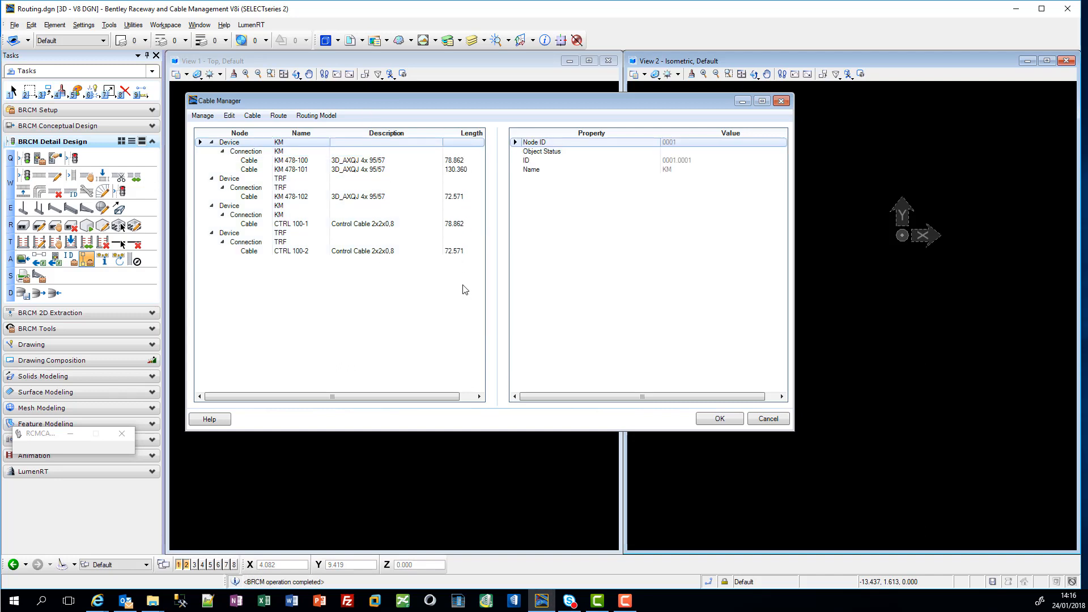
Step: Visualize the connection of cable KM 478-100 in the isometric view and return to the Cable Manager
click(378, 162)
right_click(379, 163)
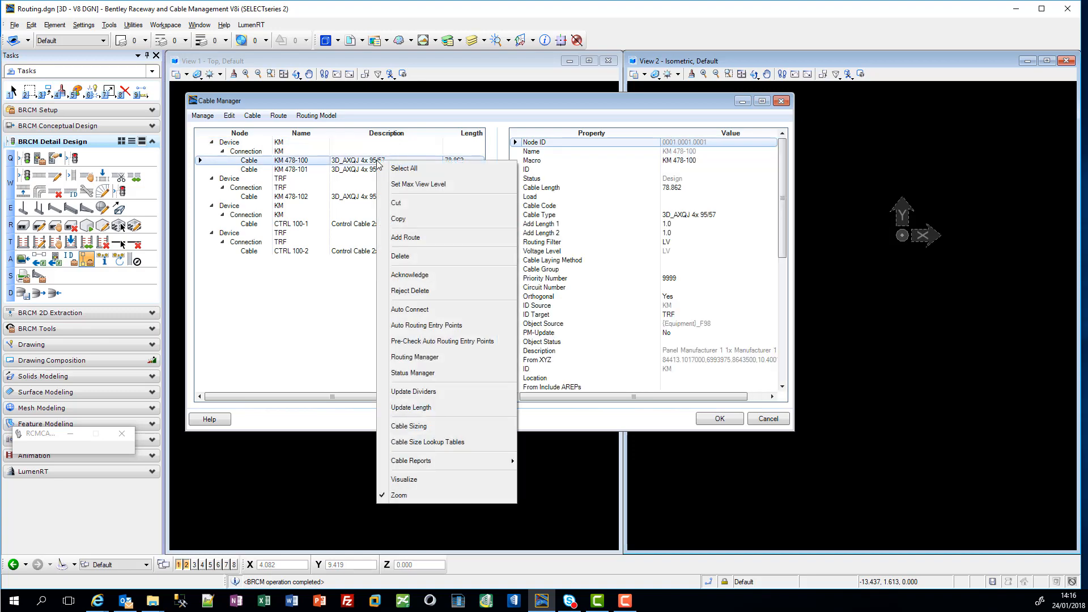
click(441, 480)
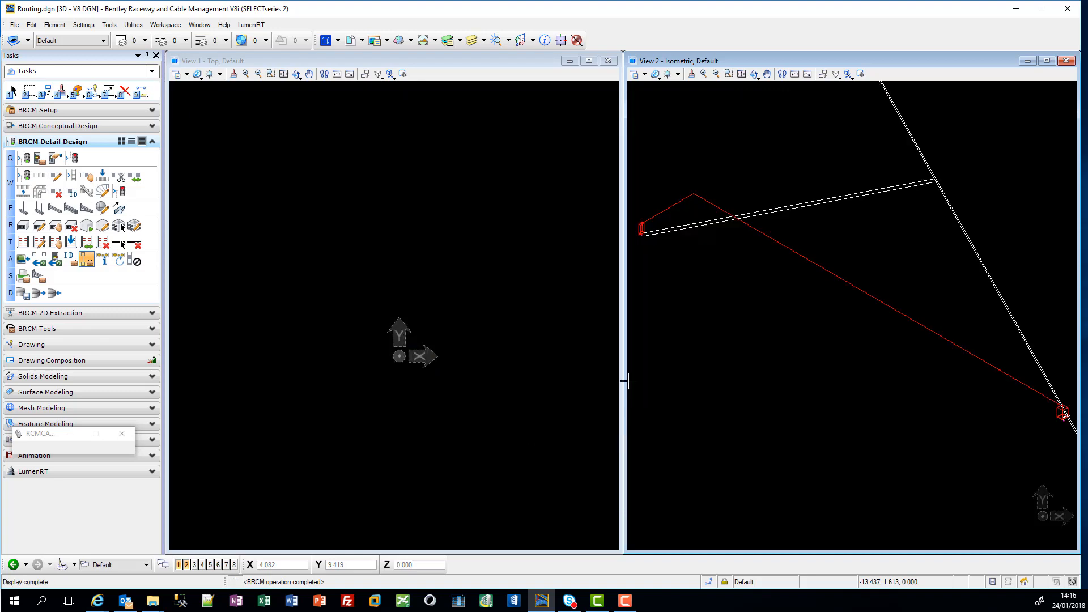
scroll(684, 346, up, 2)
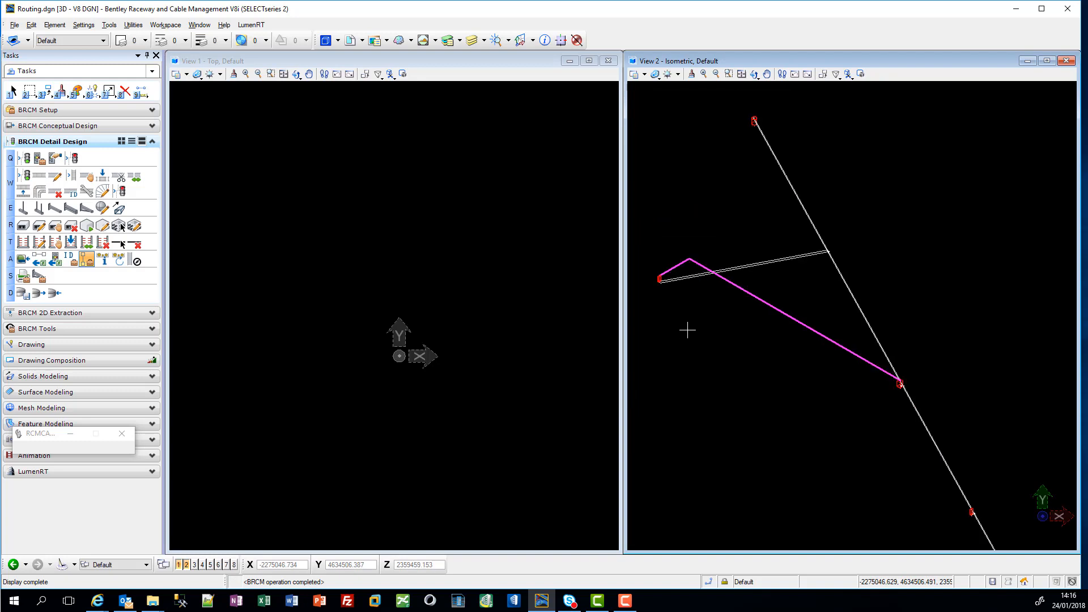
right_click(496, 291)
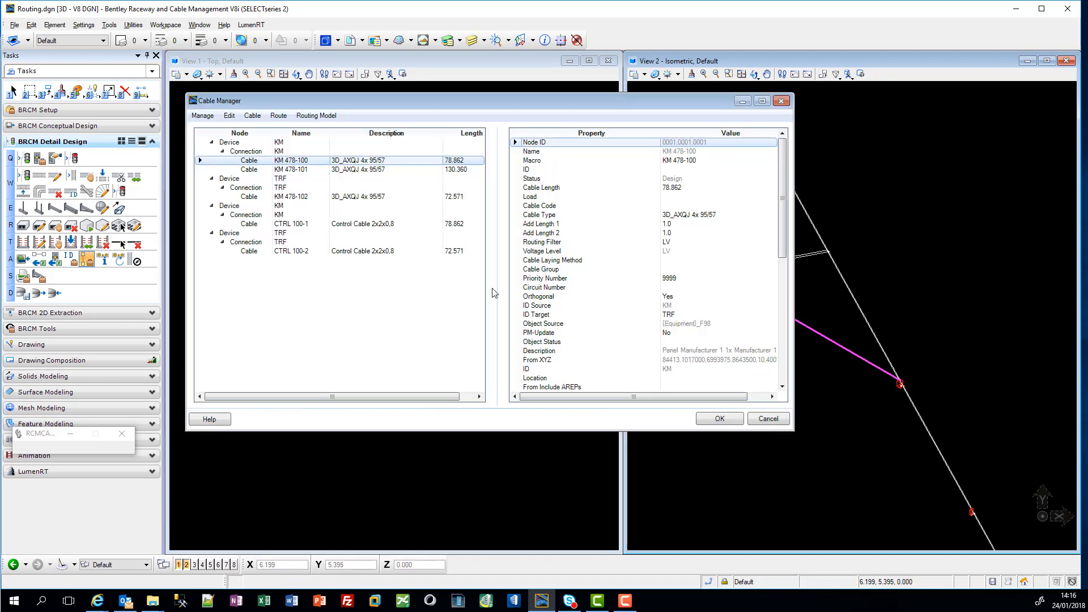
Step: Set the Orthogonal property of cable KM 478-100 to No
click(698, 300)
click(698, 299)
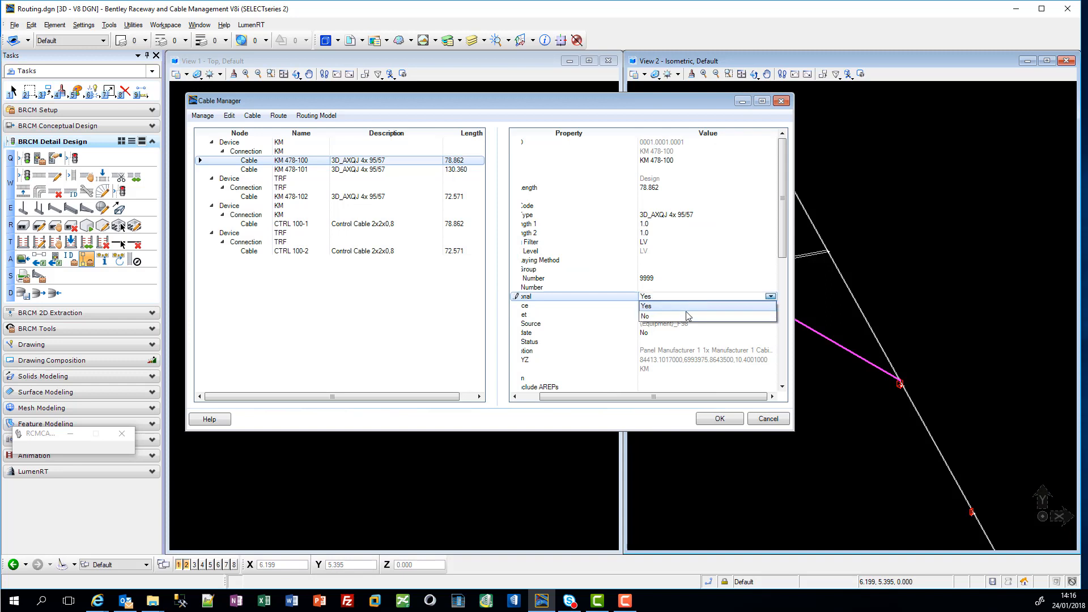
click(687, 316)
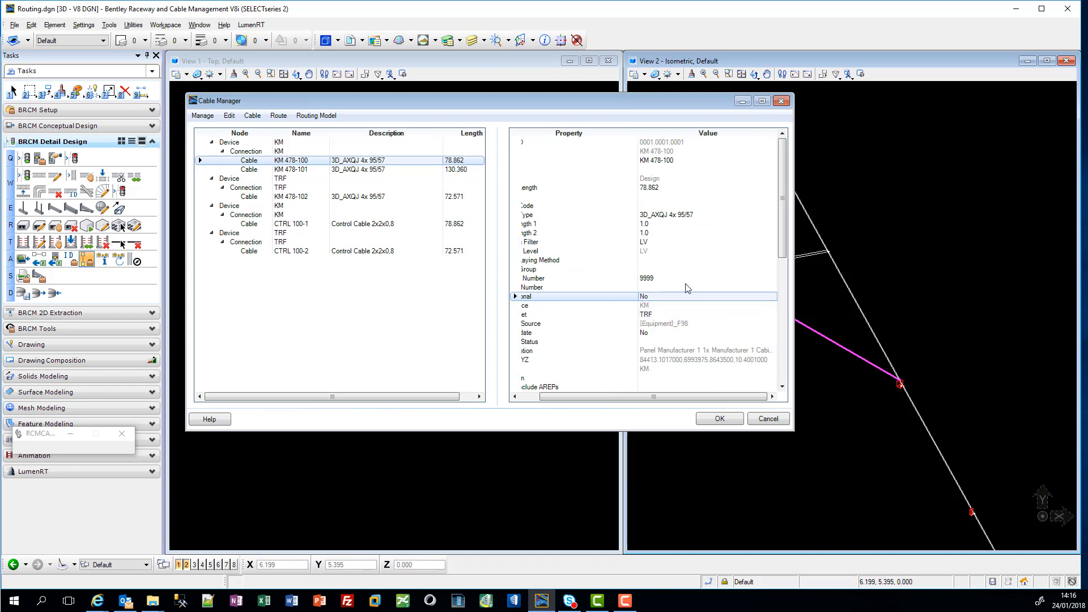
Step: Visualize the non-orthogonal connection of cable KM 478-100 and update the cable's length
right_click(453, 164)
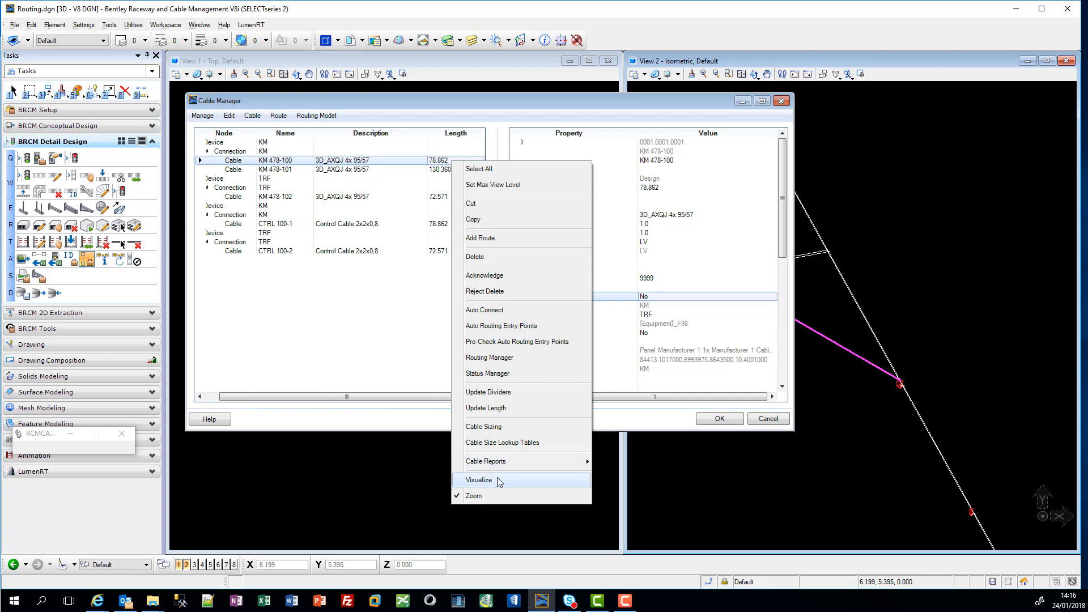
click(496, 480)
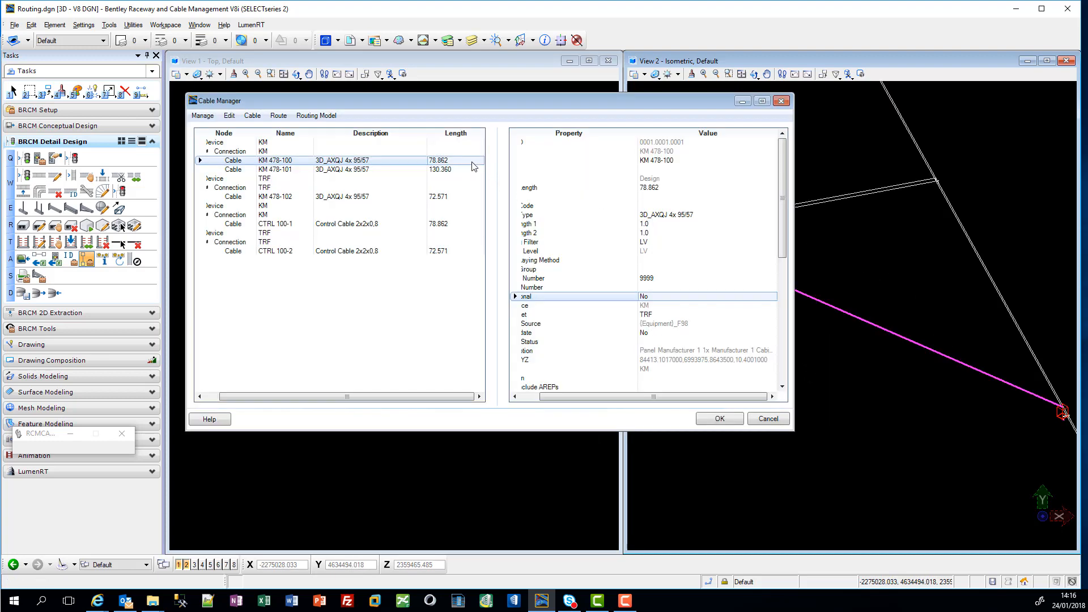
right_click(474, 165)
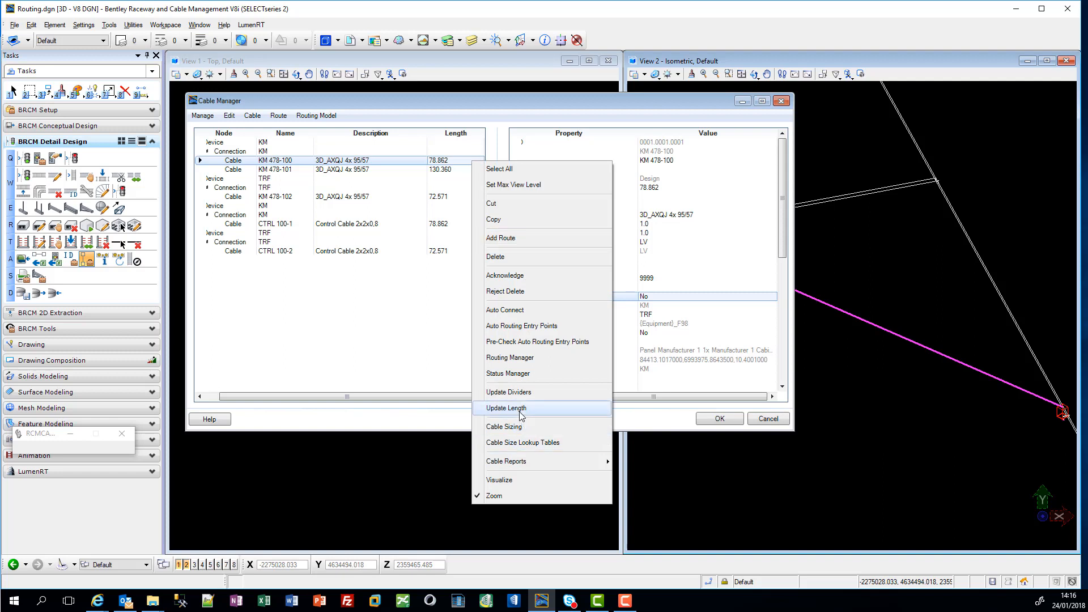
key(Escape)
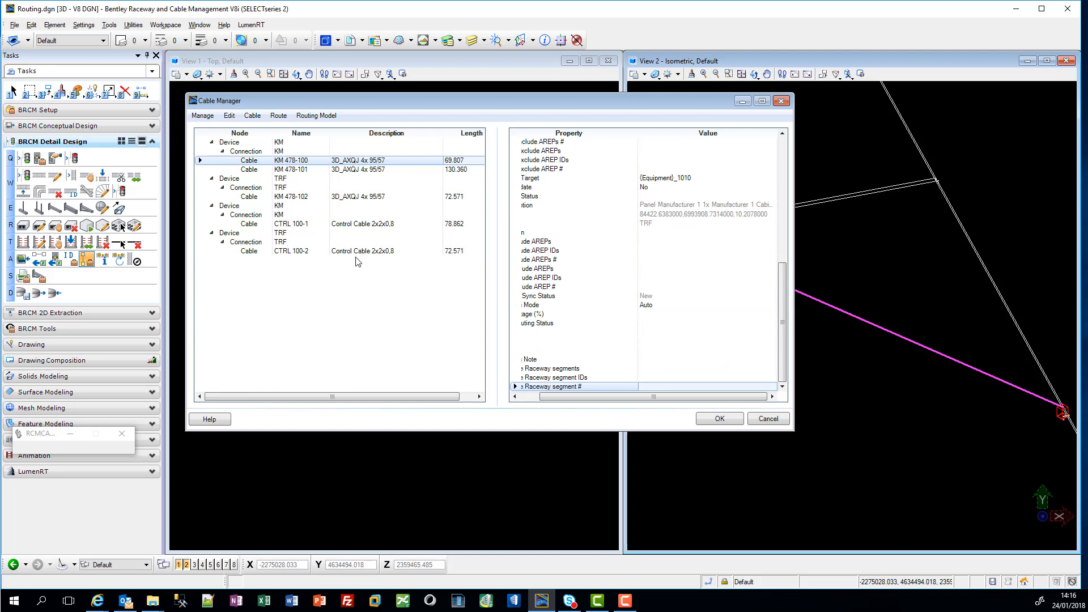
Step: Select all cables in the Cable Manager and open the Routing Manager for them
right_click(353, 189)
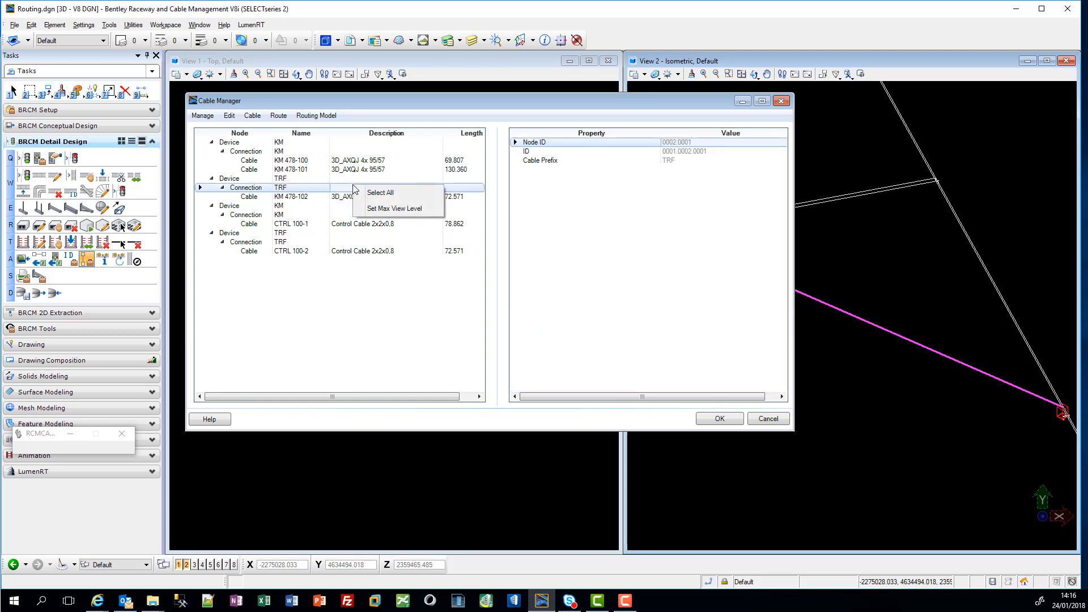
click(370, 192)
right_click(372, 191)
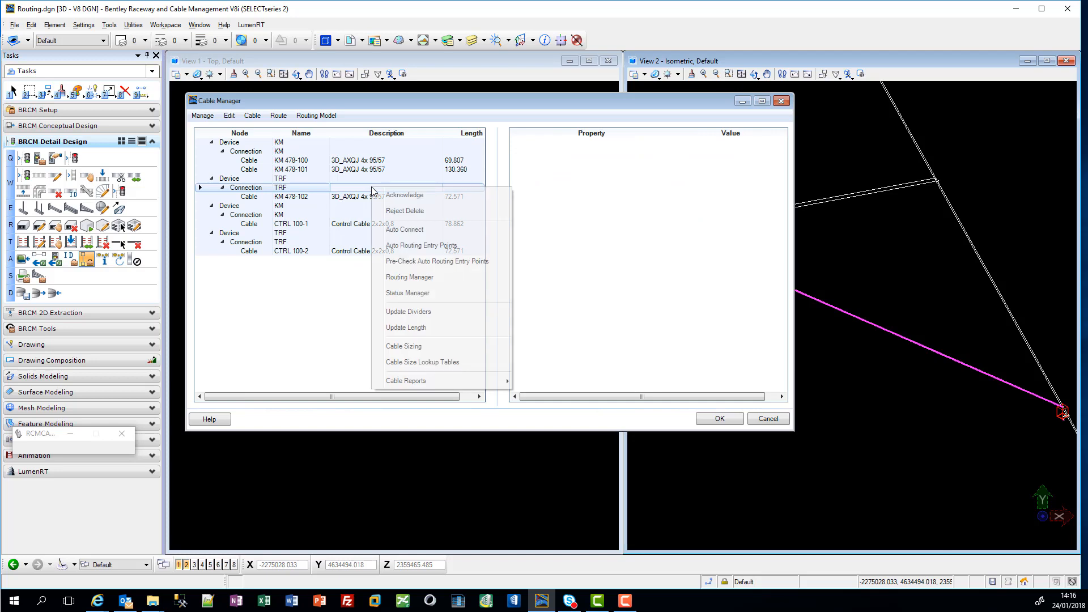
click(410, 277)
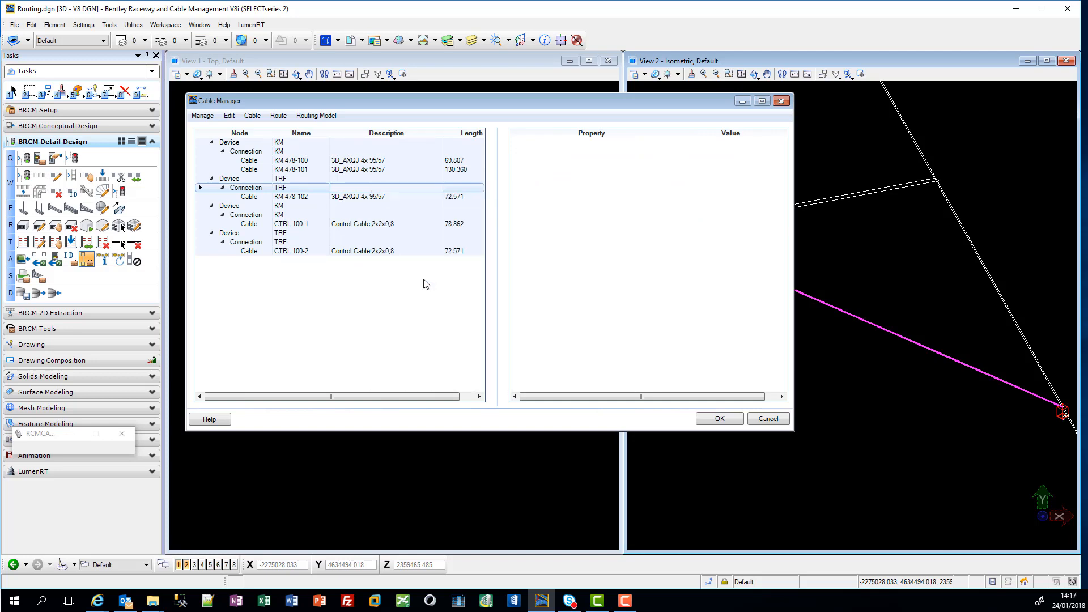
Step: Run automatic routing on all jobs in the Routing Manager and accept the generated routes
click(386, 255)
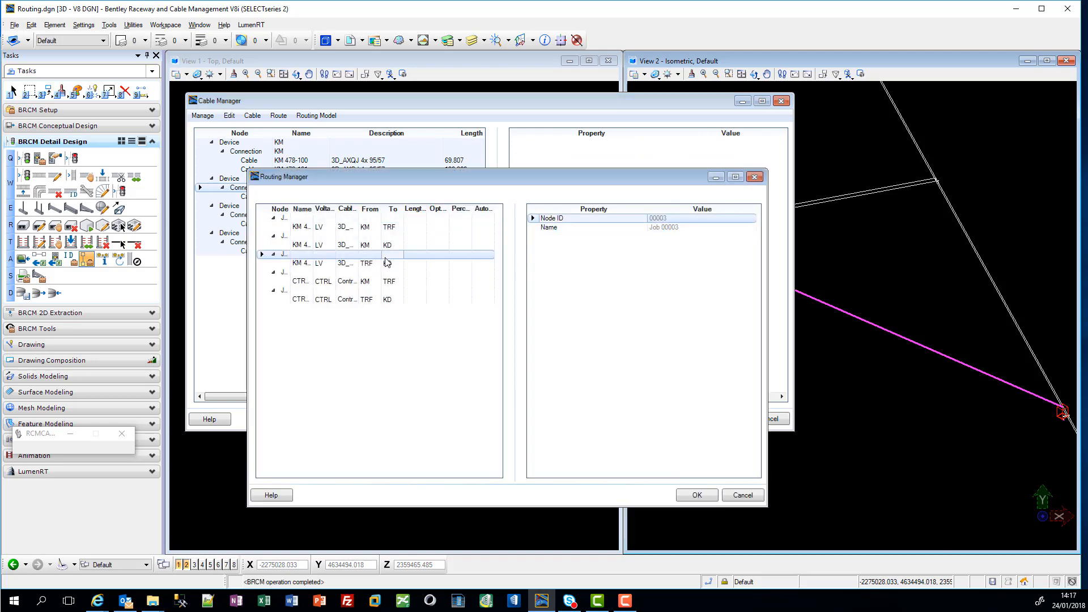
right_click(386, 256)
click(415, 307)
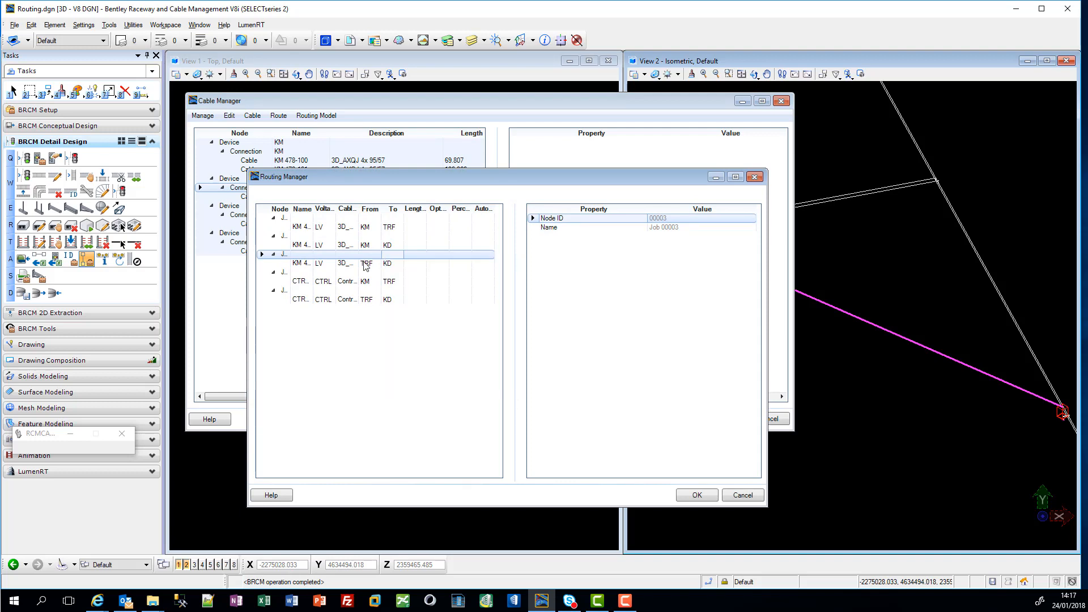
right_click(347, 244)
click(405, 375)
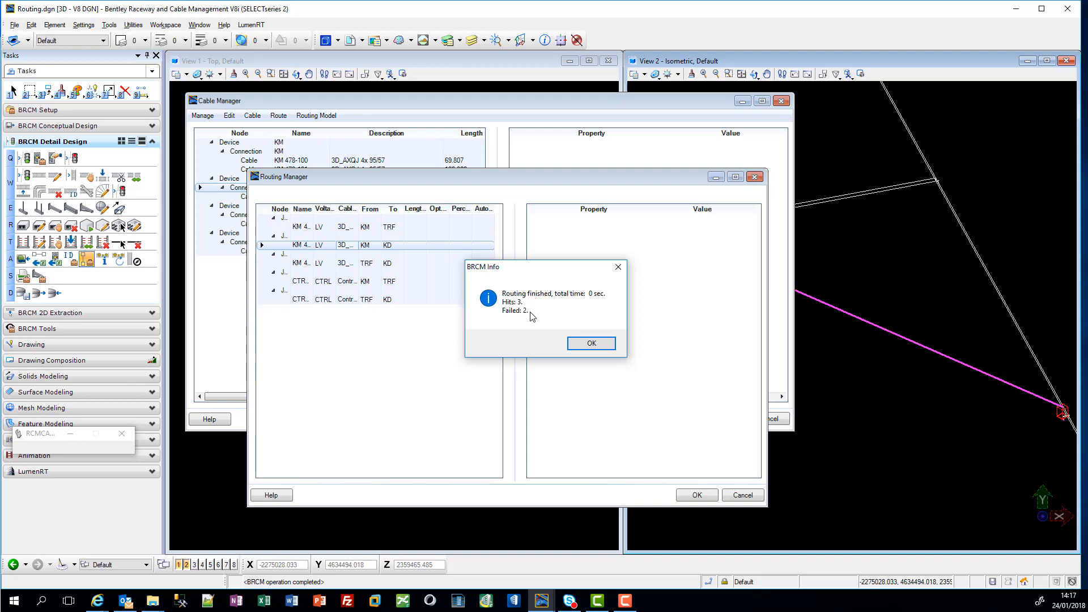
click(591, 344)
click(697, 495)
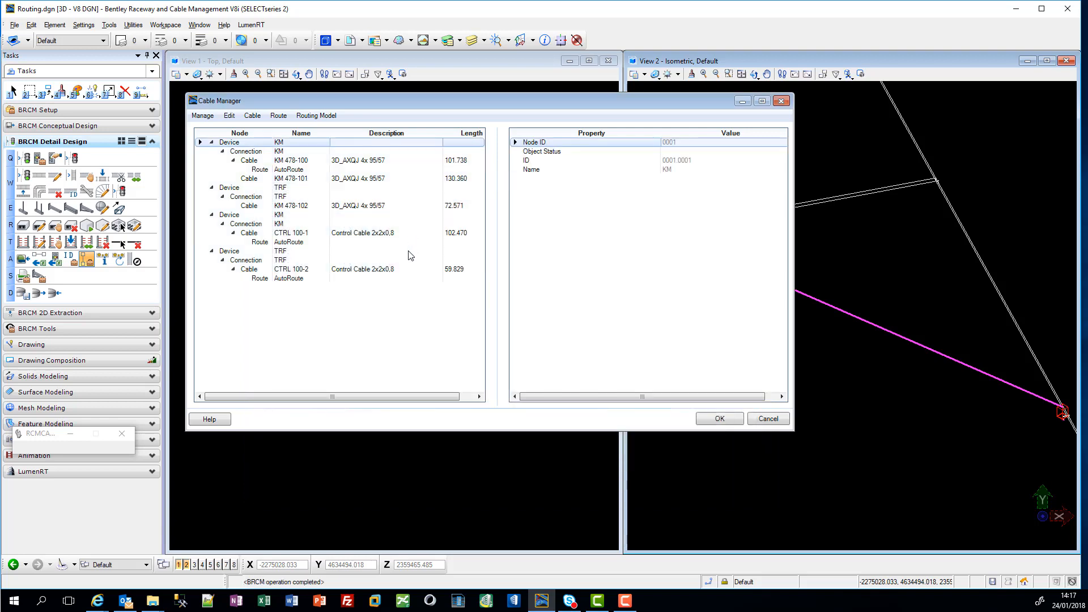
Step: Visualize the automatically routed path of control cable CTRL 100-2
click(339, 162)
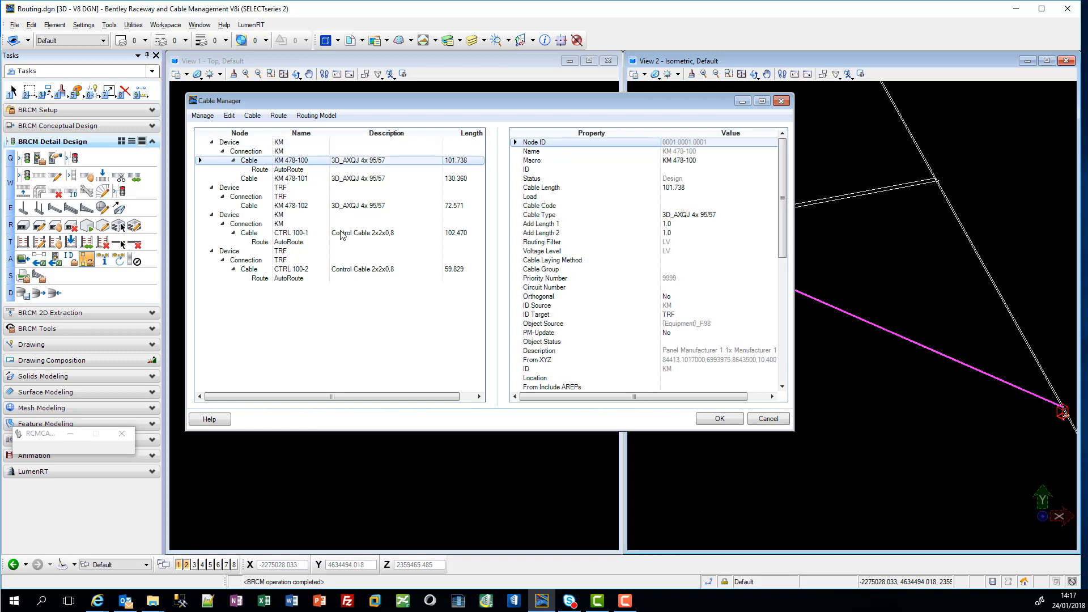
click(351, 270)
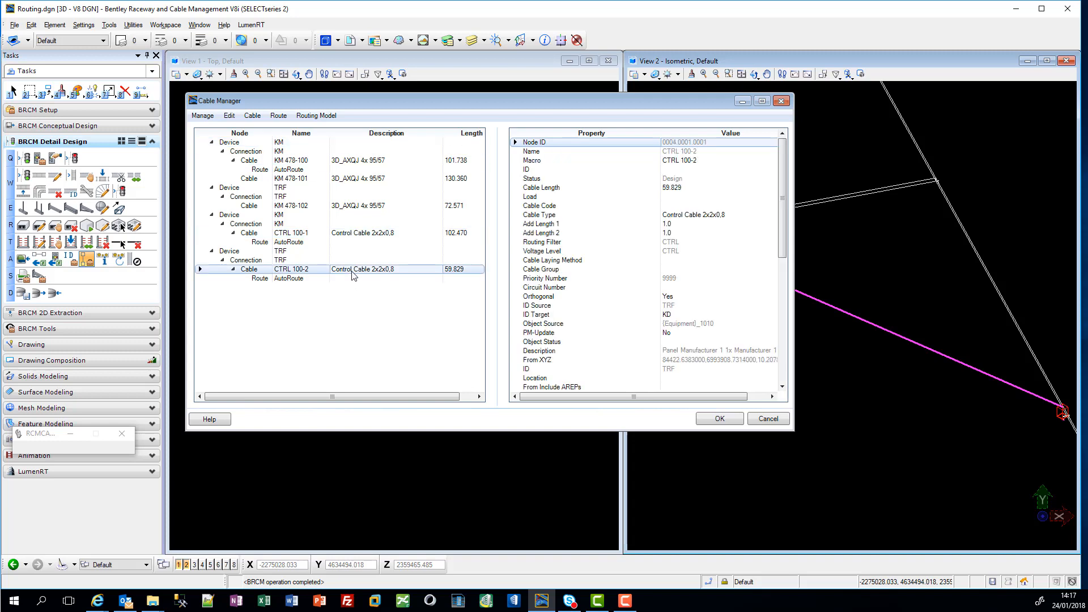
right_click(359, 274)
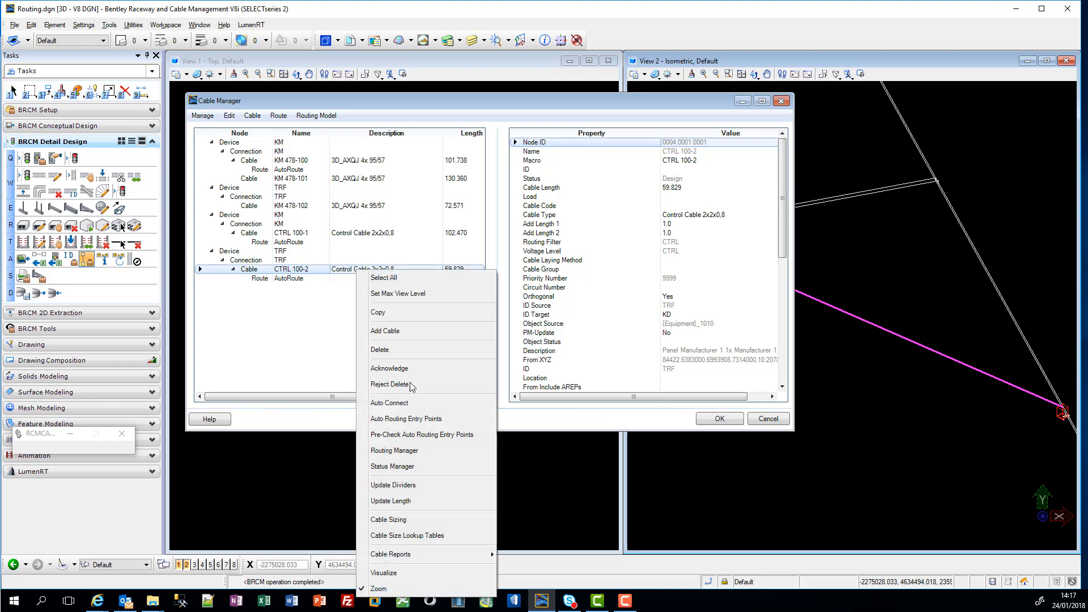
click(451, 574)
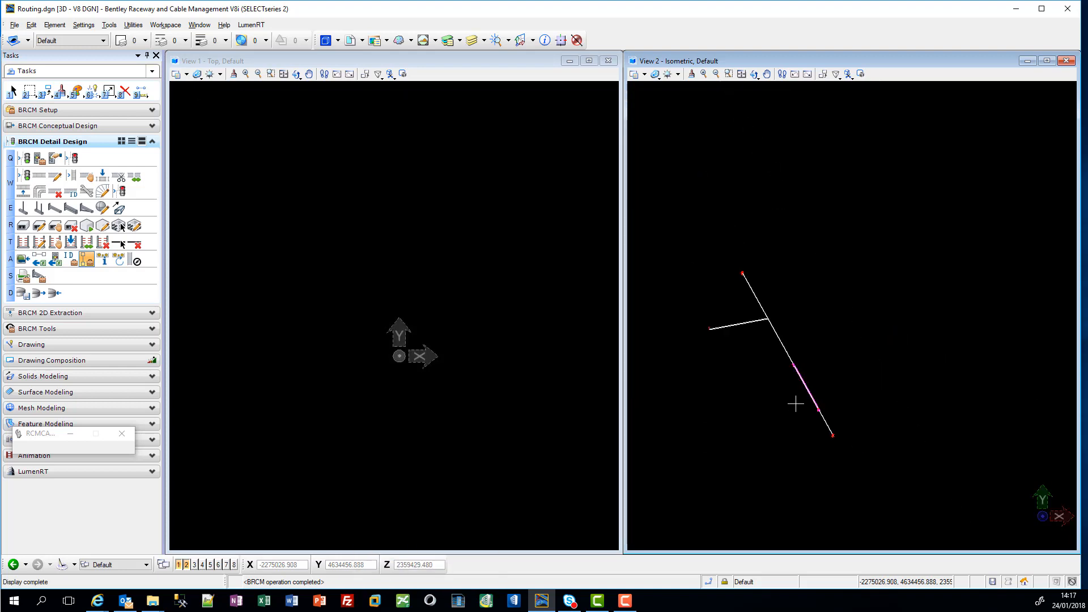
Step: Examine the CTRL 100-2 route at the KD cabinet and along the trench between TRF and KD, and return to the Cable Manager
scroll(894, 441, up, 5)
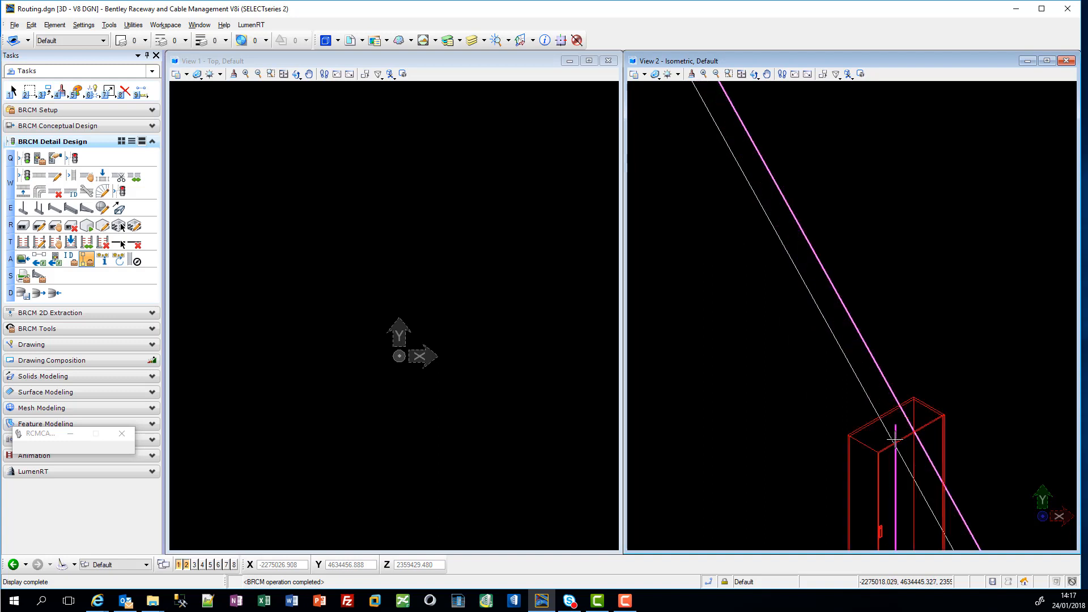
scroll(923, 465, down, 3)
scroll(921, 466, up, 5)
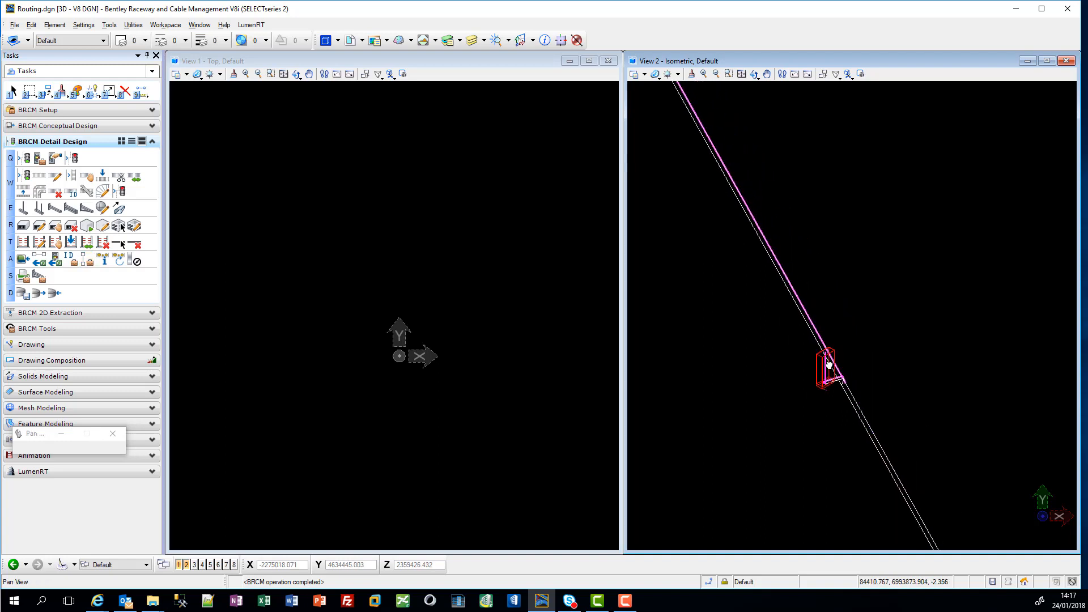
scroll(794, 457, up, 2)
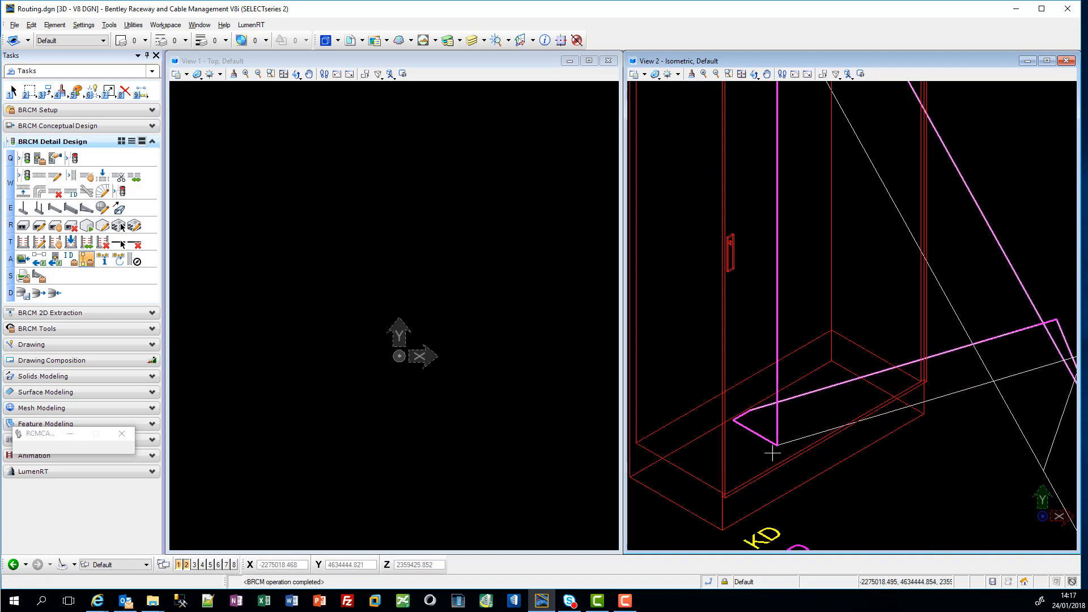
scroll(762, 341, down, 2)
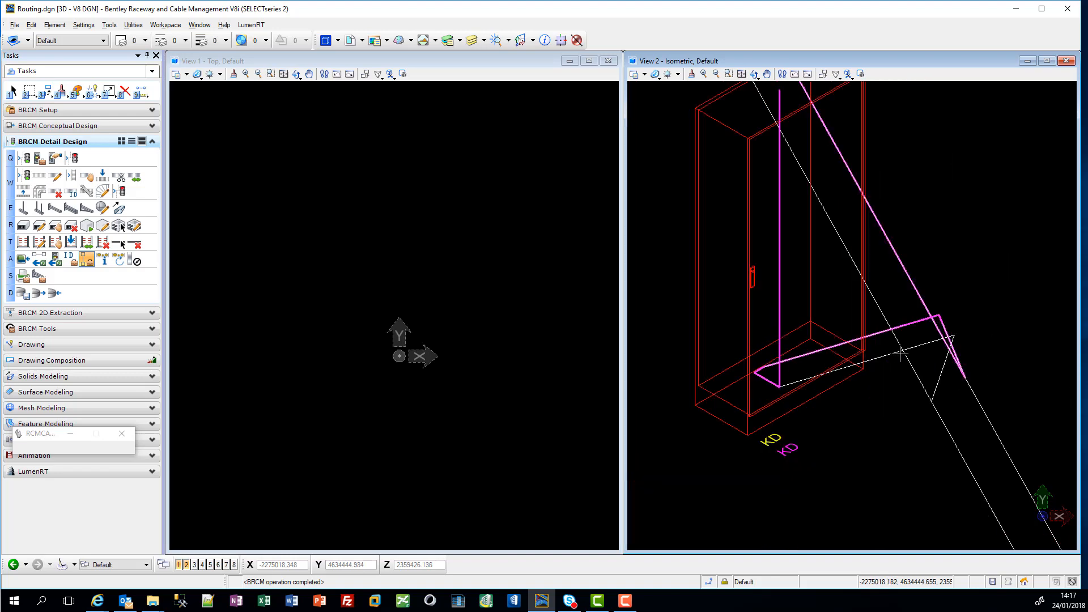
scroll(956, 371, up, 5)
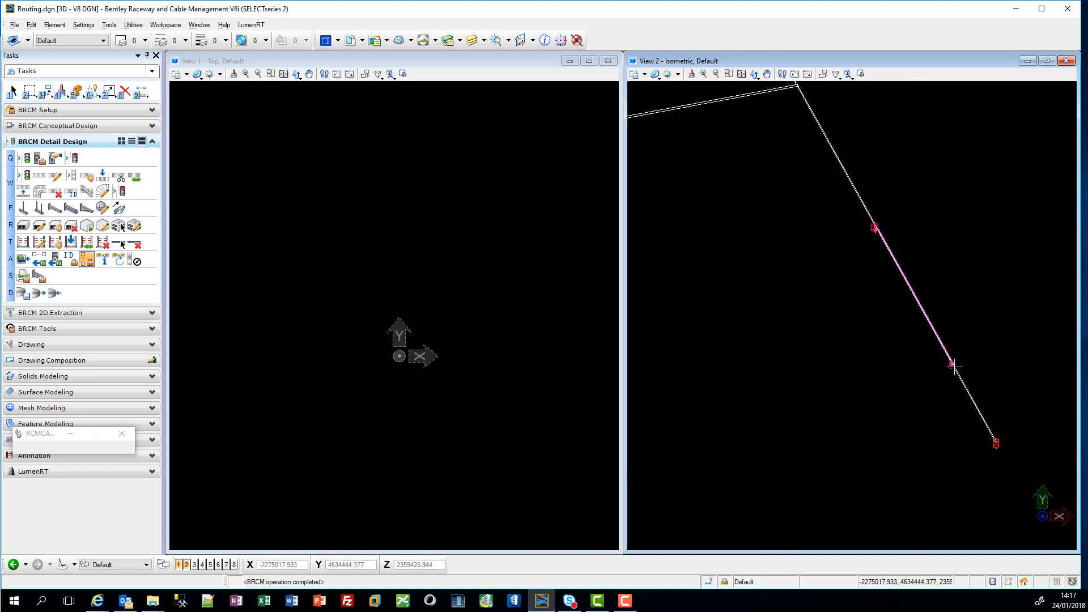
scroll(886, 218, up, 6)
scroll(832, 293, down, 3)
scroll(832, 292, down, 3)
right_click(842, 255)
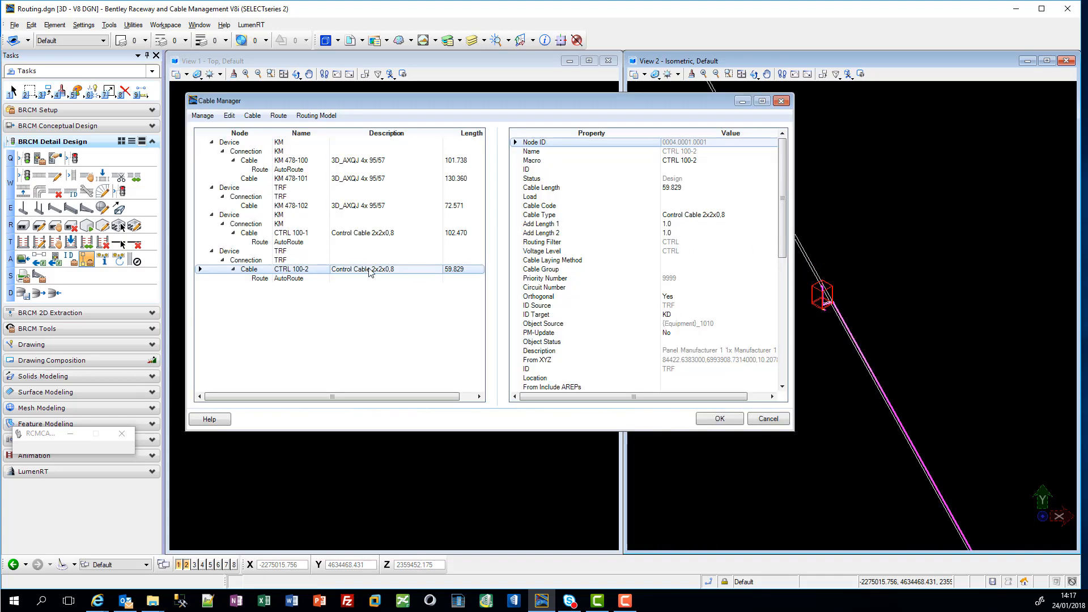
Step: Visualize the route of cable KM 478-100, examine it from the KM cabinet to TRF, and return to the Cable Manager
right_click(356, 162)
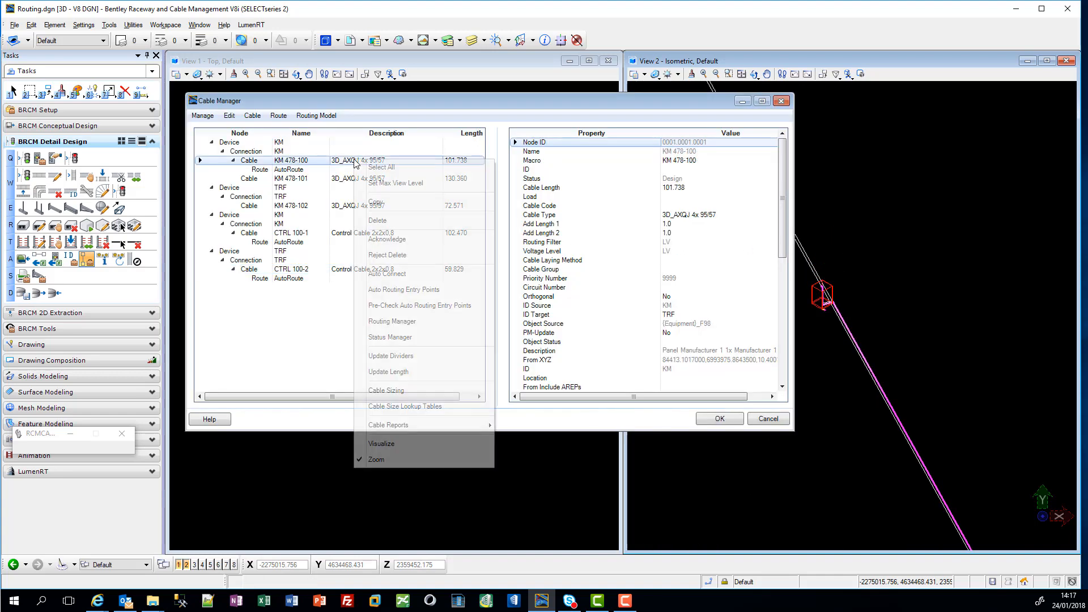
click(421, 445)
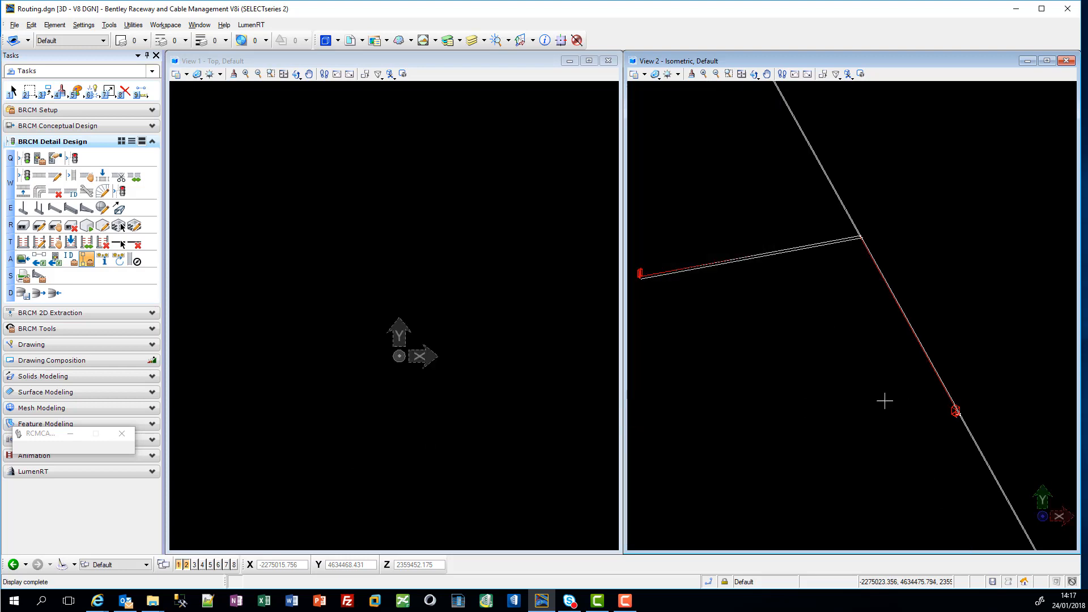
scroll(630, 279, up, 5)
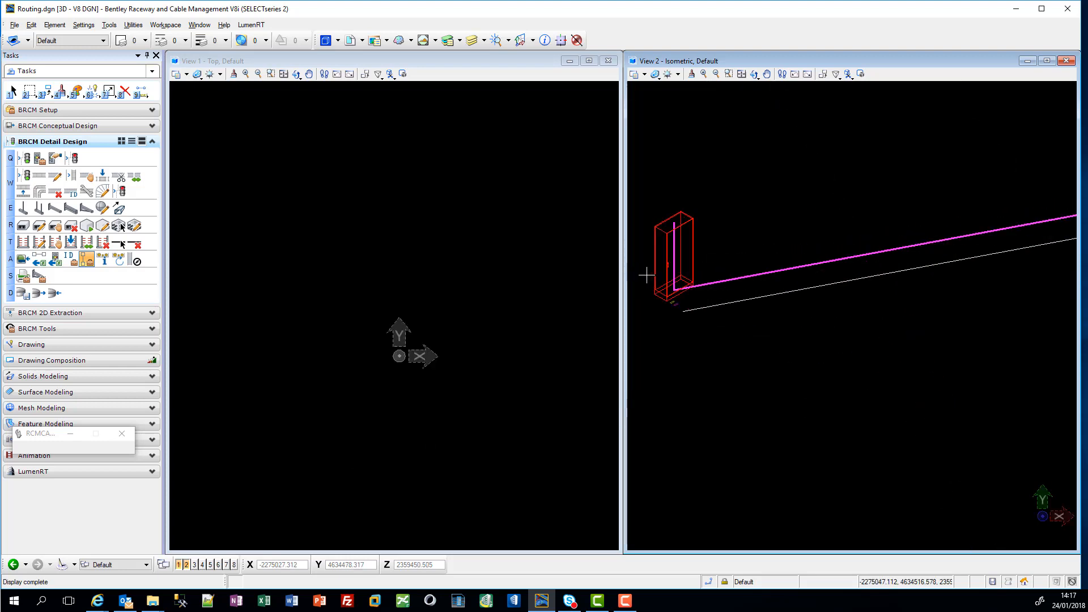
scroll(708, 281, down, 2)
scroll(732, 280, down, 4)
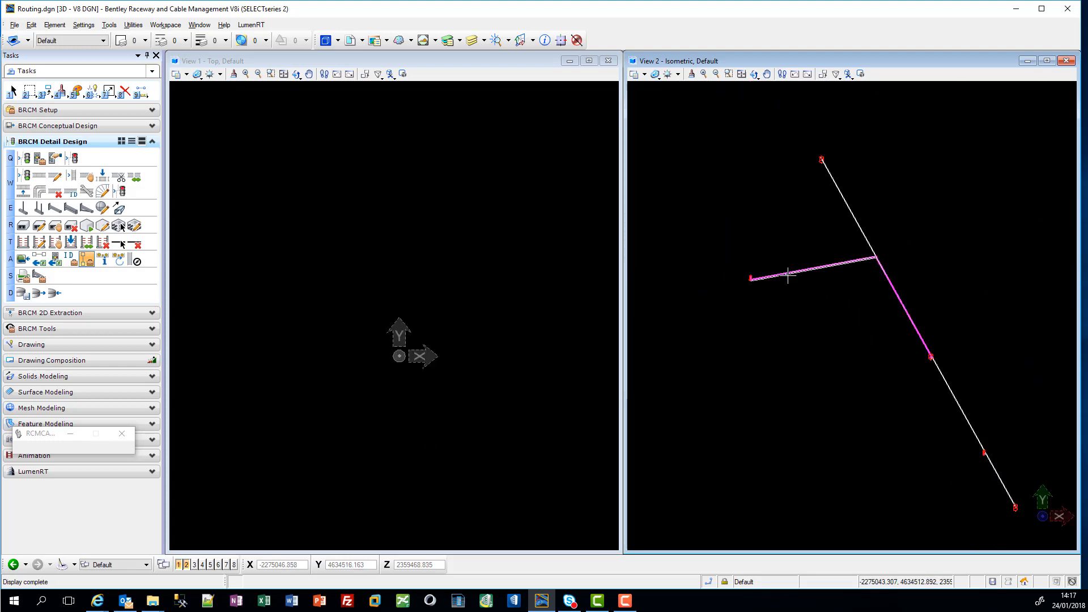
scroll(901, 303, up, 4)
scroll(930, 337, down, 5)
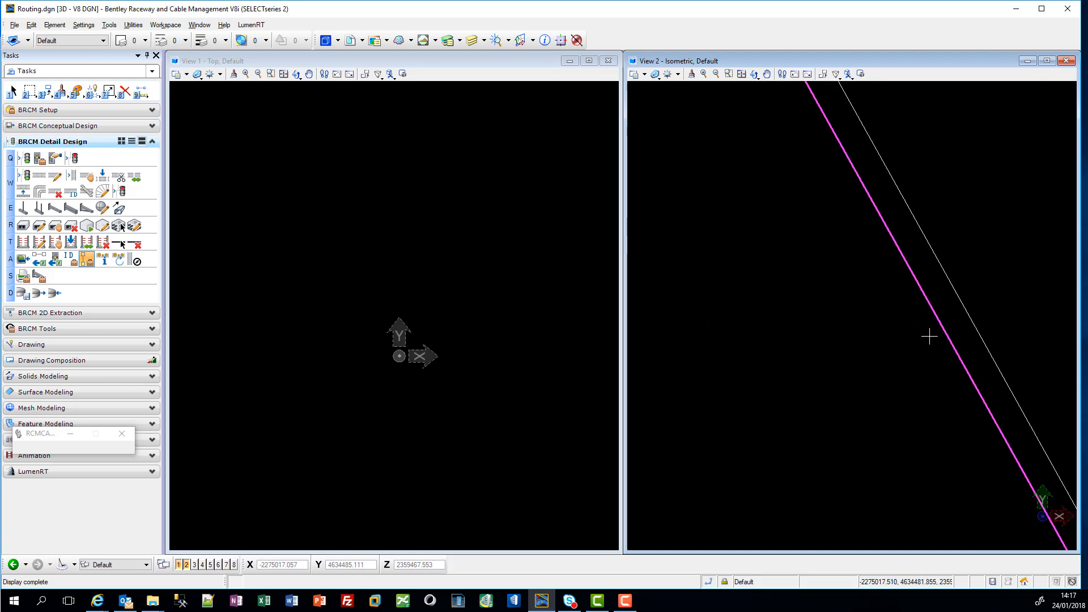
click(120, 226)
Step: Refresh the routing model from the Cable Manager and save the changes
click(357, 233)
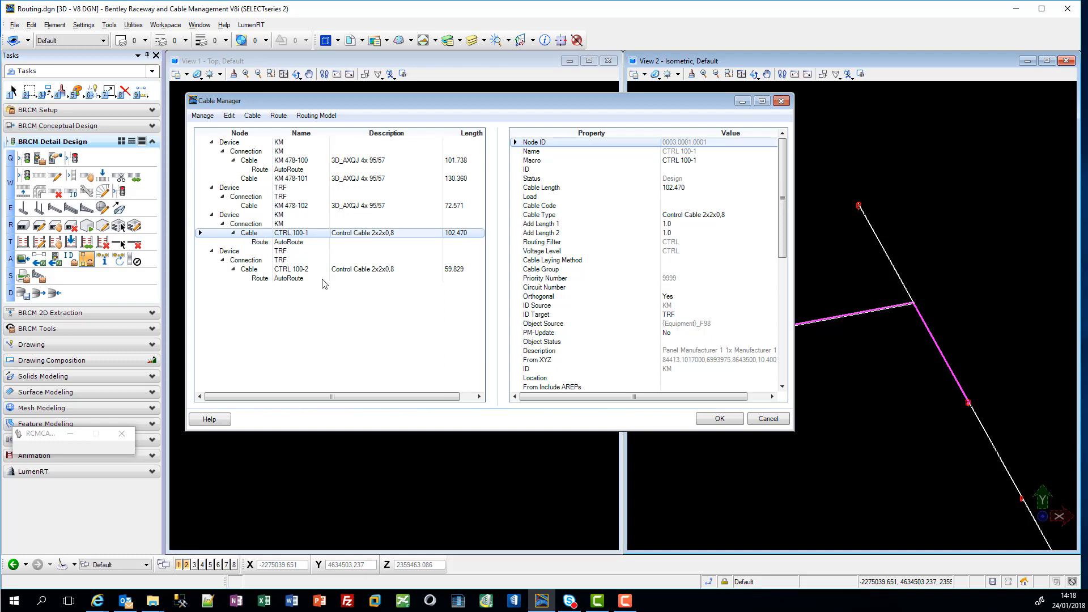
click(330, 116)
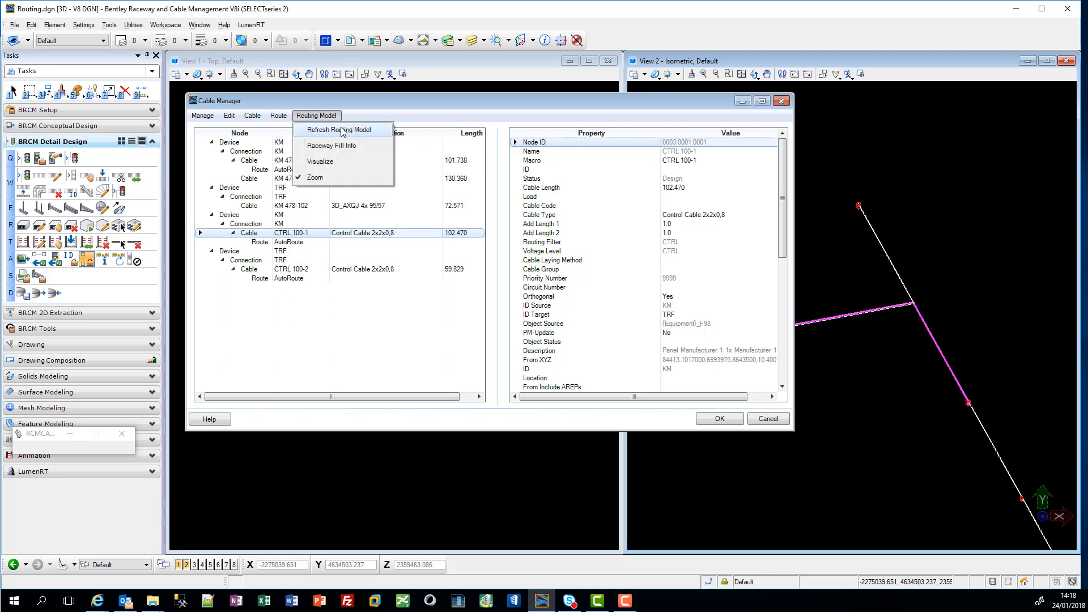
click(343, 130)
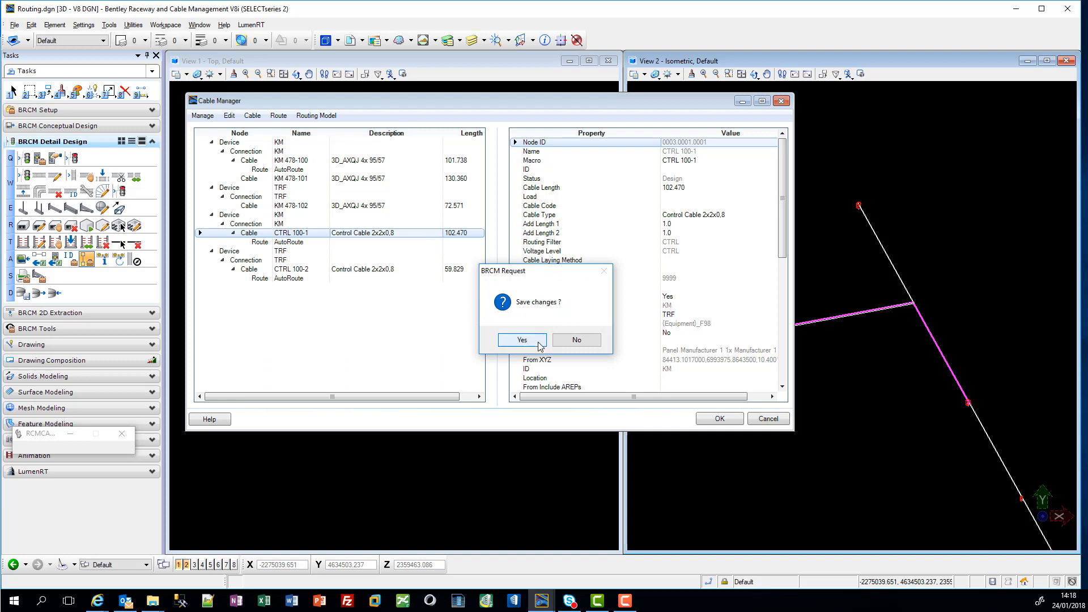
click(520, 341)
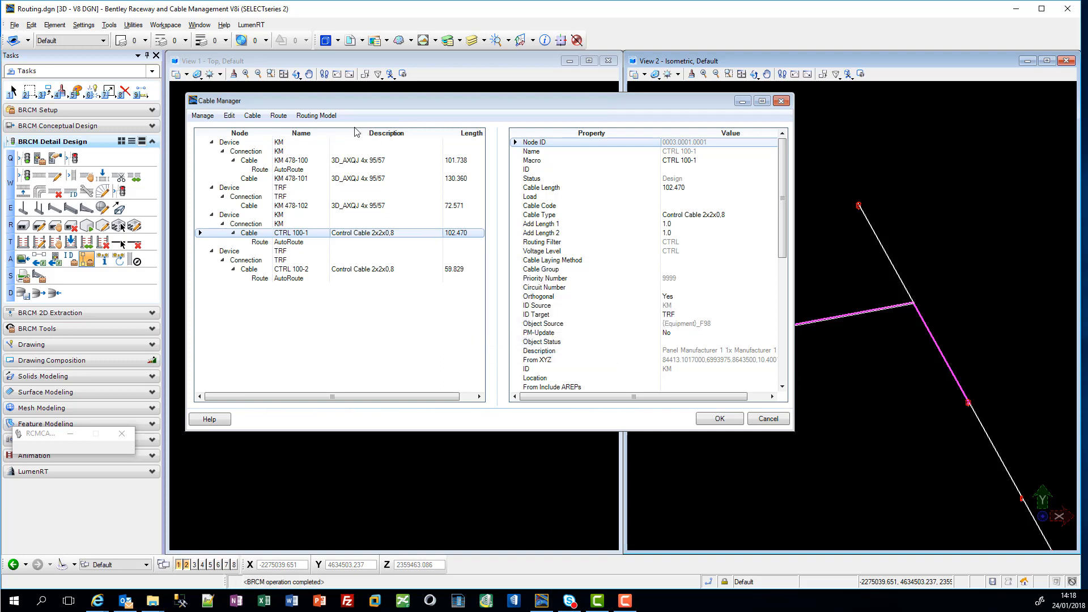
Step: Start Raceway Fill Info and check the fill of the routing line between TRF and KD
click(321, 117)
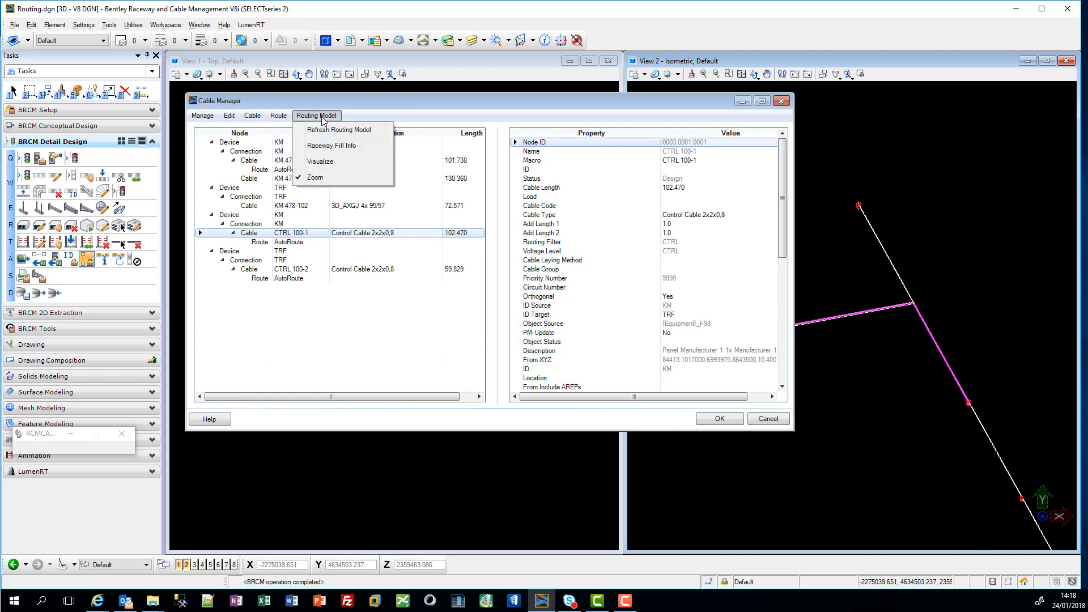
click(338, 152)
scroll(902, 457, down, 6)
scroll(924, 437, up, 9)
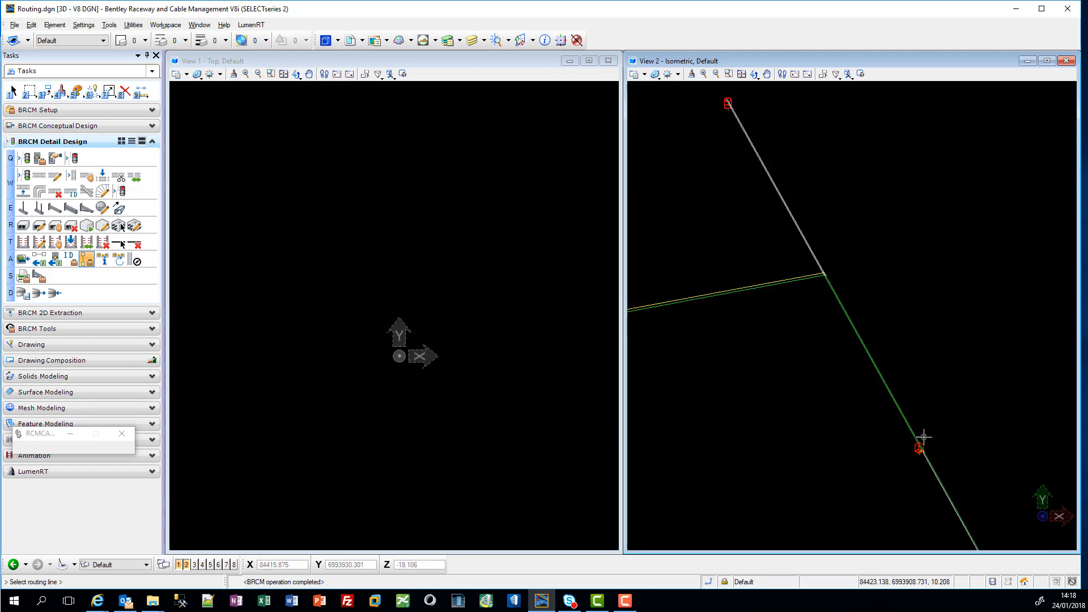
scroll(876, 456, down, 5)
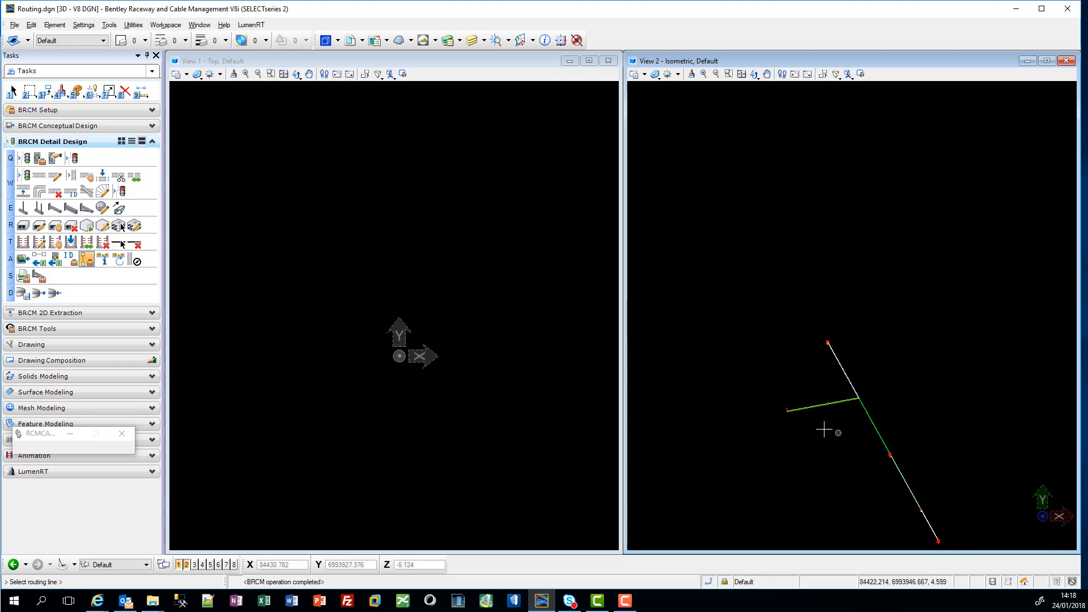
scroll(910, 484, up, 5)
scroll(910, 485, up, 3)
mouse_move(754, 457)
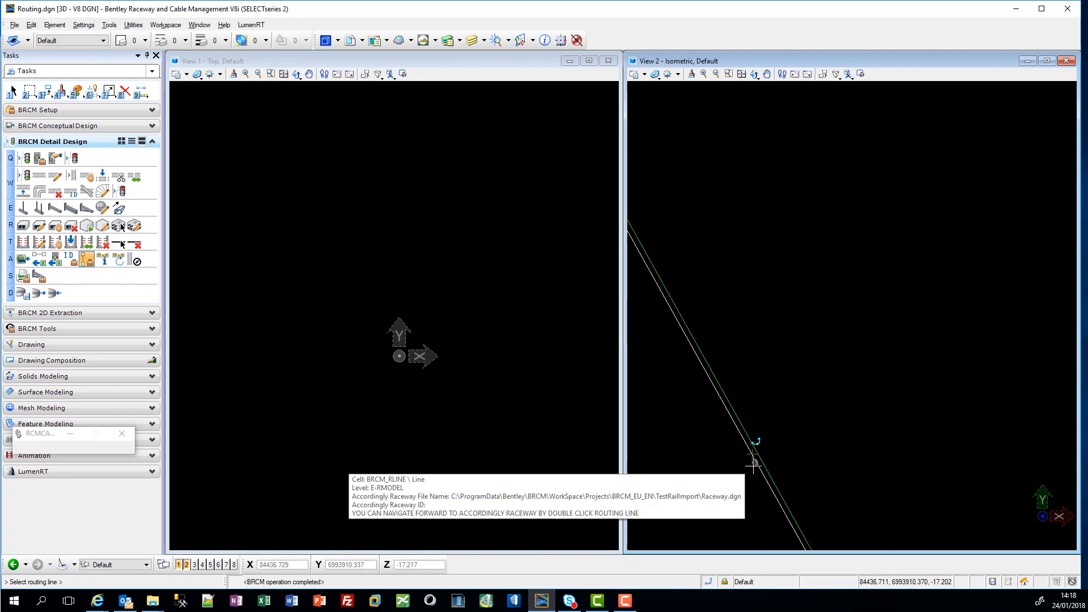
scroll(754, 462, down, 2)
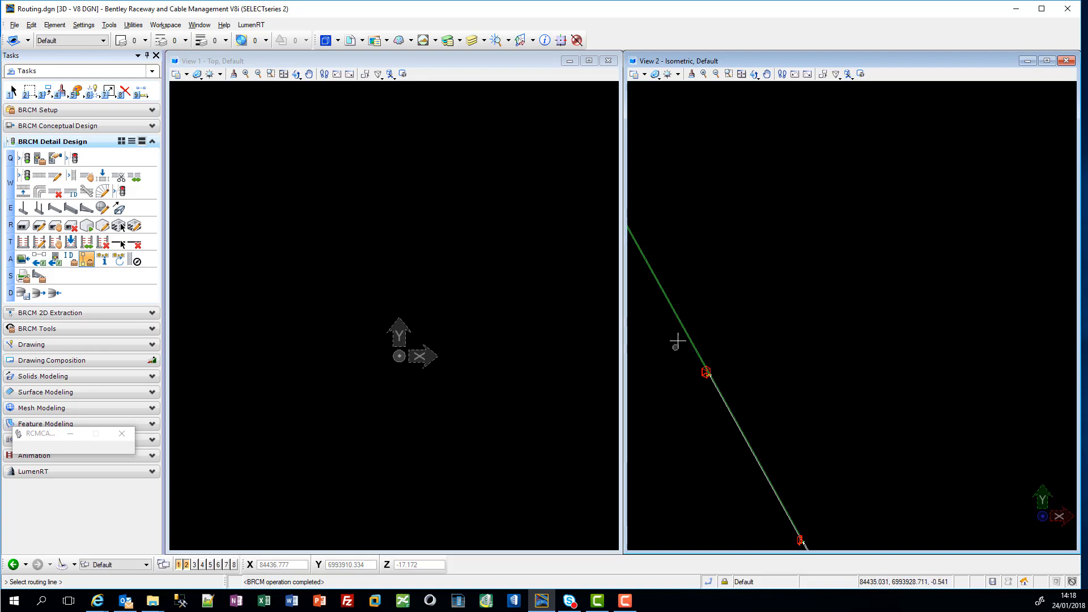
middle_drag(680, 342, 788, 287)
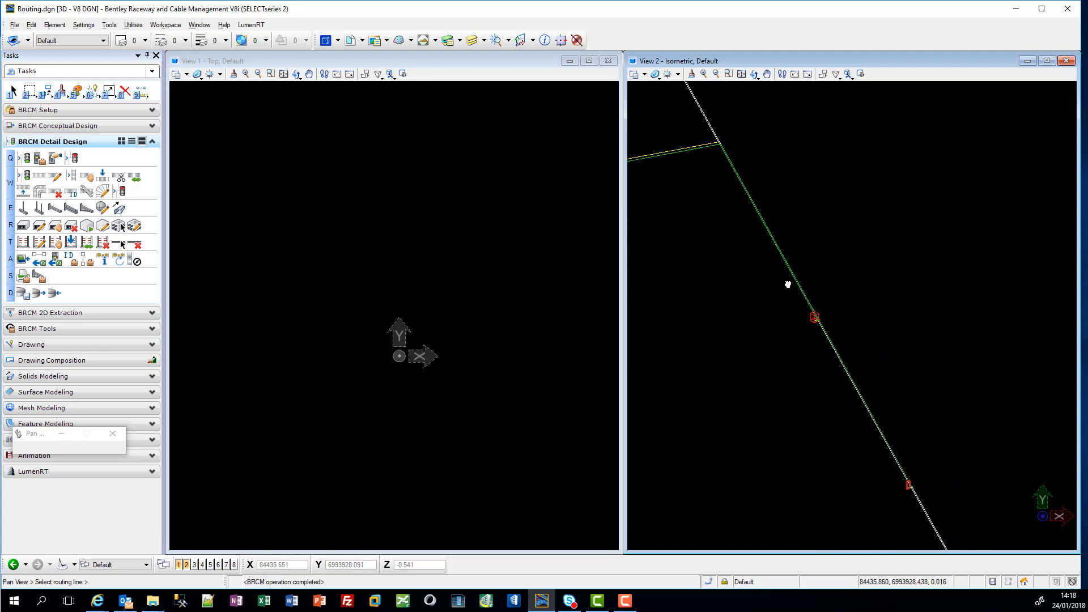
scroll(794, 380, up, 3)
click(797, 377)
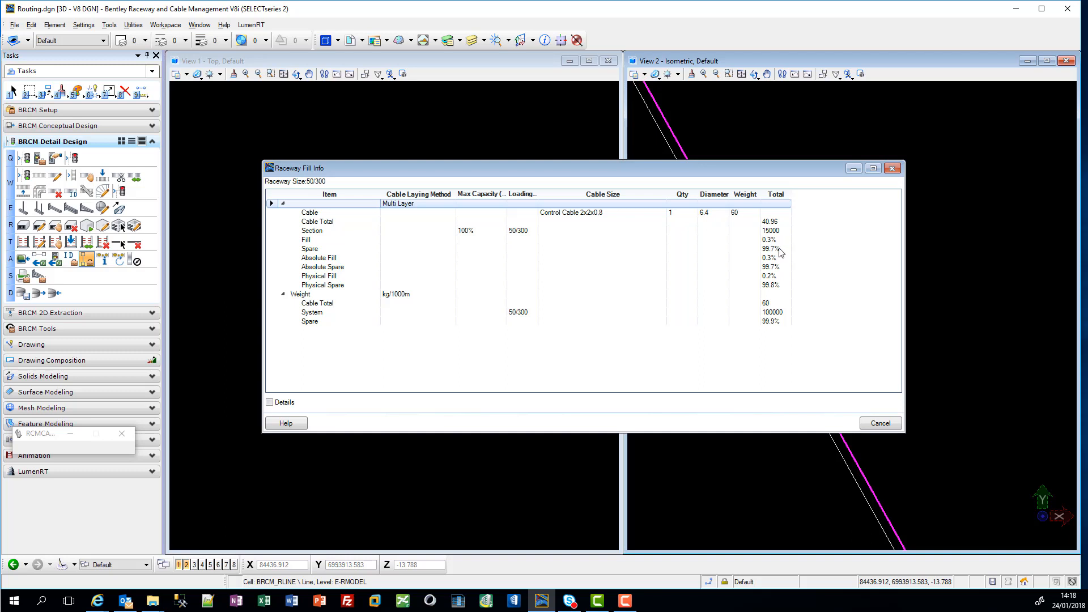
click(880, 424)
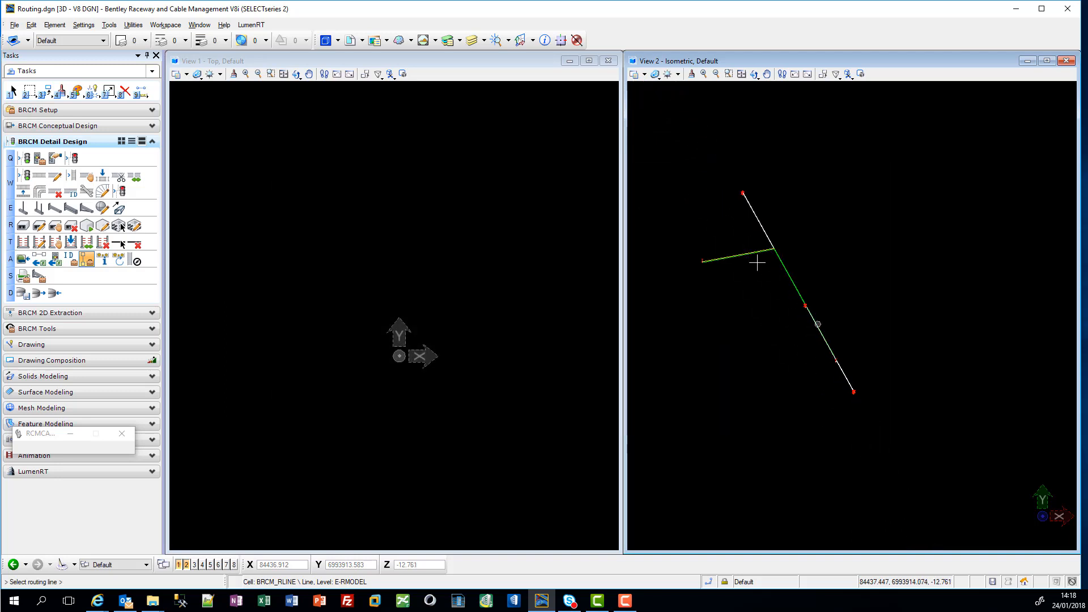
Step: Check the raceway fill of the yellow low-voltage routing line on the side branch to KM
scroll(789, 248, up, 4)
middle_drag(686, 273, 933, 308)
middle_drag(763, 277, 802, 284)
click(721, 283)
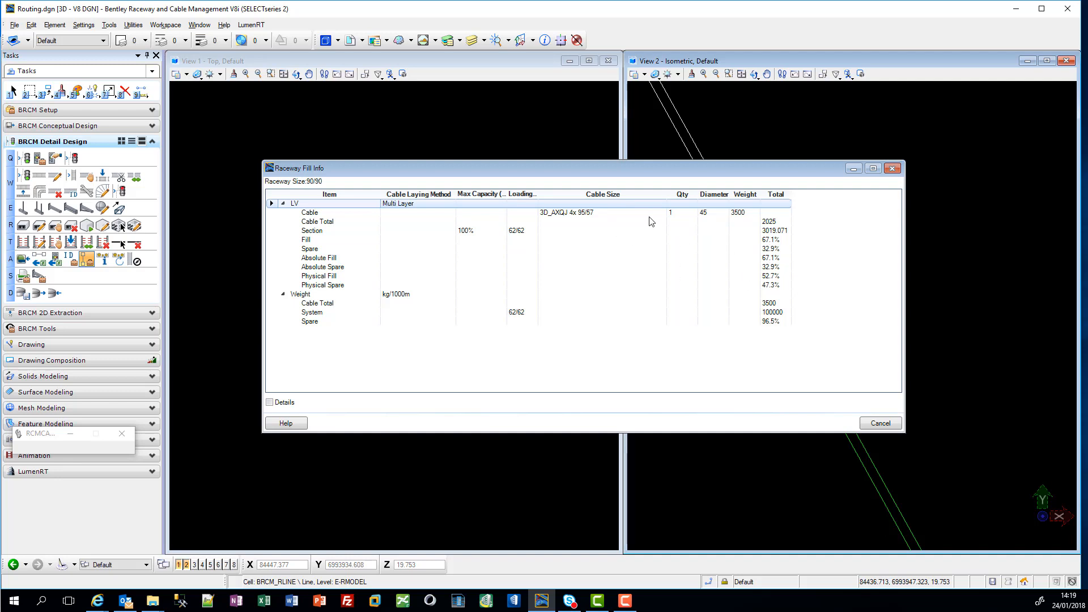
click(885, 425)
Step: Check the raceway fill of the control-cable routing line from the branch junction to TRF, and return to the Cable Manager
click(853, 424)
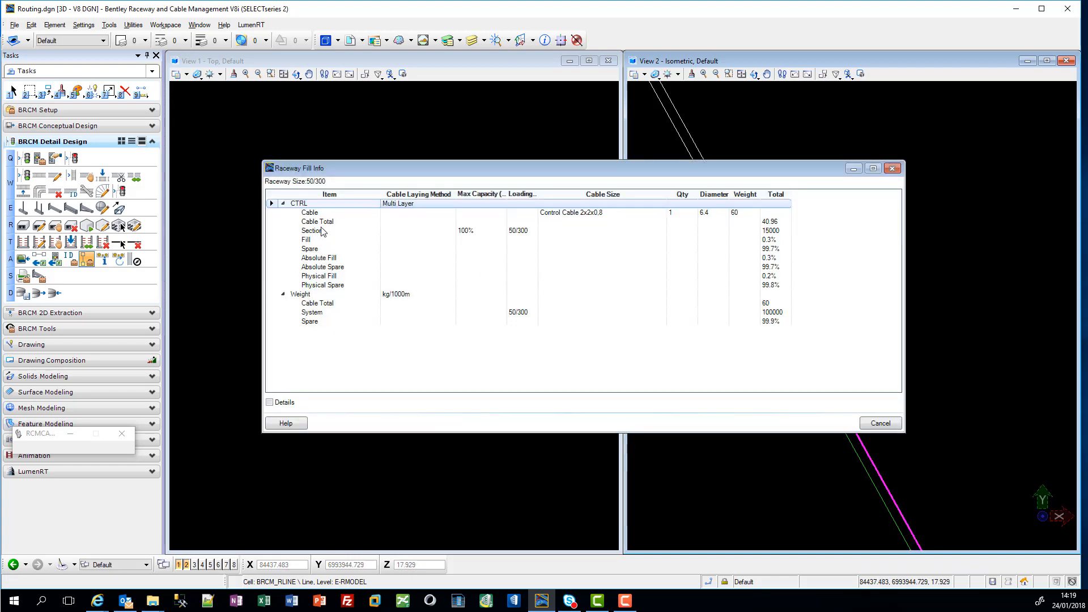
click(877, 425)
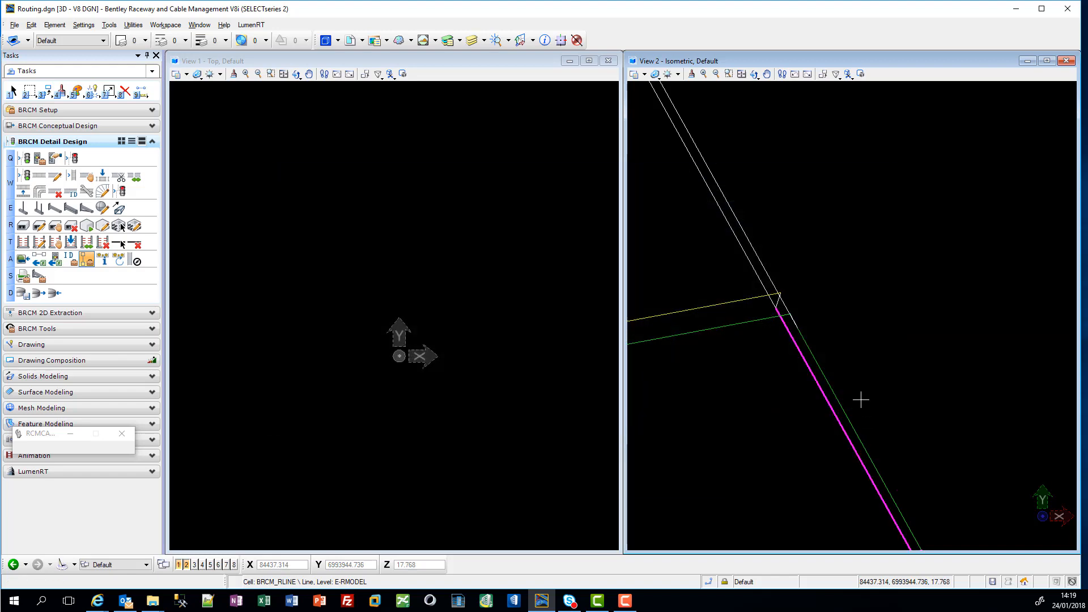
click(861, 400)
click(879, 424)
right_click(523, 254)
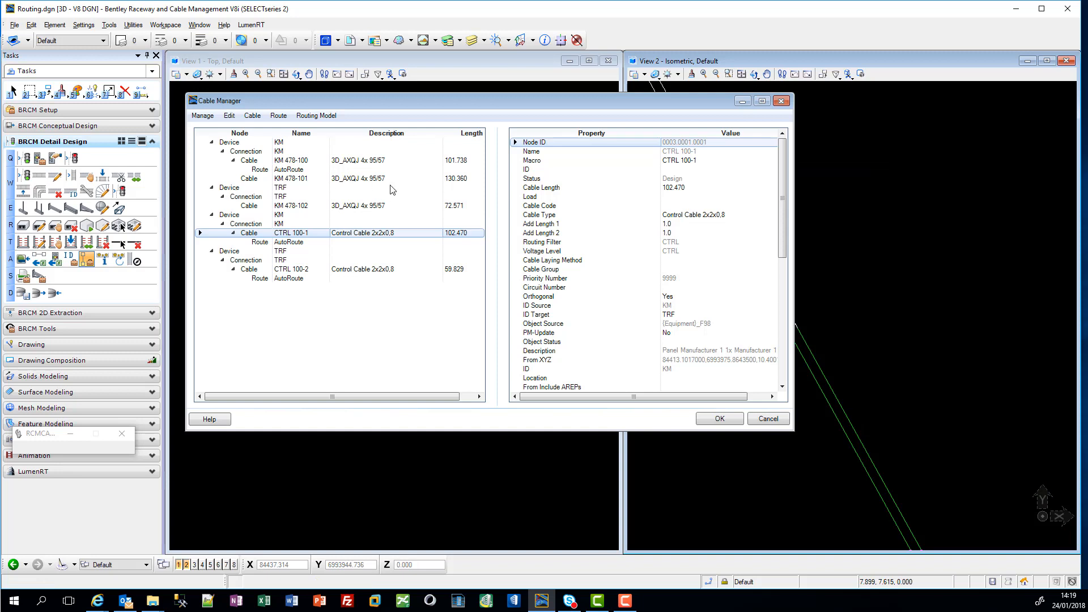
Step: Review the Cable Drums report for all cables and close it without exporting a spreadsheet
right_click(318, 231)
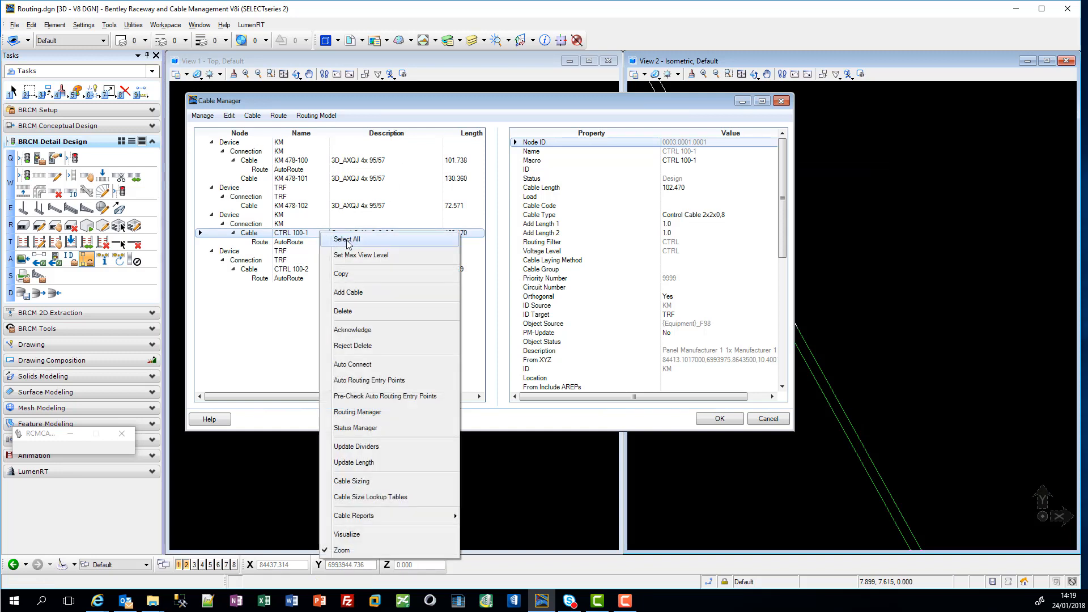
click(341, 239)
right_click(343, 198)
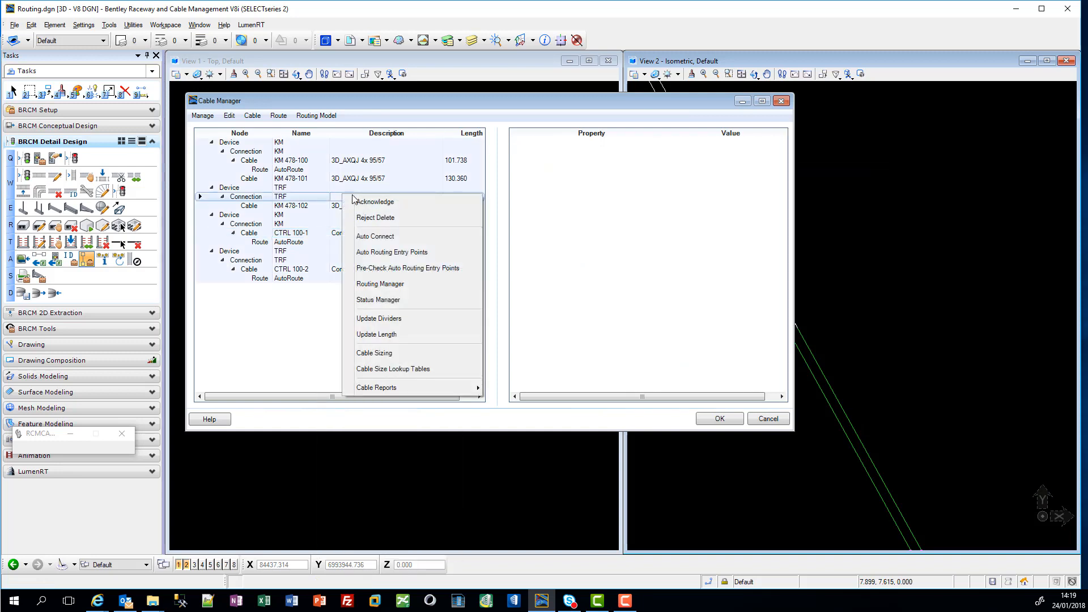
mouse_move(441, 394)
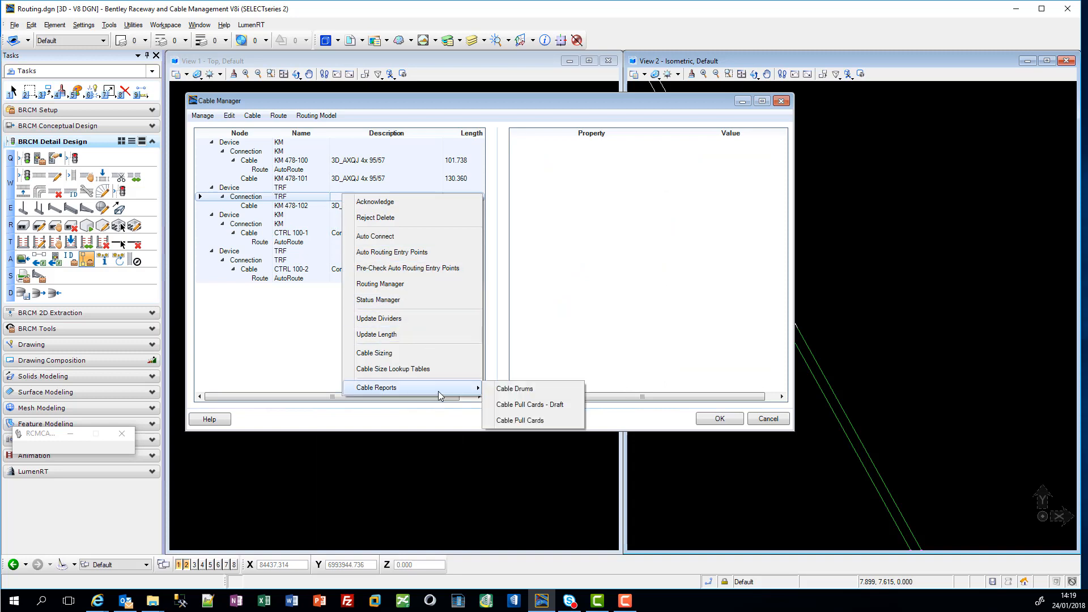
click(531, 391)
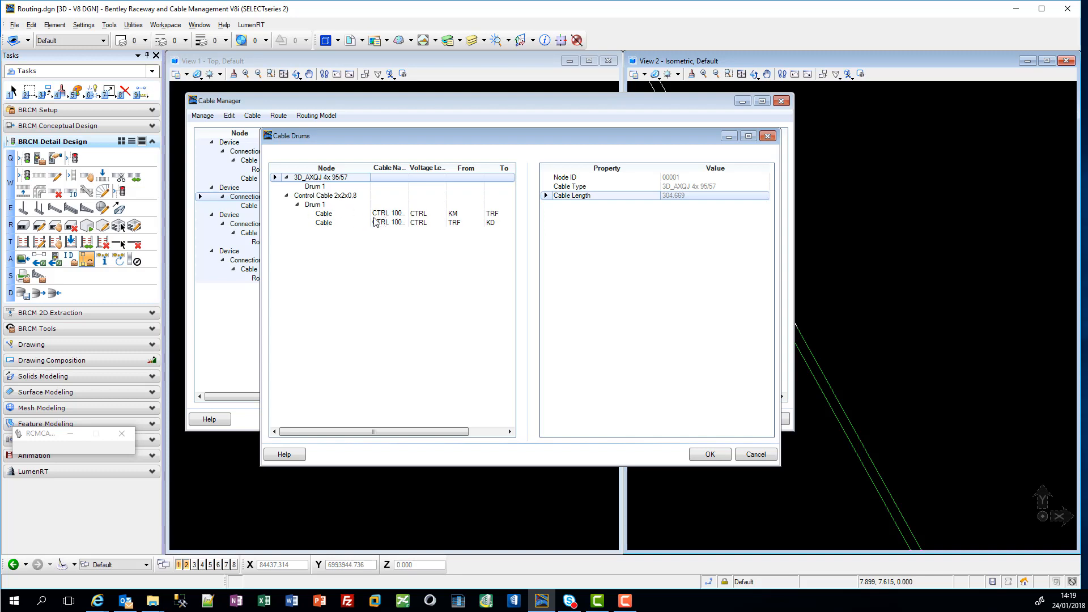
click(765, 457)
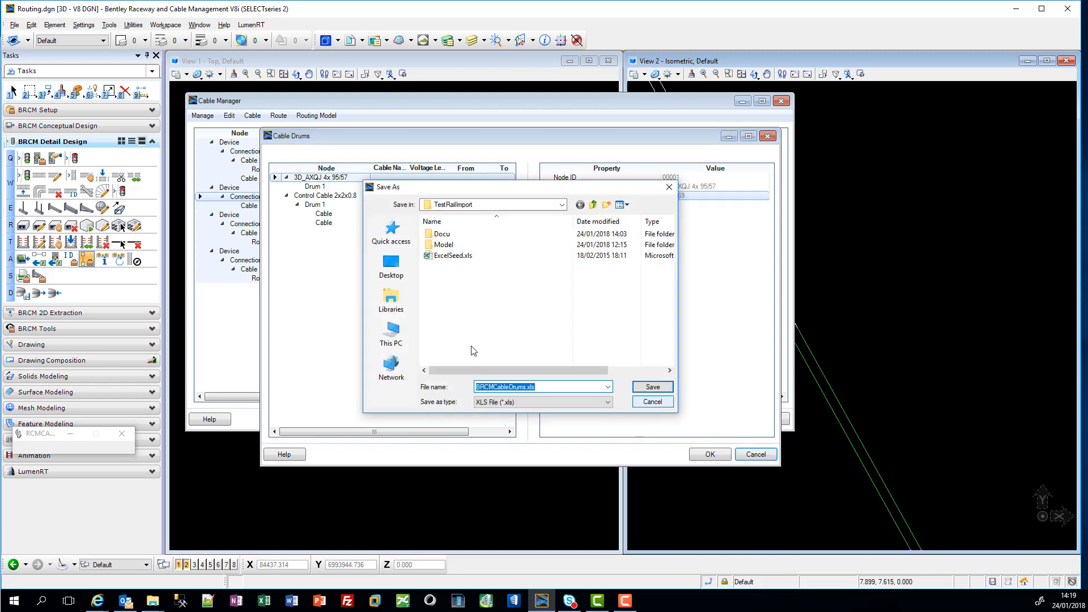
click(656, 403)
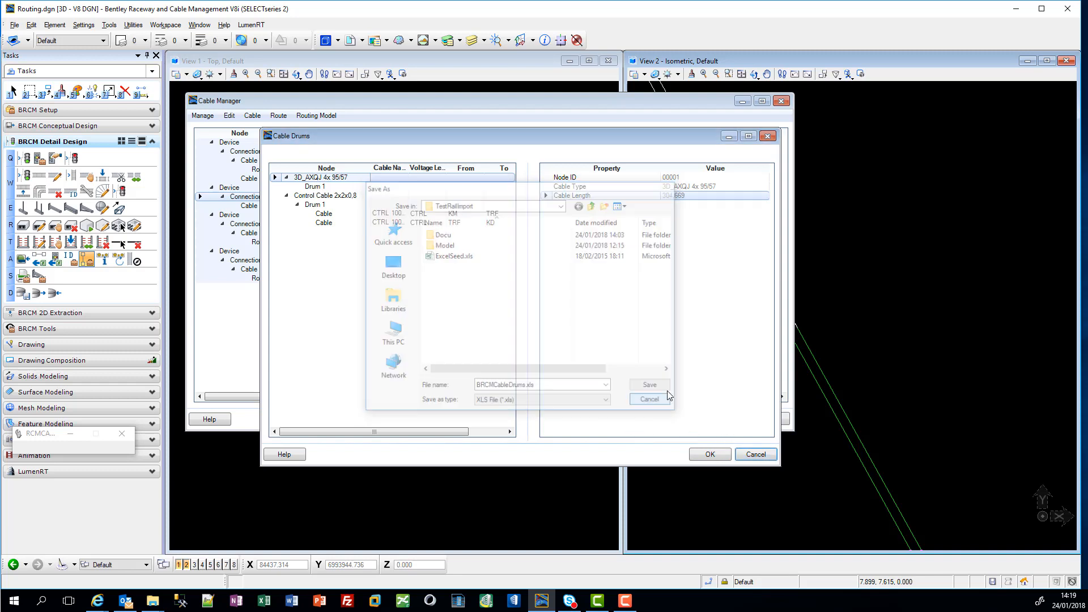
click(292, 198)
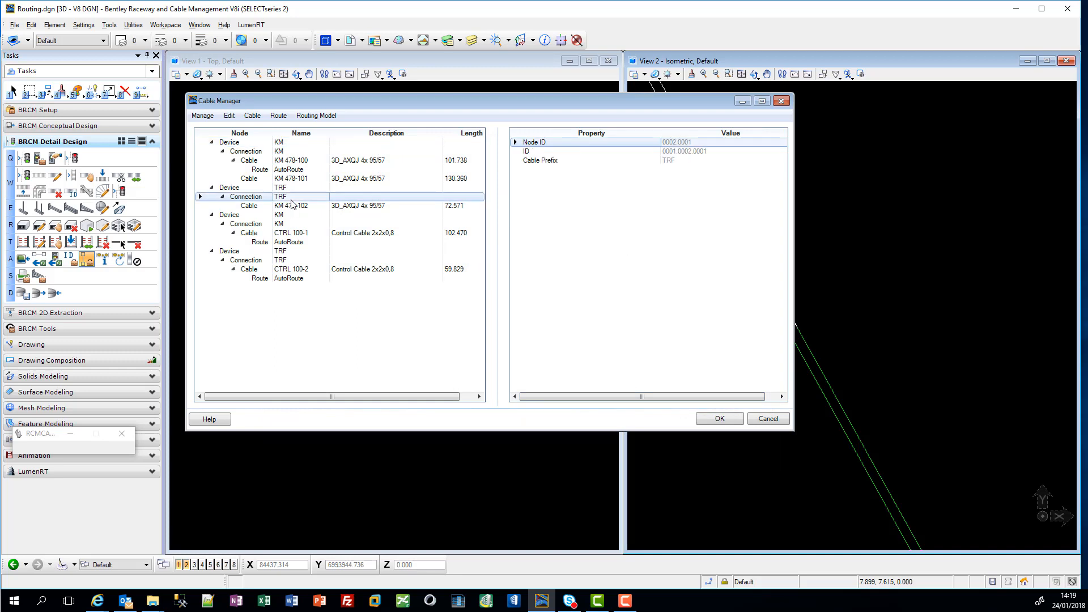
Step: Generate the Cable Pull Cards report for cable KM 478-100 and save it as CablePullCards.xls in the TestRailImport folder
right_click(356, 163)
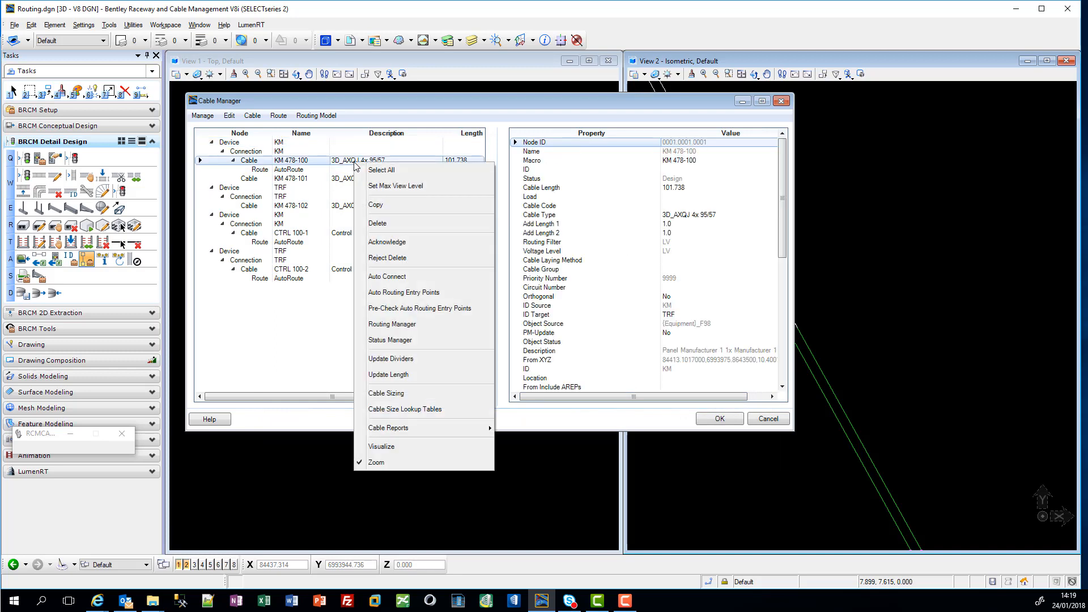
mouse_move(475, 436)
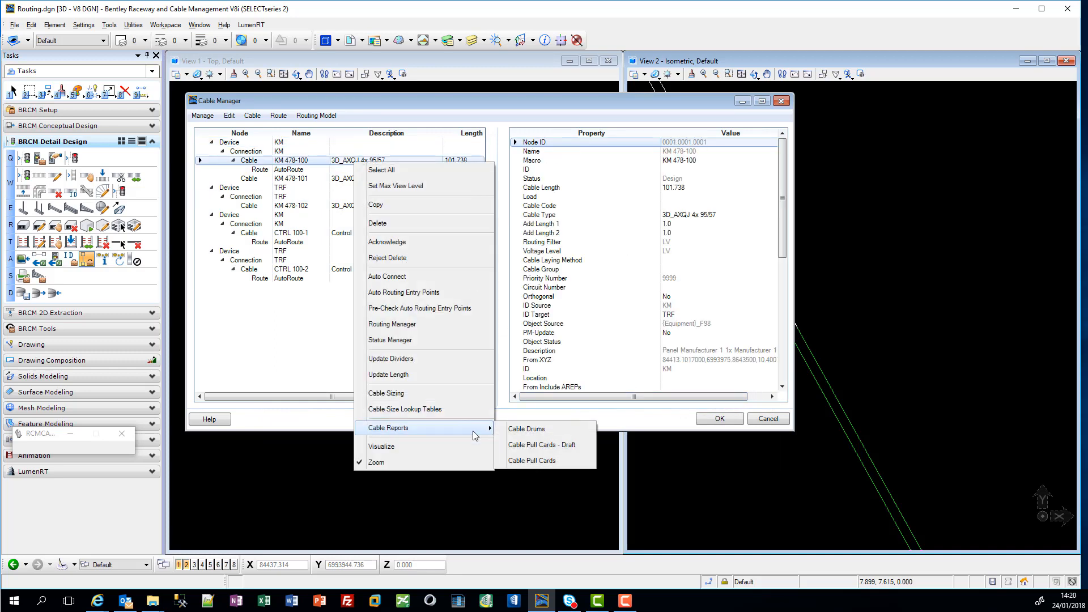
click(538, 462)
click(555, 431)
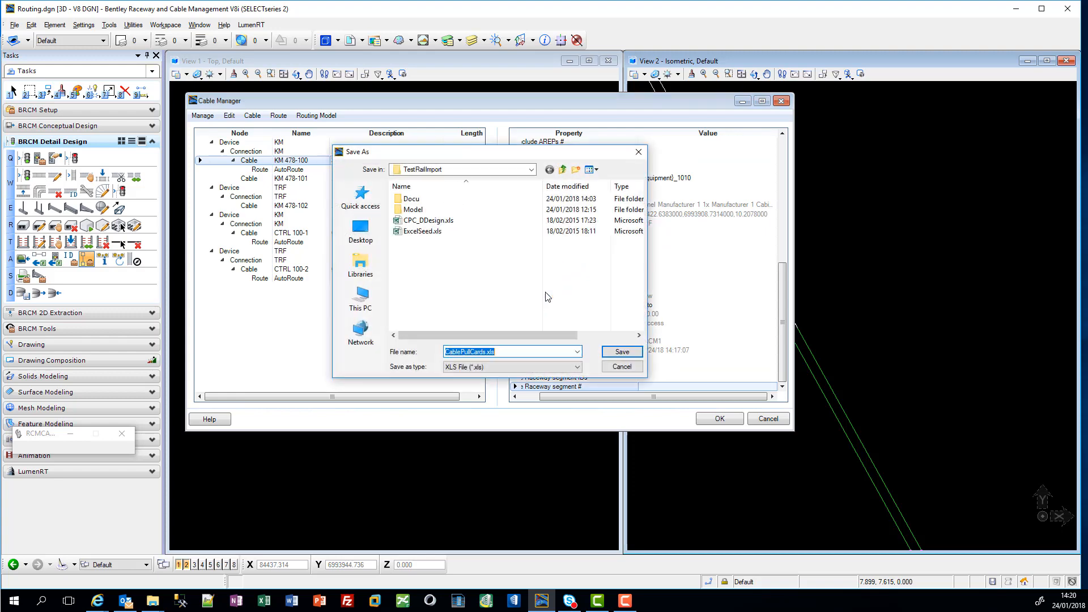
click(621, 351)
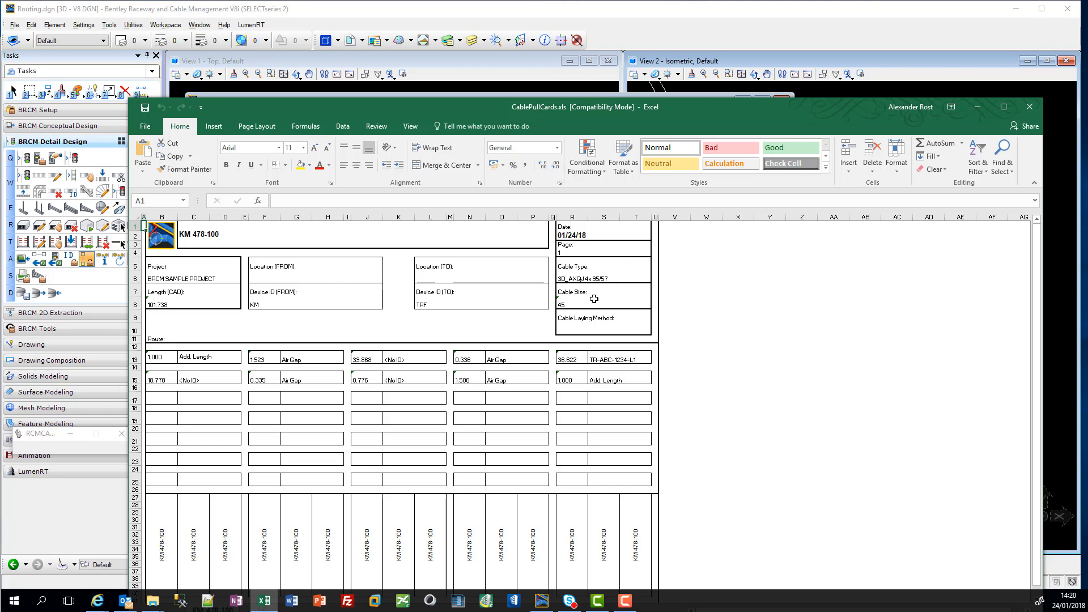
Step: Review the KM 478-100 pull card in Excel, close the workbook, and close the Cable Manager accepting its contents
scroll(592, 300, down, 2)
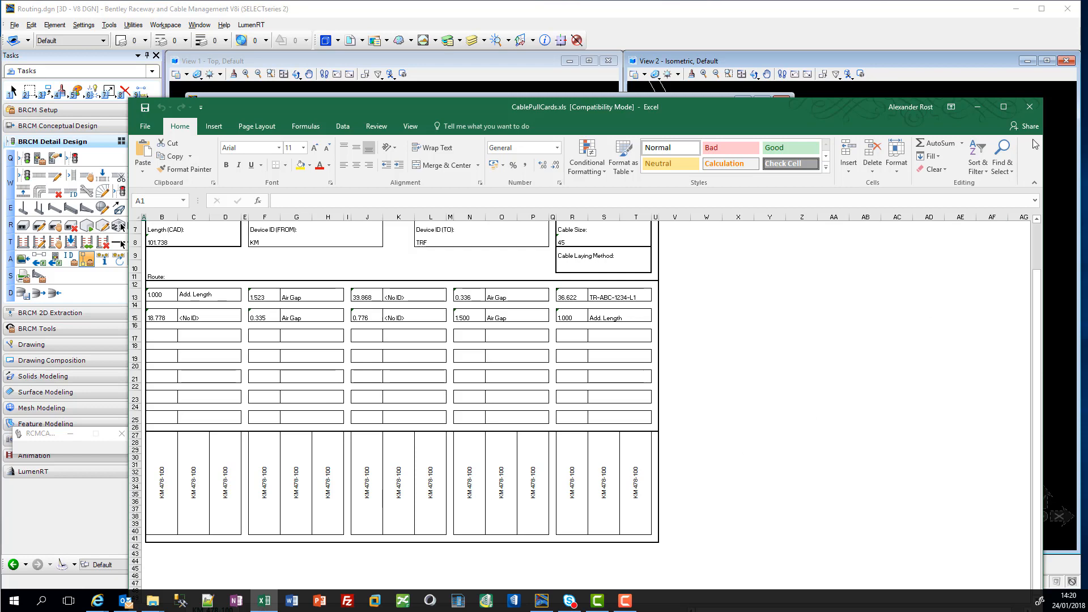
click(1030, 108)
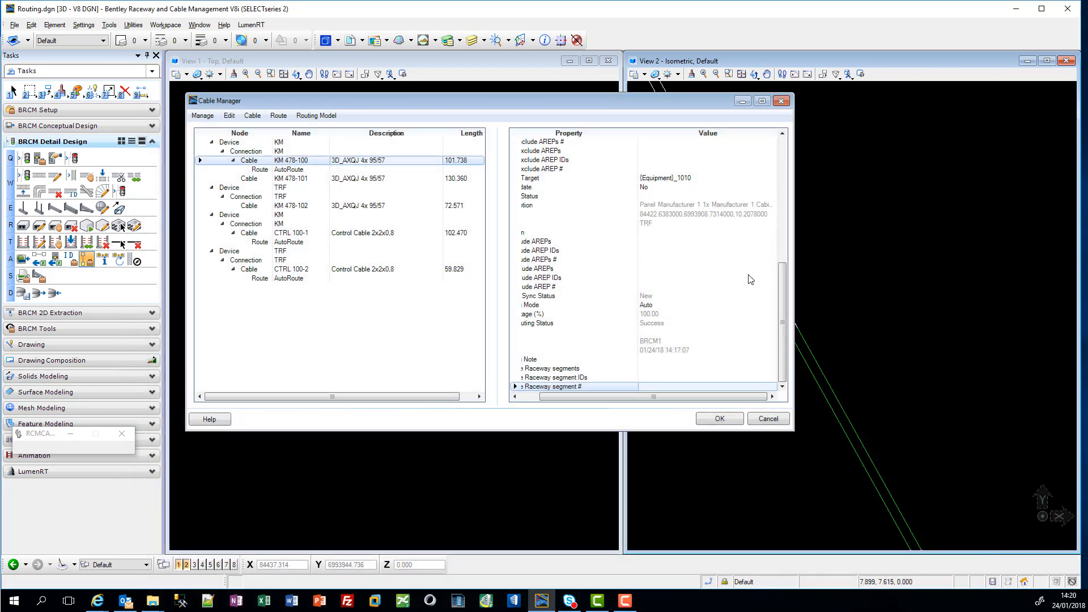
click(731, 419)
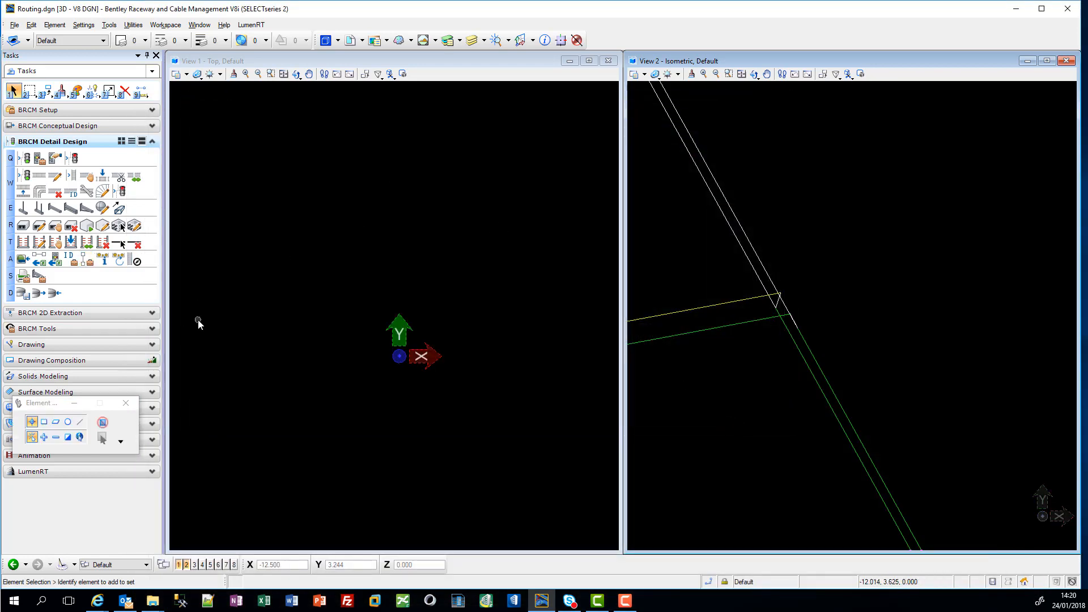
Step: Open the Output Manager and request locks on all design files and all LV and CTRL resources for the detailed design
click(22, 276)
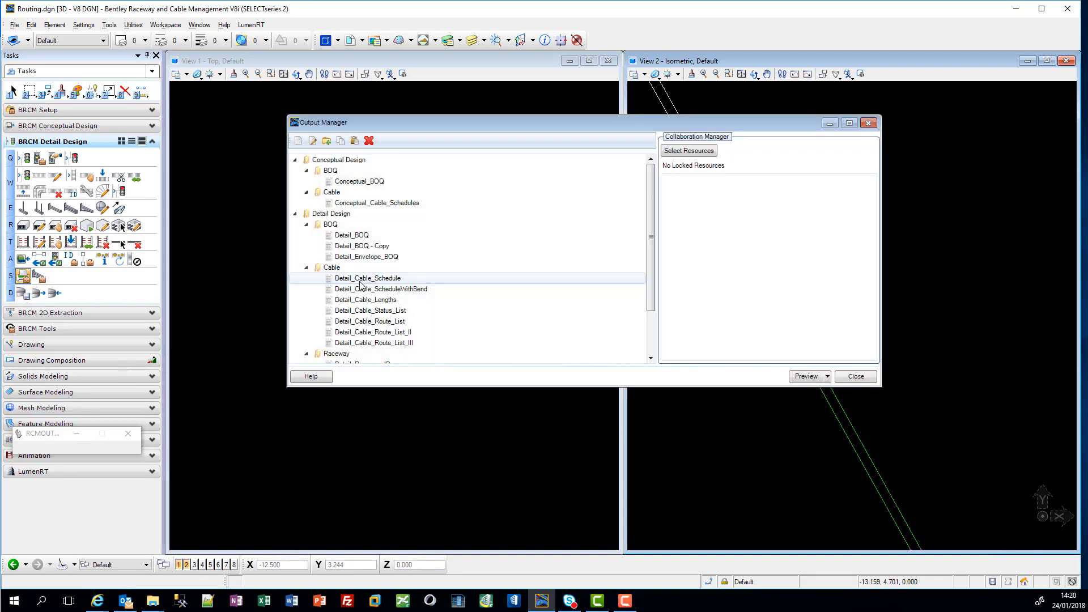
click(694, 153)
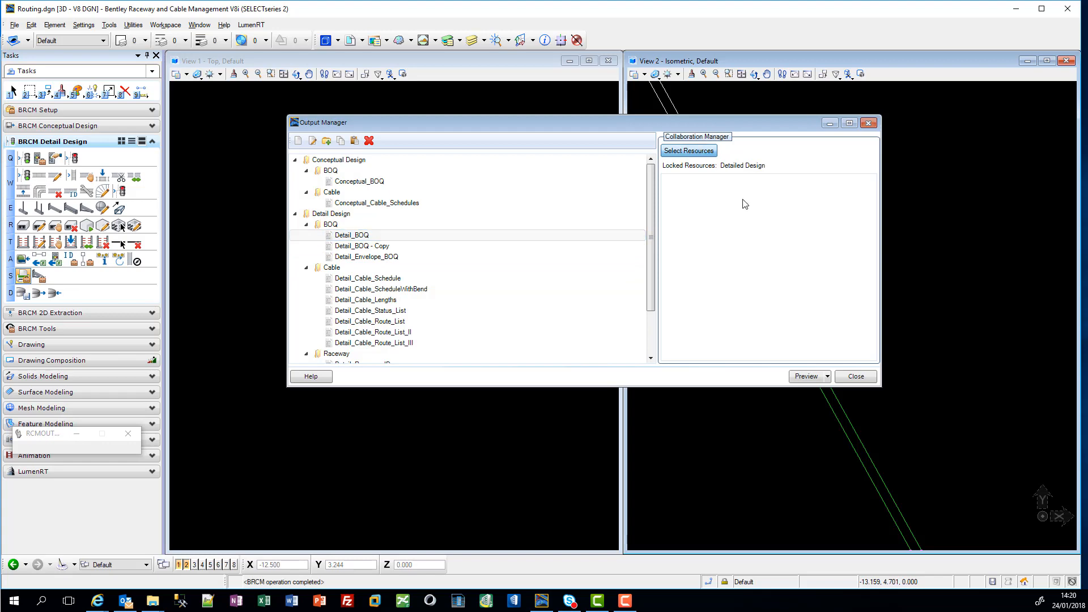
right_click(398, 302)
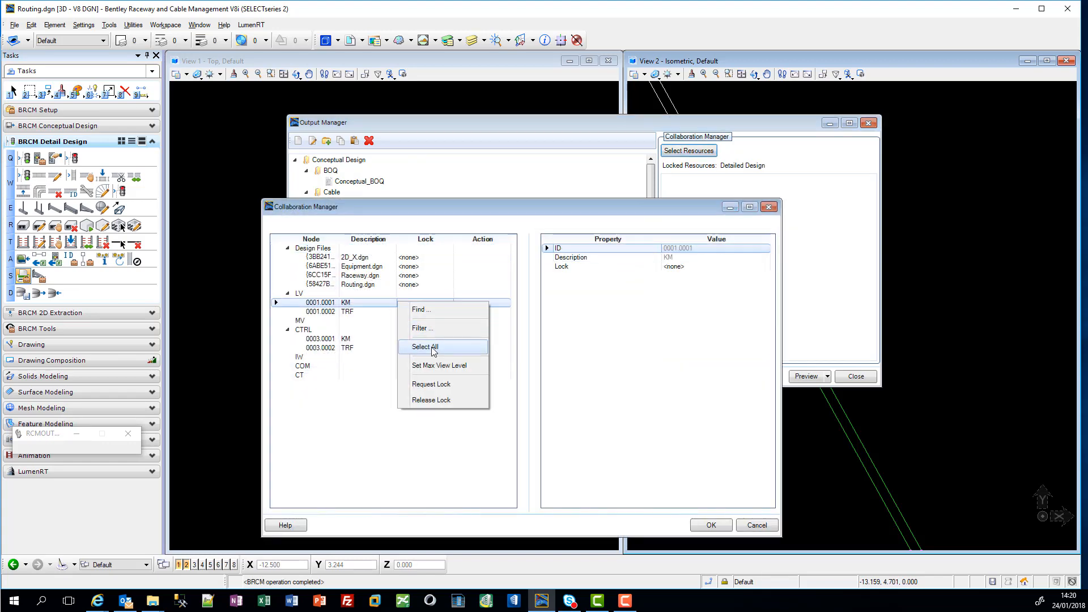
click(434, 348)
right_click(426, 301)
click(468, 380)
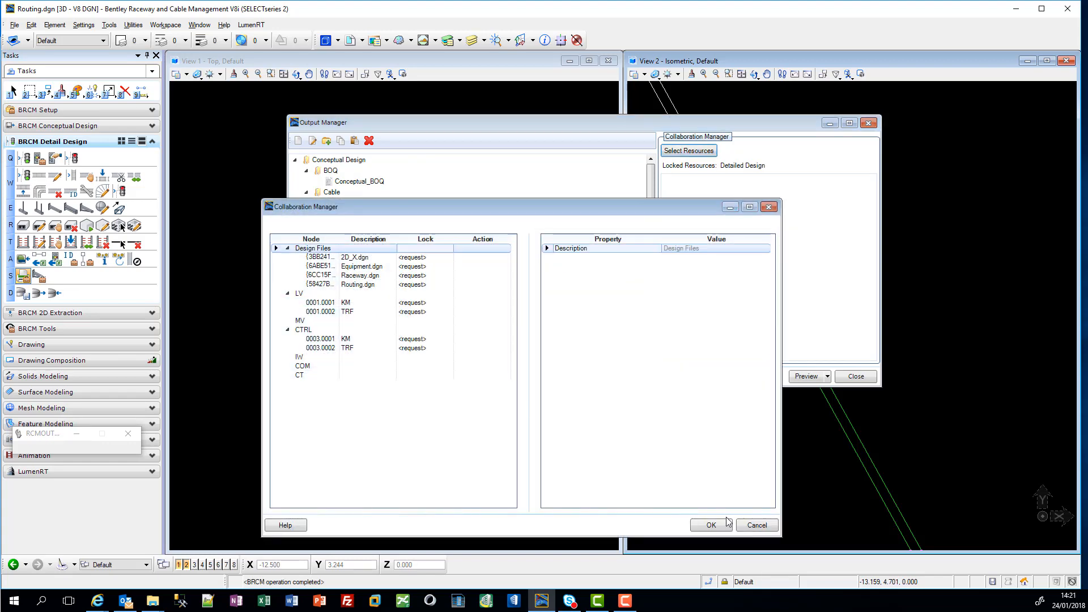
click(711, 525)
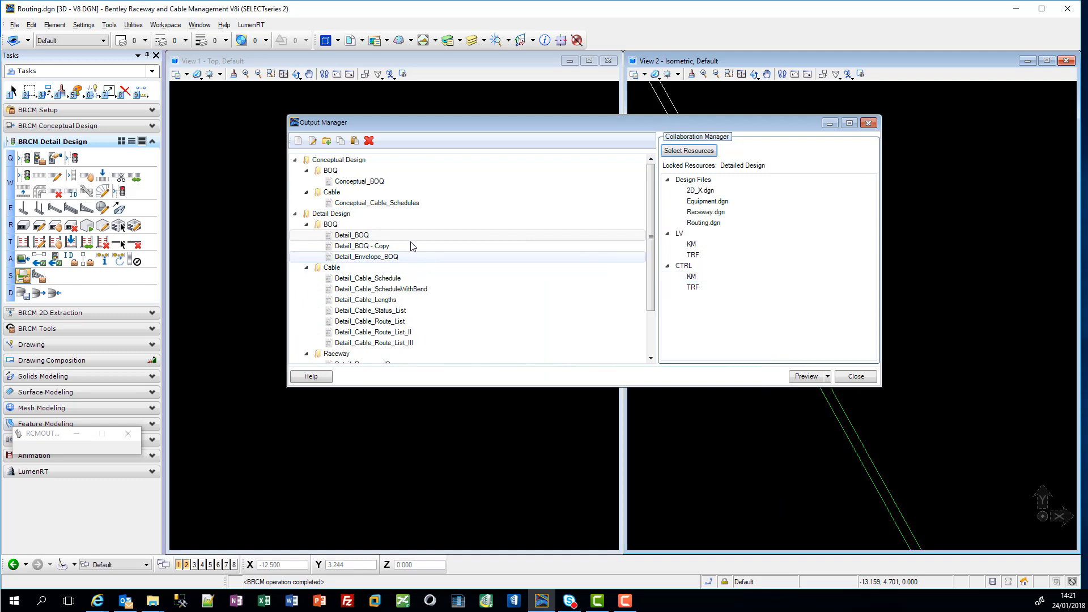
Step: Preview the Detail_BOQ report from the detail design outputs
click(811, 377)
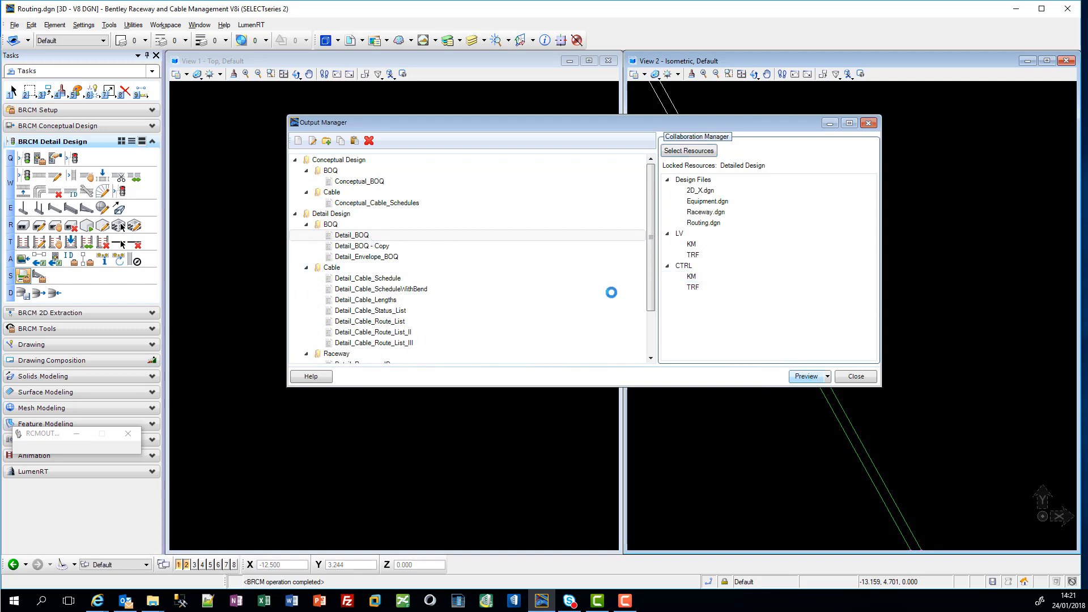
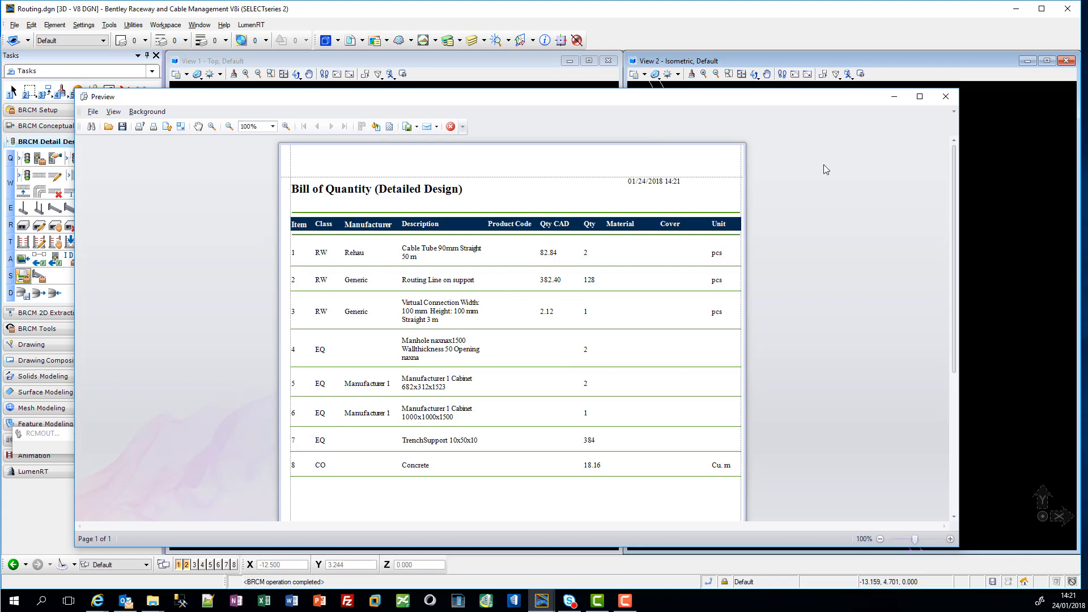
Step: Close the bill of quantity preview, preview the Detail_Cable_Lengths report for the detail design, and close it
click(946, 97)
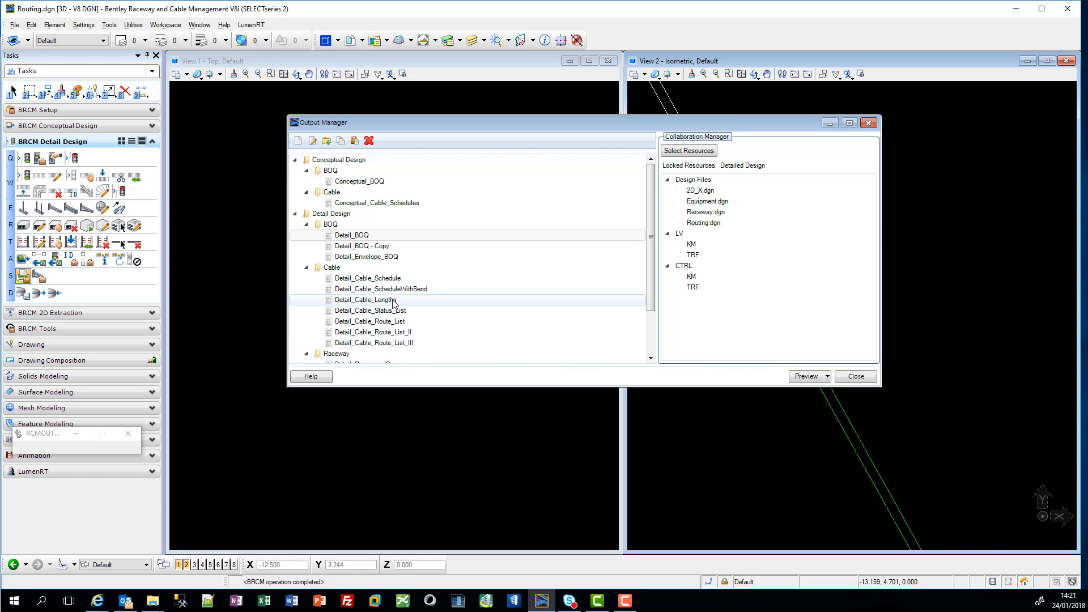
click(385, 301)
click(801, 376)
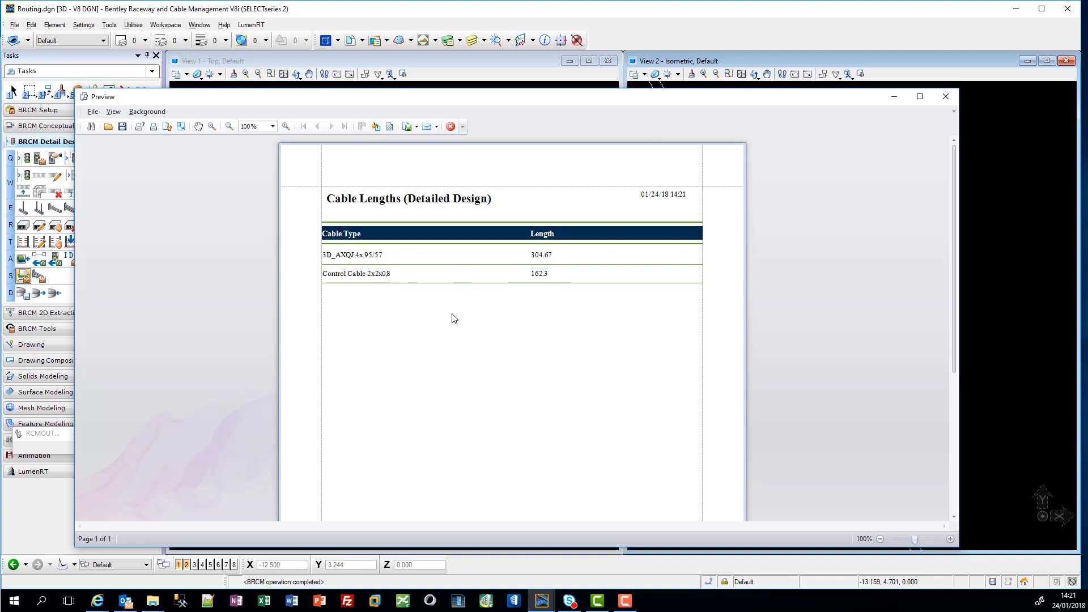
click(945, 96)
Step: Preview the Detail_Raceway_Schedule_BOM report, close the preview, and close the Output Manager
scroll(450, 343, down, 1)
scroll(449, 334, down, 1)
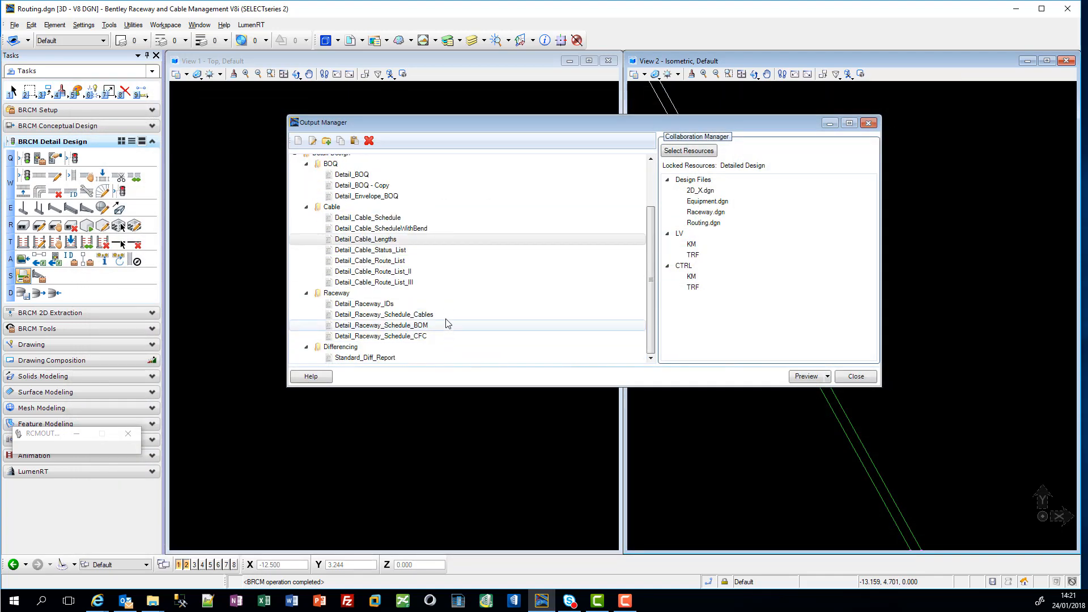
click(410, 328)
click(805, 377)
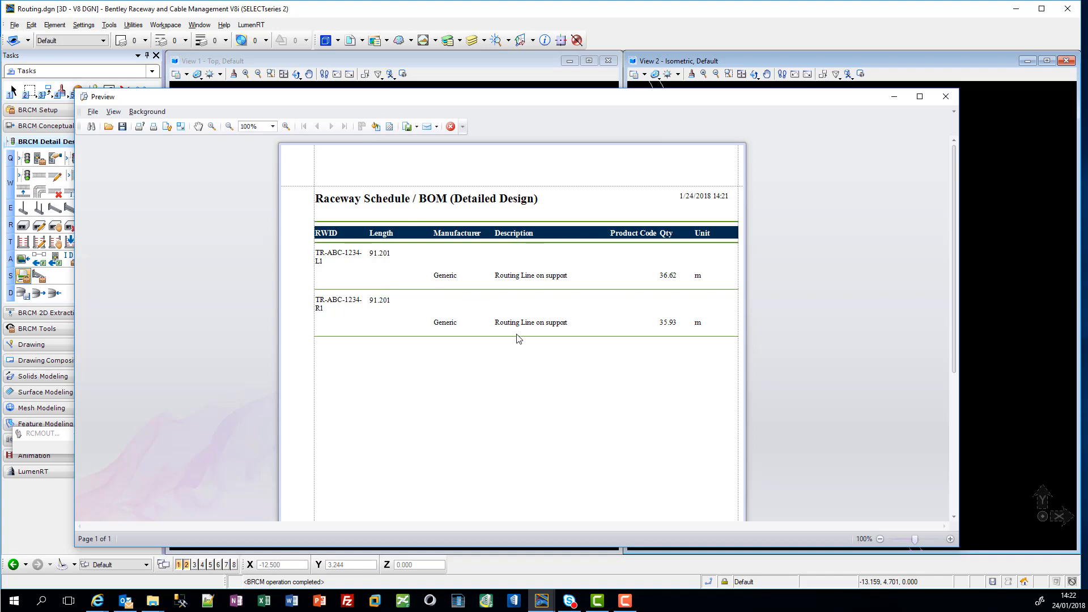
click(945, 96)
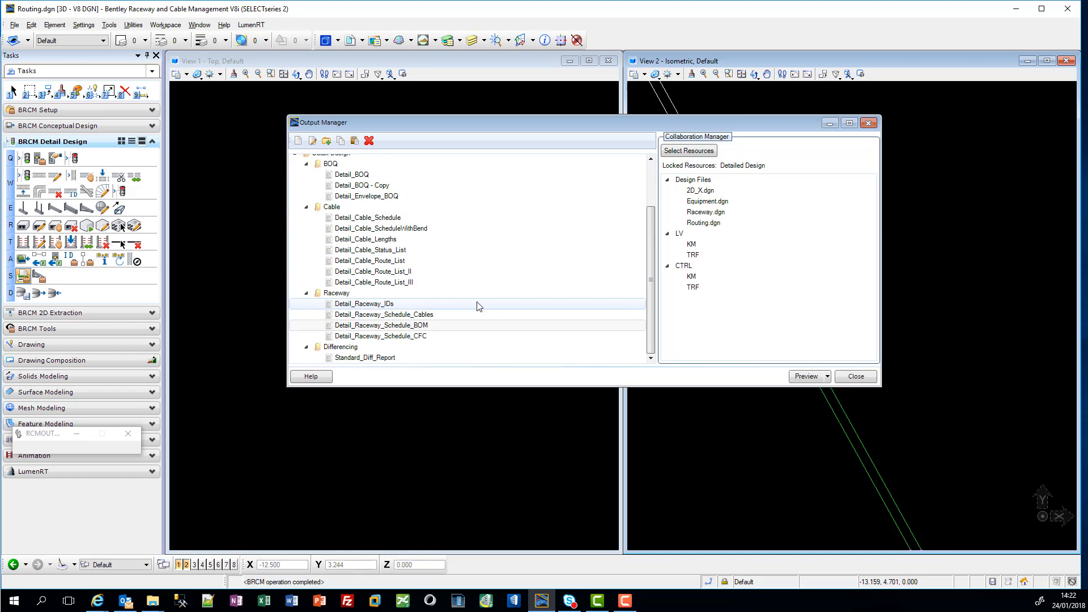
click(857, 377)
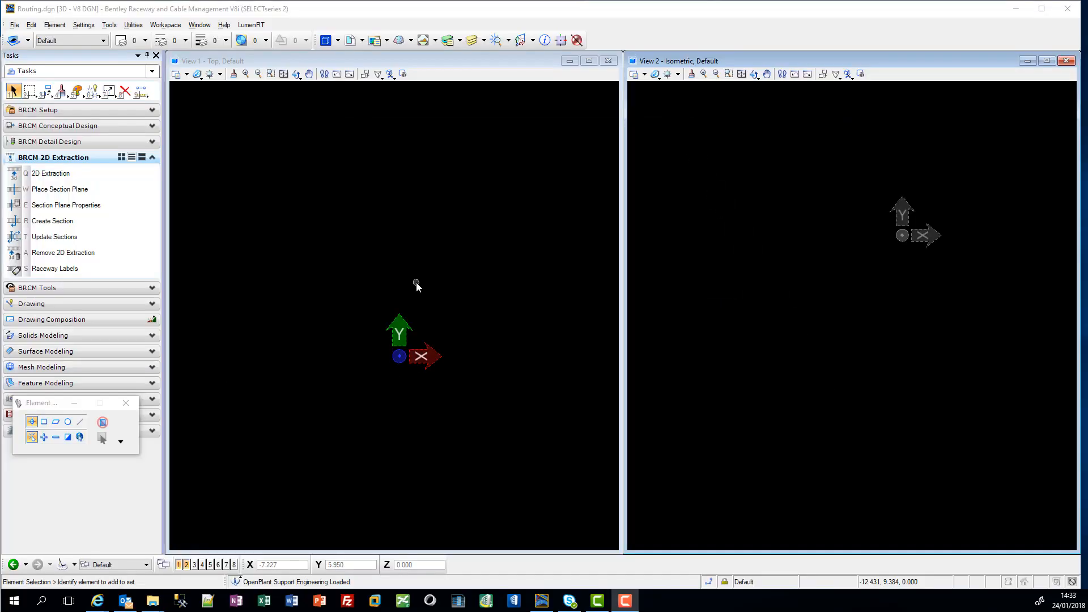
Step: Open the drawing 2D_X.dgn from the TestRailImport project folder
click(14, 25)
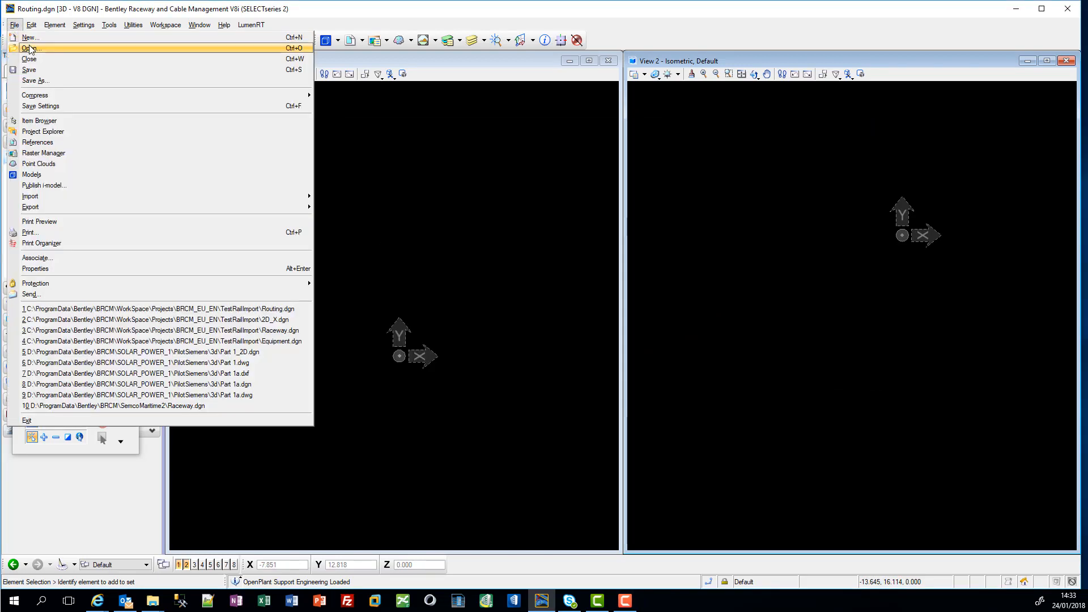
click(30, 48)
click(374, 182)
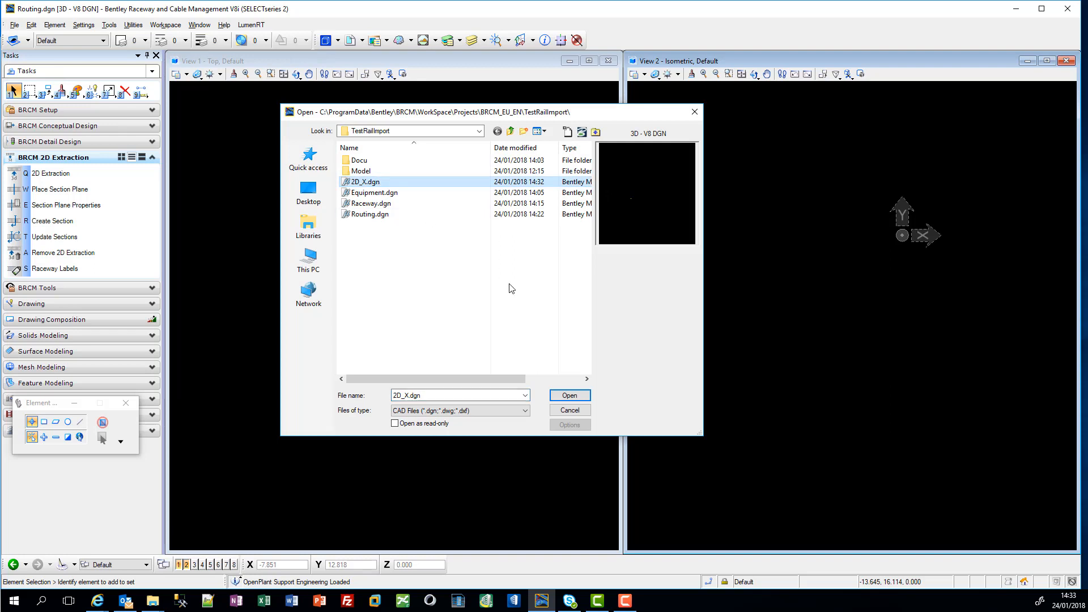
click(585, 399)
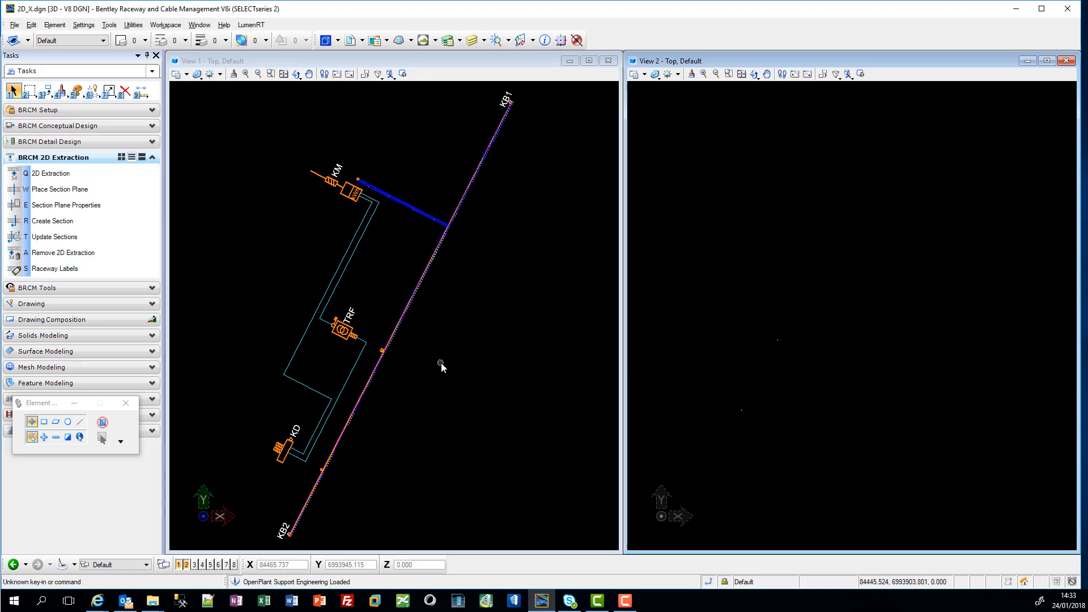
Step: Select the entire raceway and equipment layout and run a 2D Extraction on it
scroll(443, 367, down, 2)
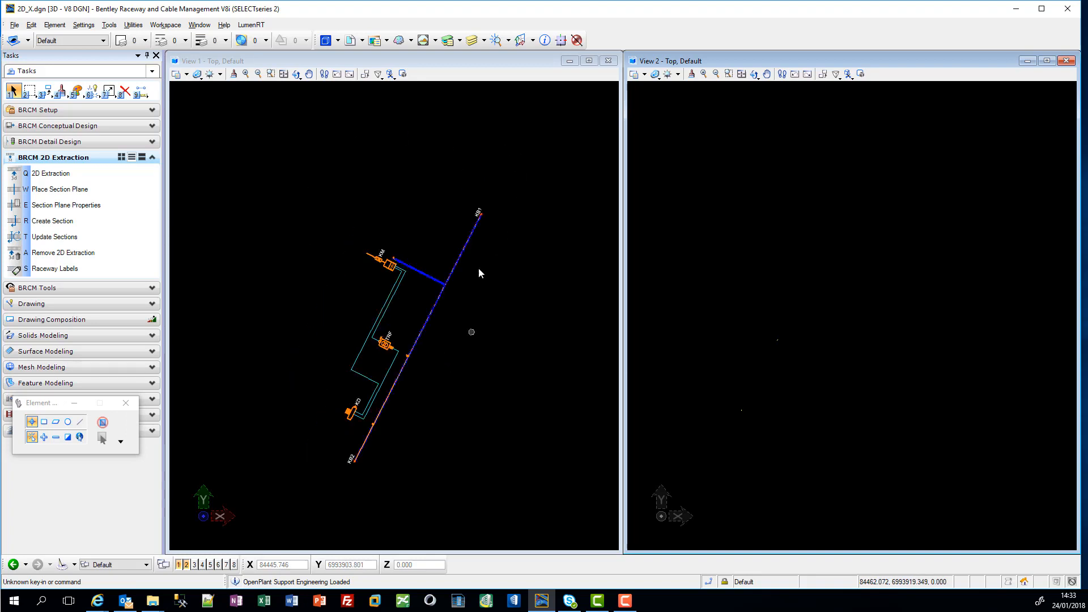
mouse_move(303, 156)
mouse_down()
mouse_move(502, 442)
mouse_move(515, 491)
mouse_up()
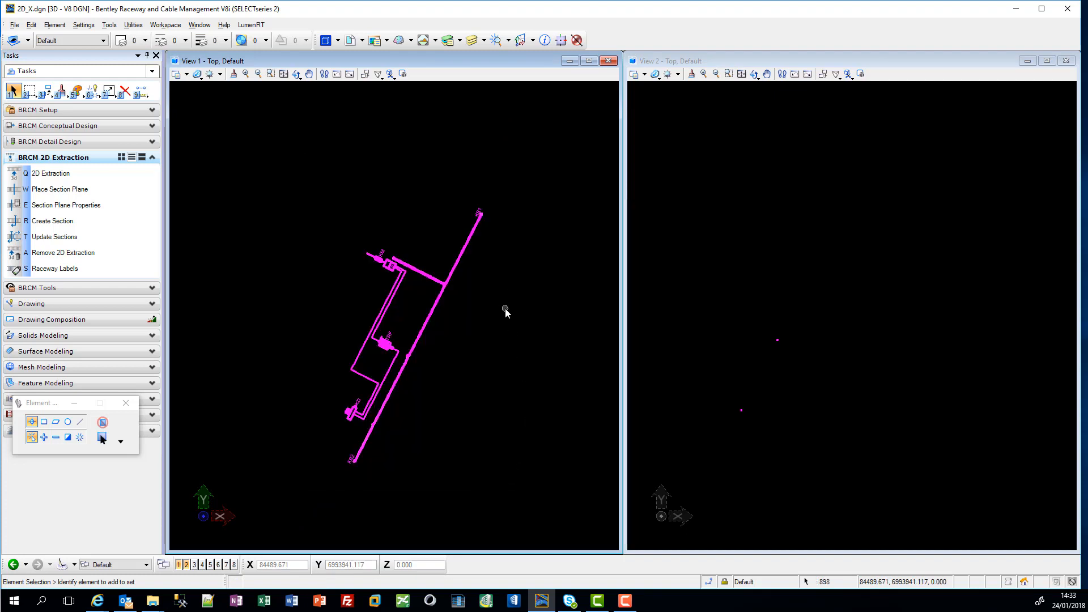
click(104, 180)
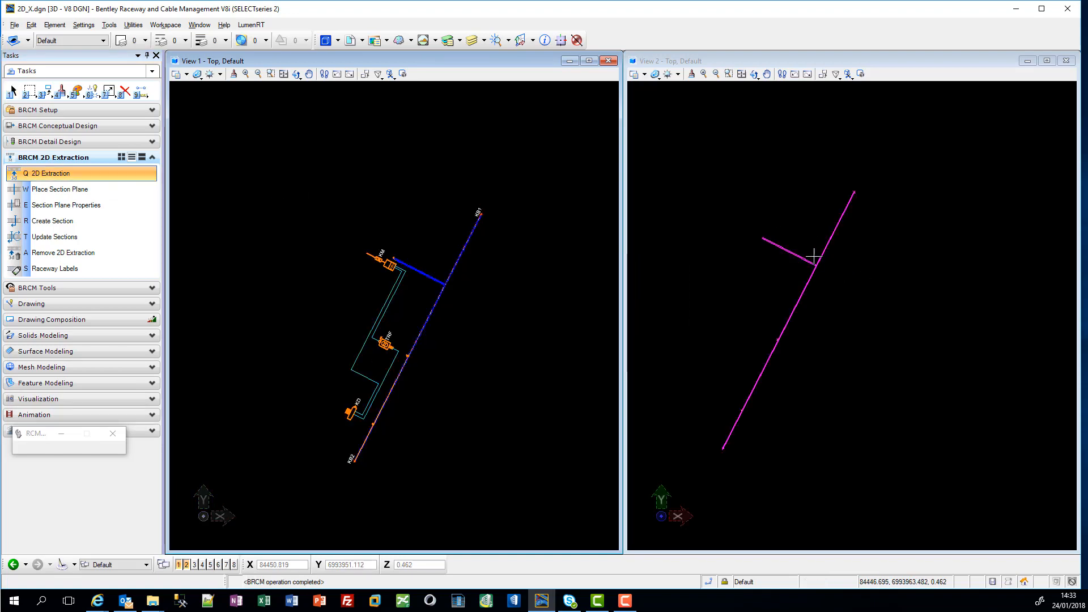
Step: Examine the extracted 2D raceway symbols at the branch junction, the KB1 end and along the main run
scroll(816, 258, up, 5)
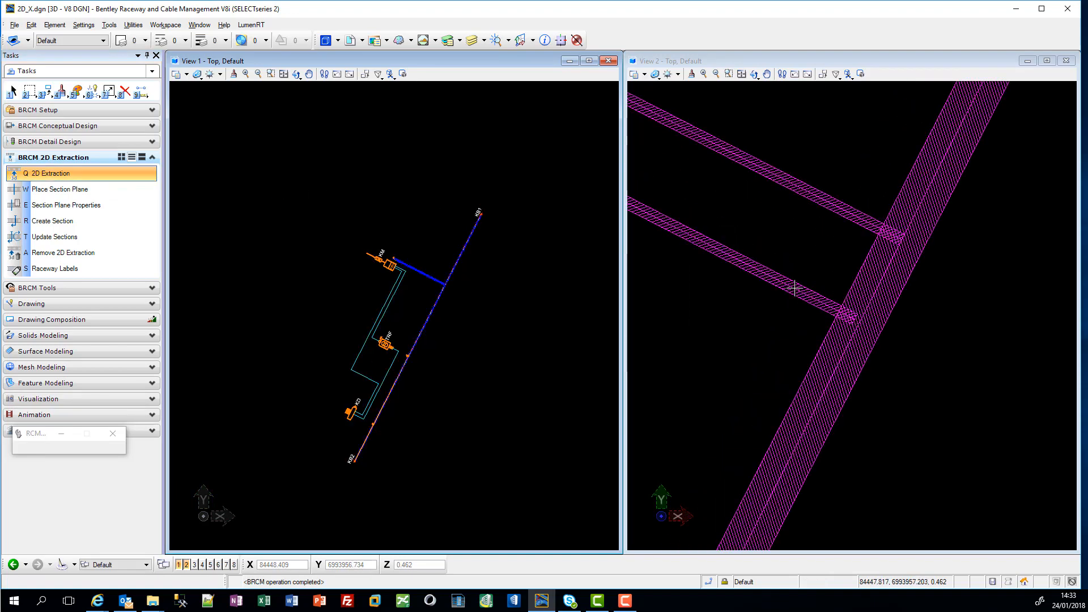
scroll(829, 306, up, 3)
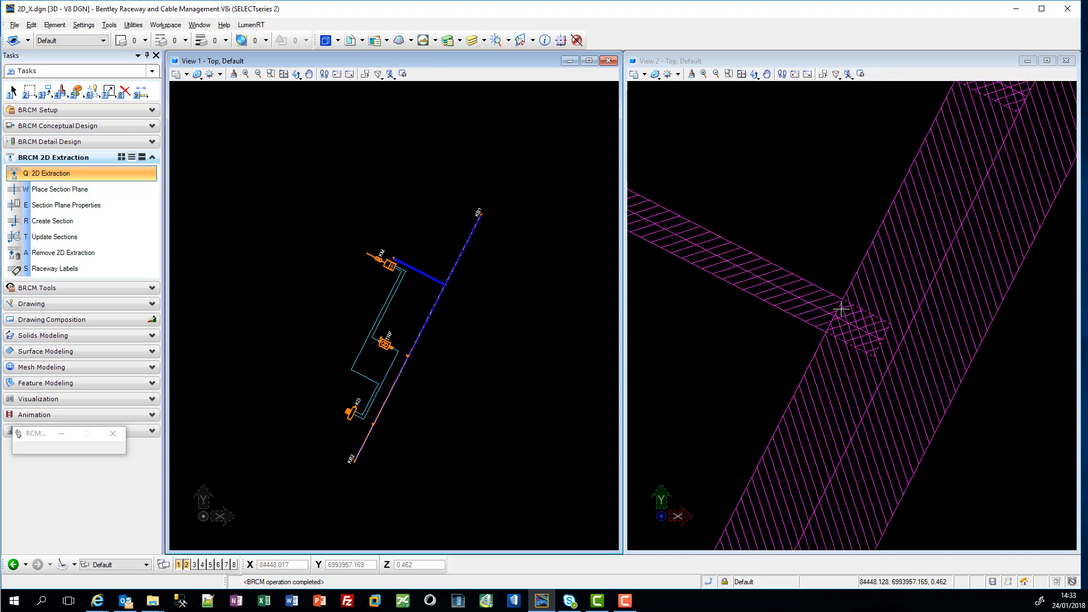
scroll(770, 301, down, 3)
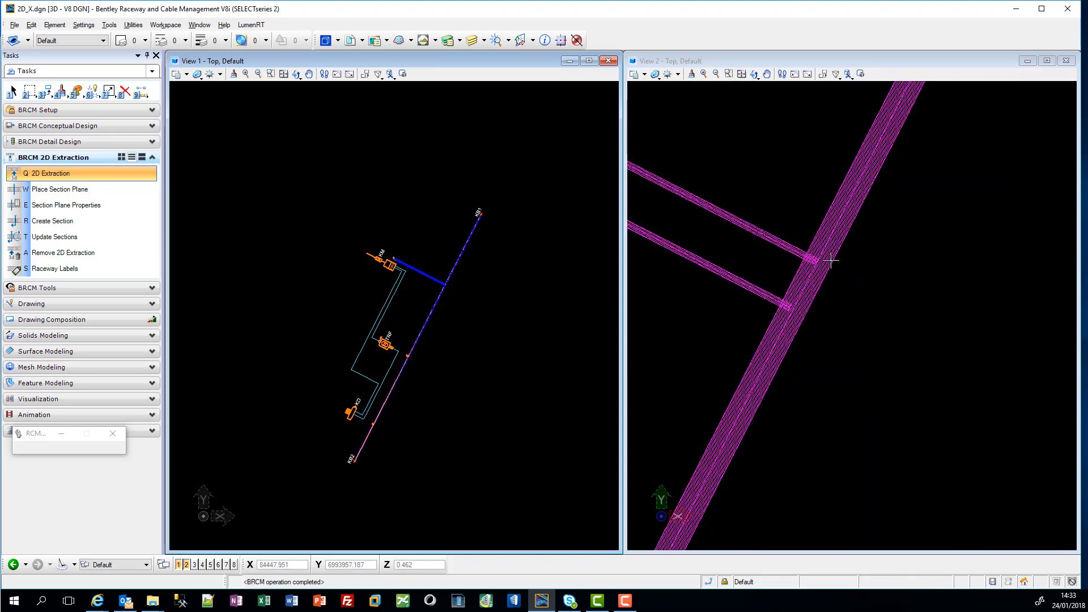
scroll(776, 402, down, 5)
scroll(780, 398, down, 2)
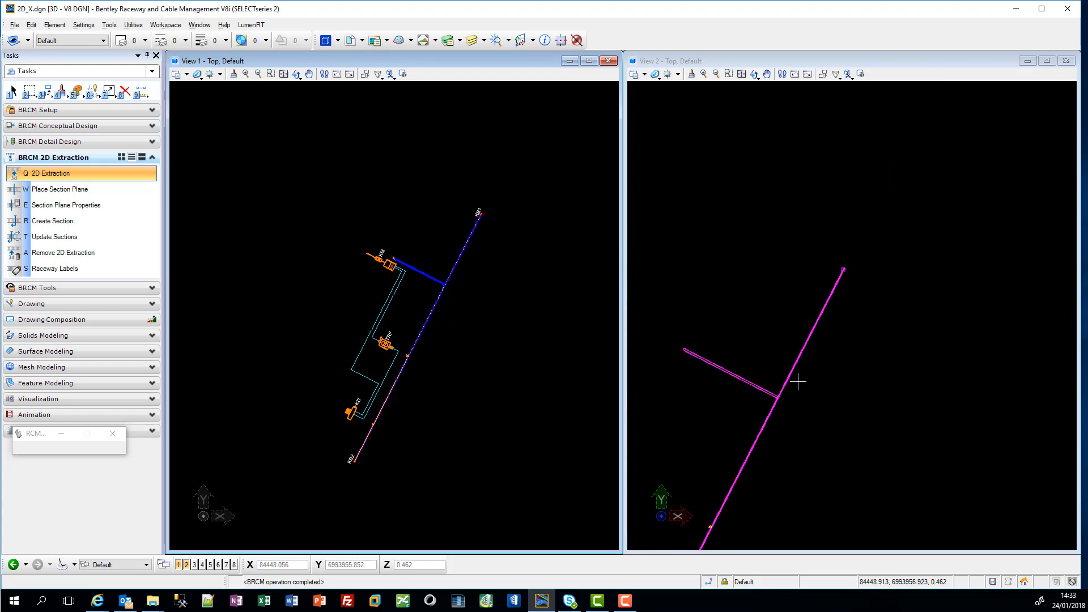
scroll(839, 270, up, 4)
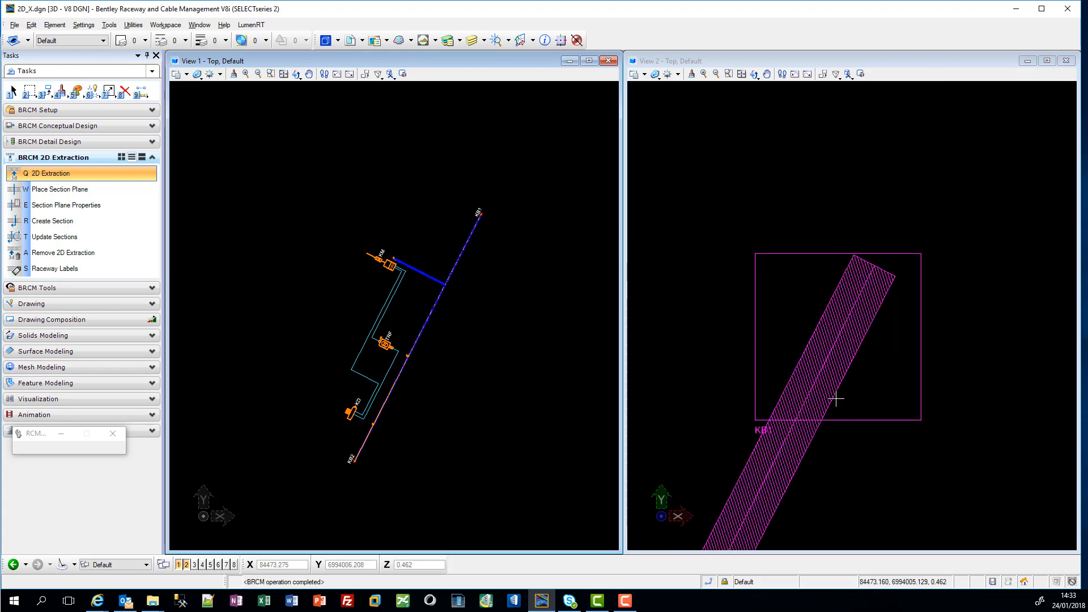
scroll(870, 422, down, 3)
middle_drag(841, 479, 857, 247)
scroll(795, 347, up, 4)
scroll(791, 357, down, 4)
scroll(729, 452, up, 5)
scroll(715, 313, down, 3)
scroll(717, 309, down, 3)
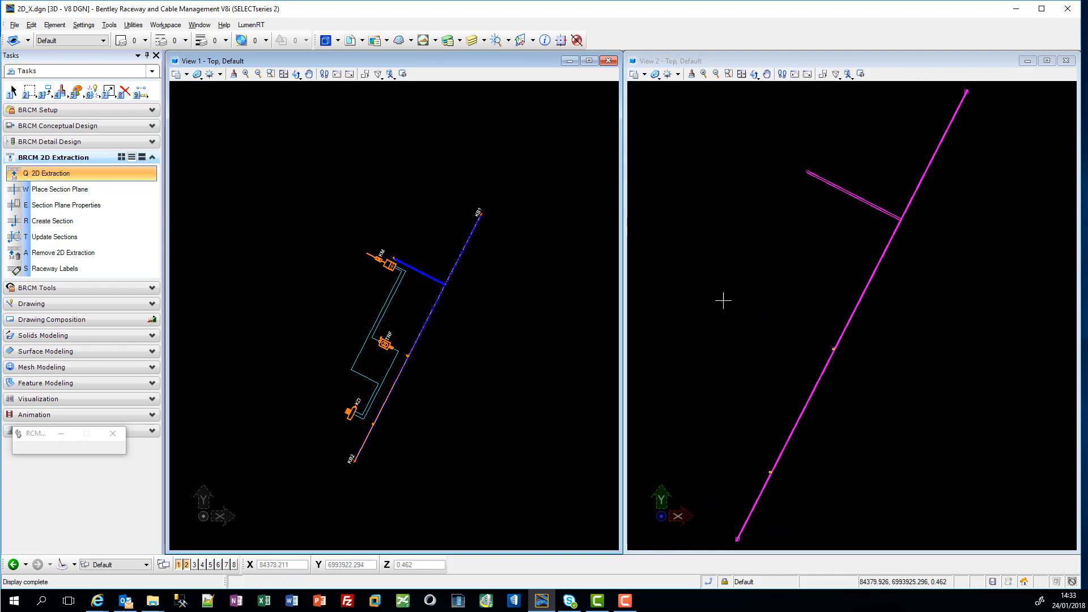
Step: Place a Cross Section plane with 1.000 width, height and depth across the main raceway, above the branch junction
click(96, 210)
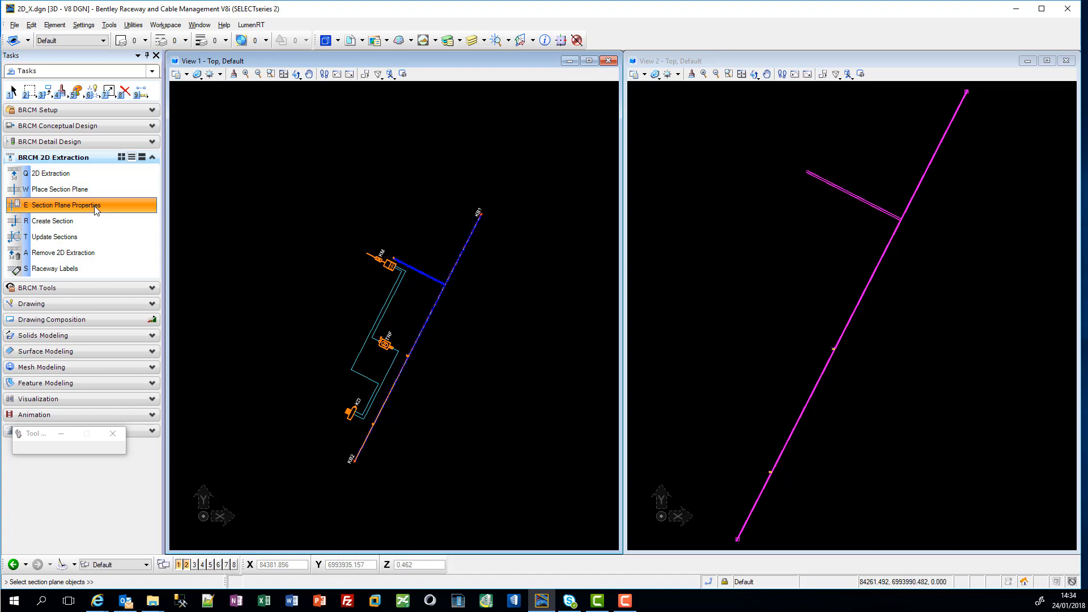
click(94, 189)
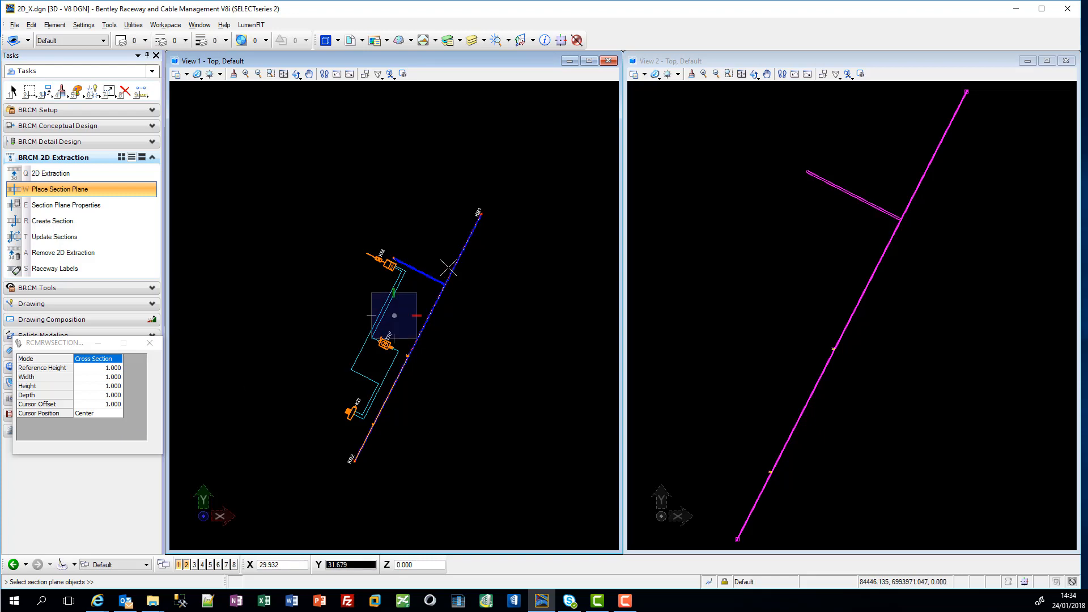
scroll(455, 272, up, 2)
scroll(455, 272, up, 5)
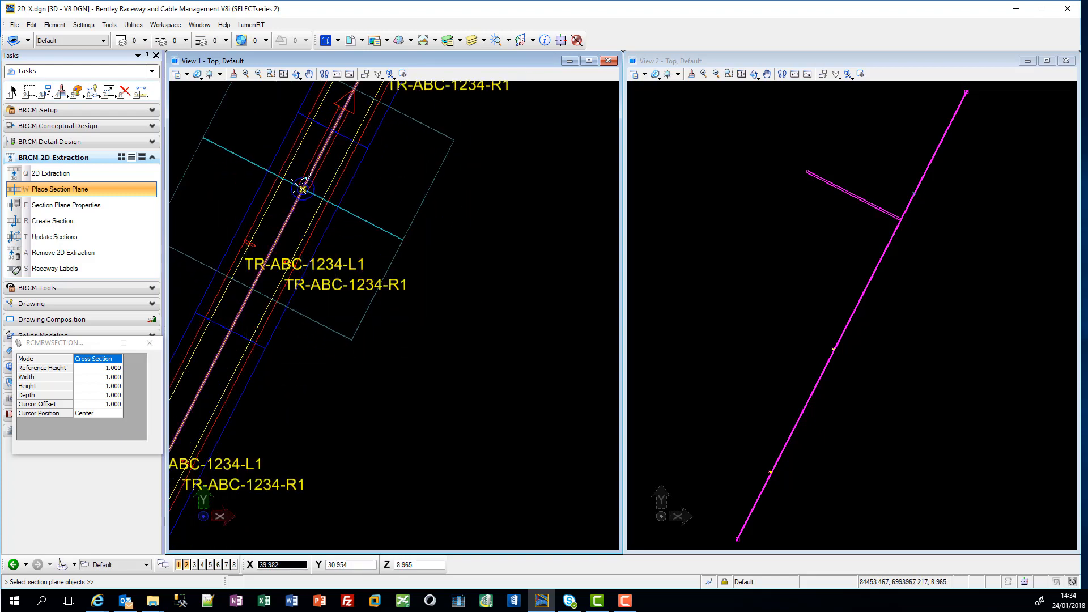
click(303, 188)
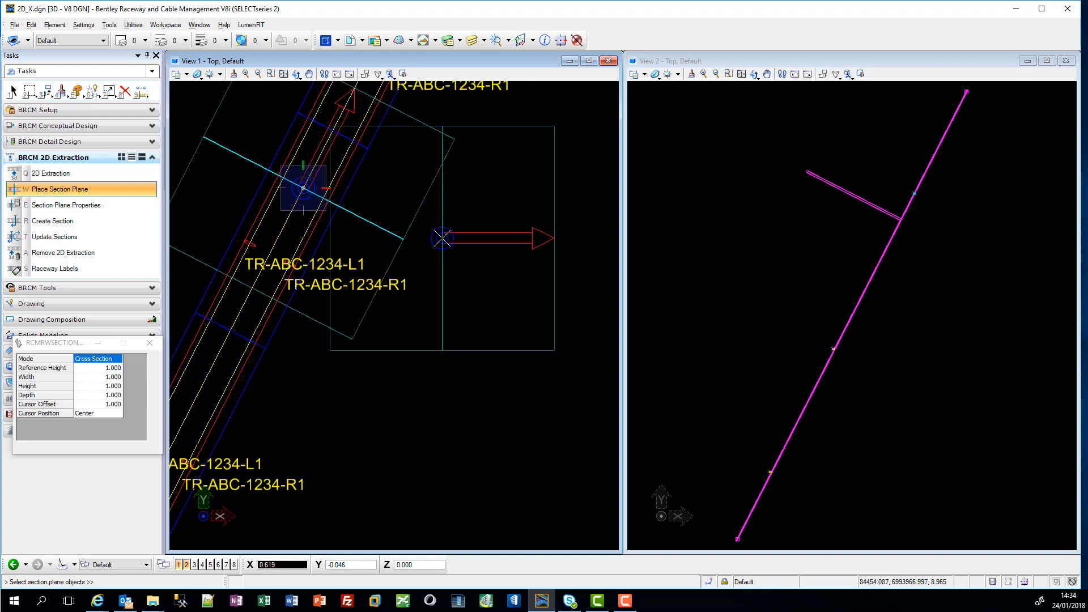
right_click(442, 238)
Step: Examine the section plane on the main raceway from a rotated 3D view
scroll(452, 250, down, 5)
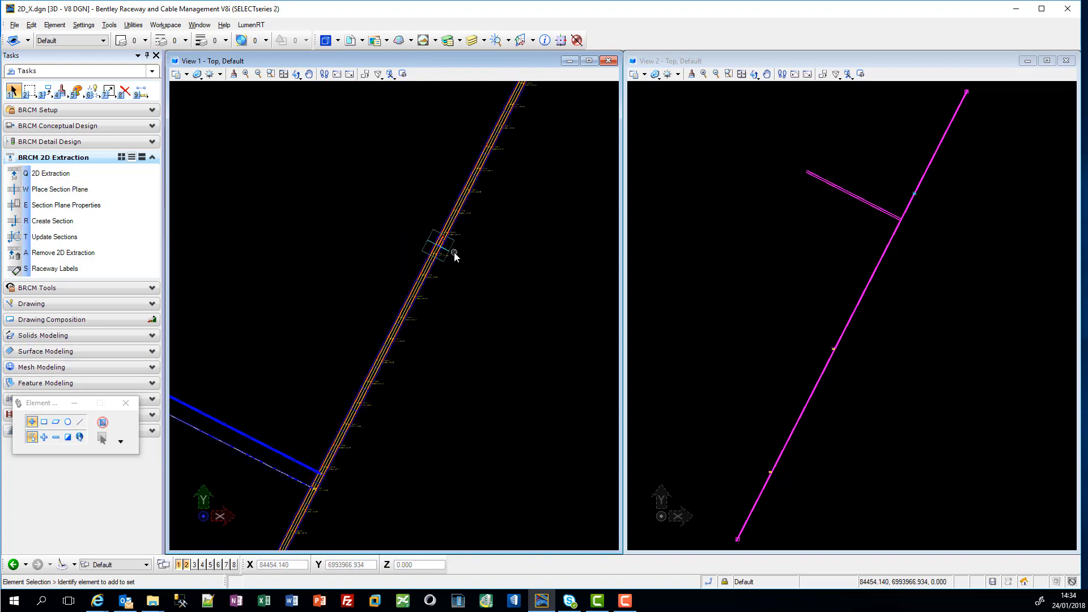
scroll(414, 221, up, 2)
click(296, 74)
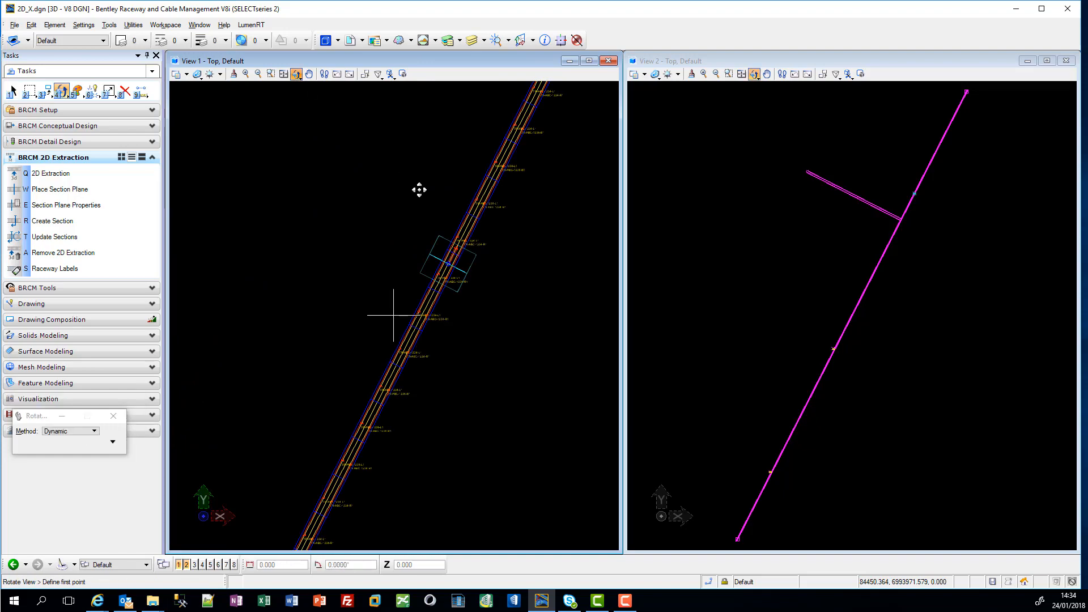
click(420, 273)
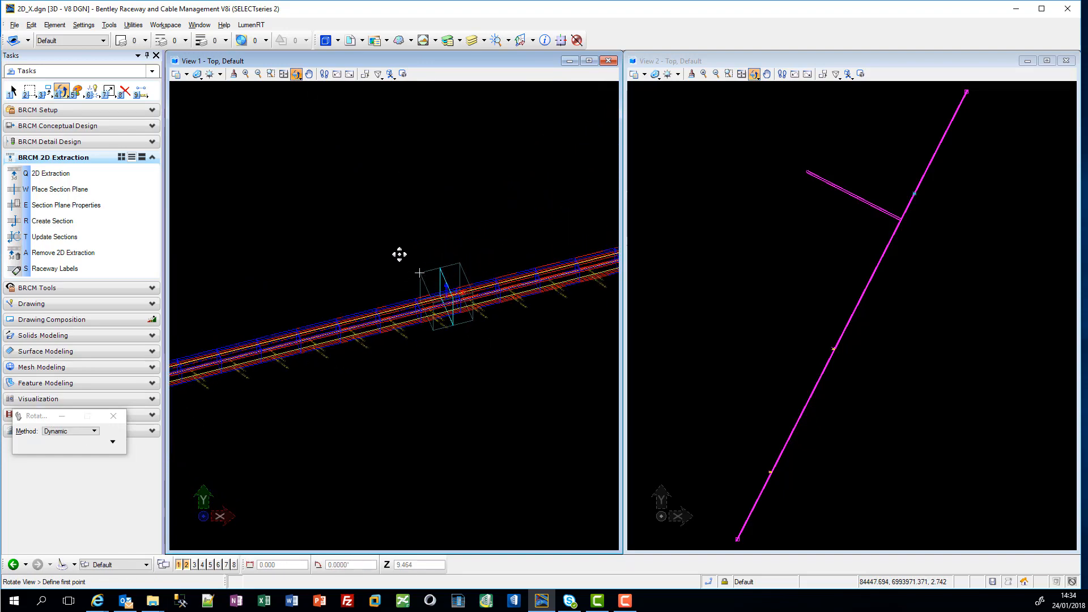
scroll(505, 304, down, 9)
scroll(420, 277, up, 4)
key(Escape)
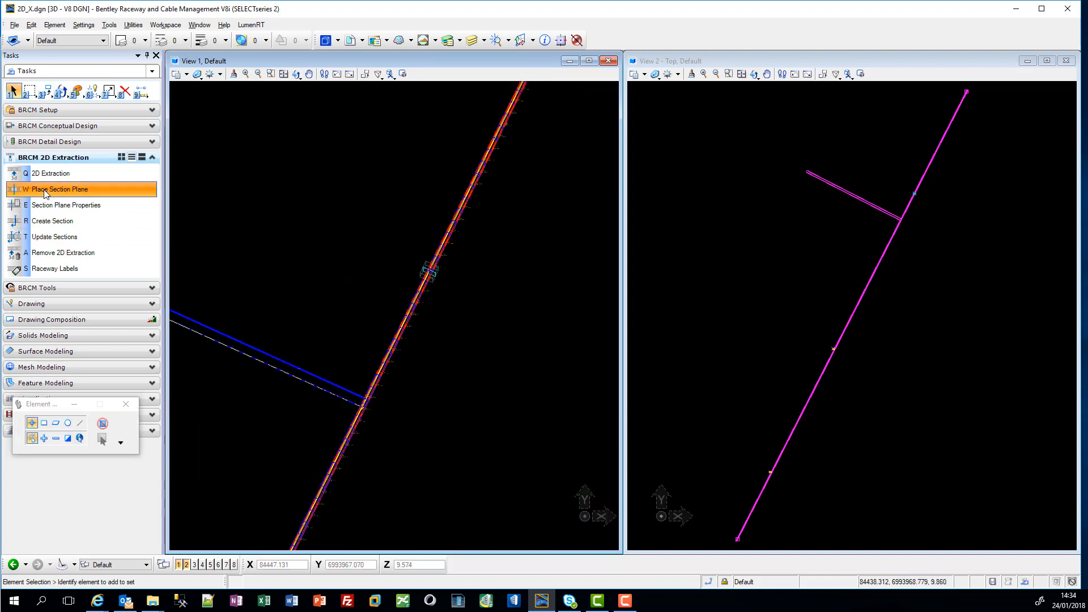
Step: Place a second Cross Section plane with width 2 across the branch raceway and inspect it from a rotated view
key(w)
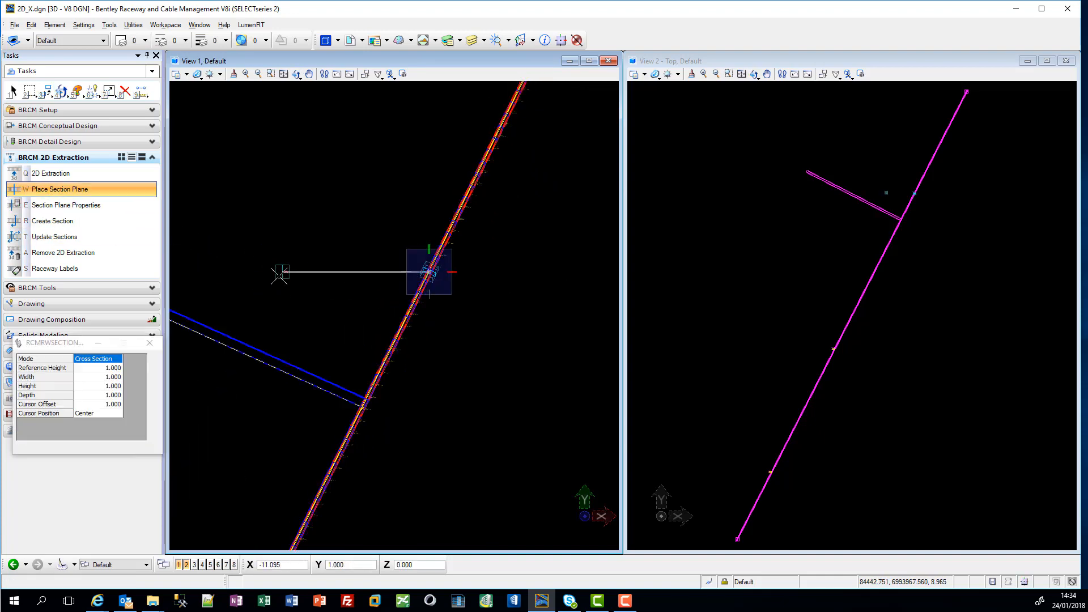
click(113, 377)
text(2)
key(Tab)
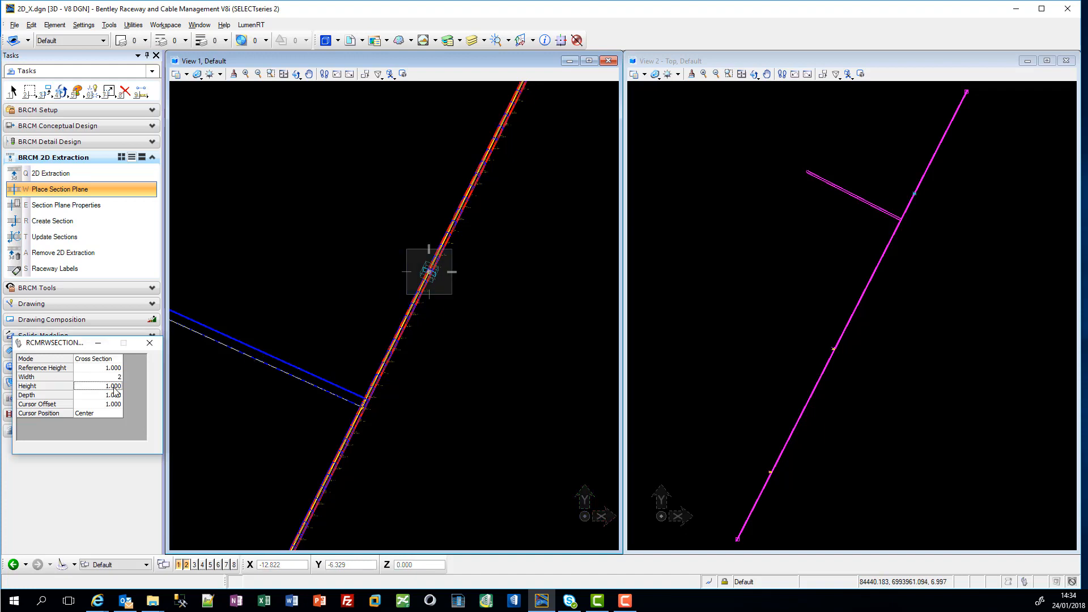
scroll(244, 347, up, 3)
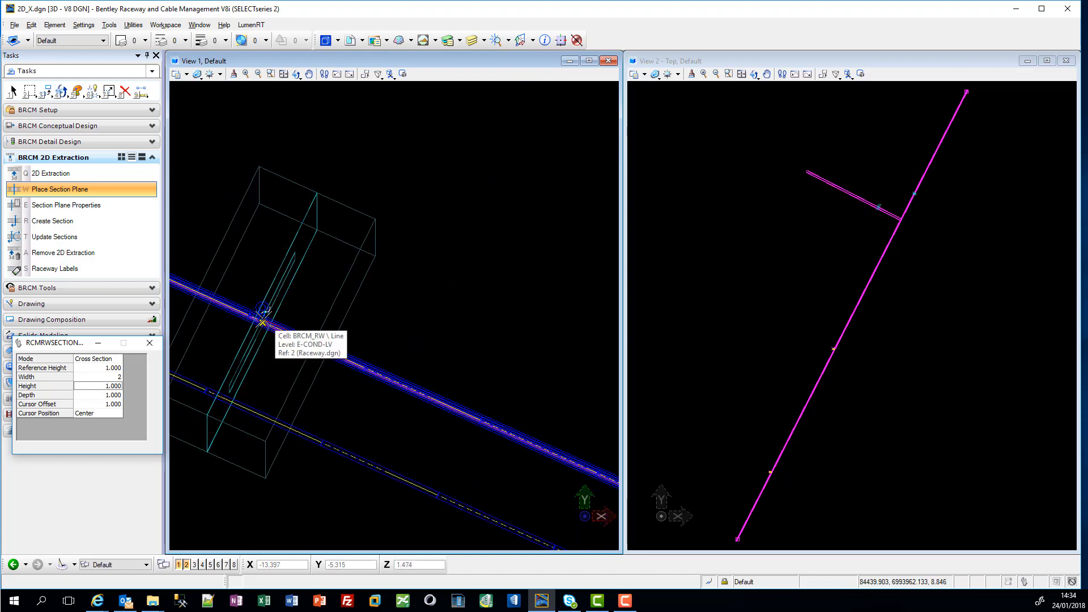
click(263, 322)
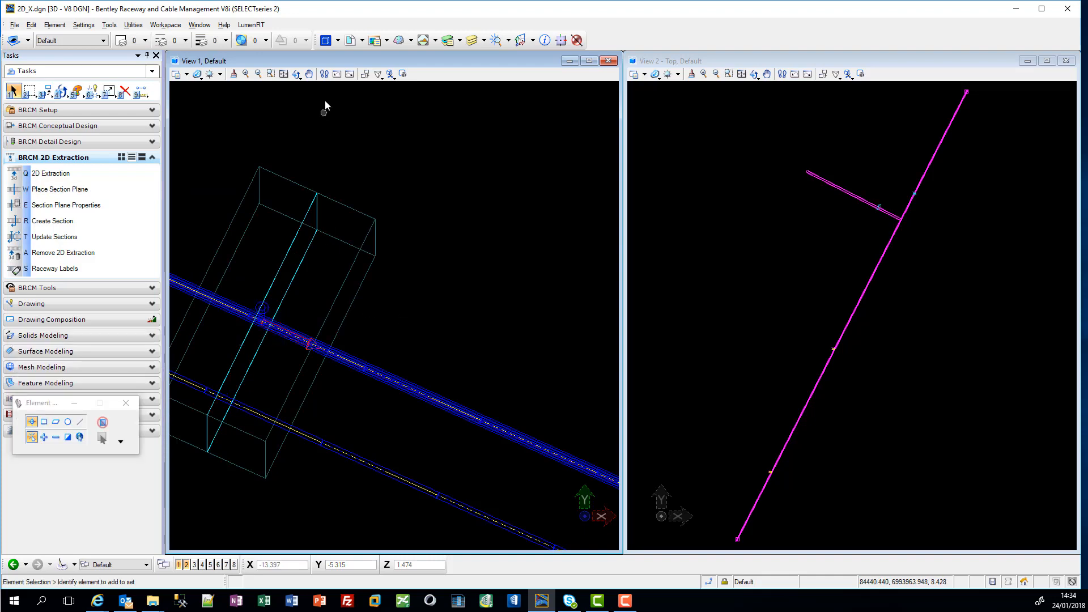
click(295, 74)
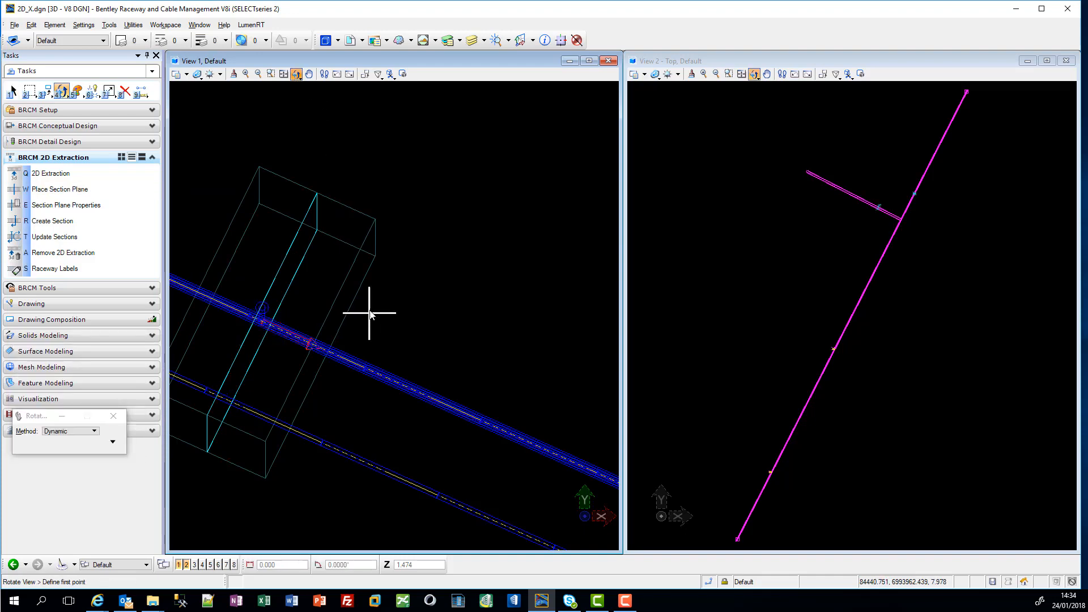
click(375, 233)
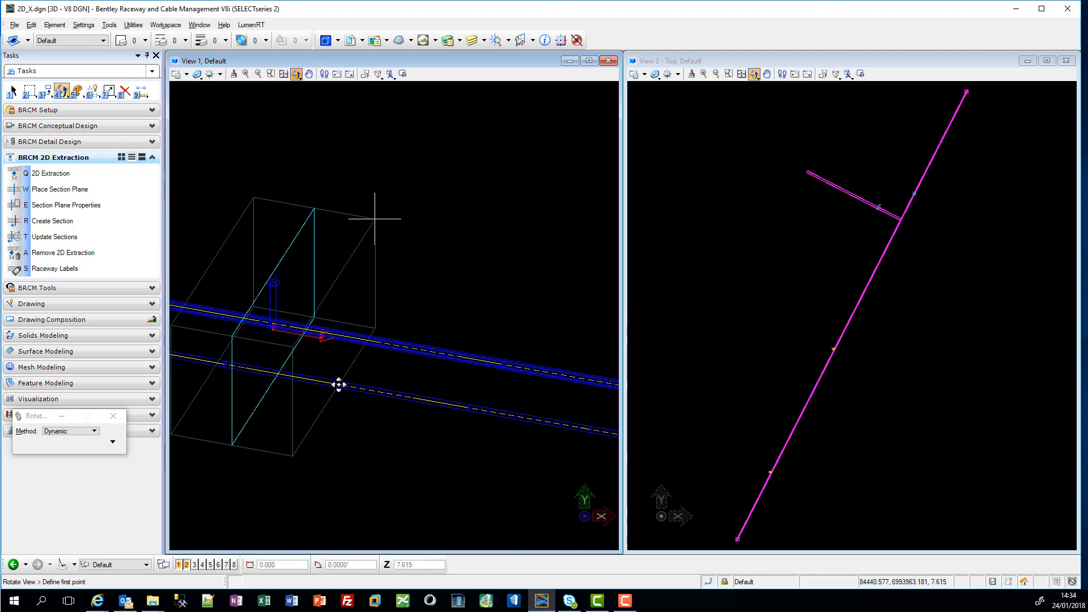
click(337, 384)
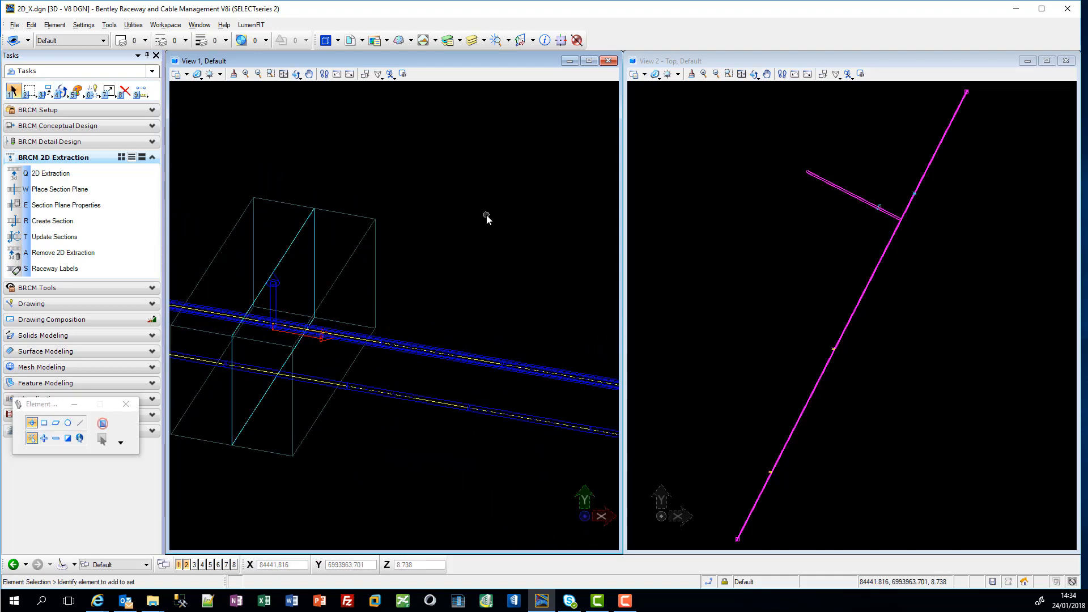
Step: List the drawing's models and make the Detail 1 sheet active
click(327, 41)
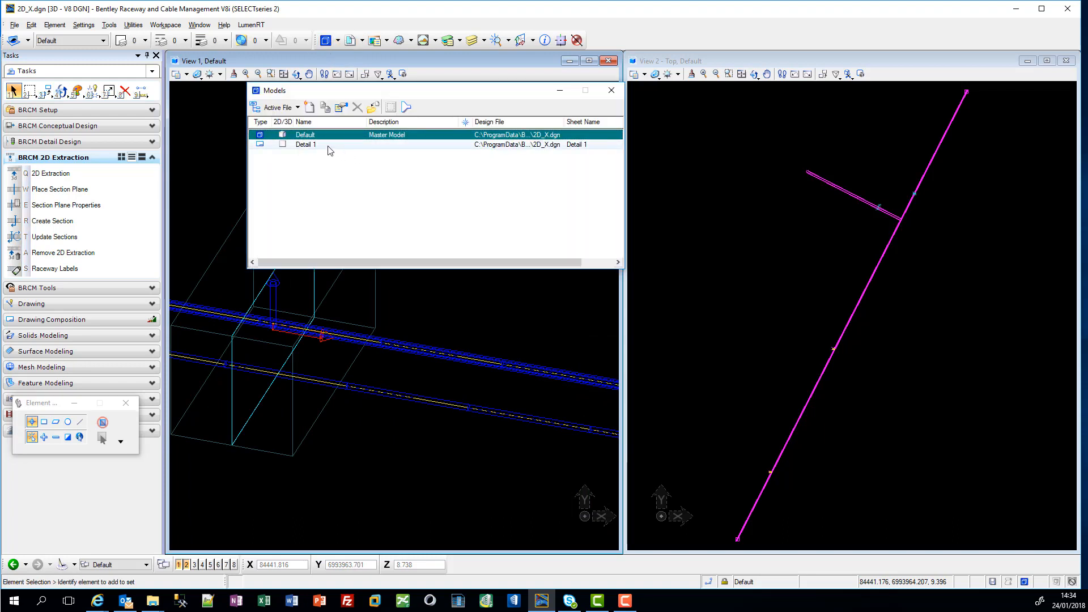
double_click(306, 144)
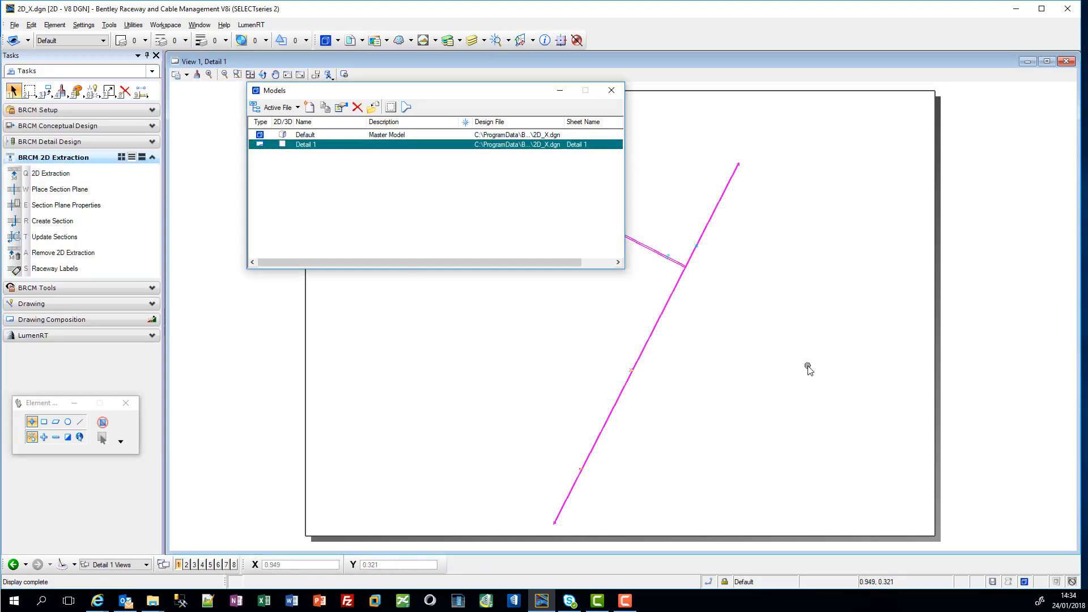
Step: Close the model list and examine the raceways and both section planes on the Detail 1 sheet
click(612, 90)
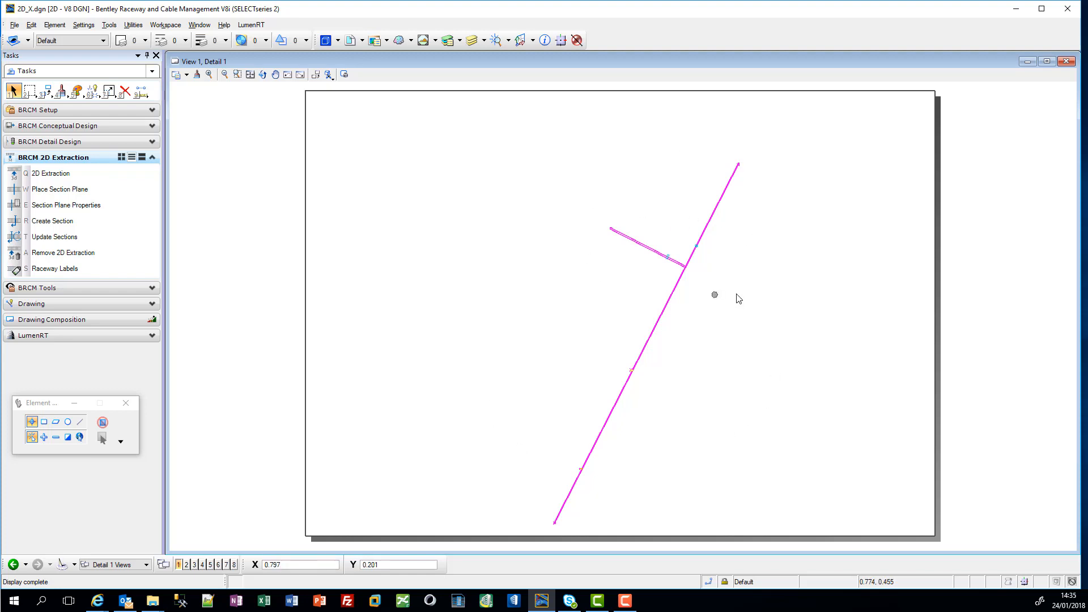
scroll(558, 510, up, 5)
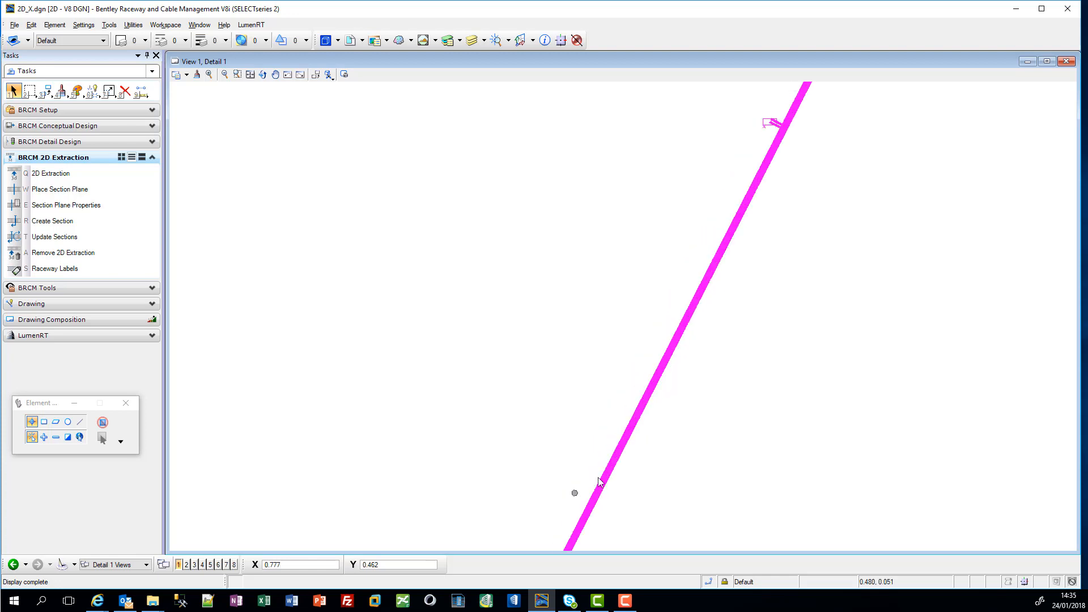
scroll(624, 444, down, 5)
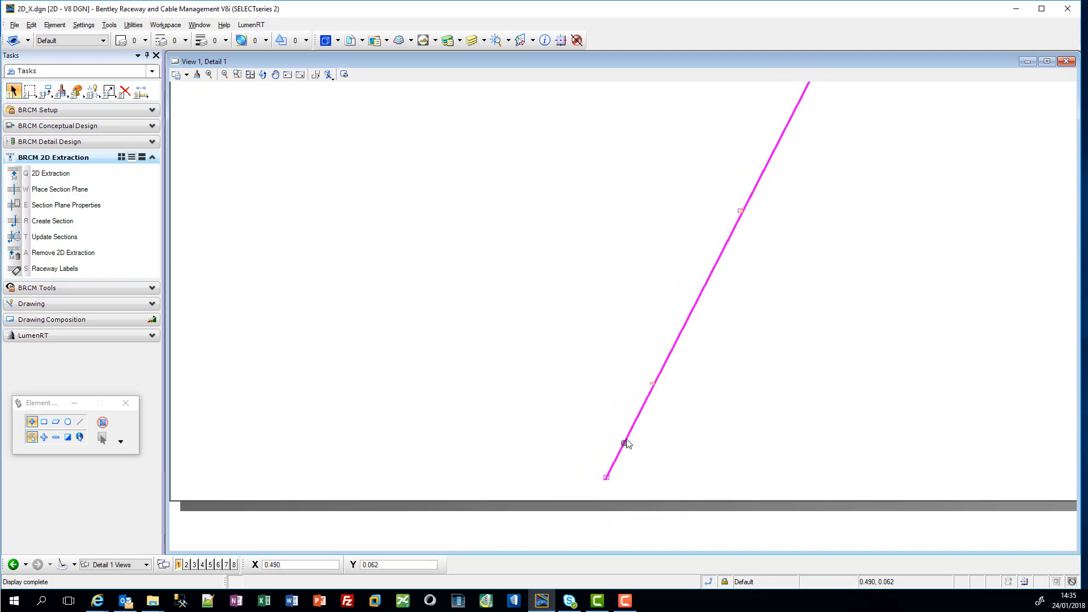
scroll(760, 194, up, 1)
scroll(768, 180, down, 4)
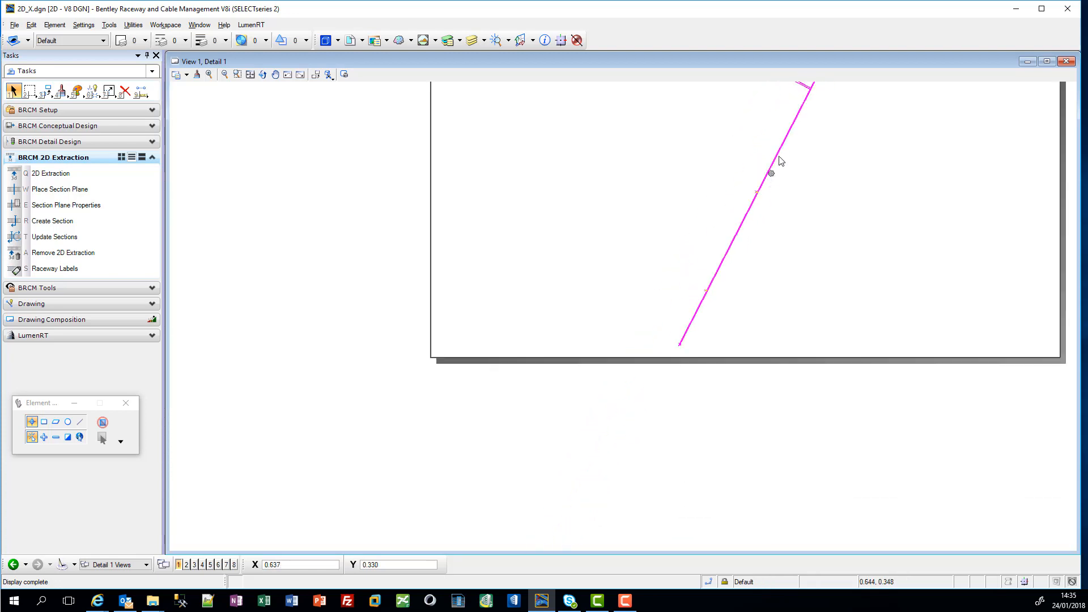
scroll(794, 146, up, 6)
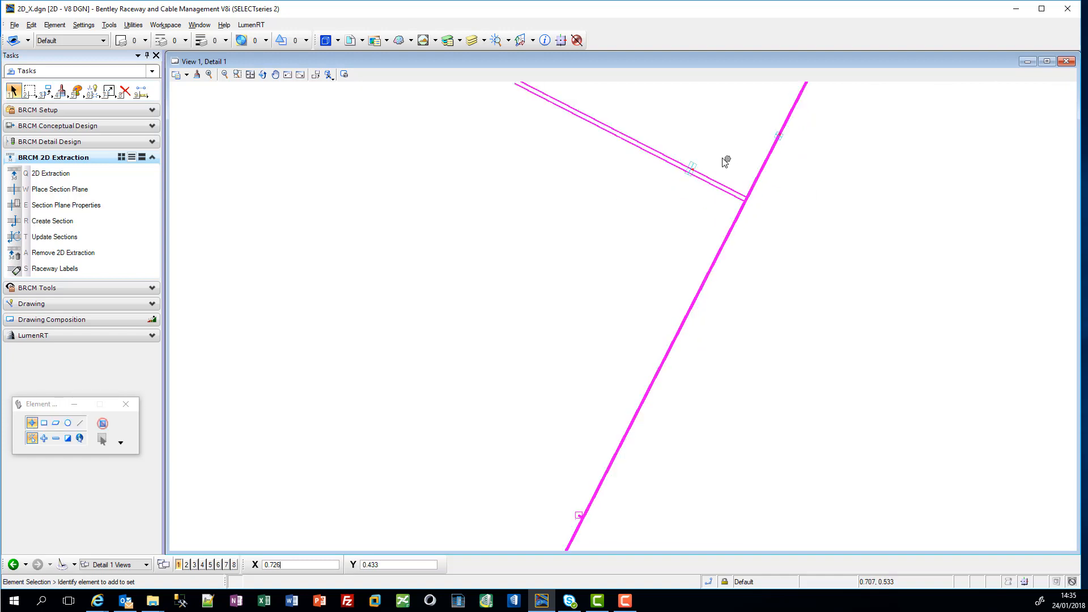
scroll(680, 187, up, 4)
click(690, 232)
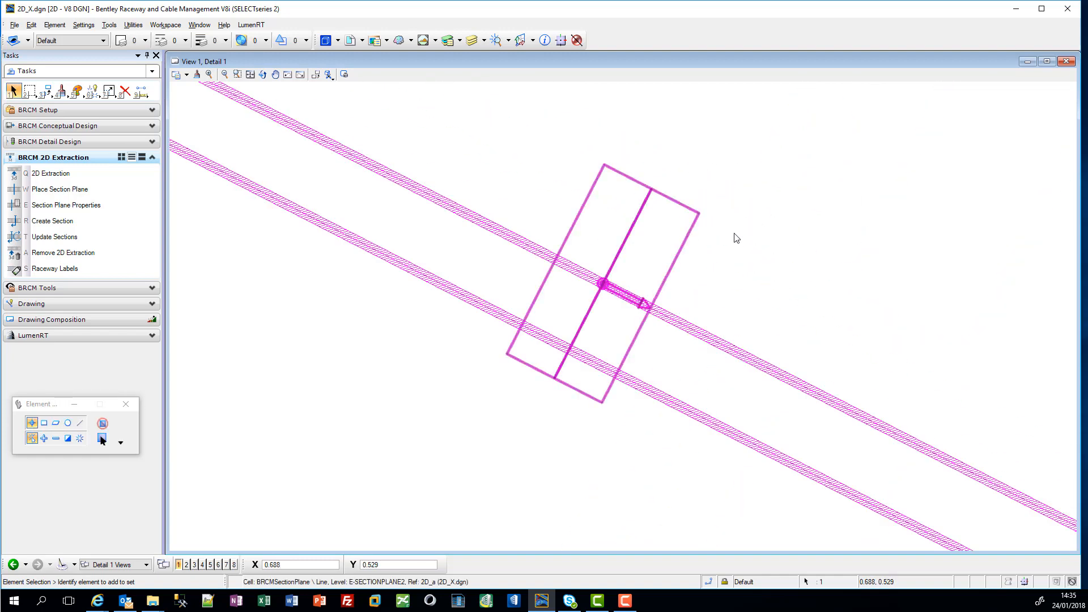
scroll(757, 236, down, 4)
scroll(864, 229, down, 1)
scroll(887, 205, up, 3)
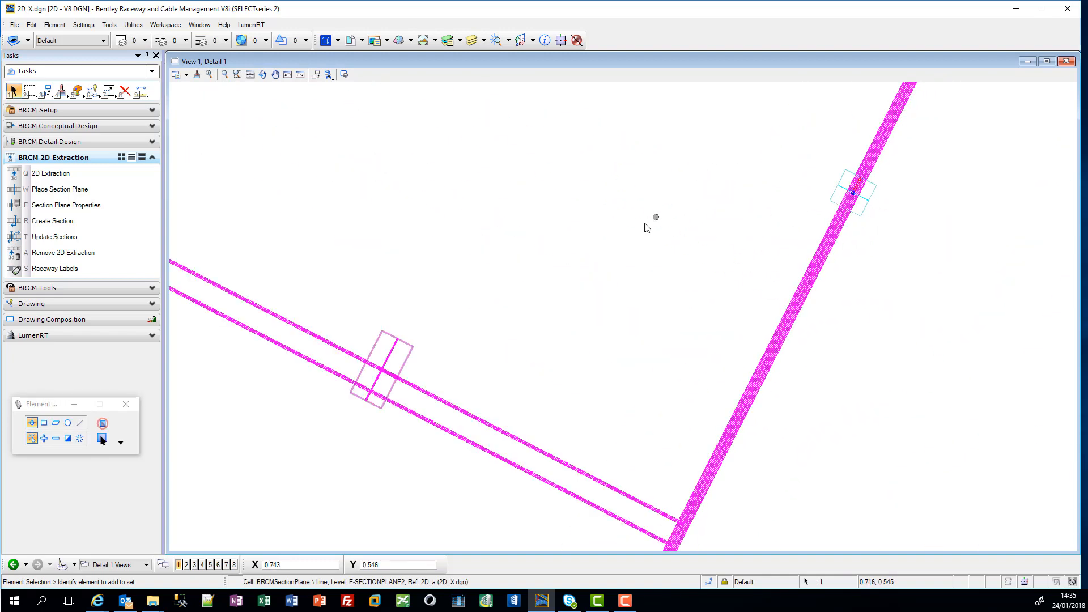
scroll(633, 221, down, 1)
click(590, 217)
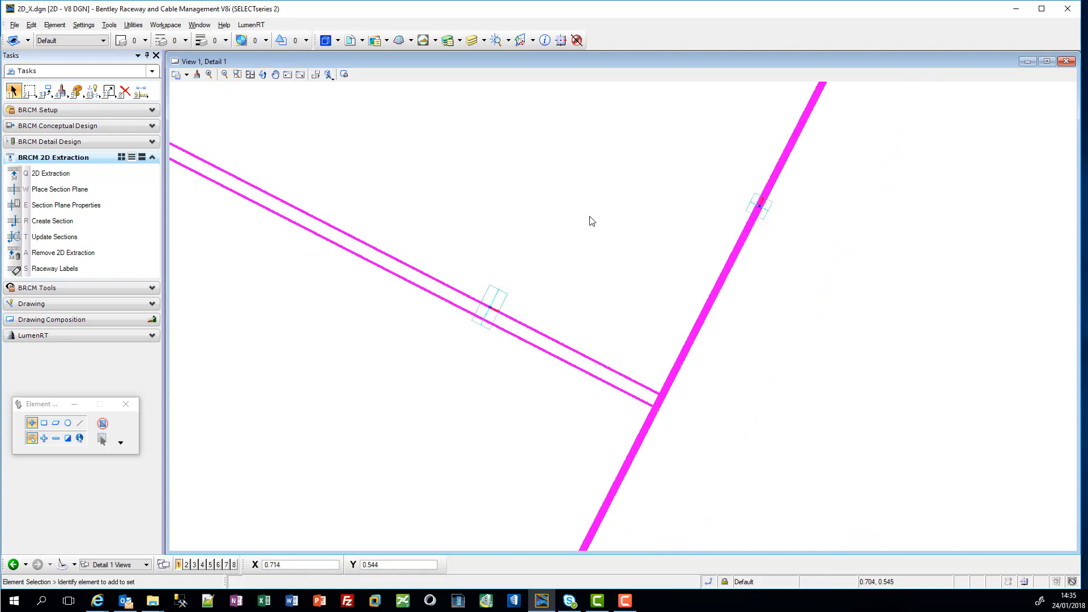
Step: Create Section 1 from the main raceway's section plane with the Std_Cbl_Detail.xml profile, placing its label beside the plane
click(89, 226)
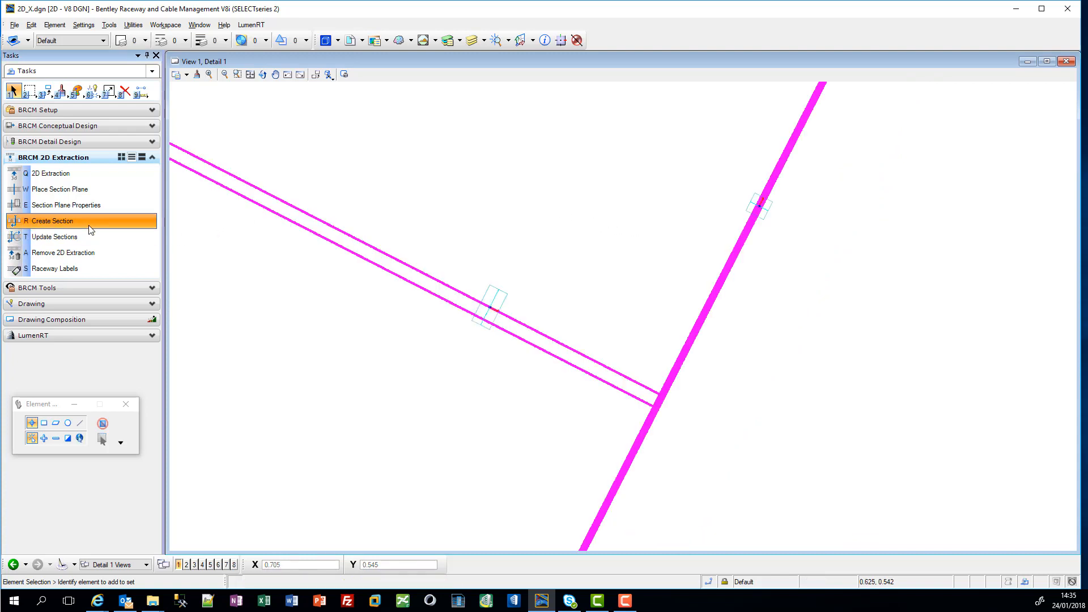
click(768, 214)
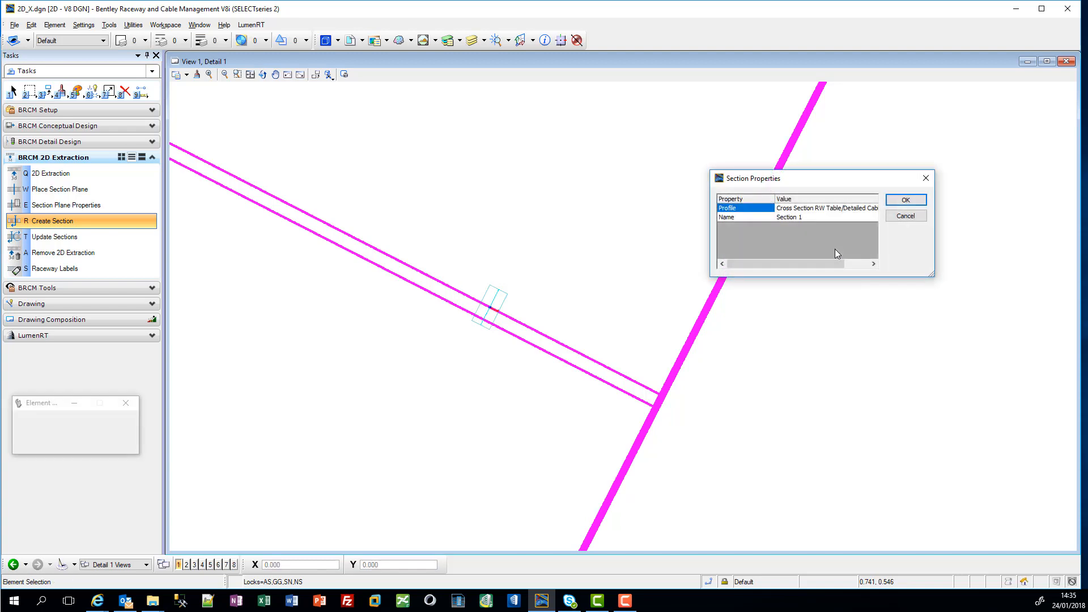
click(866, 211)
click(860, 210)
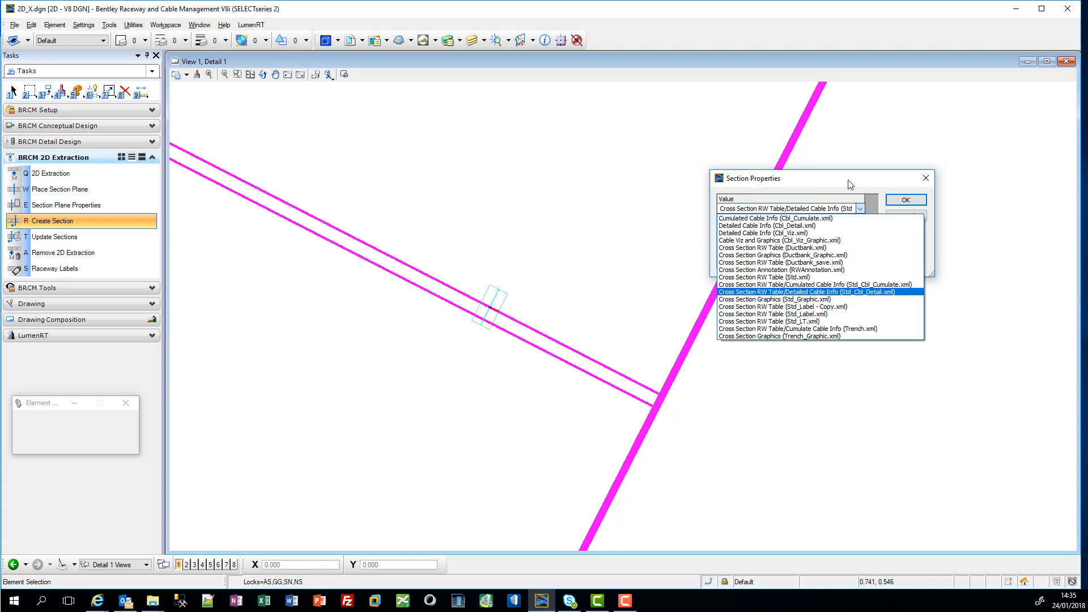
click(850, 185)
click(895, 200)
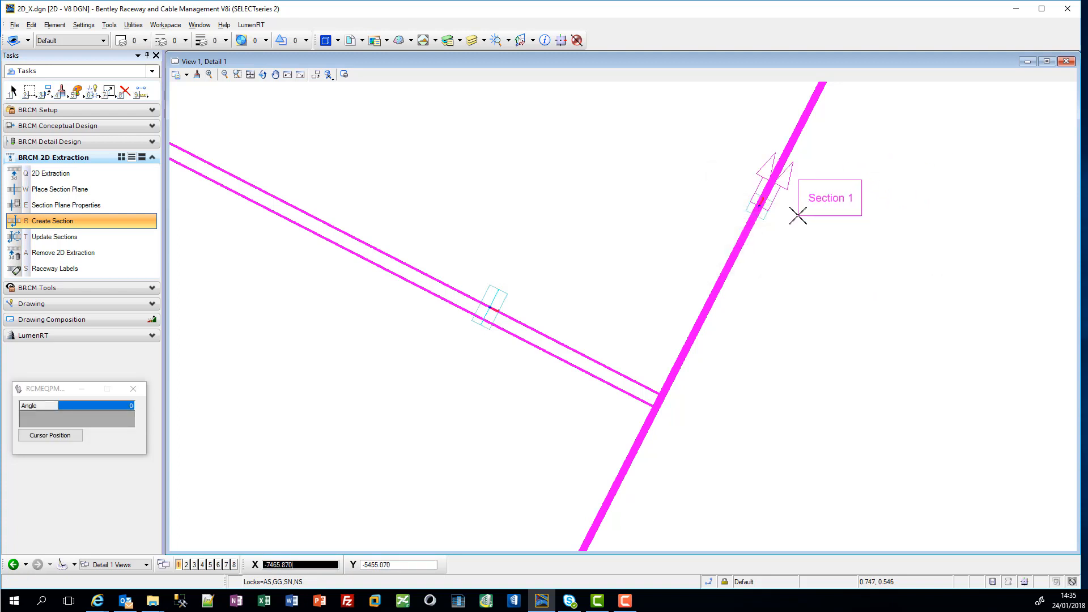
click(798, 215)
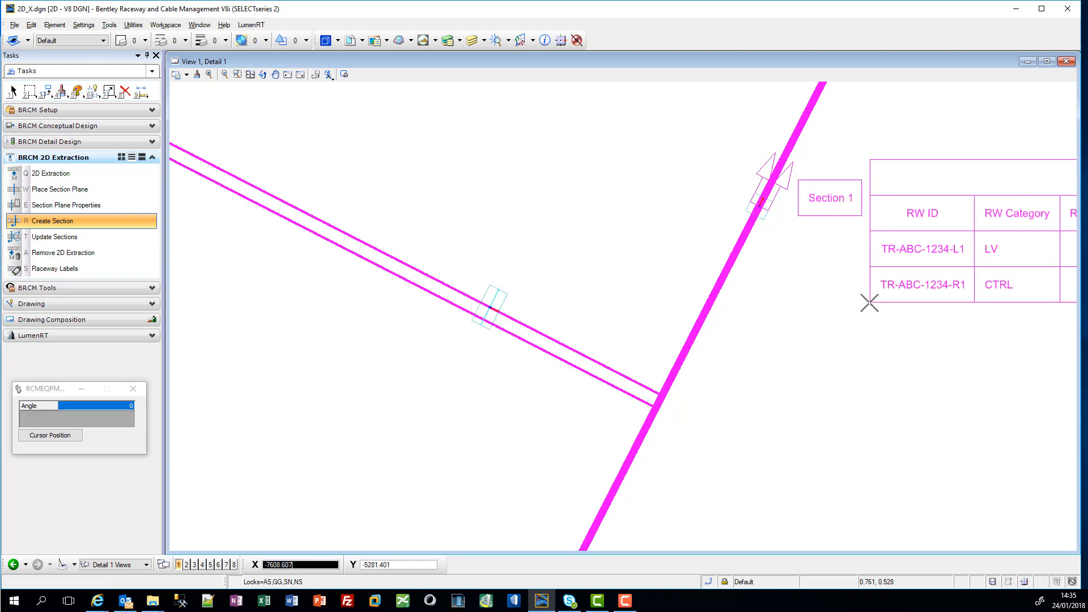
Step: Place the Section 1 raceway table near the sheet's upper-right corner, with the detailed cable table directly below it
scroll(891, 301, down, 6)
middle_drag(860, 297, 652, 284)
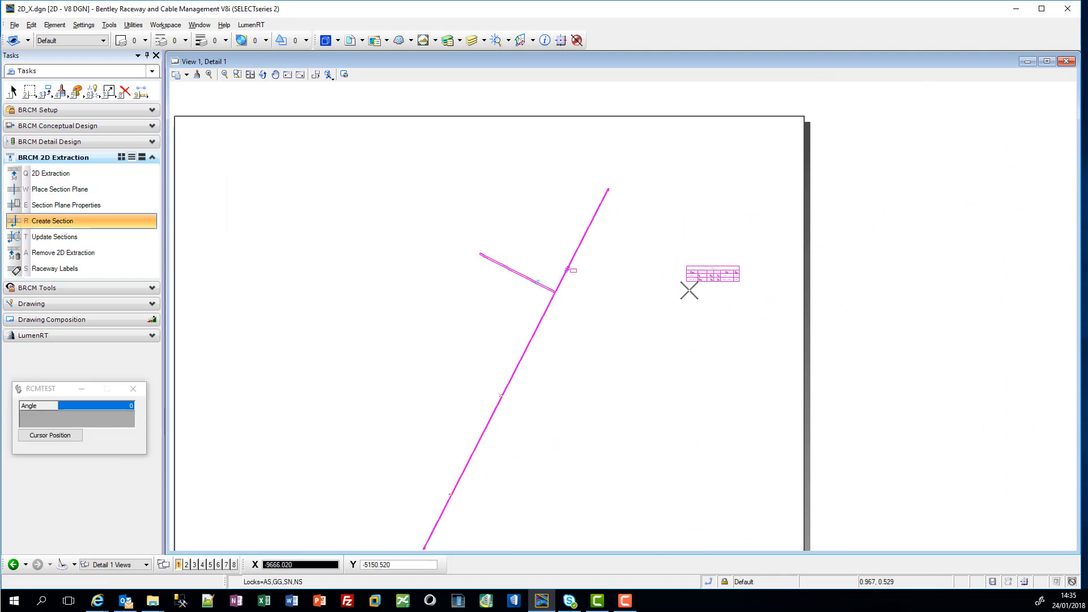
scroll(744, 159, up, 3)
middle_drag(751, 150, 615, 318)
scroll(615, 318, down, 1)
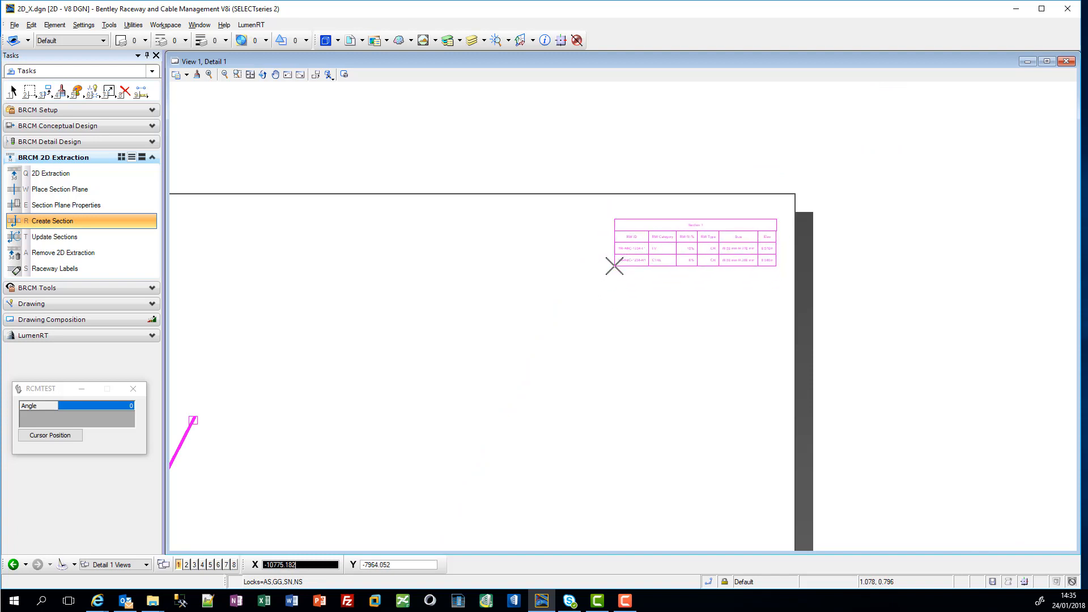
scroll(614, 265, up, 1)
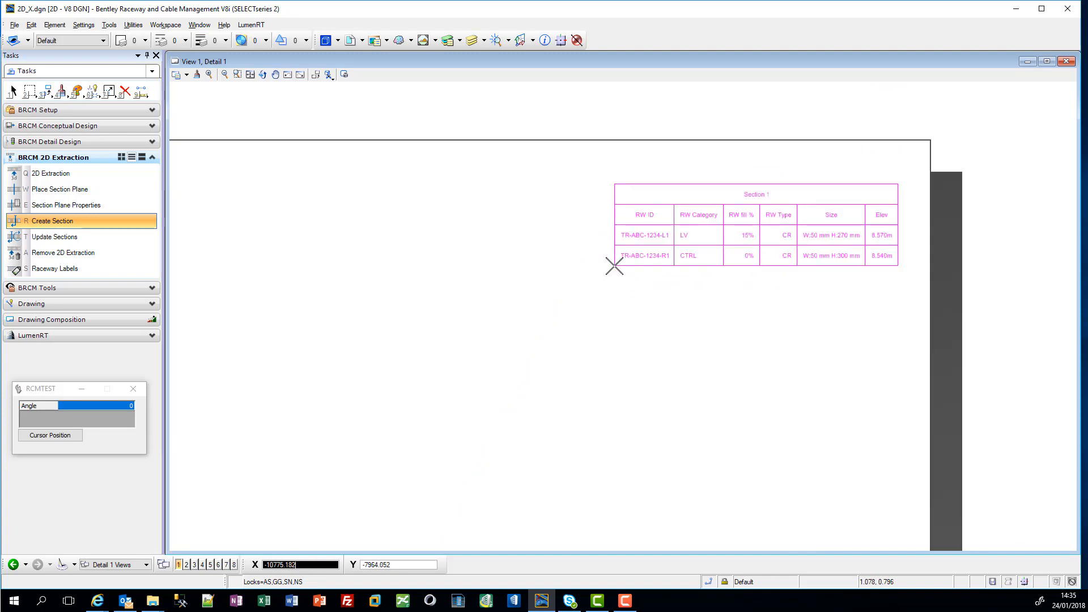
scroll(614, 266, up, 1)
middle_drag(615, 264, 473, 274)
click(465, 275)
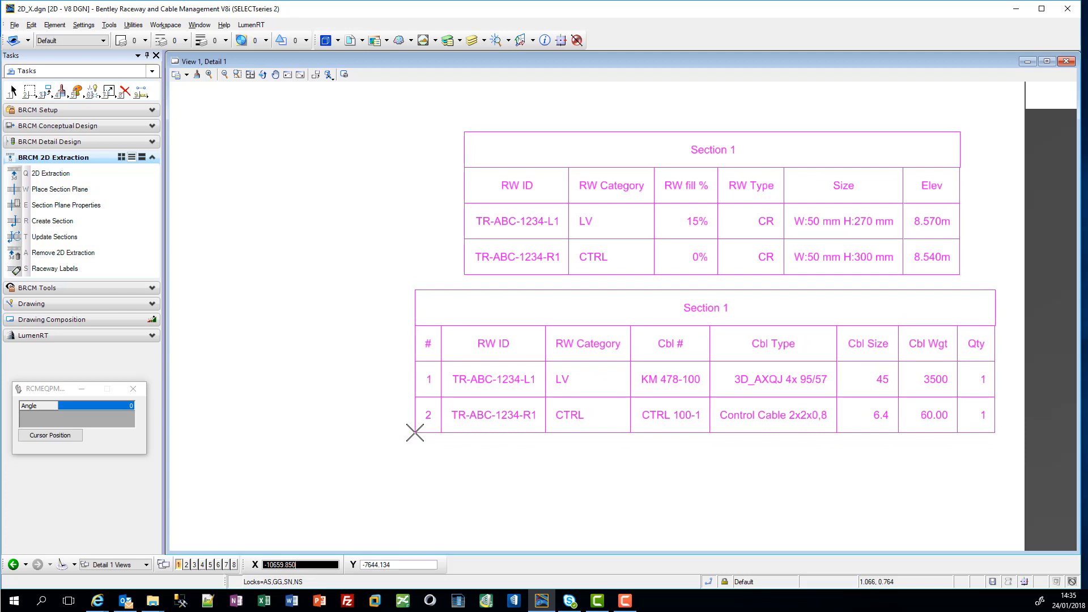
click(415, 432)
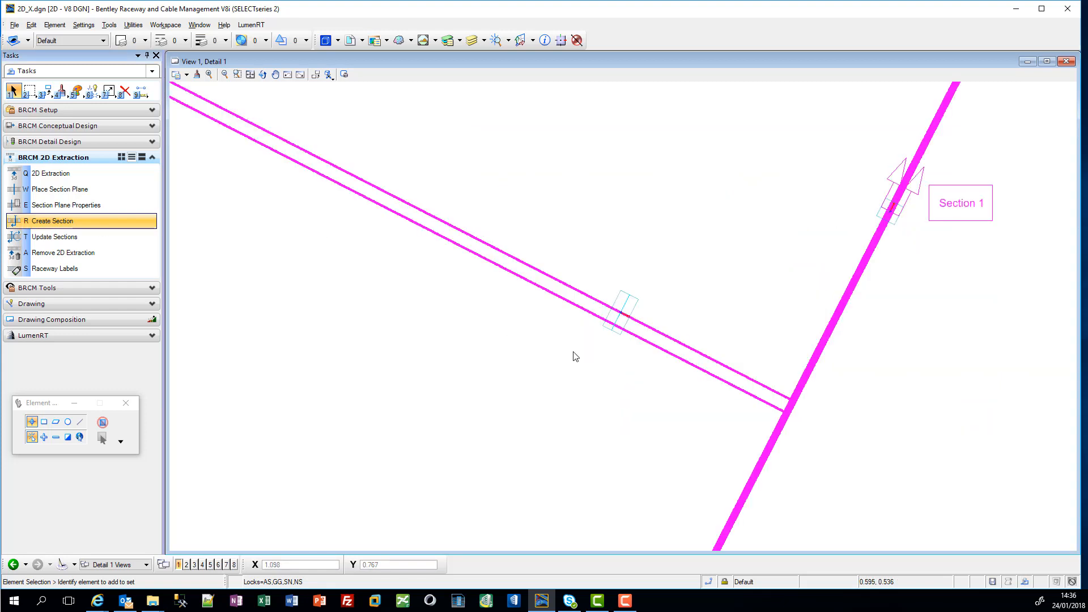
Step: Create Section 2 from the branch raceway's section plane with the Cumulated Cable Info (Cbl_Cumulate.xml) profile, placing its table below the branch
click(621, 314)
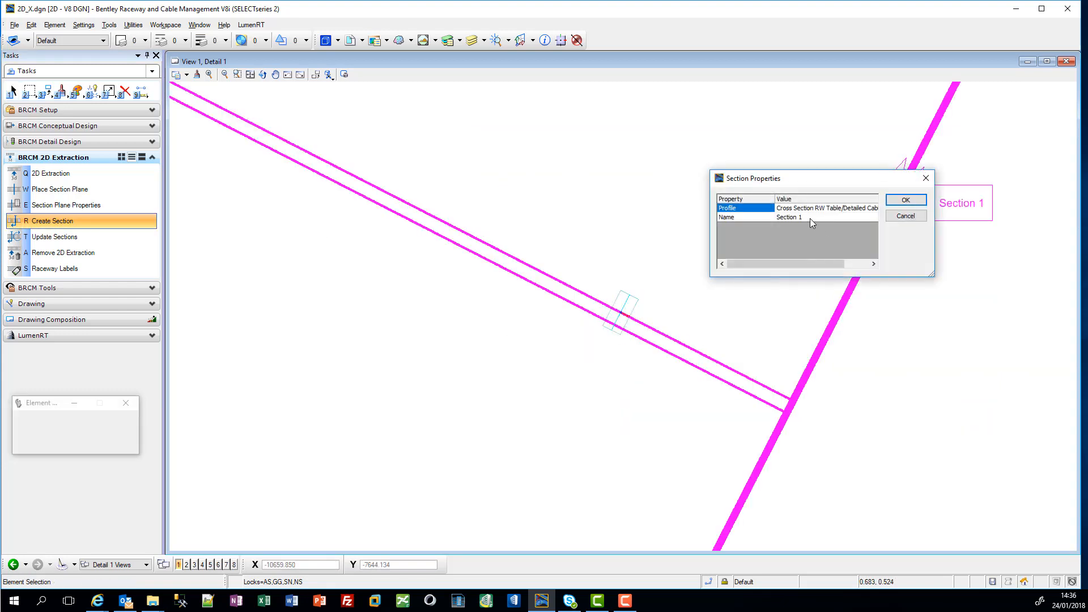
click(811, 219)
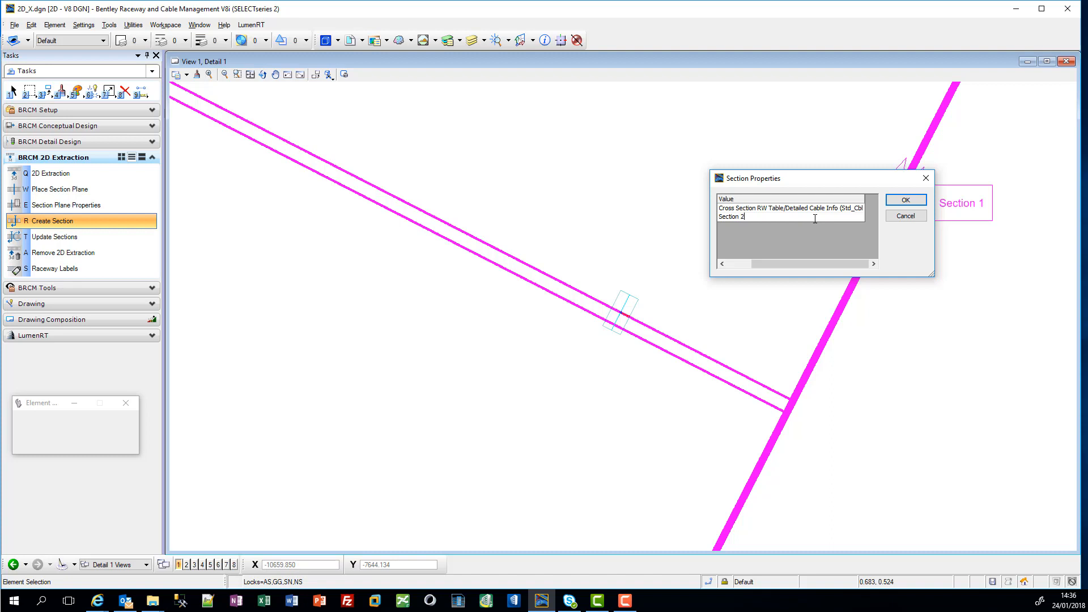
click(845, 214)
click(860, 209)
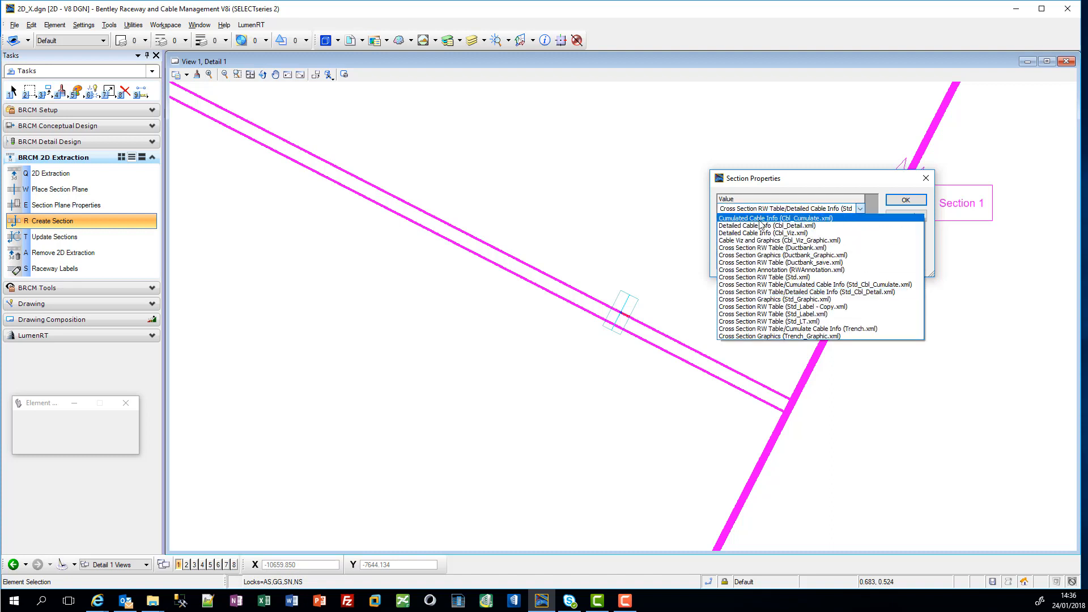
click(775, 218)
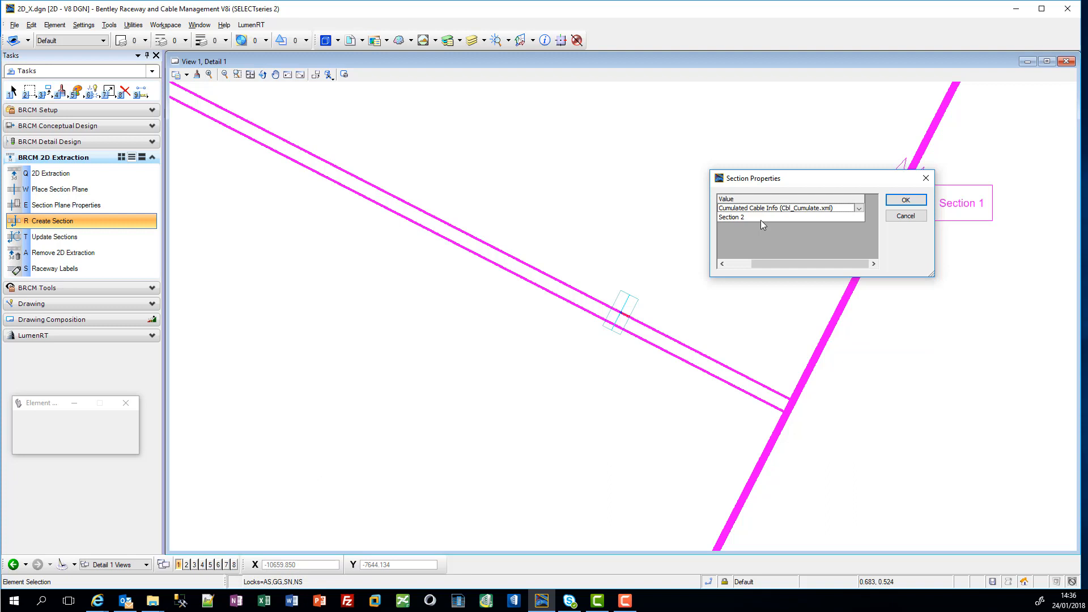
click(907, 201)
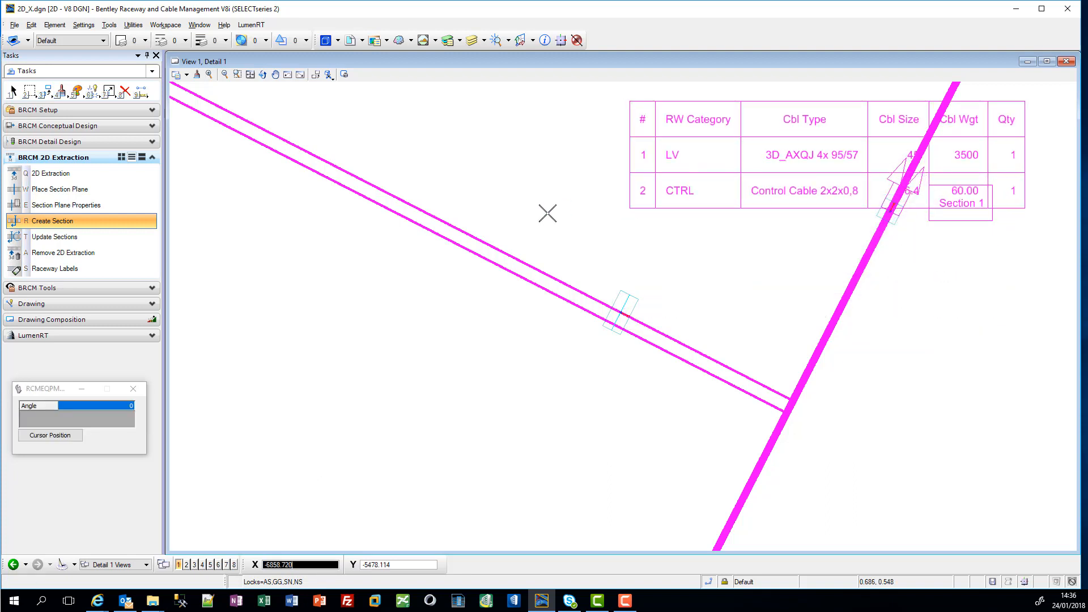
click(216, 451)
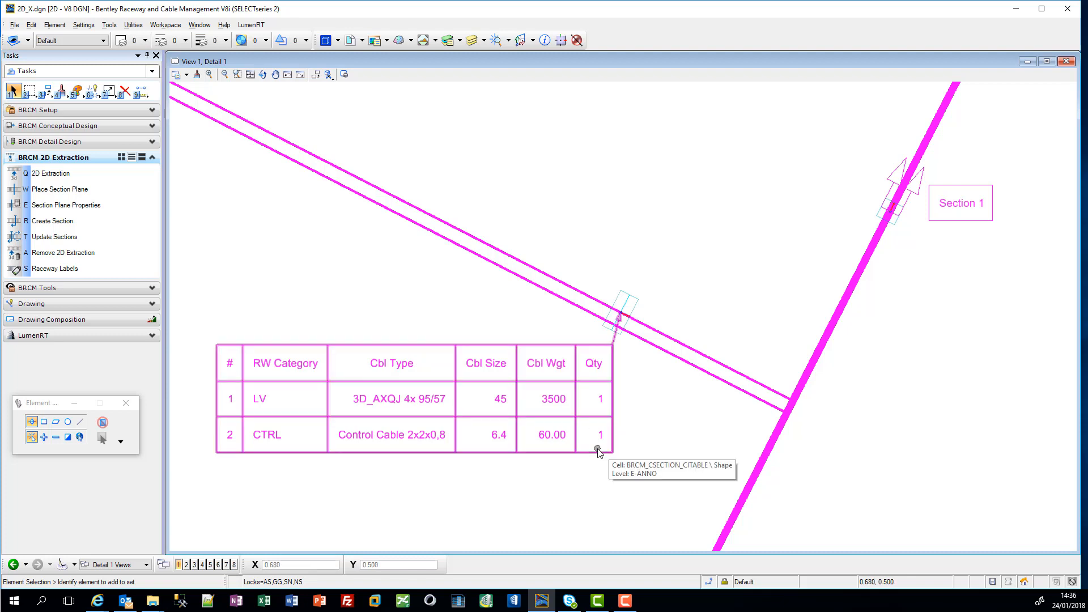
scroll(599, 451, down, 10)
middle_drag(630, 469, 599, 322)
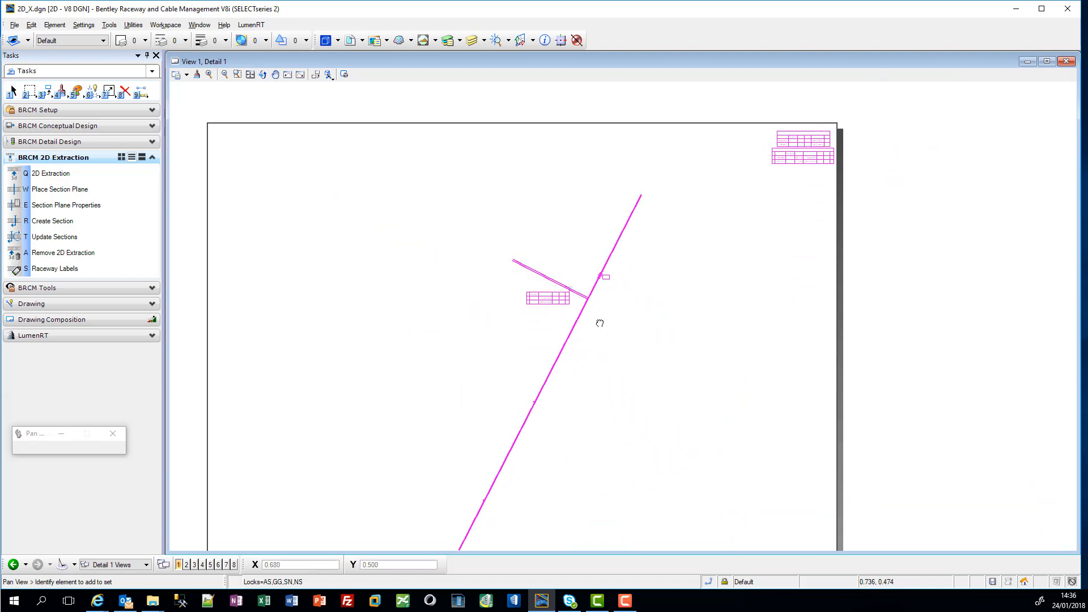
middle_drag(592, 374, 625, 322)
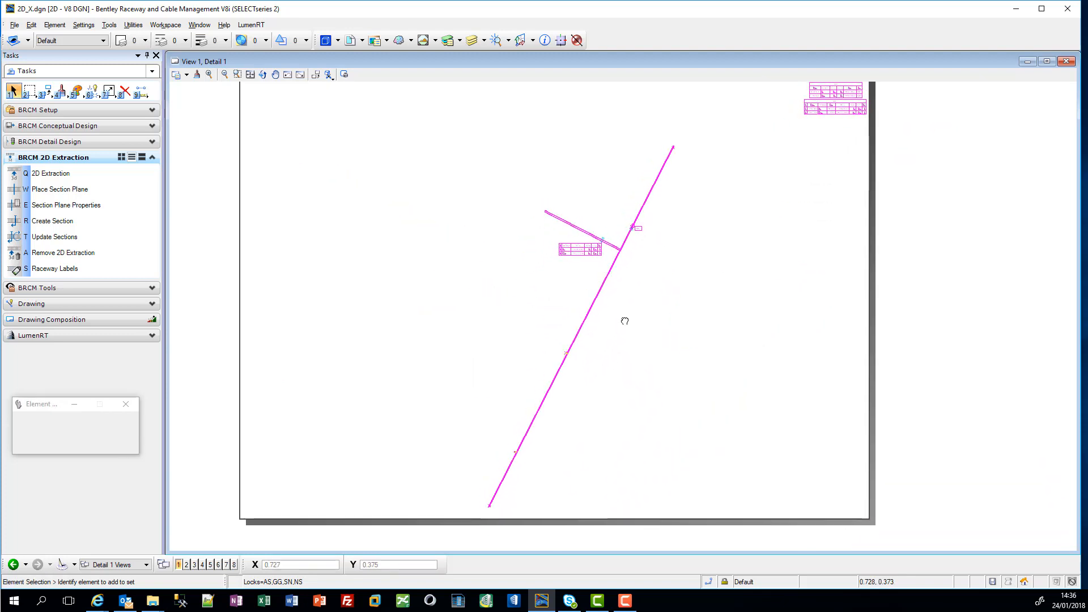